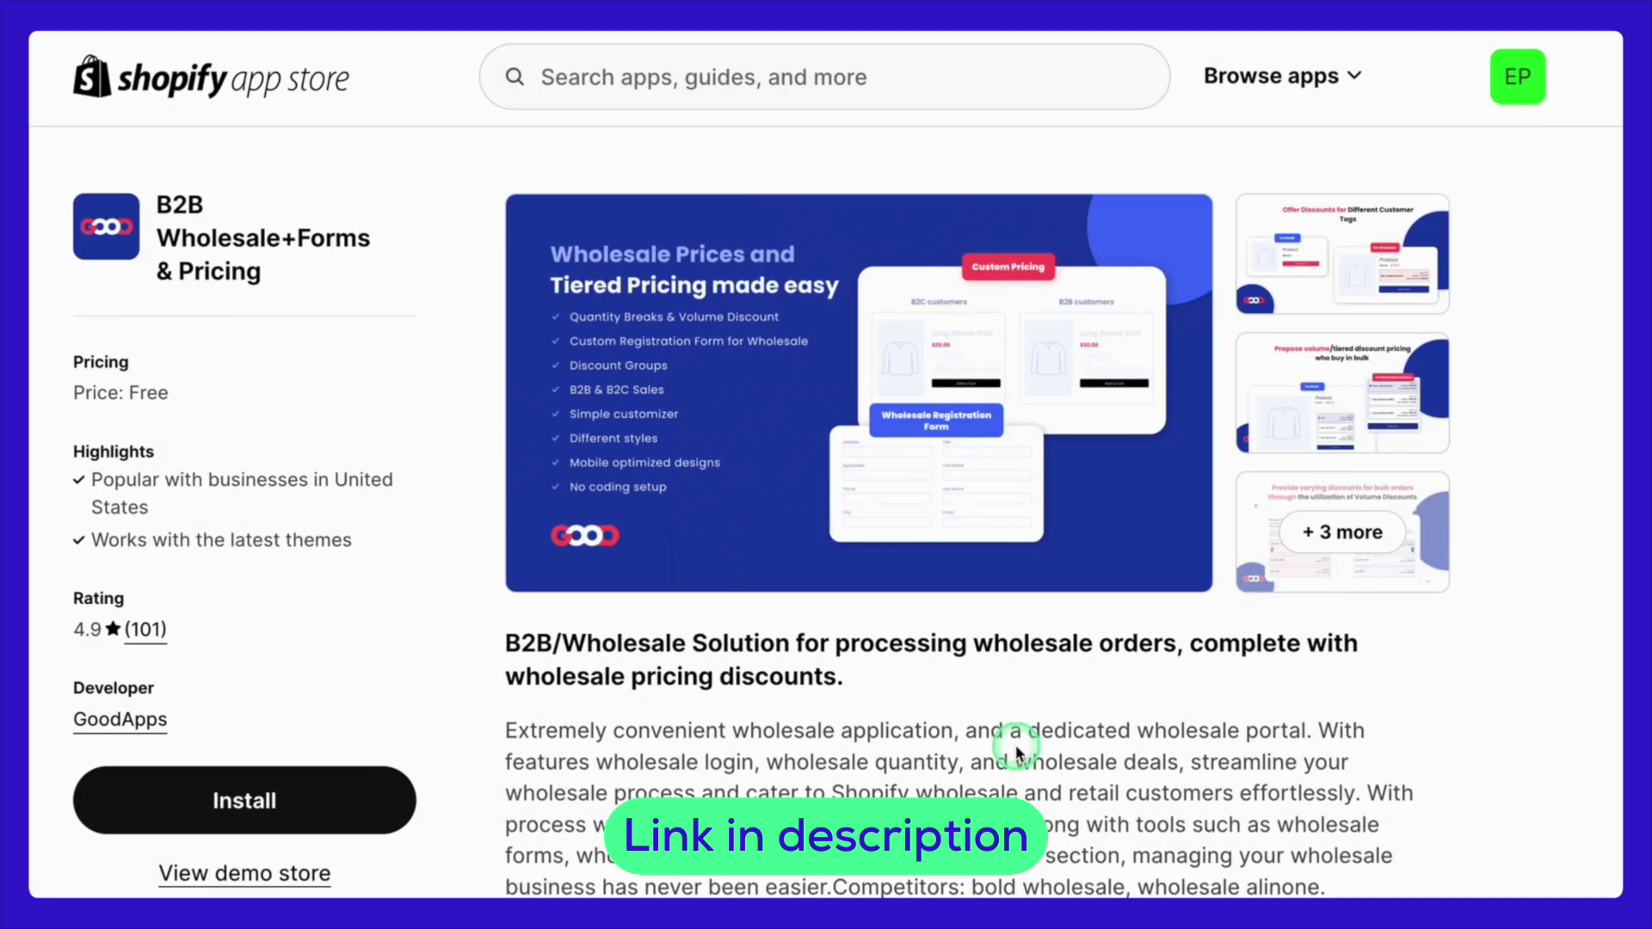
- Install B2B Wholesale+Forms & Pricing and advance through its onboarding to the pricing options page
{"action": "scroll", "coordinate": [1017, 751], "scroll_direction": "down", "scroll_amount": 10}
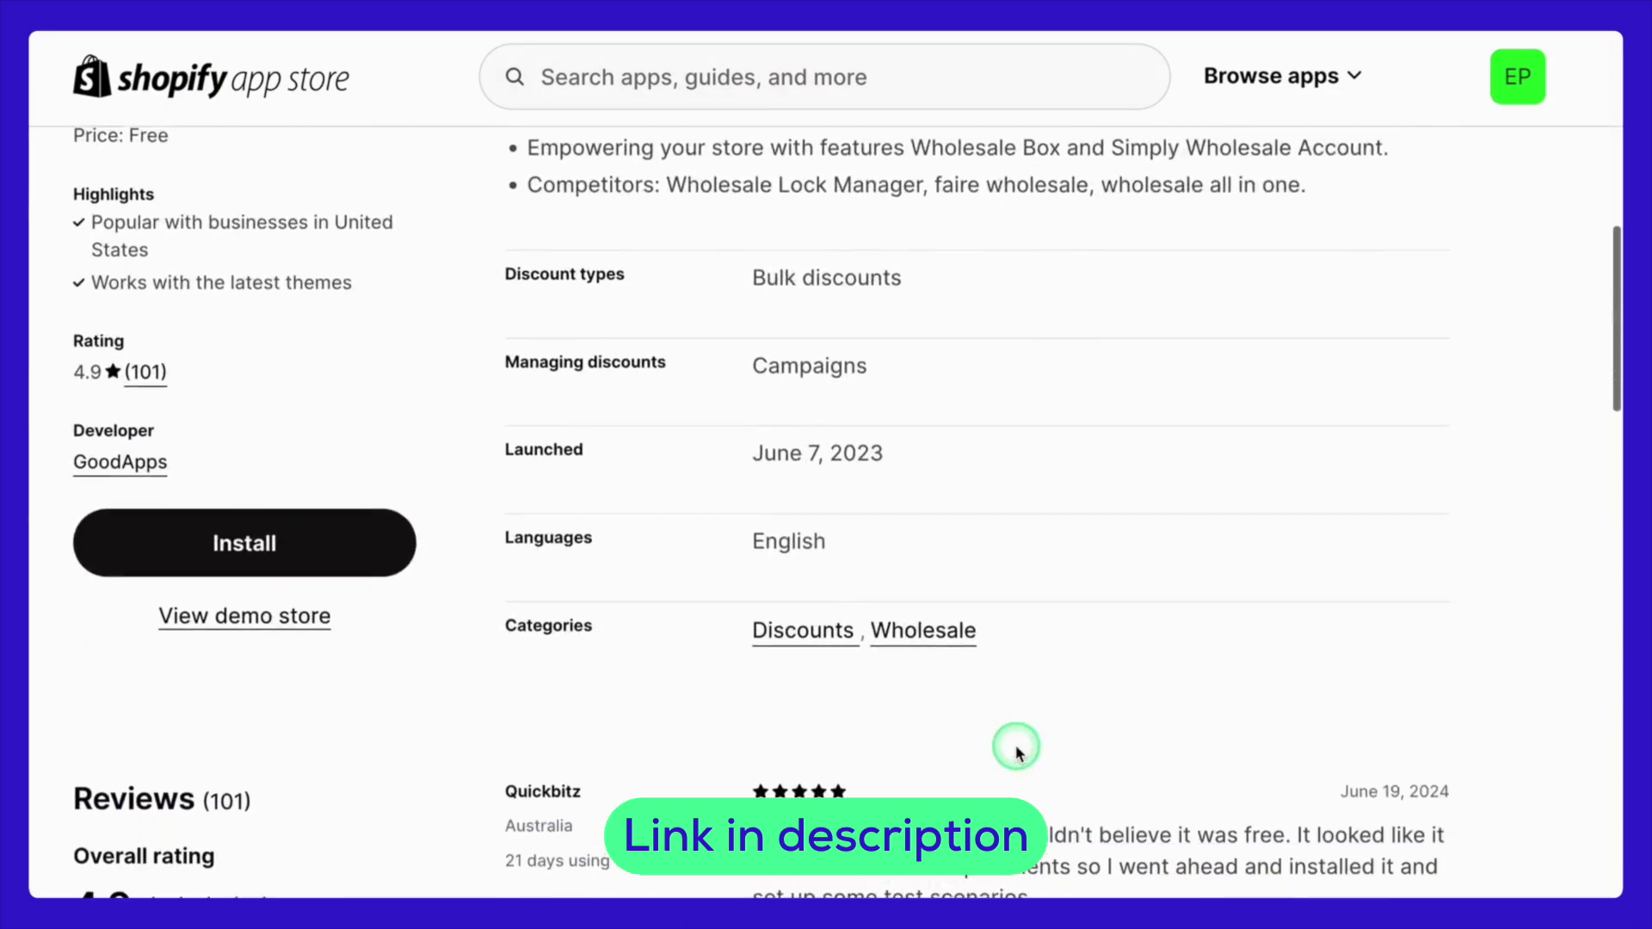
{"action": "scroll", "coordinate": [1017, 751], "scroll_direction": "up", "scroll_amount": 8}
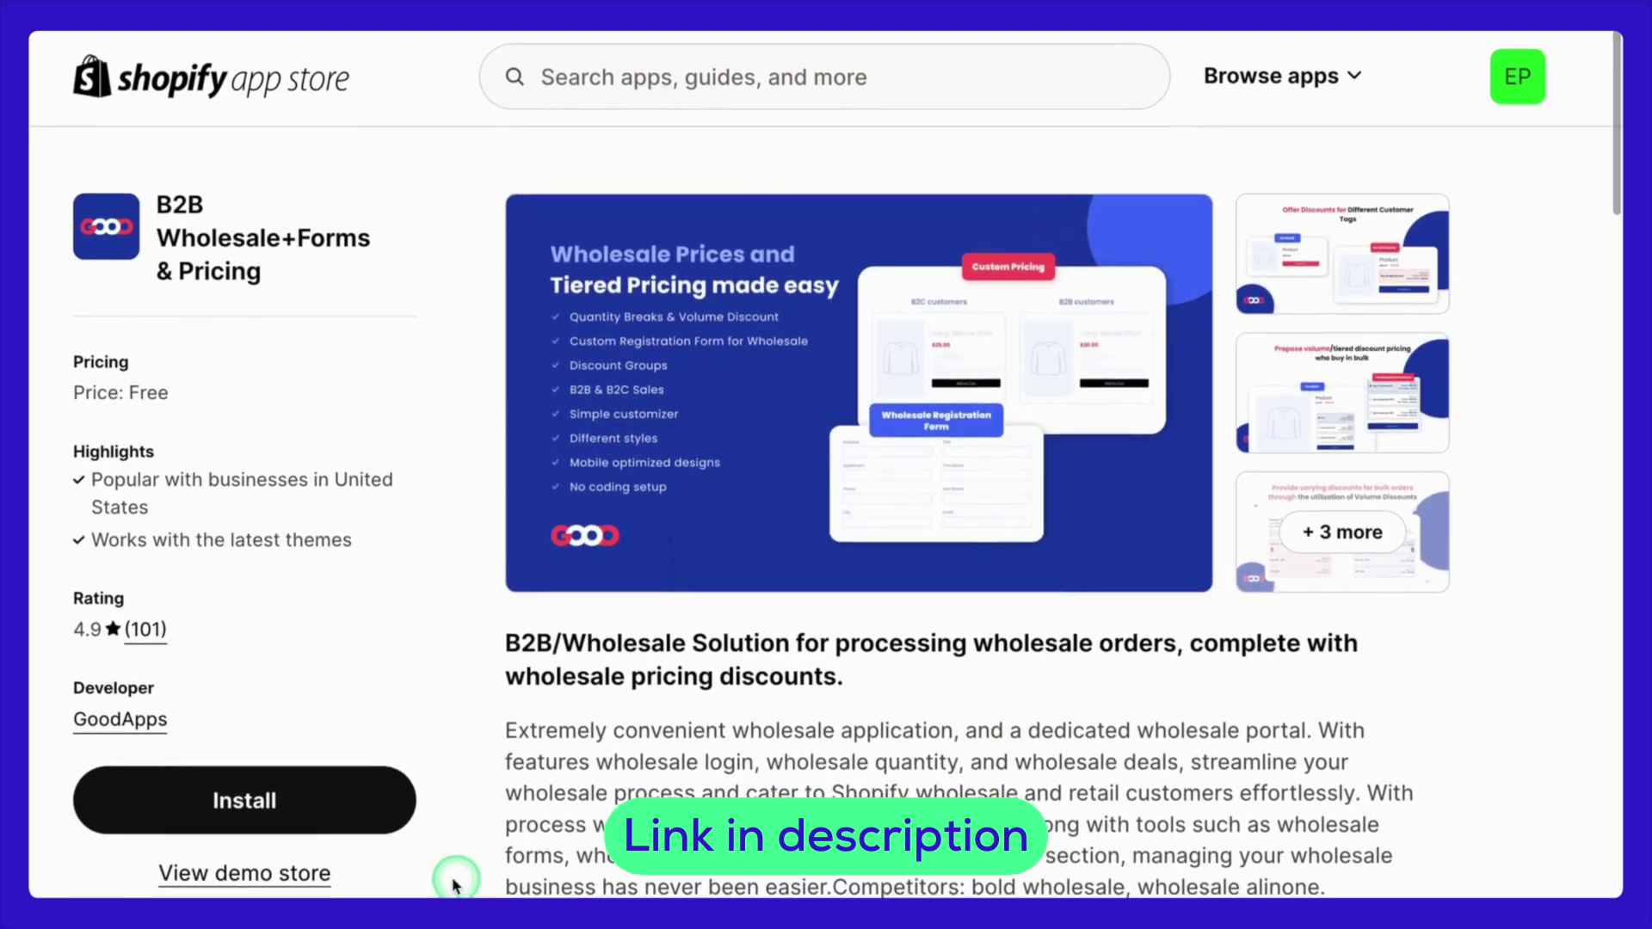
{"action": "left_click", "coordinate": [375, 807]}
{"action": "left_click", "coordinate": [1243, 567]}
{"action": "left_click", "coordinate": [1455, 845]}
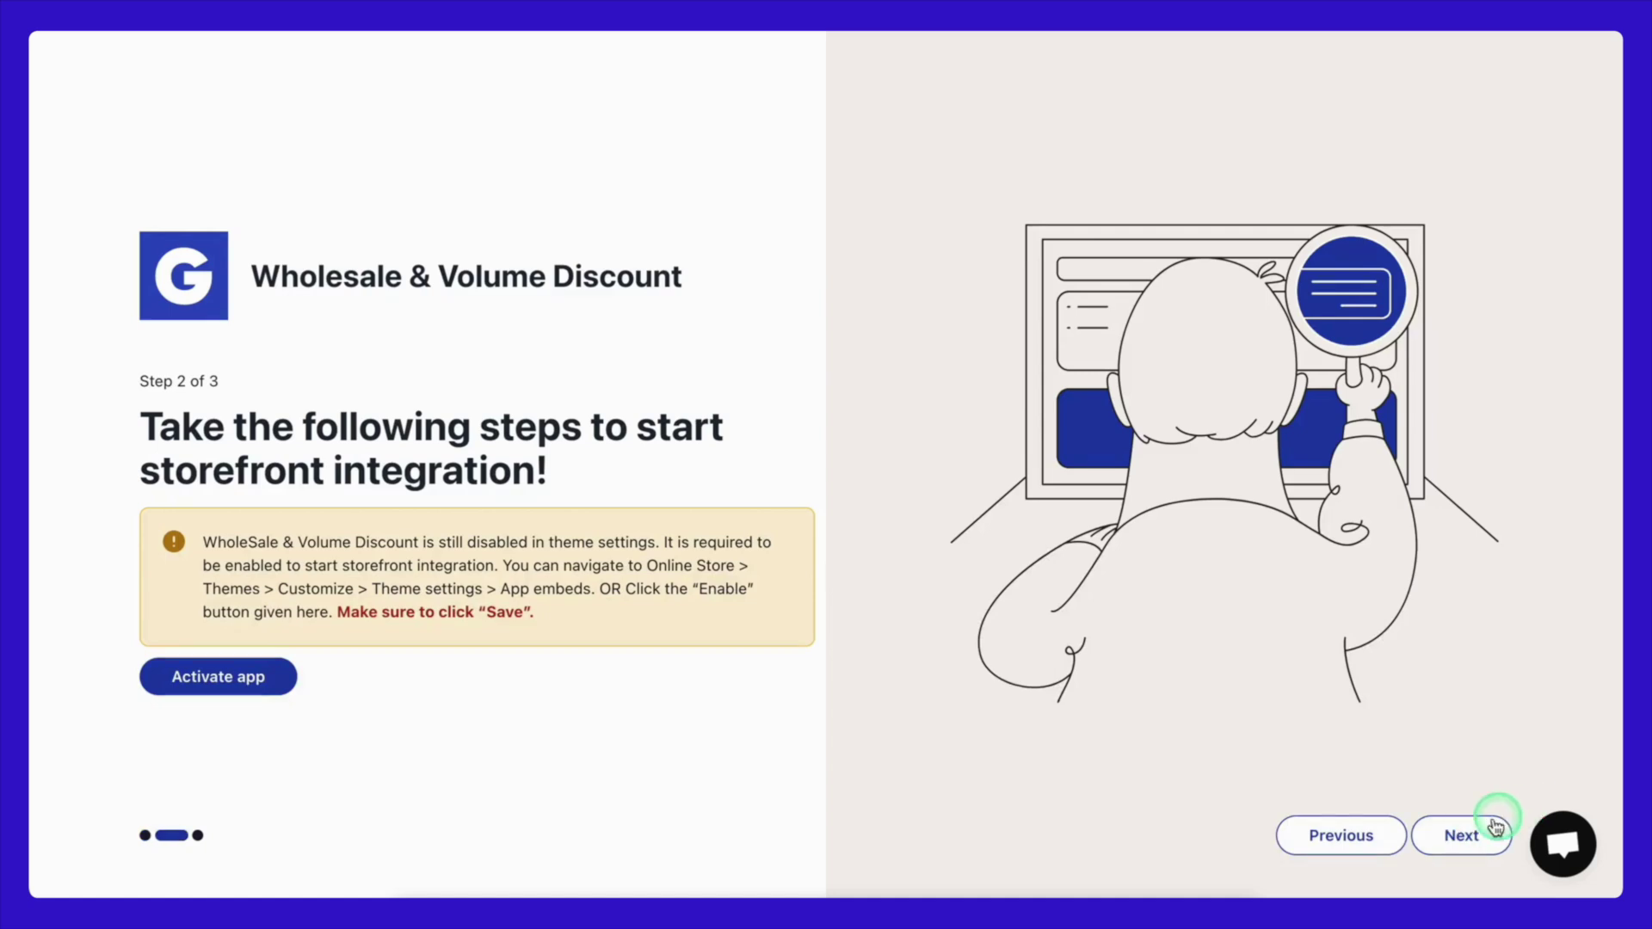
{"action": "left_click", "coordinate": [1463, 839]}
{"action": "left_click", "coordinate": [1450, 848]}
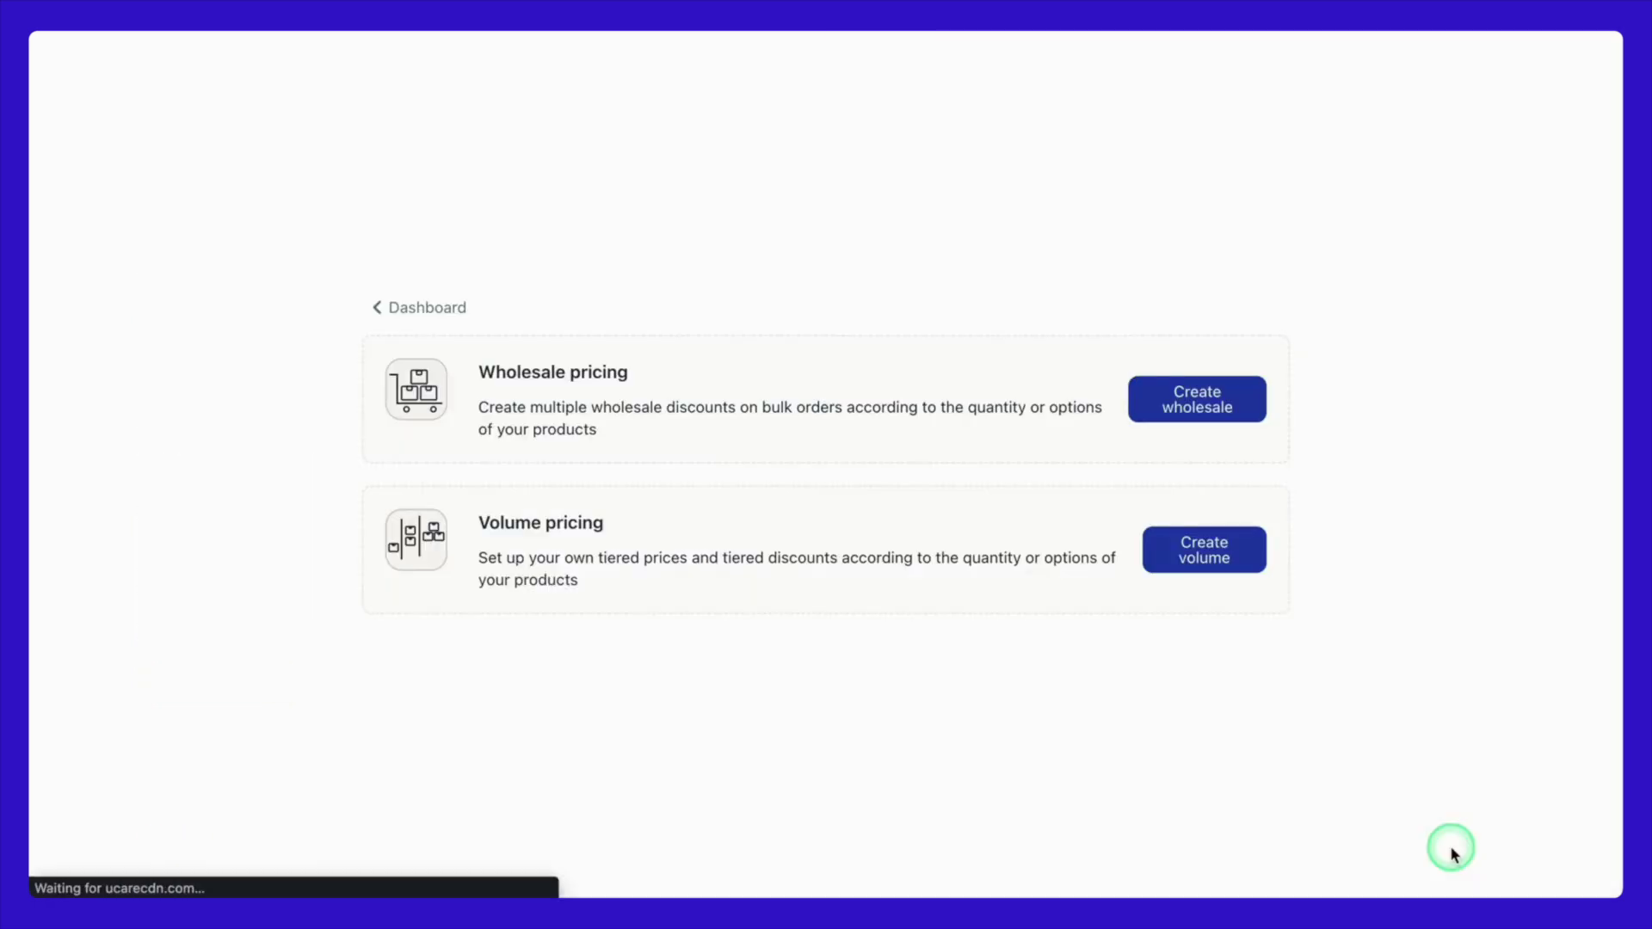
- Start a new wholesale offer named Test Pricing
{"action": "left_click", "coordinate": [1227, 384]}
{"action": "triple_click", "coordinate": [885, 343]}
{"action": "key", "text": "BackSpace"}
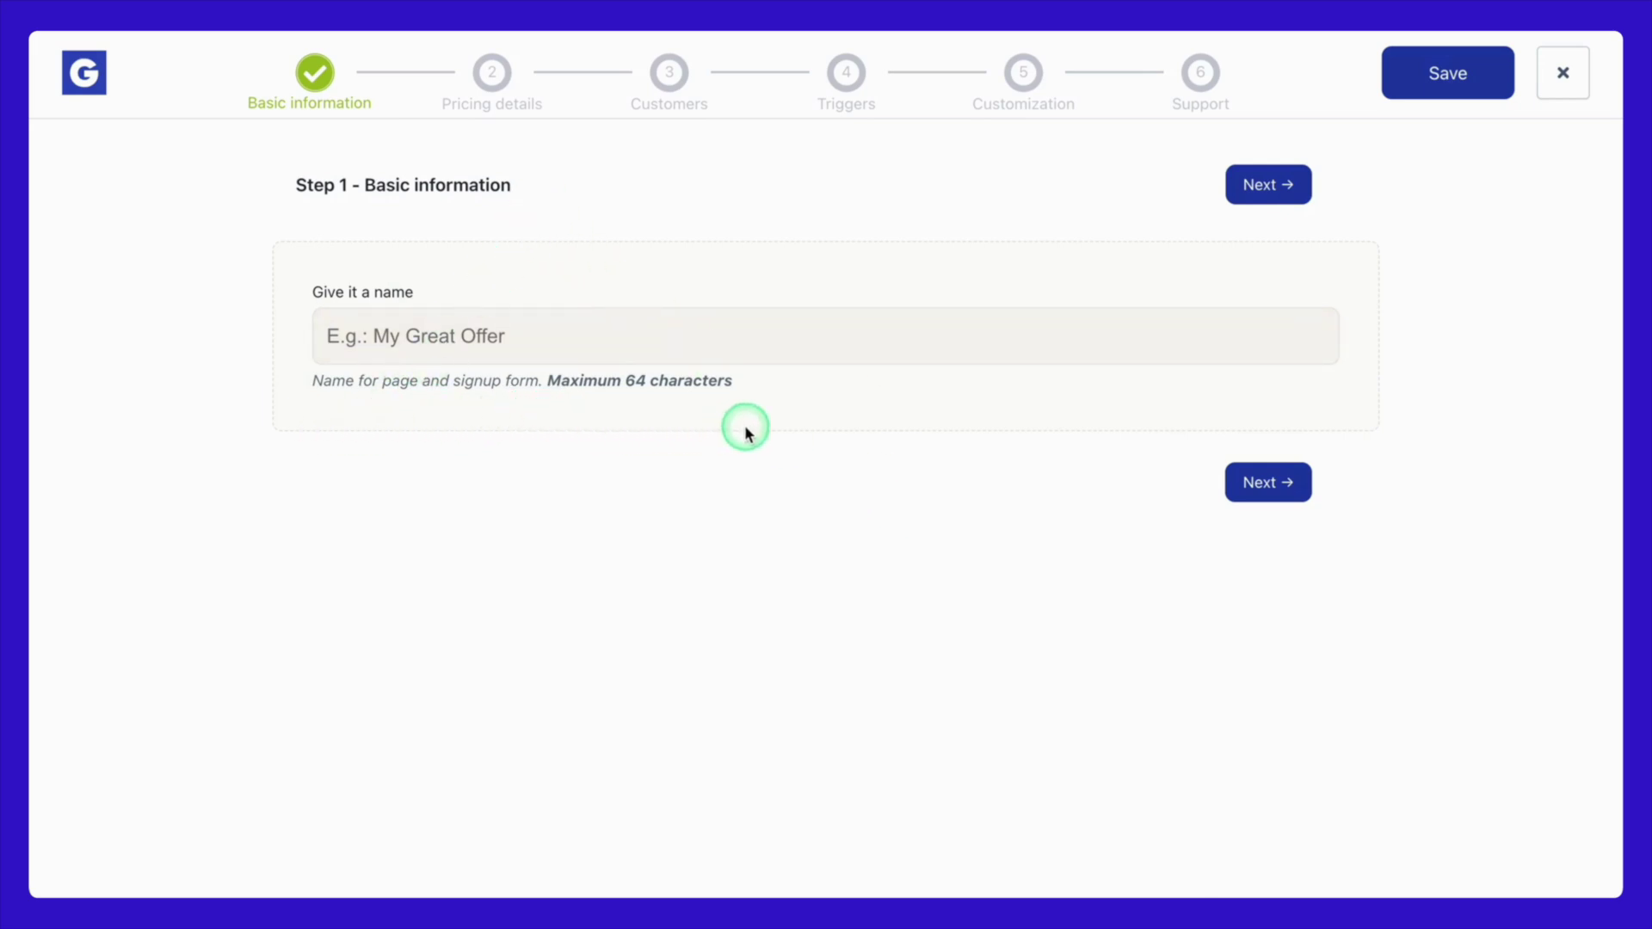
{"action": "left_click", "coordinate": [616, 335]}
{"action": "type", "text": "Test Pricing"}
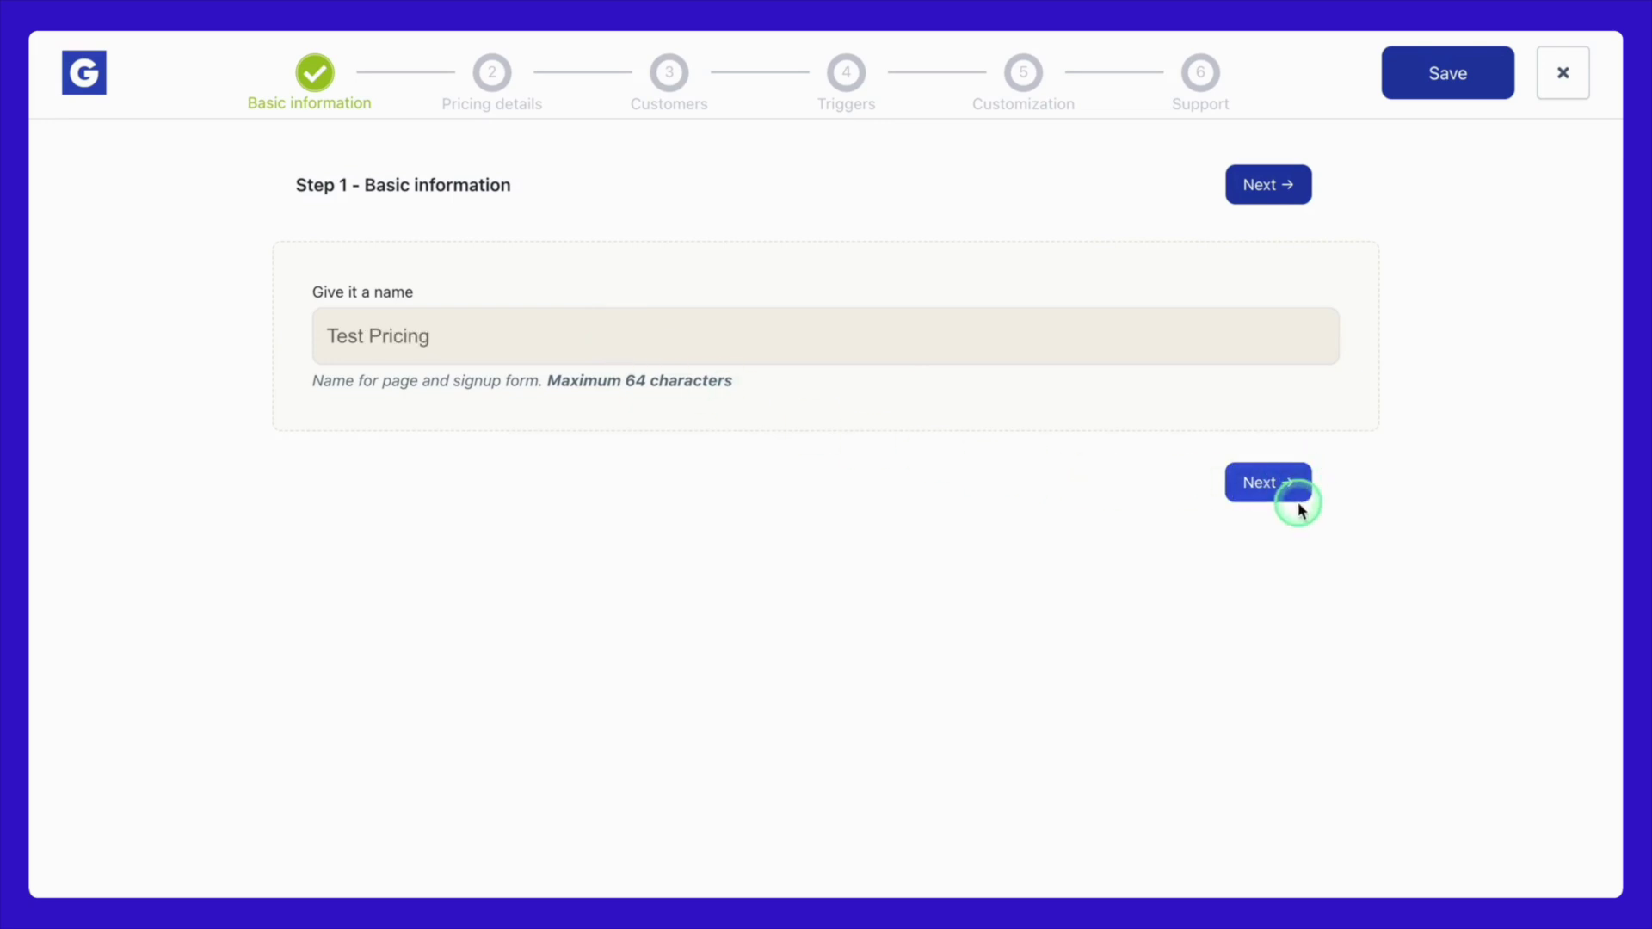
{"action": "left_click", "coordinate": [1295, 494]}
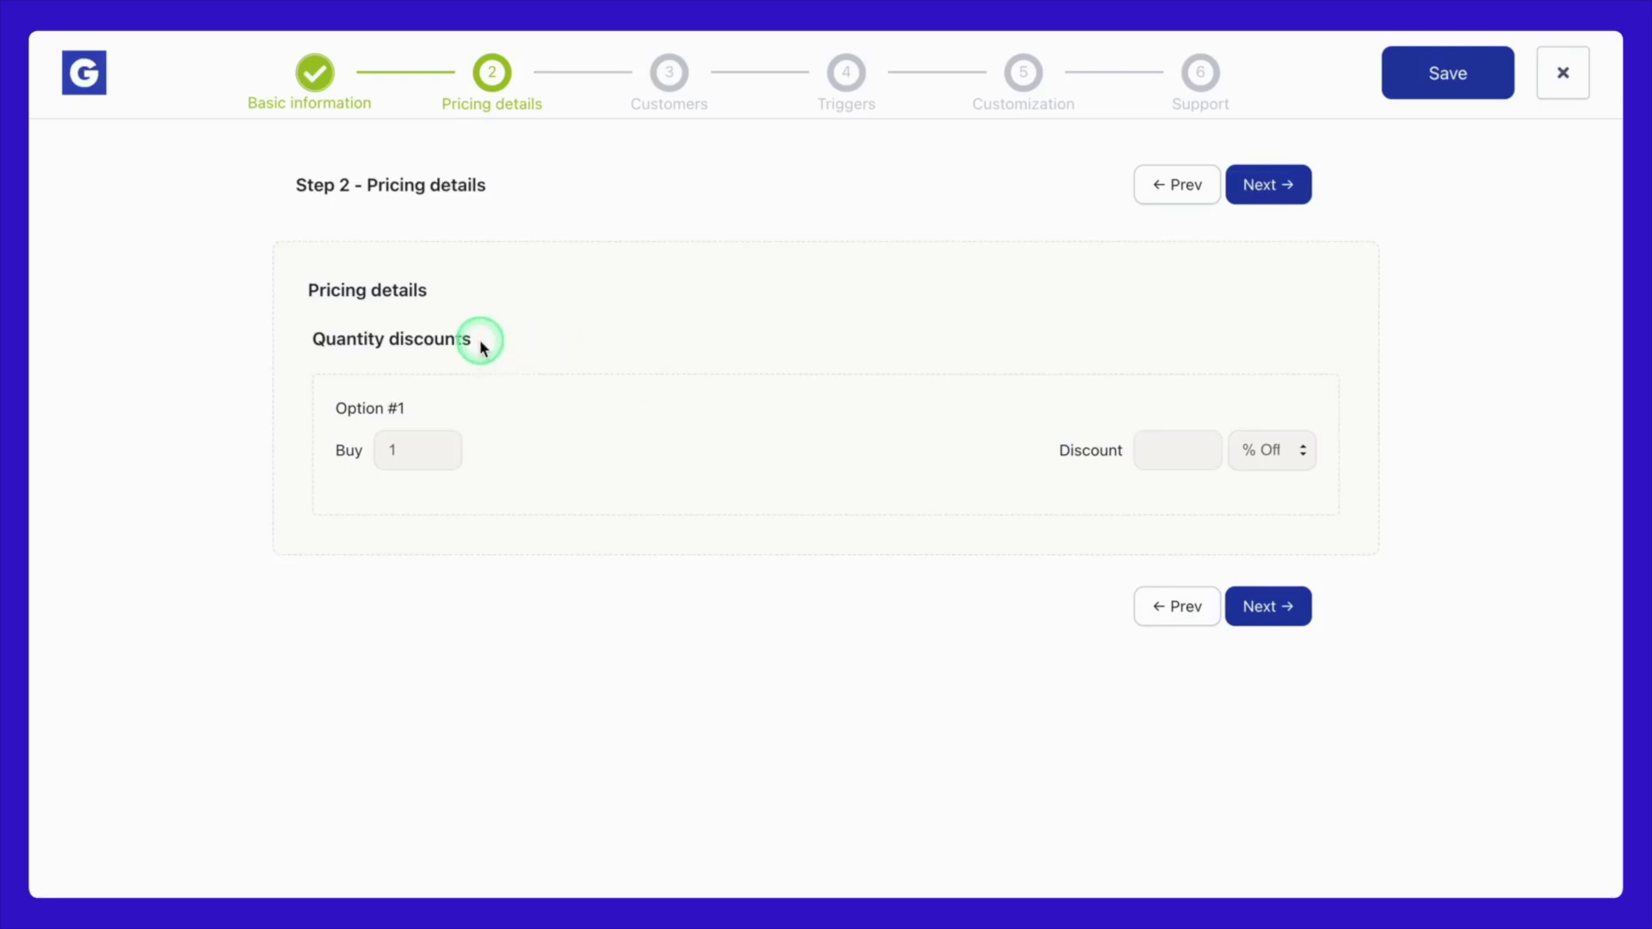
- Add a quantity tier of buy 10, get 10% off
{"action": "left_click", "coordinate": [411, 458]}
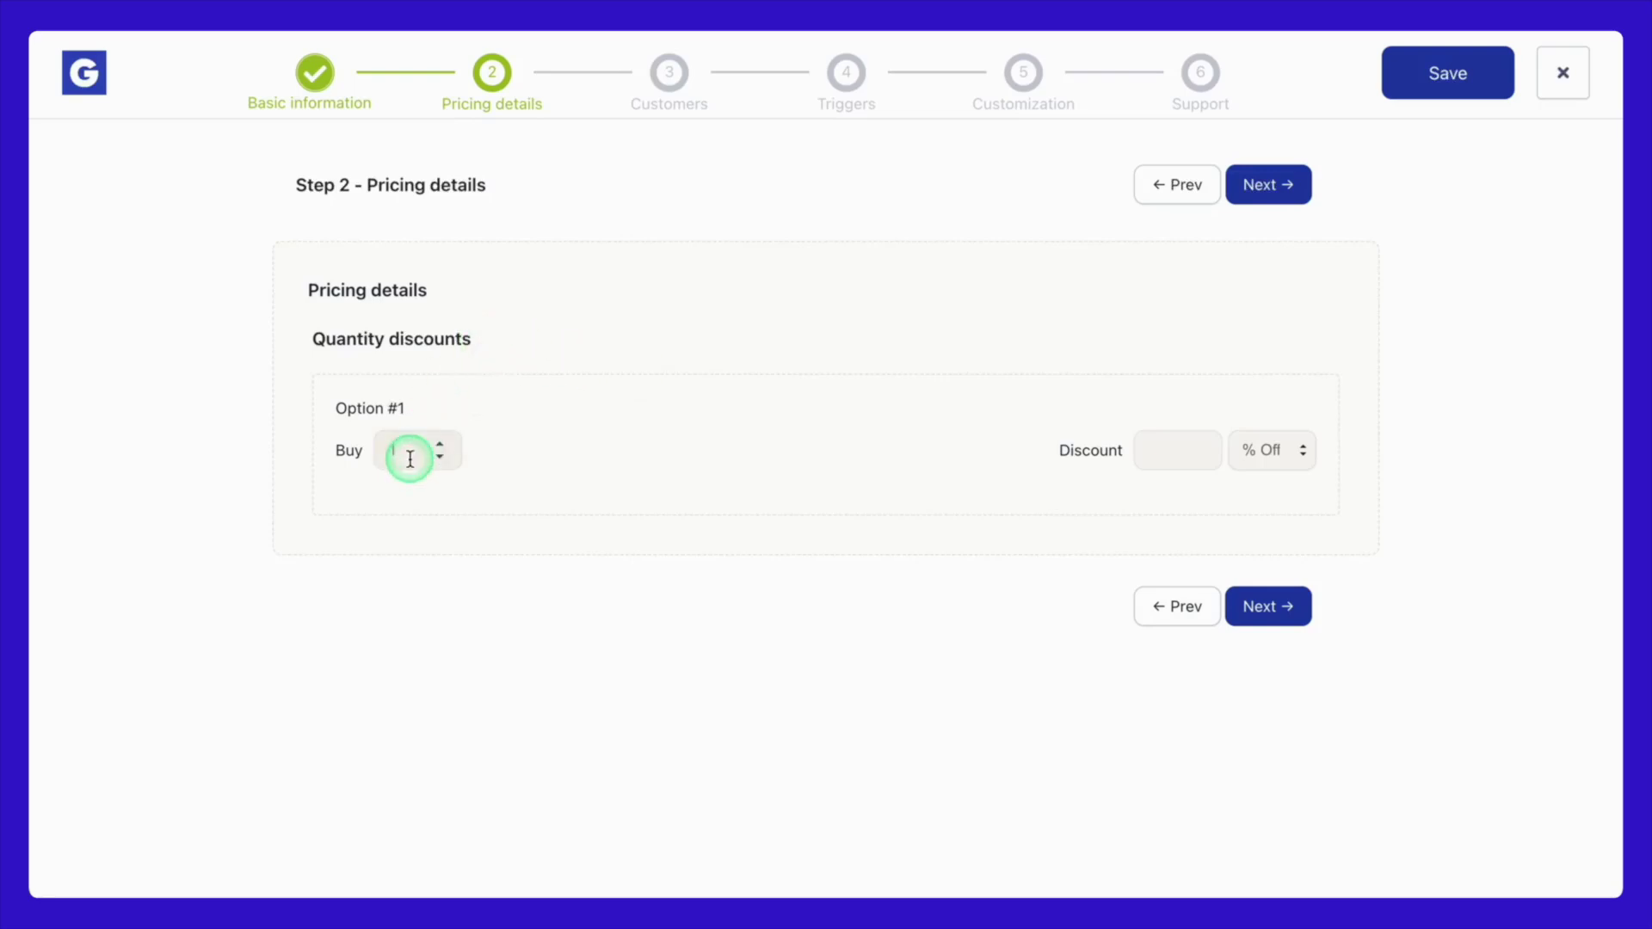
{"action": "type", "text": "10"}
{"action": "left_click", "coordinate": [1167, 451]}
{"action": "type", "text": "10"}
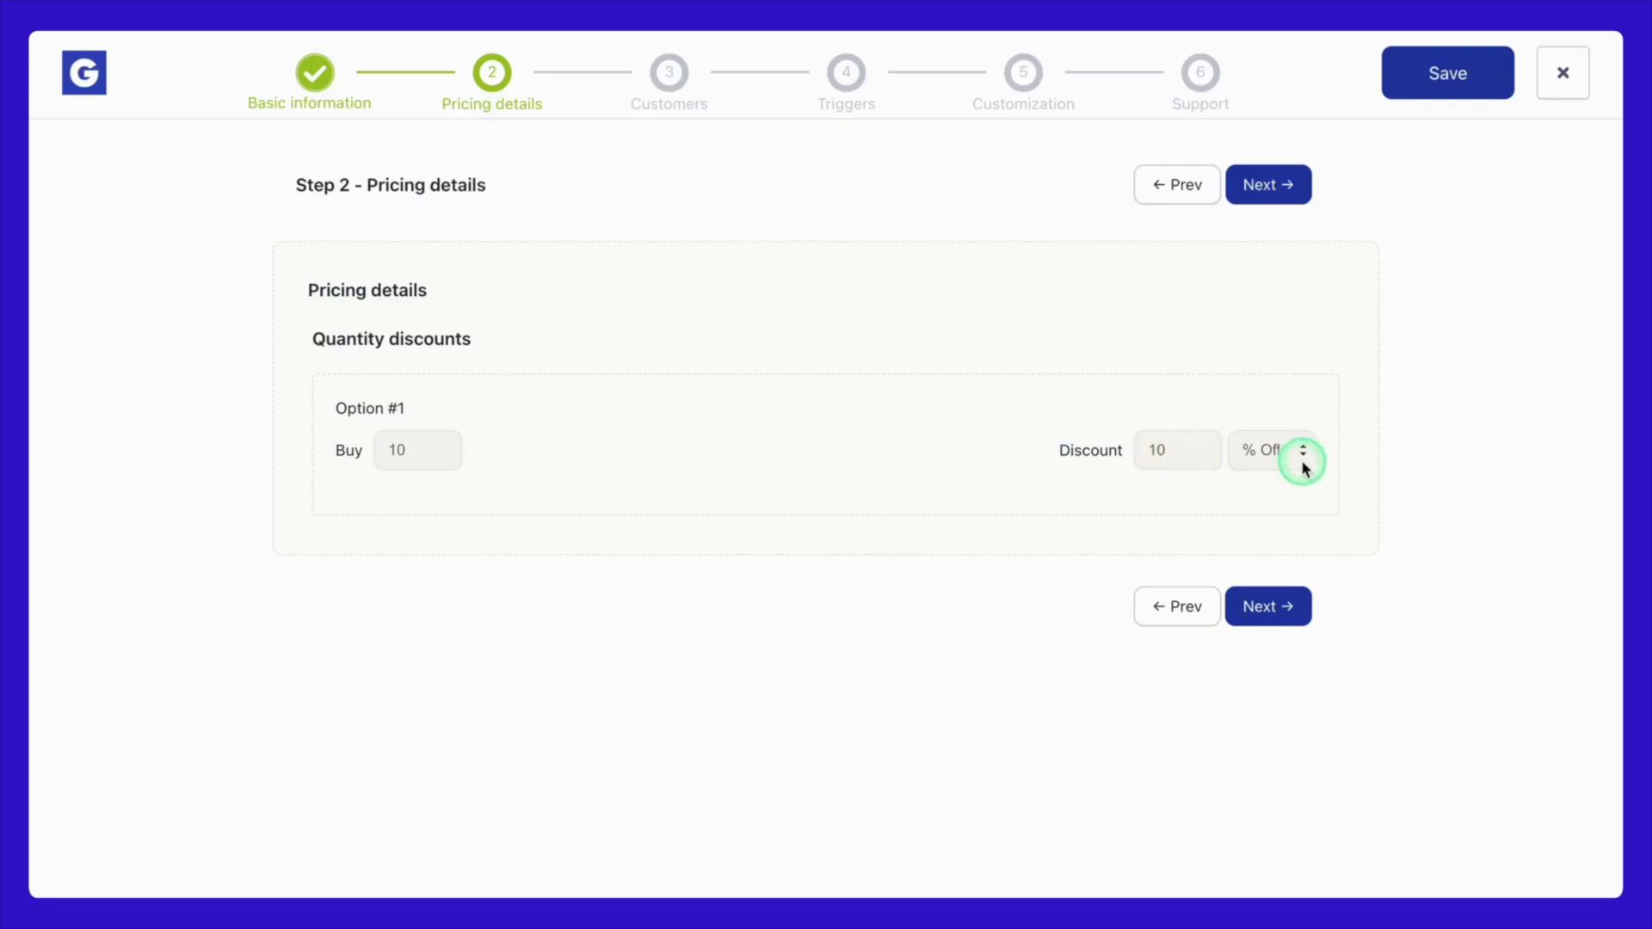
{"action": "left_click", "coordinate": [1302, 460]}
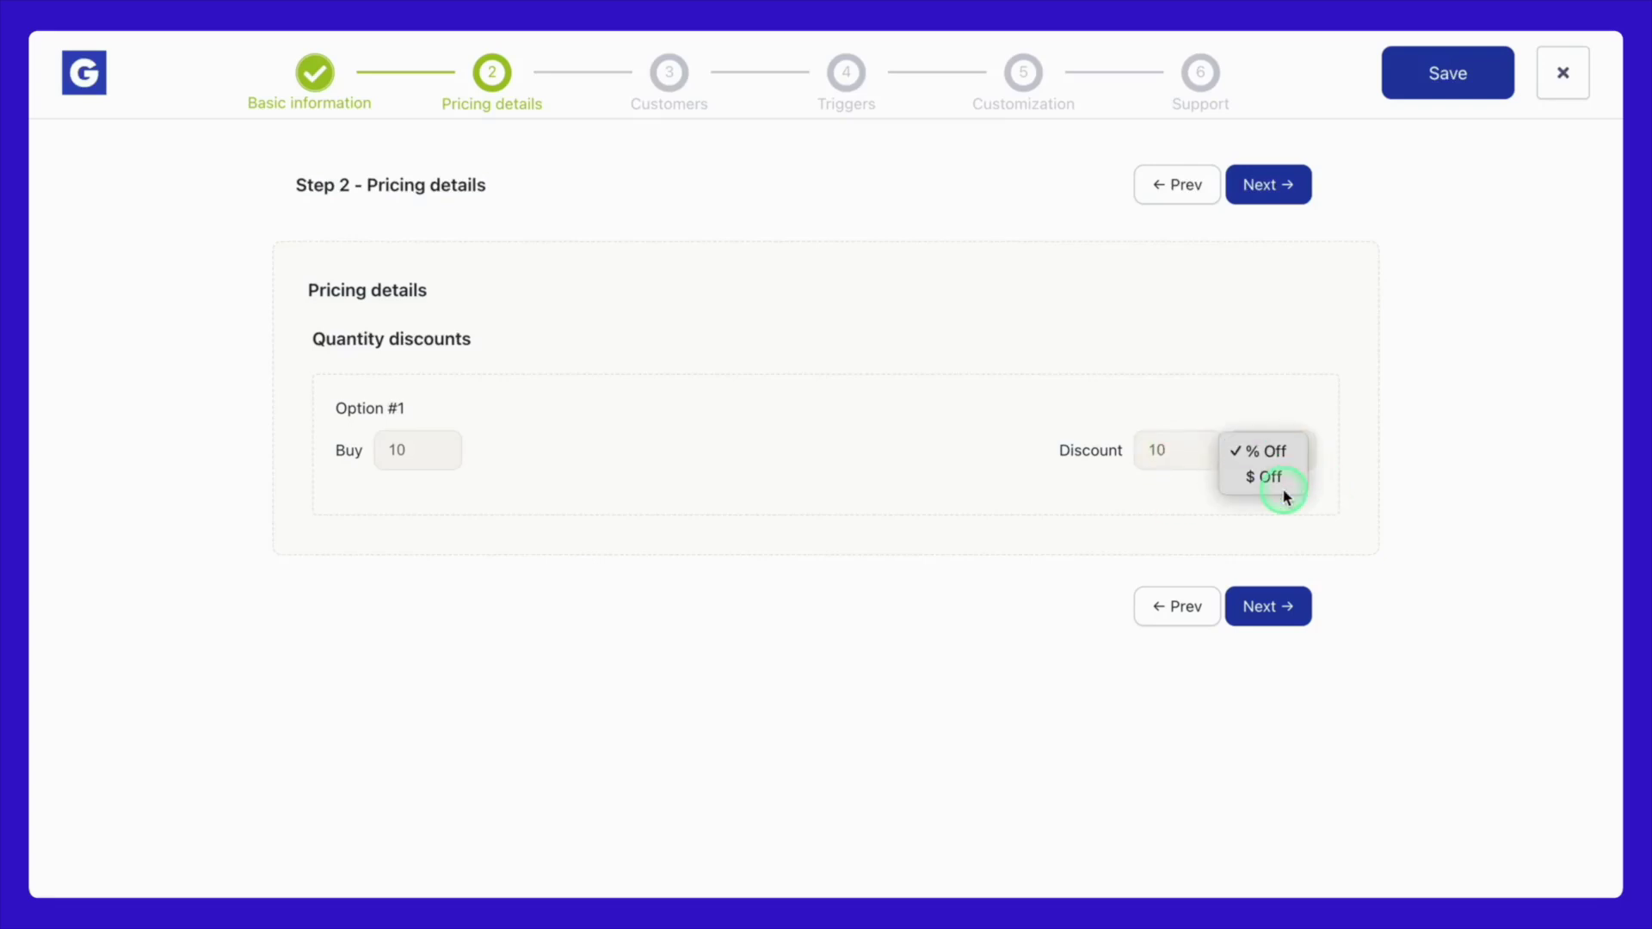
{"action": "left_click", "coordinate": [1278, 454]}
{"action": "left_click", "coordinate": [1282, 613]}
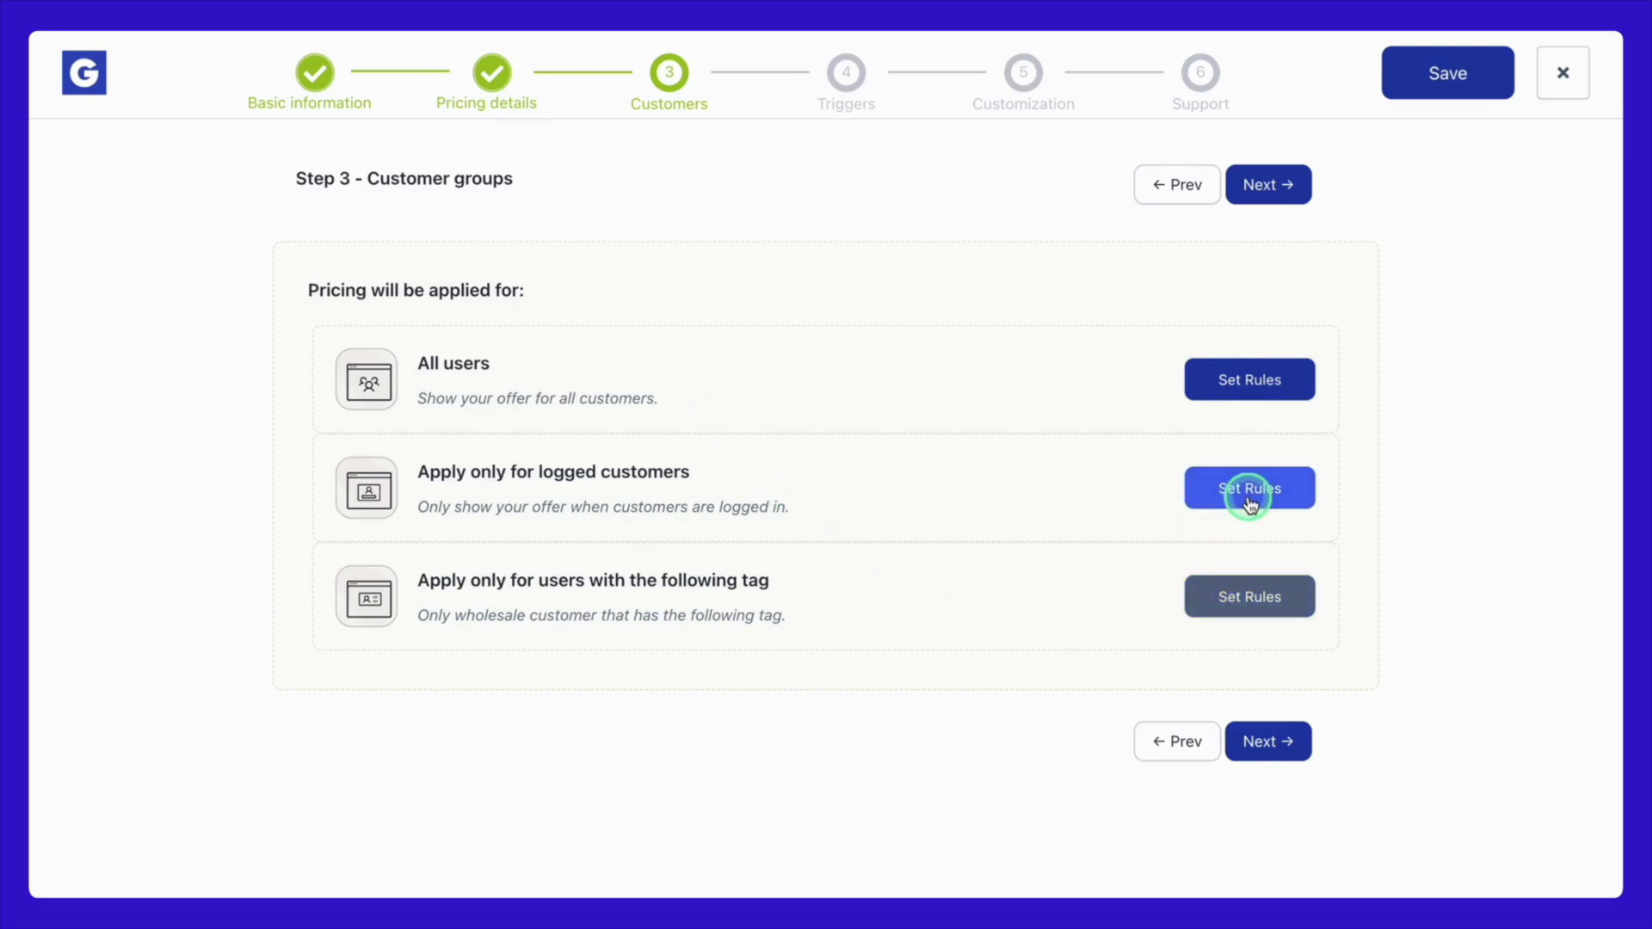
- Restrict the offer to logged-in customers and trigger it for all products
{"action": "left_click", "coordinate": [1250, 499]}
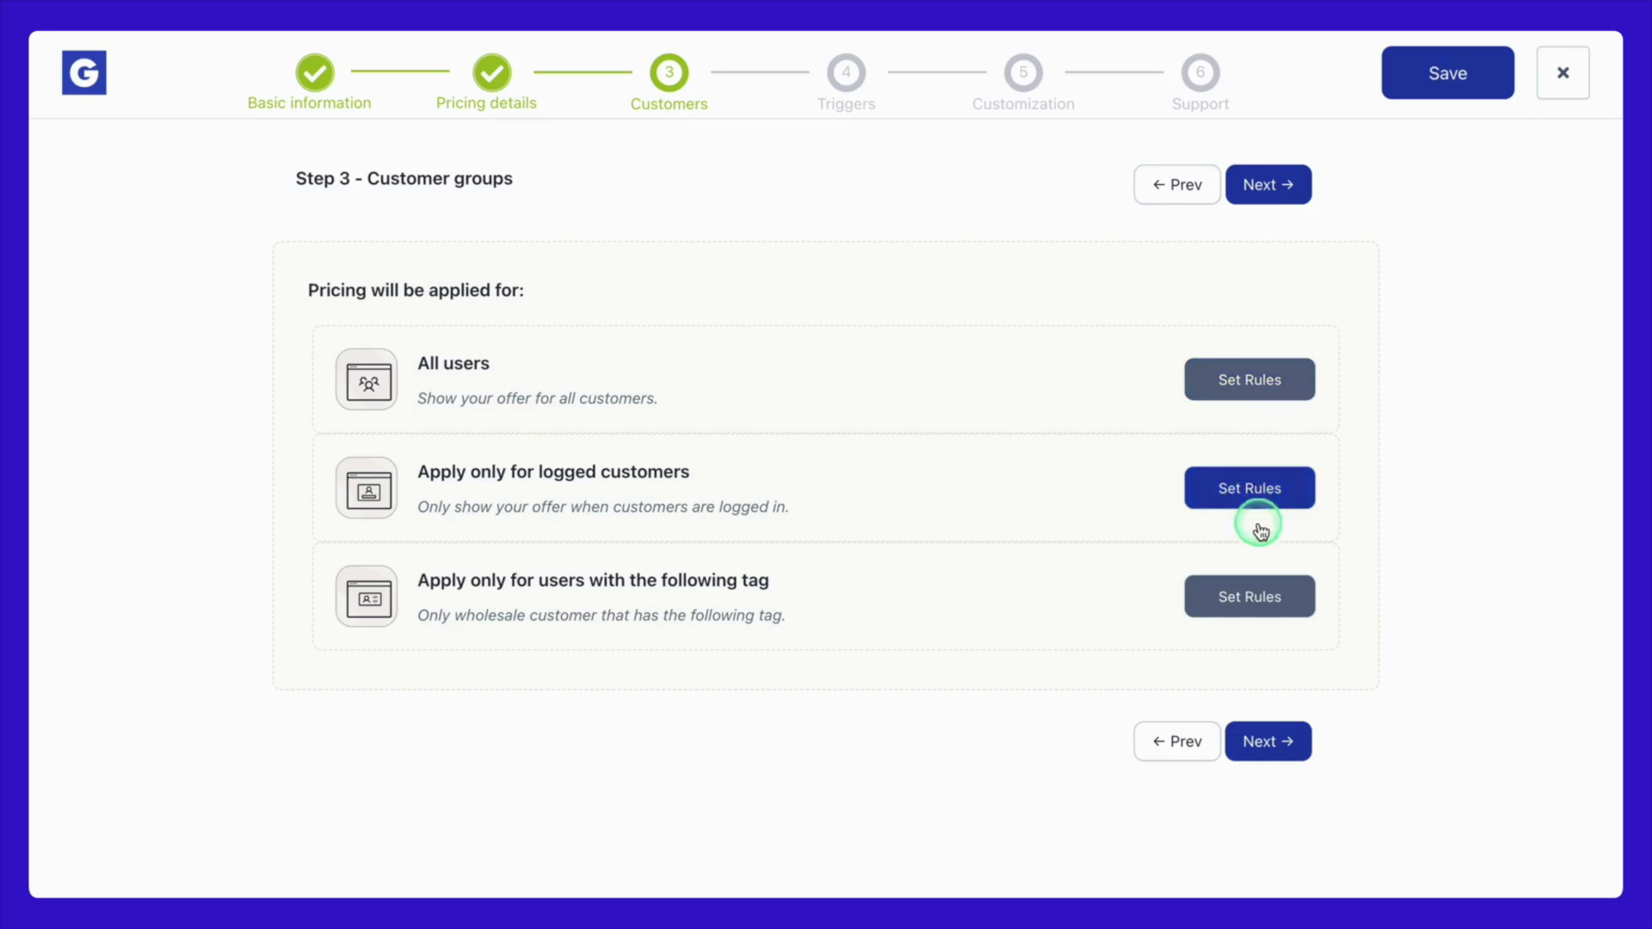
{"action": "left_click", "coordinate": [1291, 741]}
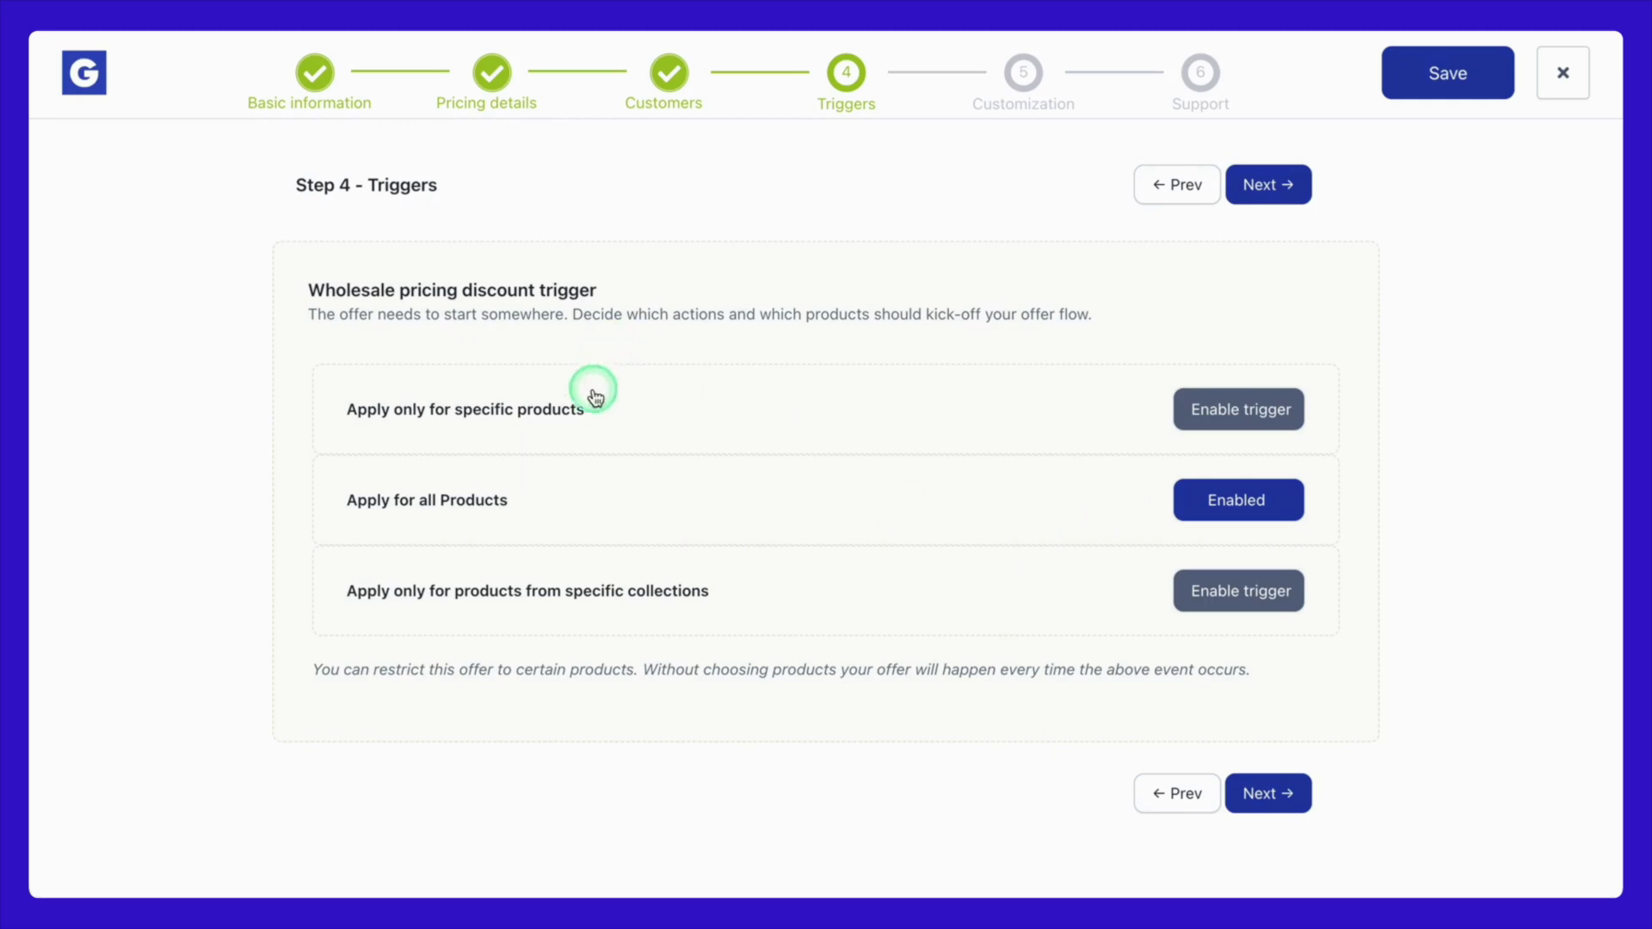
{"action": "double_click", "coordinate": [546, 410]}
{"action": "left_click", "coordinate": [525, 551]}
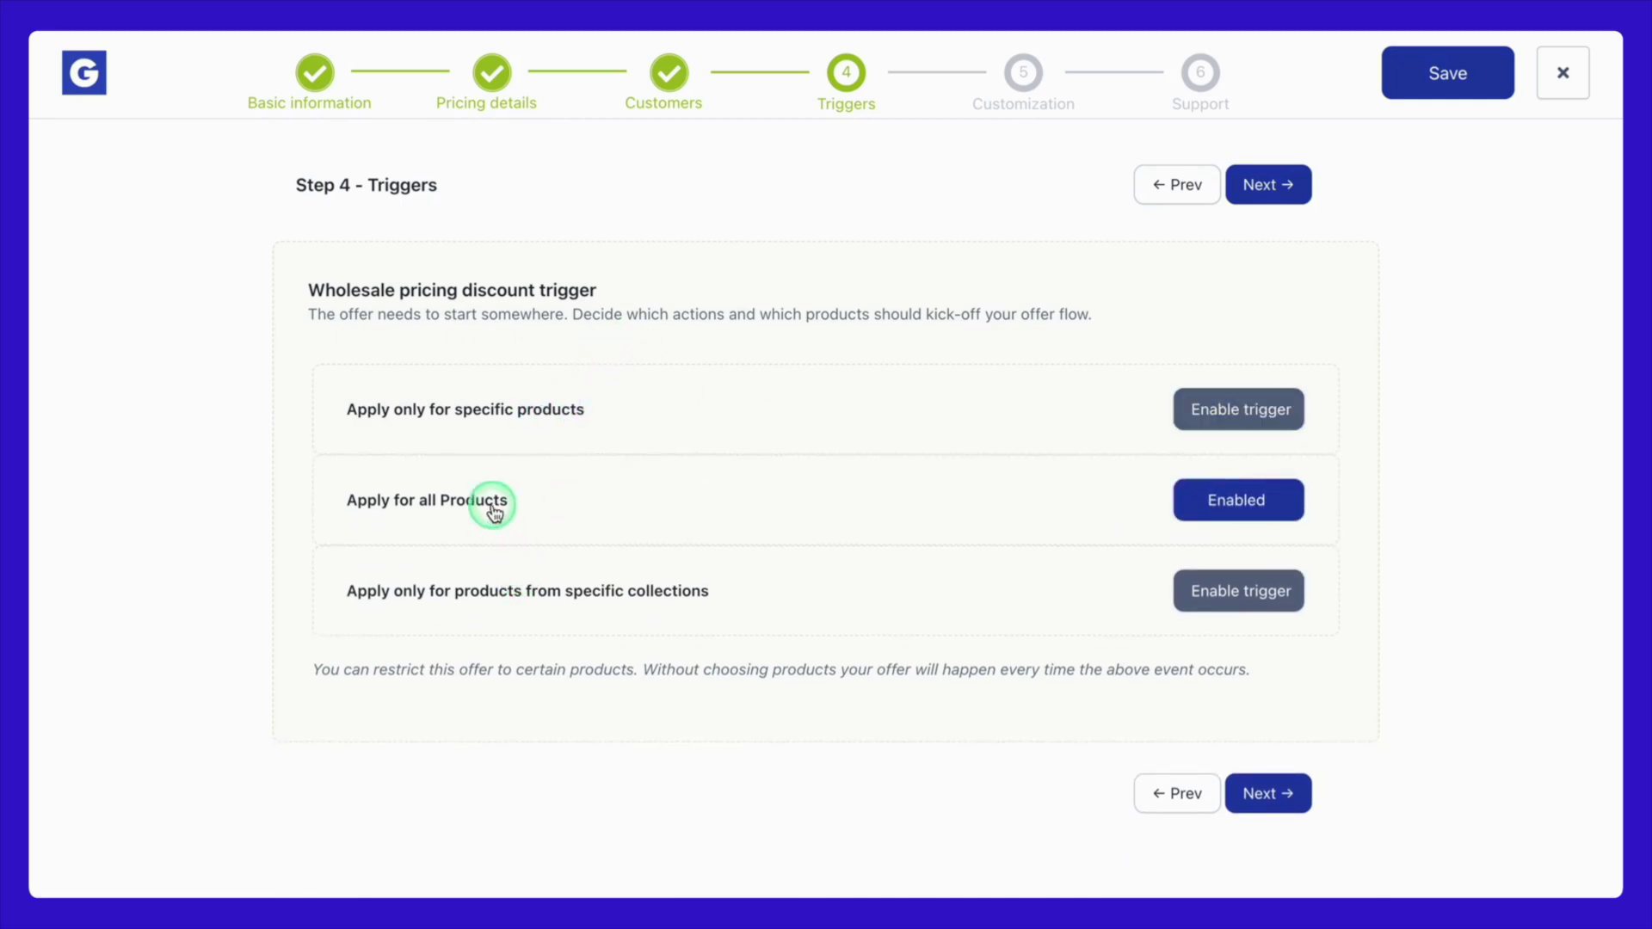
{"action": "left_click", "coordinate": [647, 592]}
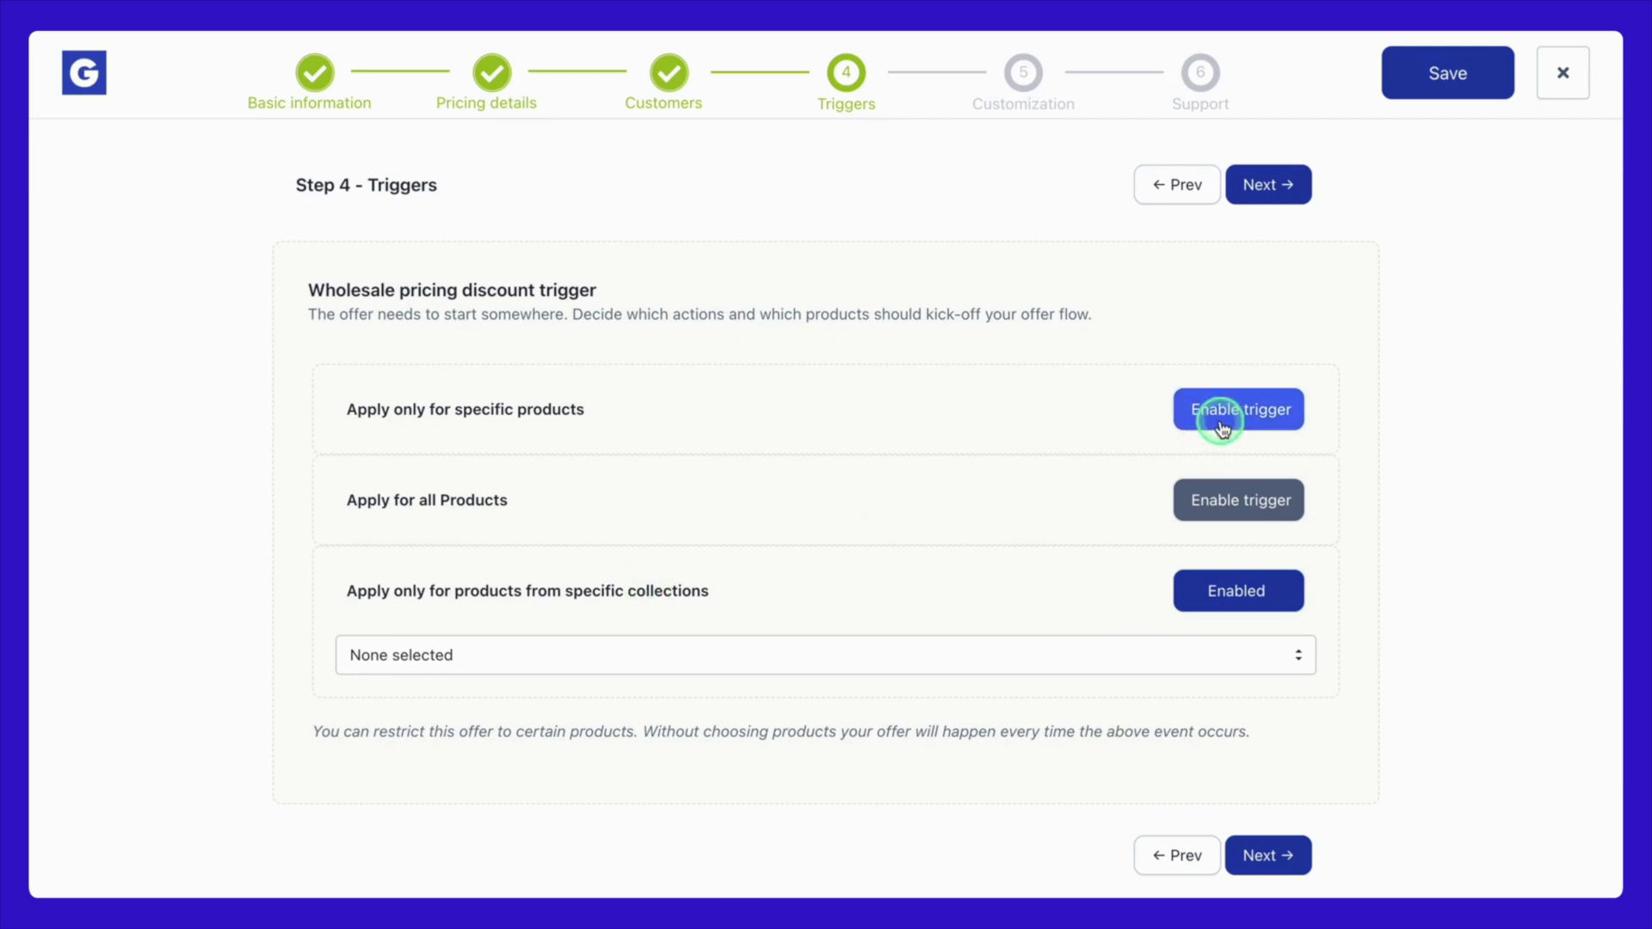
{"action": "left_click", "coordinate": [1241, 506]}
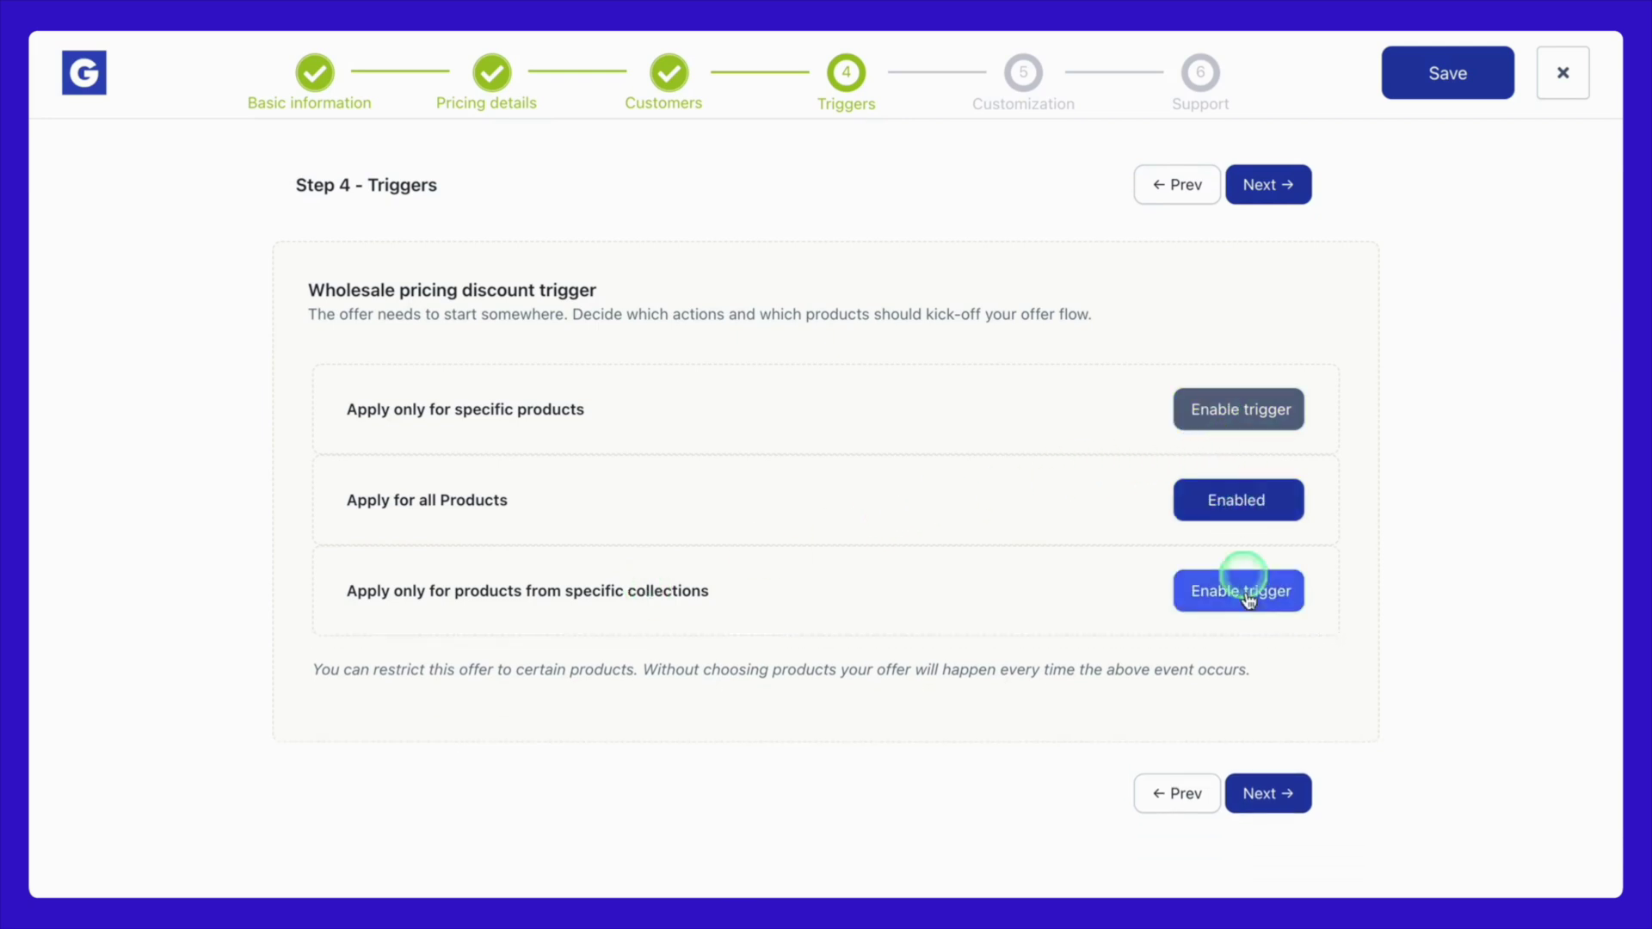
- Compare the pricing widget templates and keep Wholesale pricing - volume
{"action": "left_click", "coordinate": [1274, 802]}
{"action": "scroll", "coordinate": [922, 793], "scroll_direction": "down", "scroll_amount": 1}
{"action": "scroll", "coordinate": [922, 793], "scroll_direction": "up", "scroll_amount": 1}
{"action": "scroll", "coordinate": [811, 362], "scroll_direction": "down", "scroll_amount": 1}
{"action": "scroll", "coordinate": [810, 361], "scroll_direction": "down", "scroll_amount": 2}
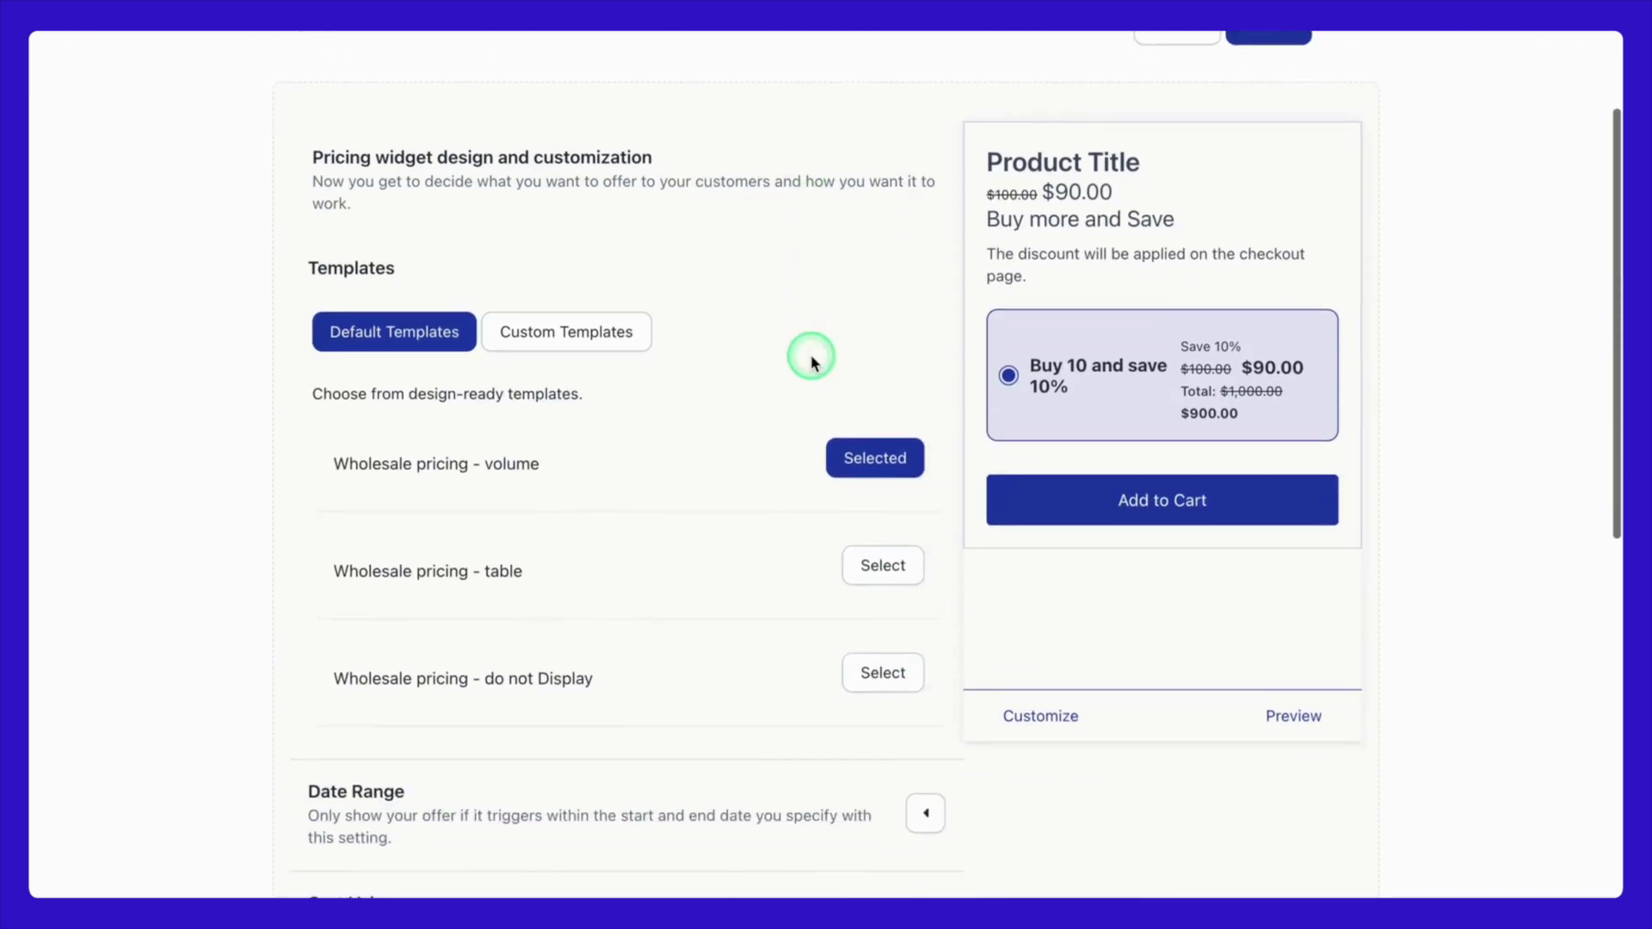
{"action": "left_click", "coordinate": [871, 564]}
{"action": "left_click", "coordinate": [885, 676]}
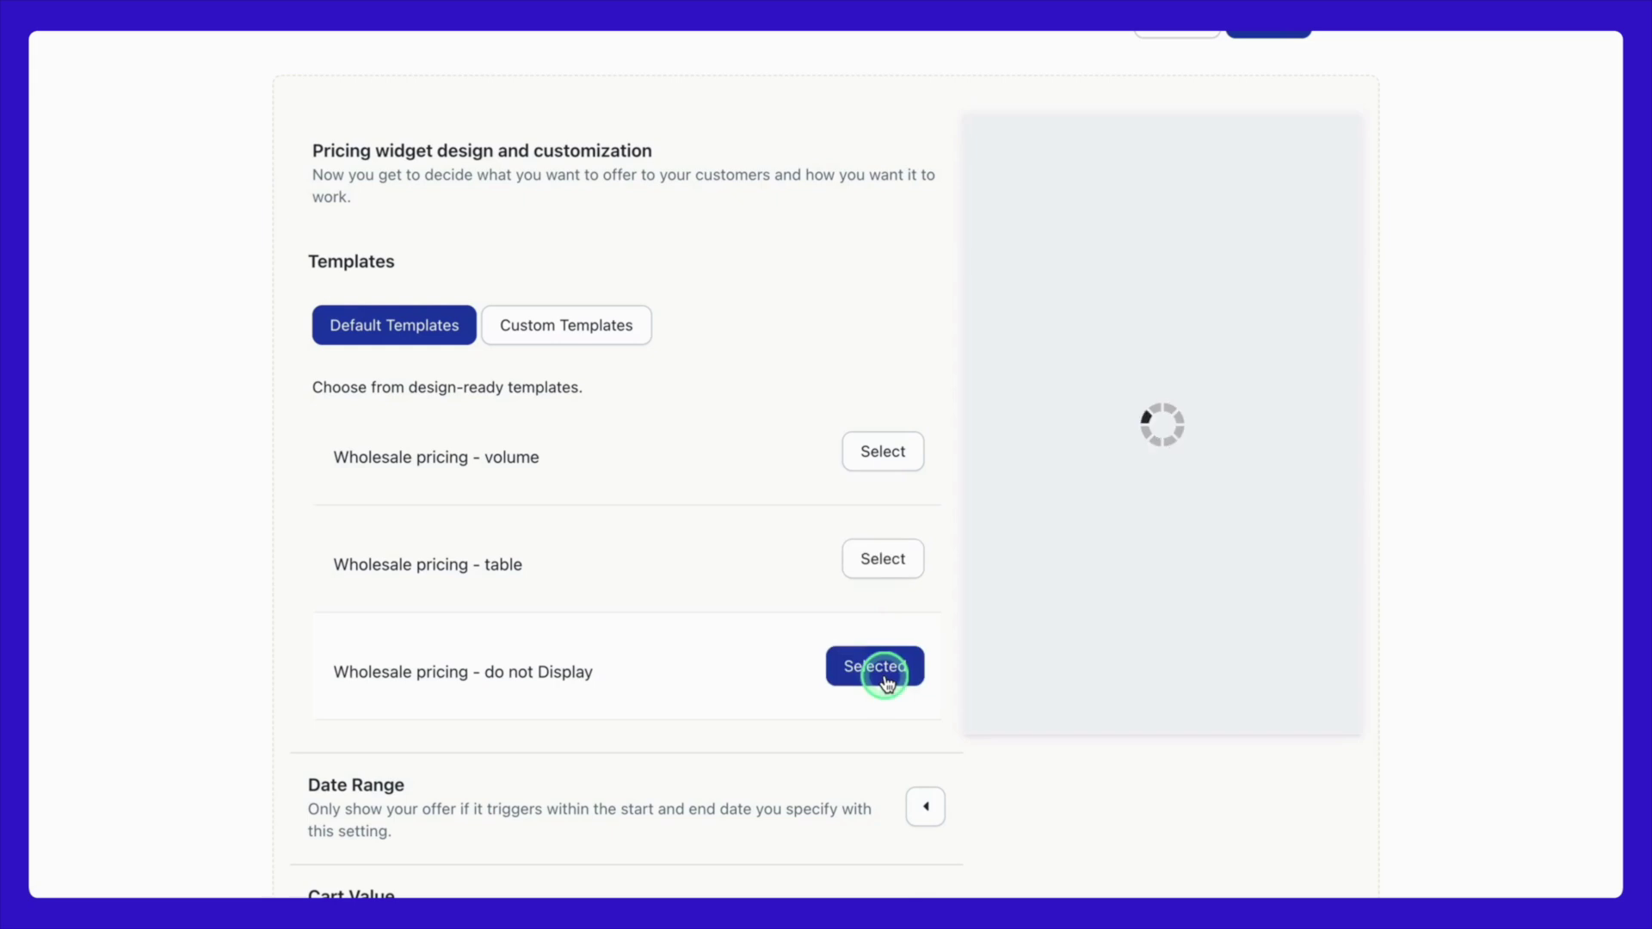
{"action": "left_click", "coordinate": [884, 452]}
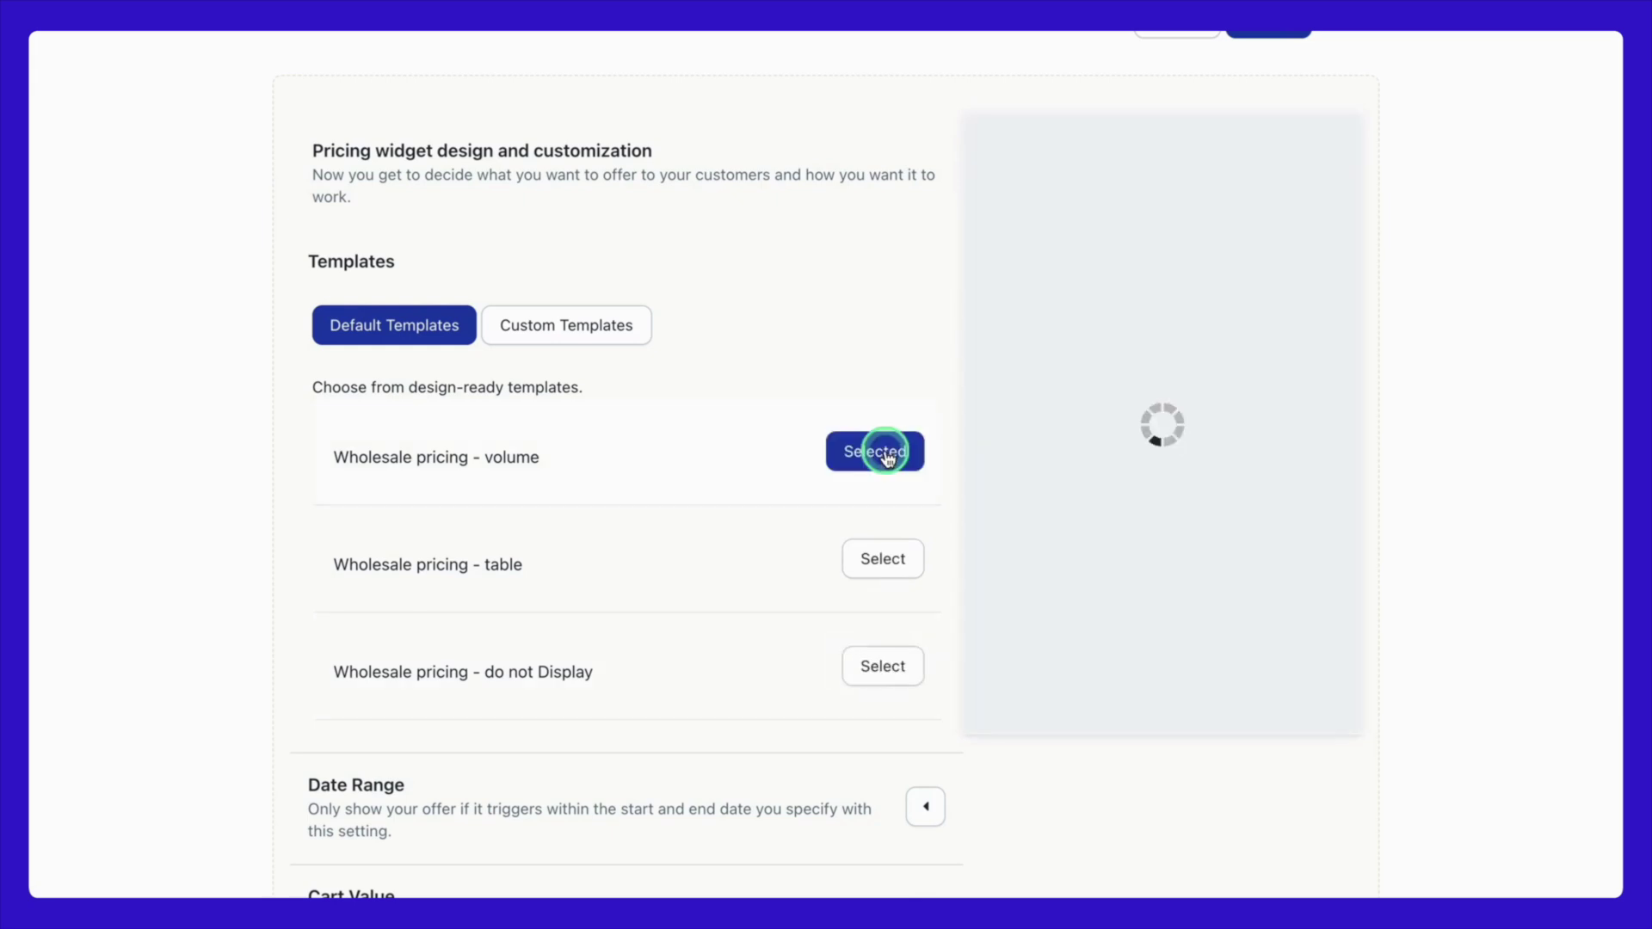
{"action": "left_click", "coordinate": [605, 344]}
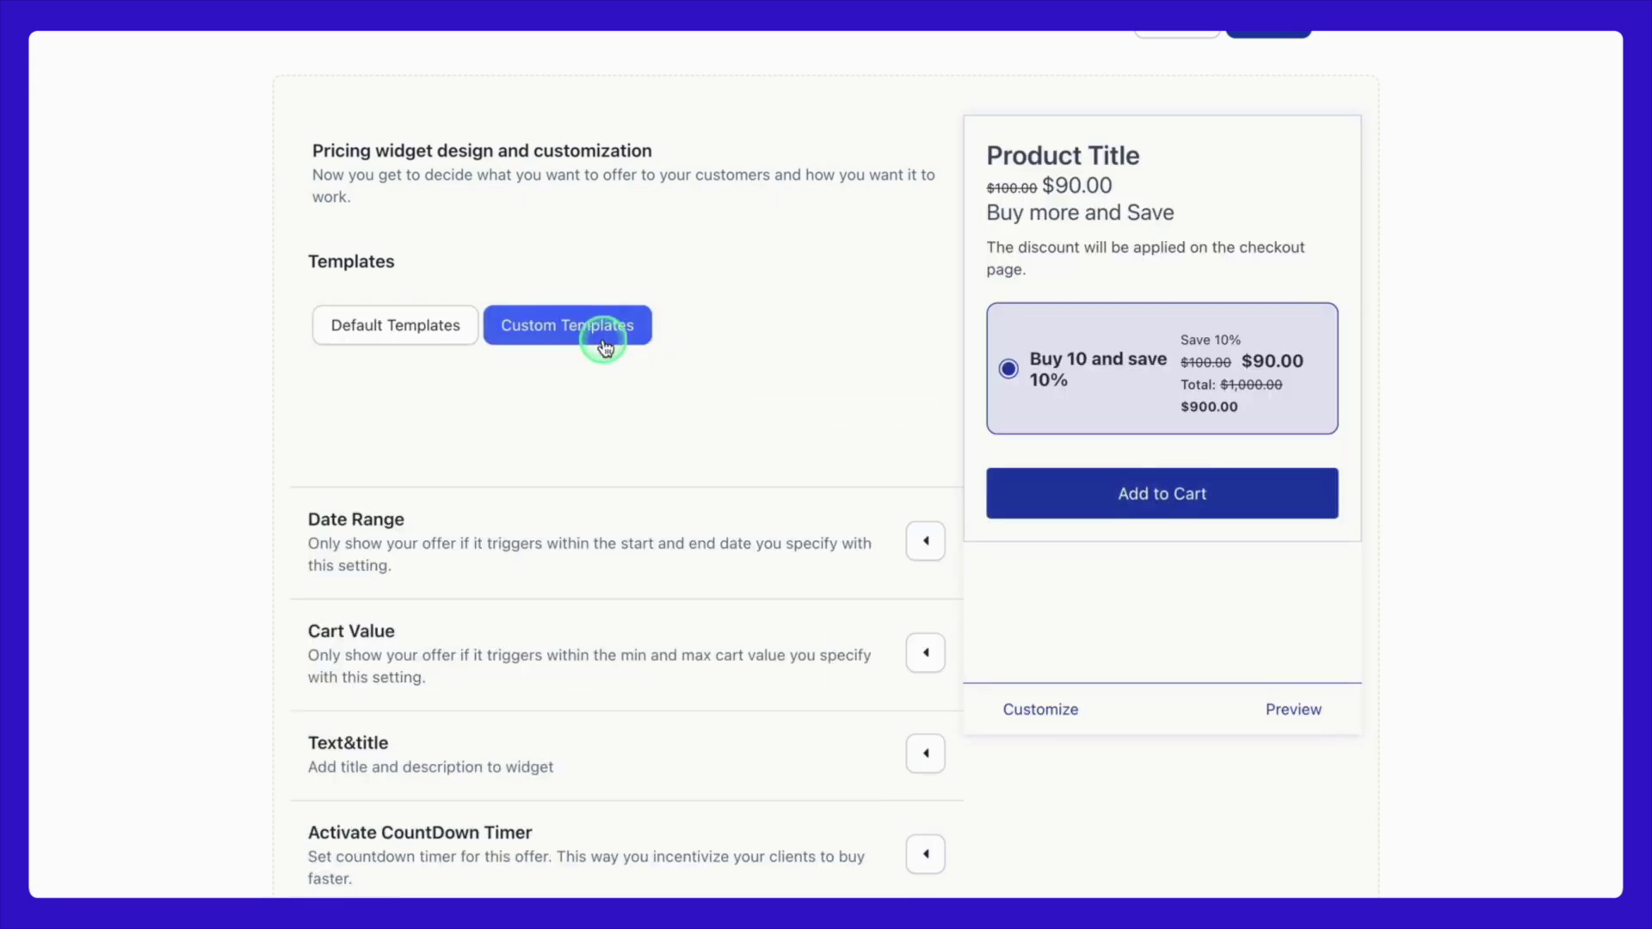
{"action": "scroll", "coordinate": [565, 564], "scroll_direction": "down", "scroll_amount": 5}
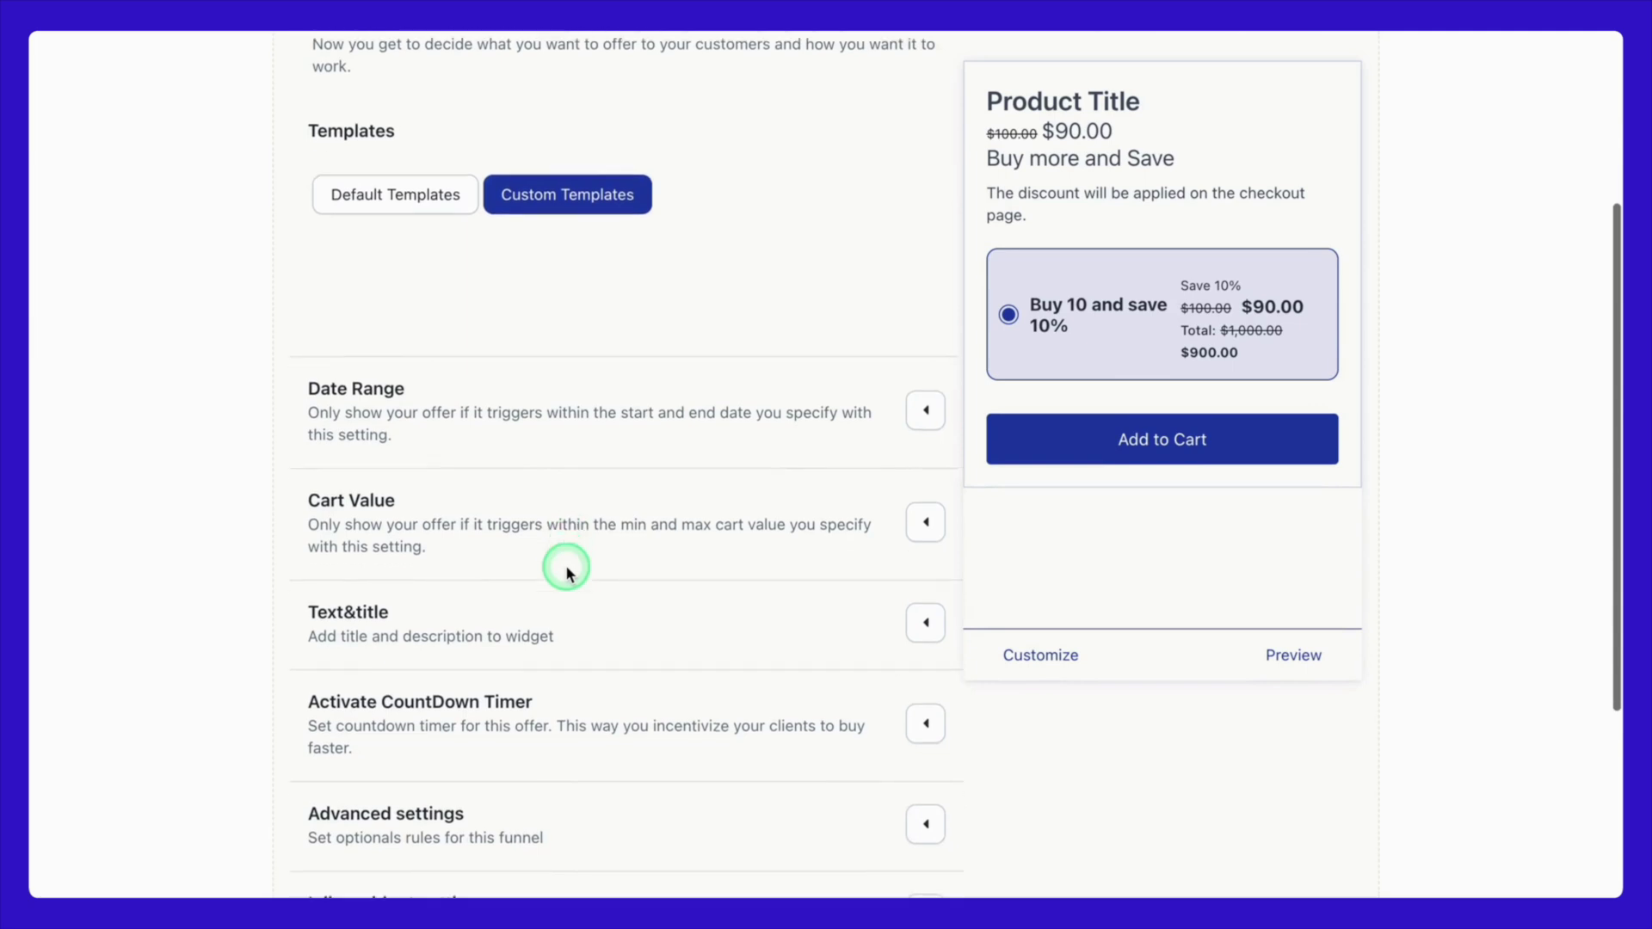
- Set the minimum cart value to 1 and review the remaining widget settings
{"action": "left_click", "coordinate": [926, 428]}
{"action": "left_click", "coordinate": [926, 428]}
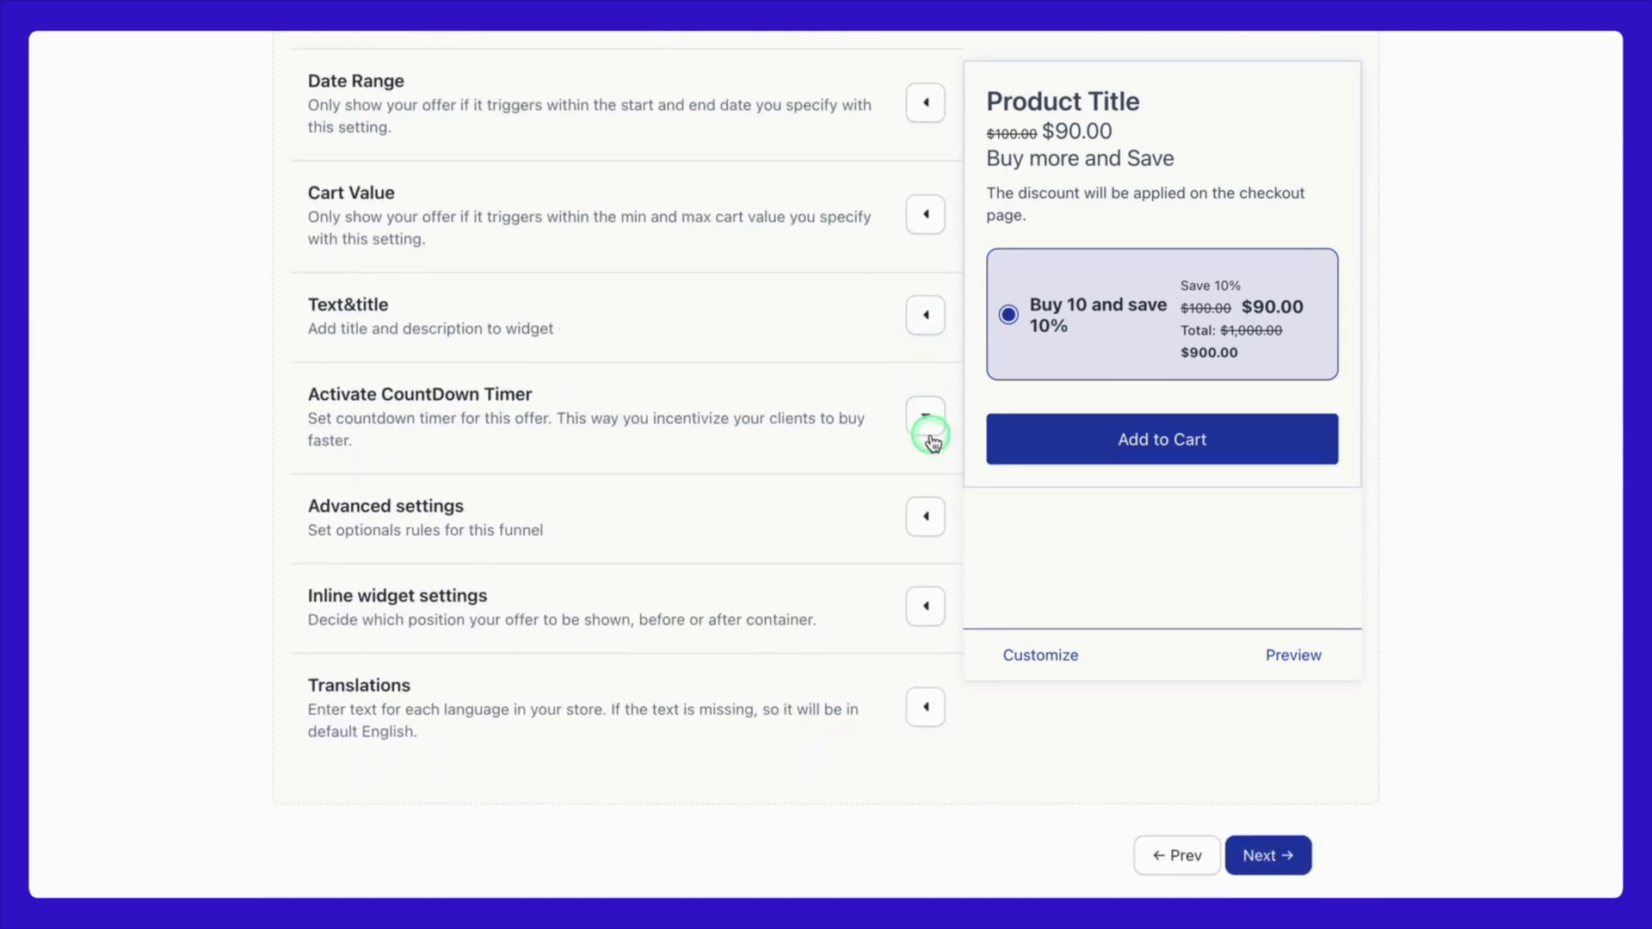
{"action": "left_click", "coordinate": [926, 417]}
{"action": "left_click", "coordinate": [335, 494]}
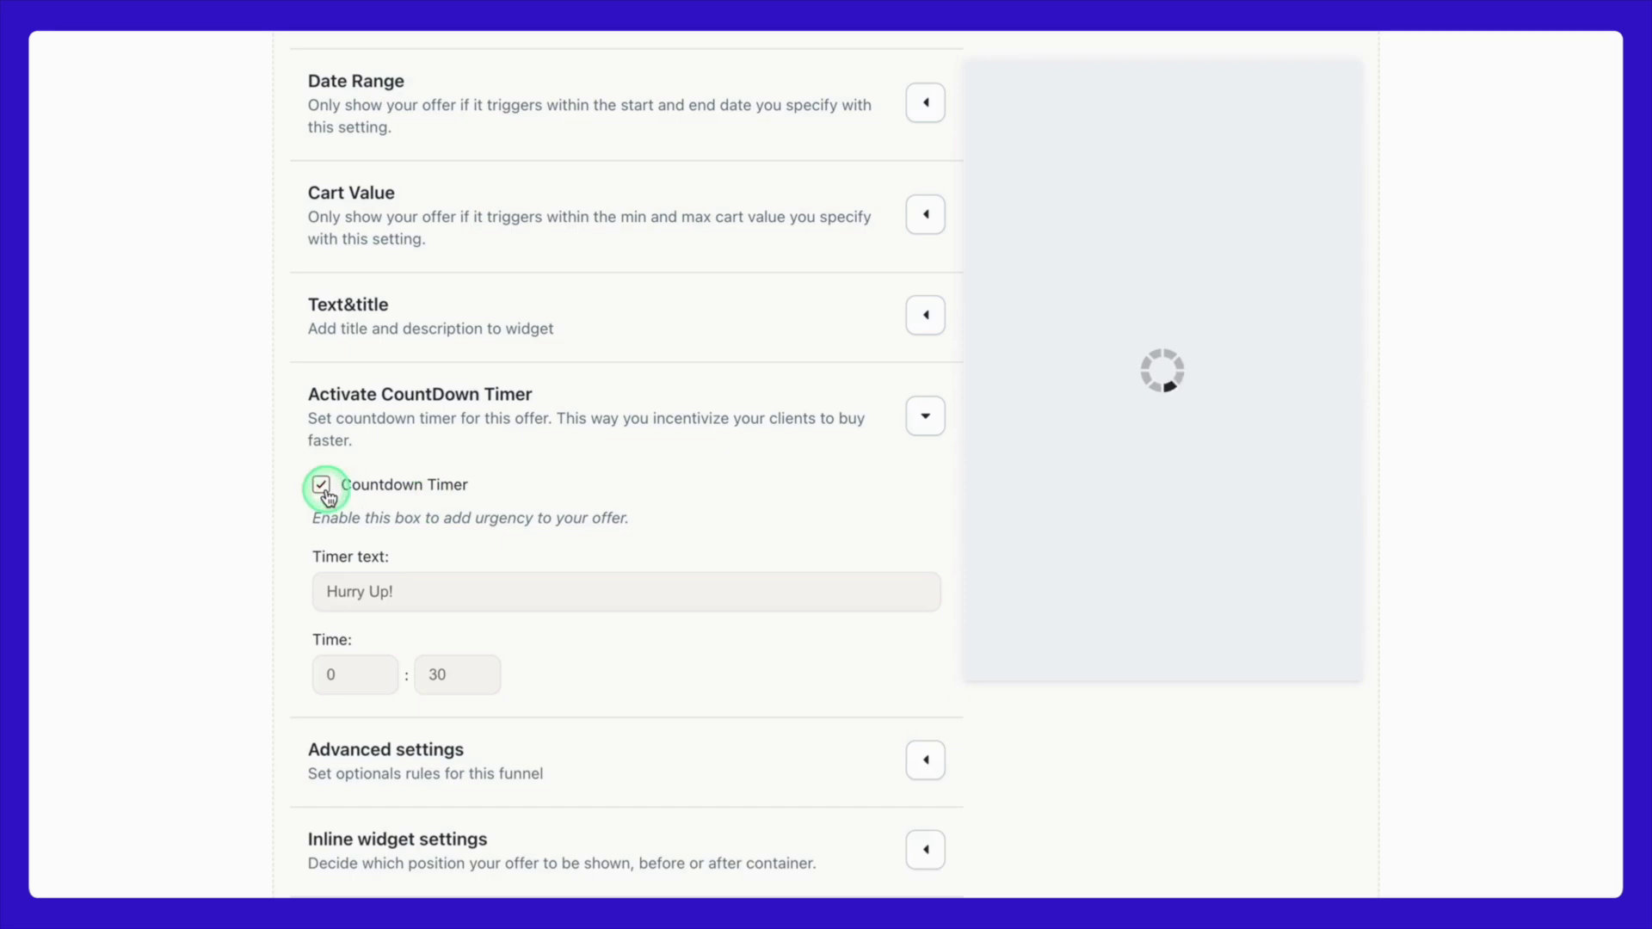
{"action": "key", "text": "BackSpace"}
{"action": "key", "text": "BackSpace"}
{"action": "key", "text": "BackSpace"}
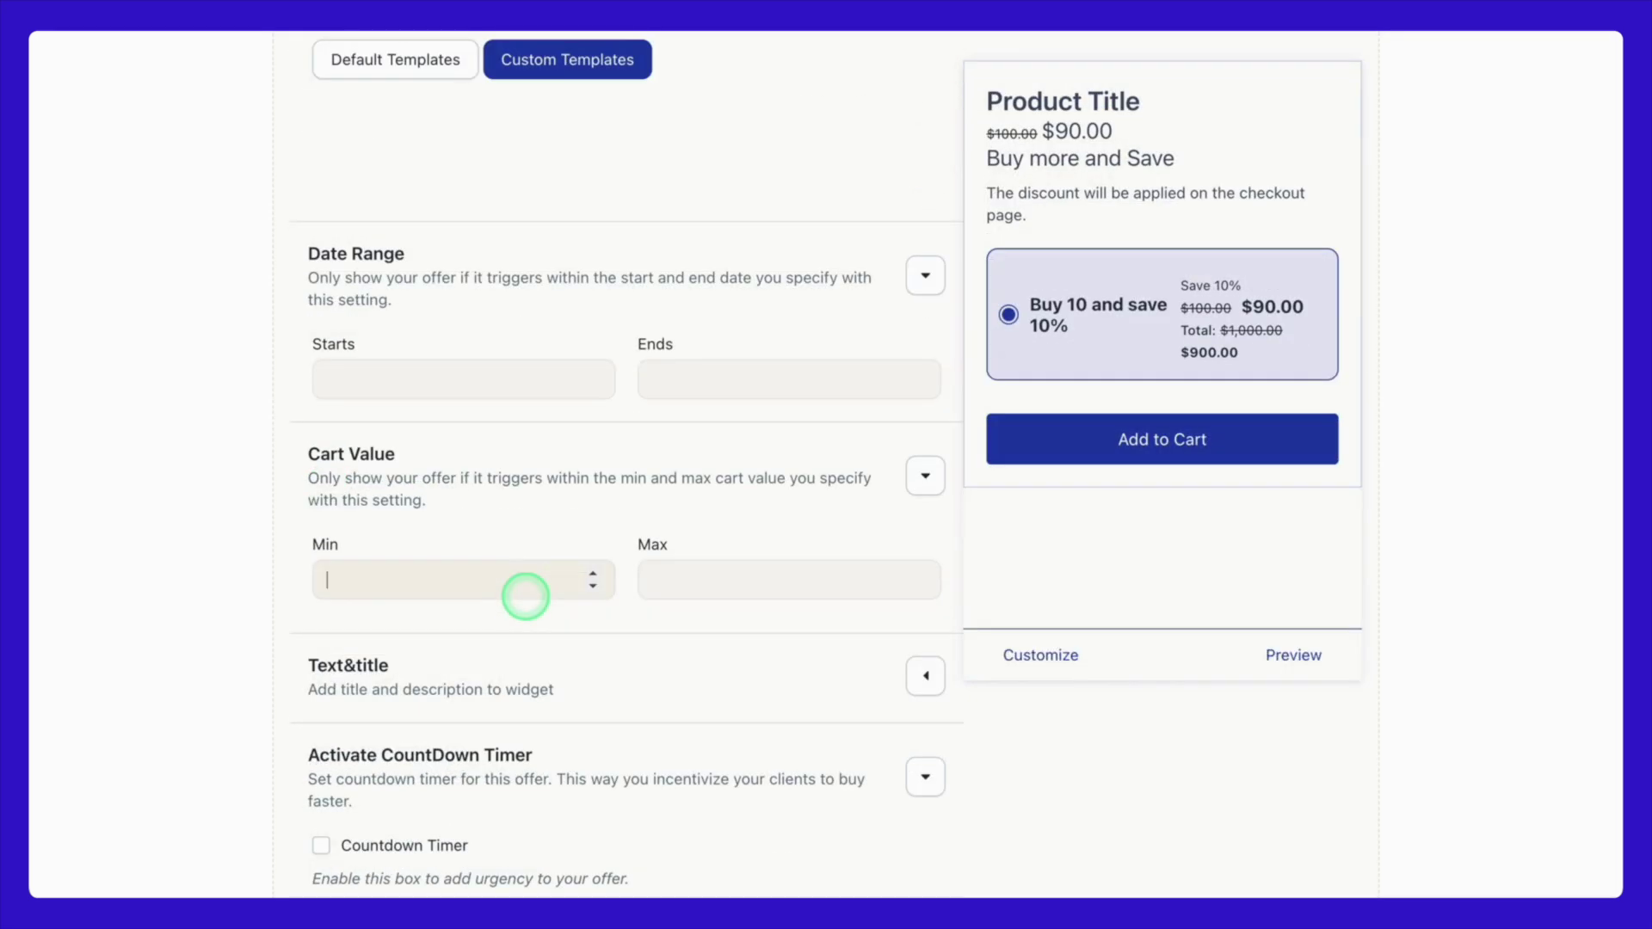
{"action": "scroll", "coordinate": [523, 590], "scroll_direction": "down", "scroll_amount": 3}
{"action": "left_click", "coordinate": [927, 488]}
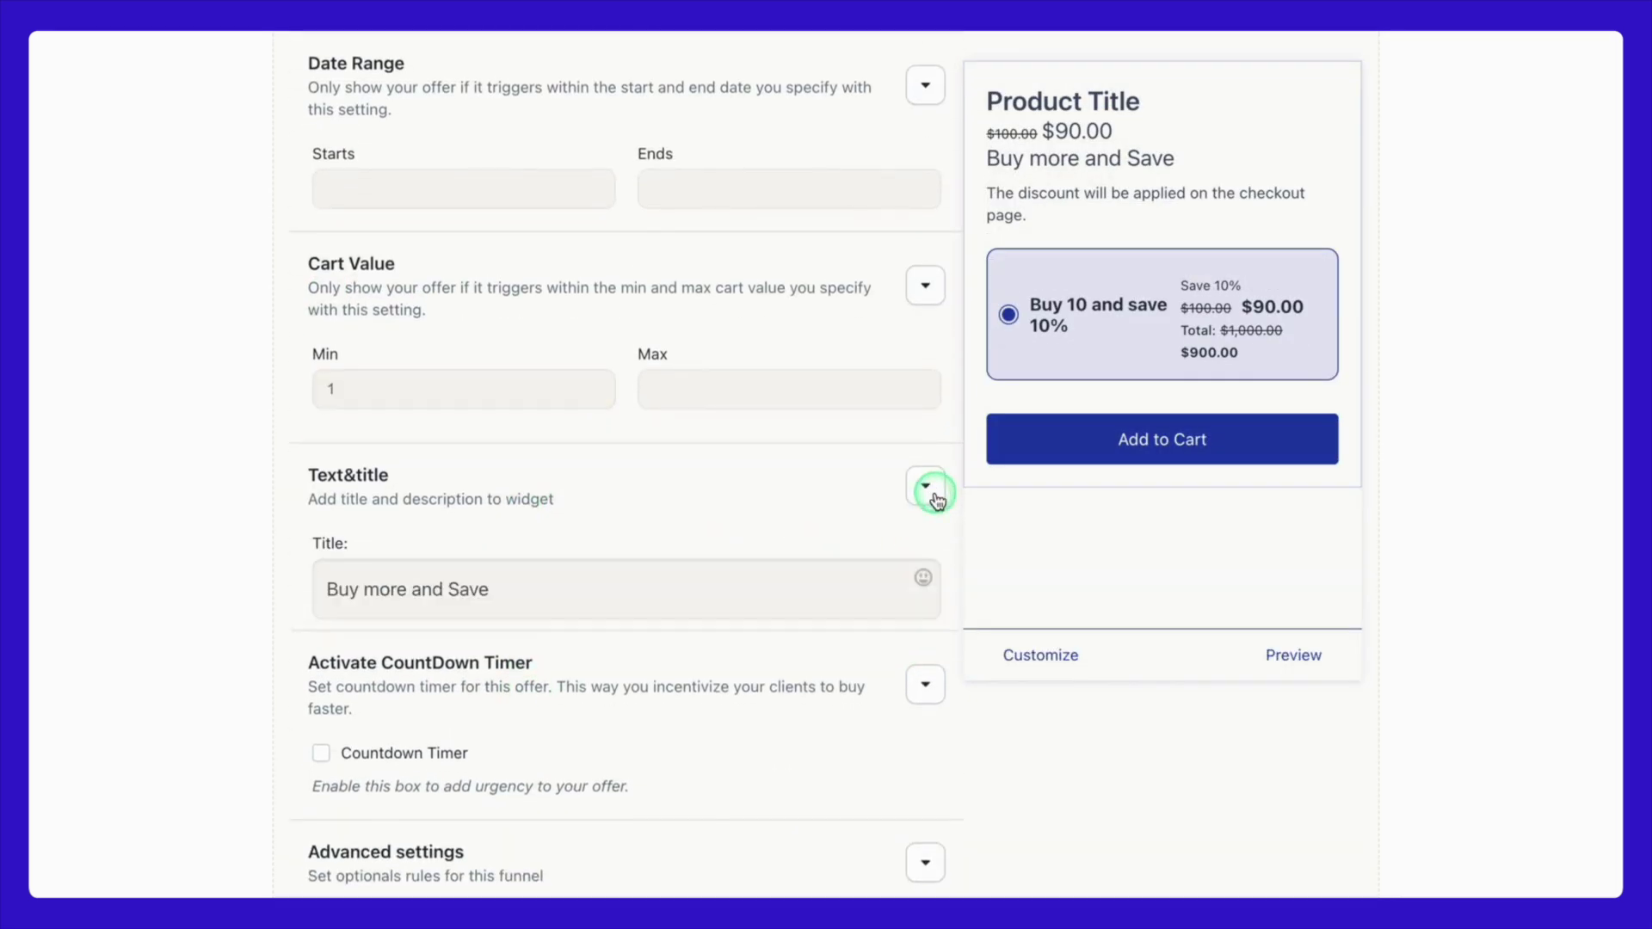
{"action": "scroll", "coordinate": [859, 656], "scroll_direction": "down", "scroll_amount": 10}
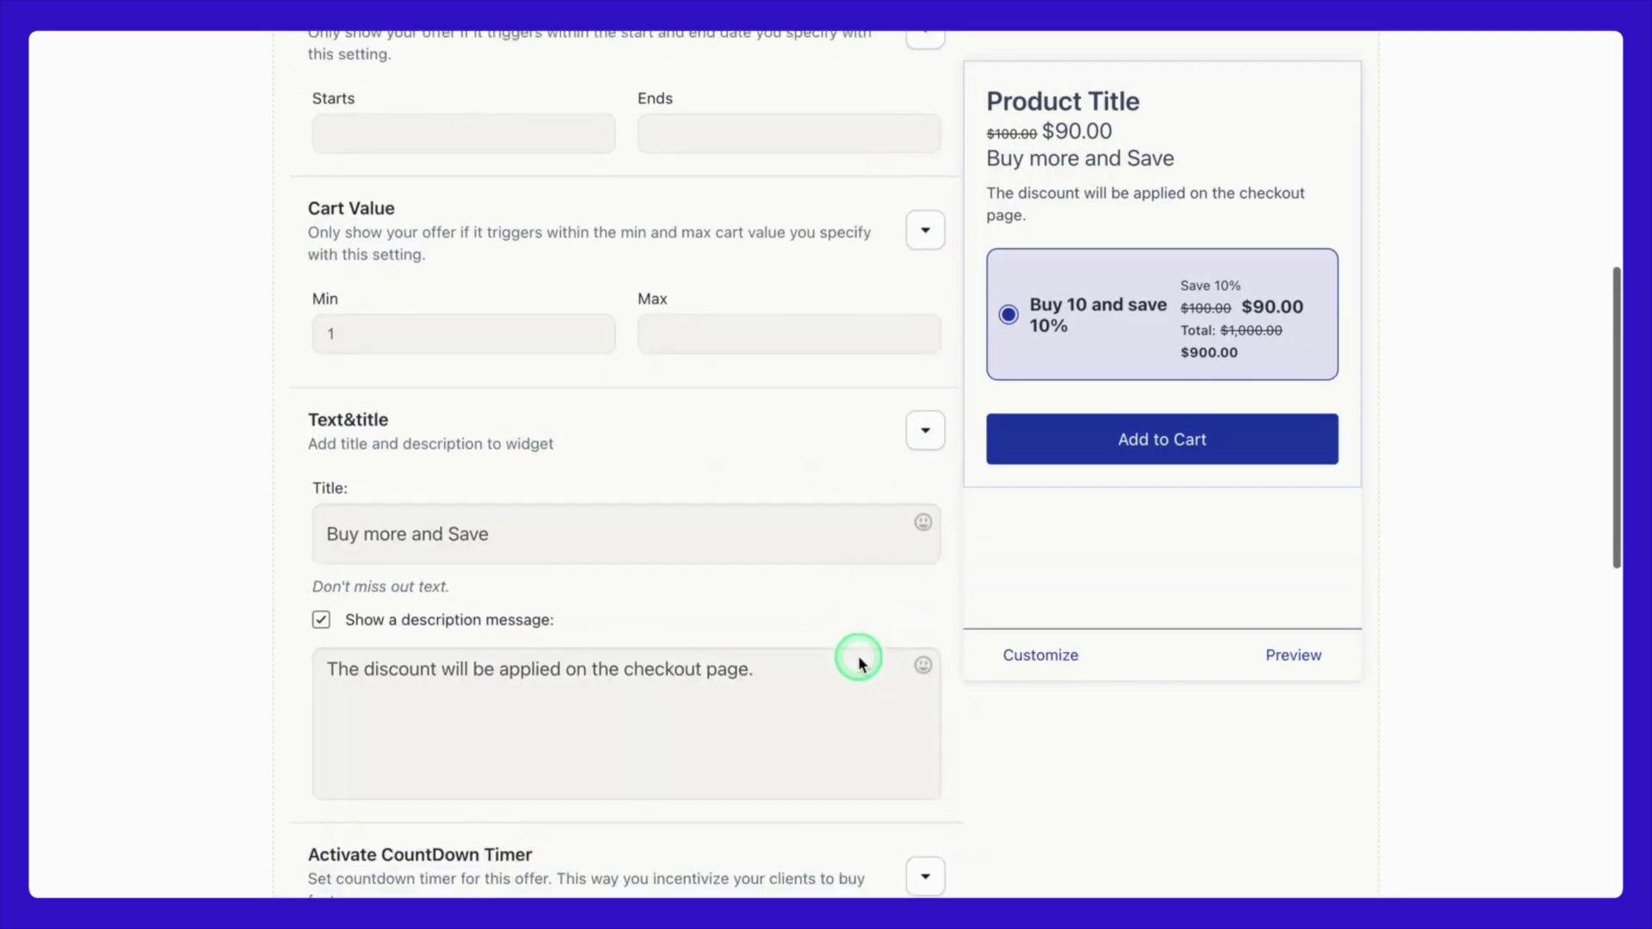
{"action": "scroll", "coordinate": [859, 654], "scroll_direction": "down", "scroll_amount": 2}
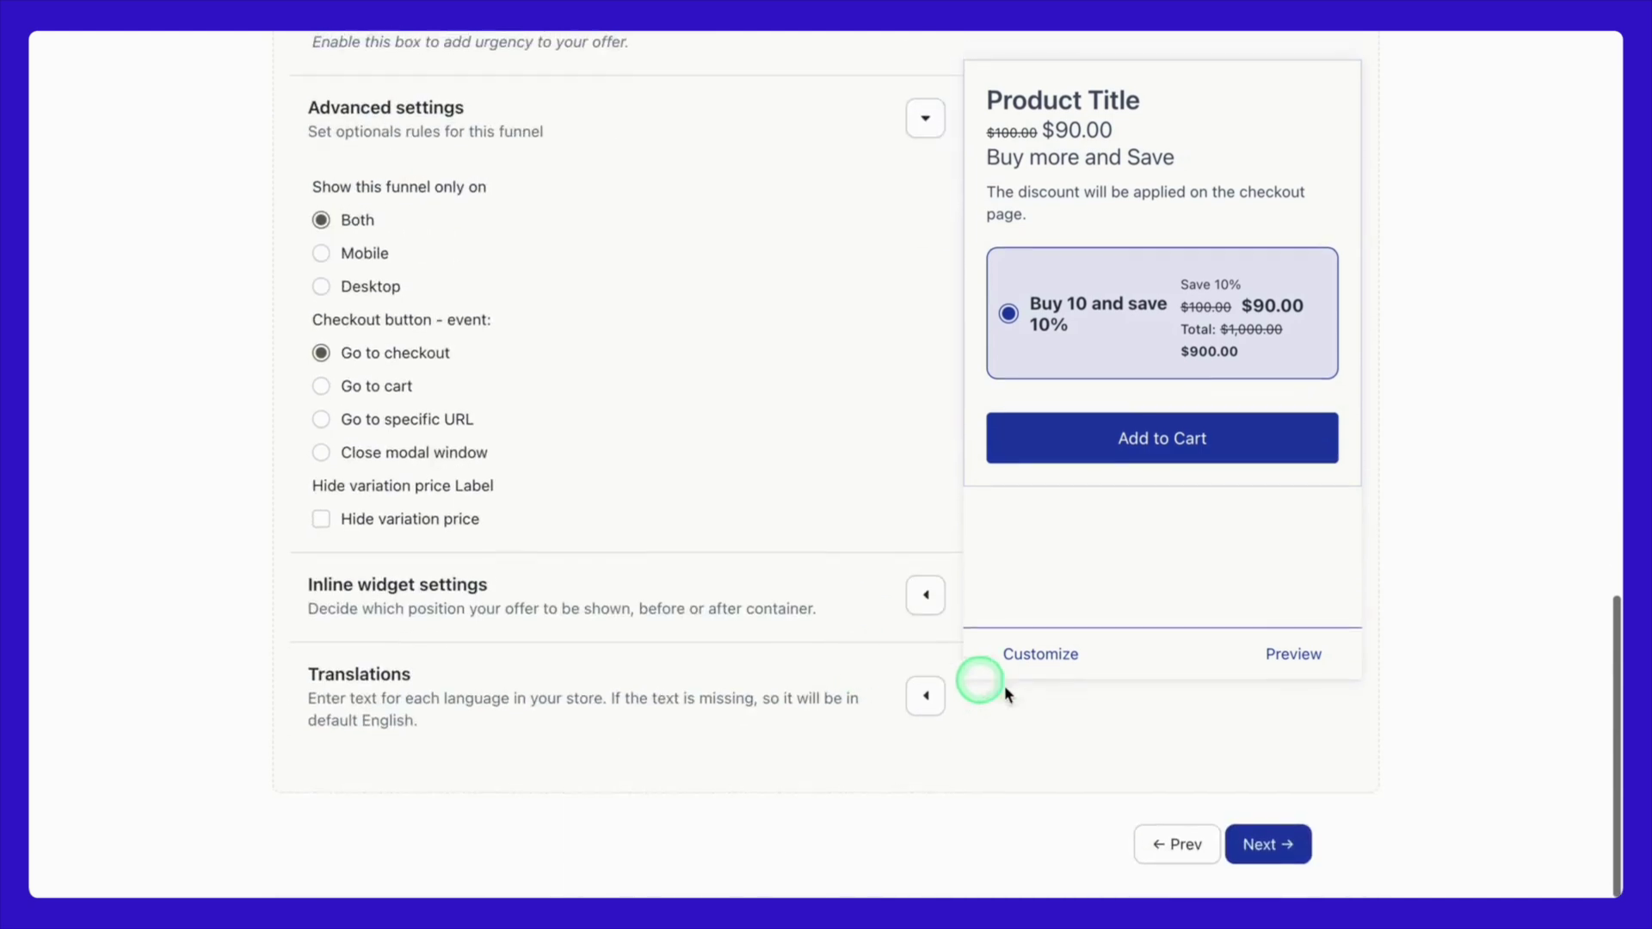
{"action": "left_click", "coordinate": [1270, 847]}
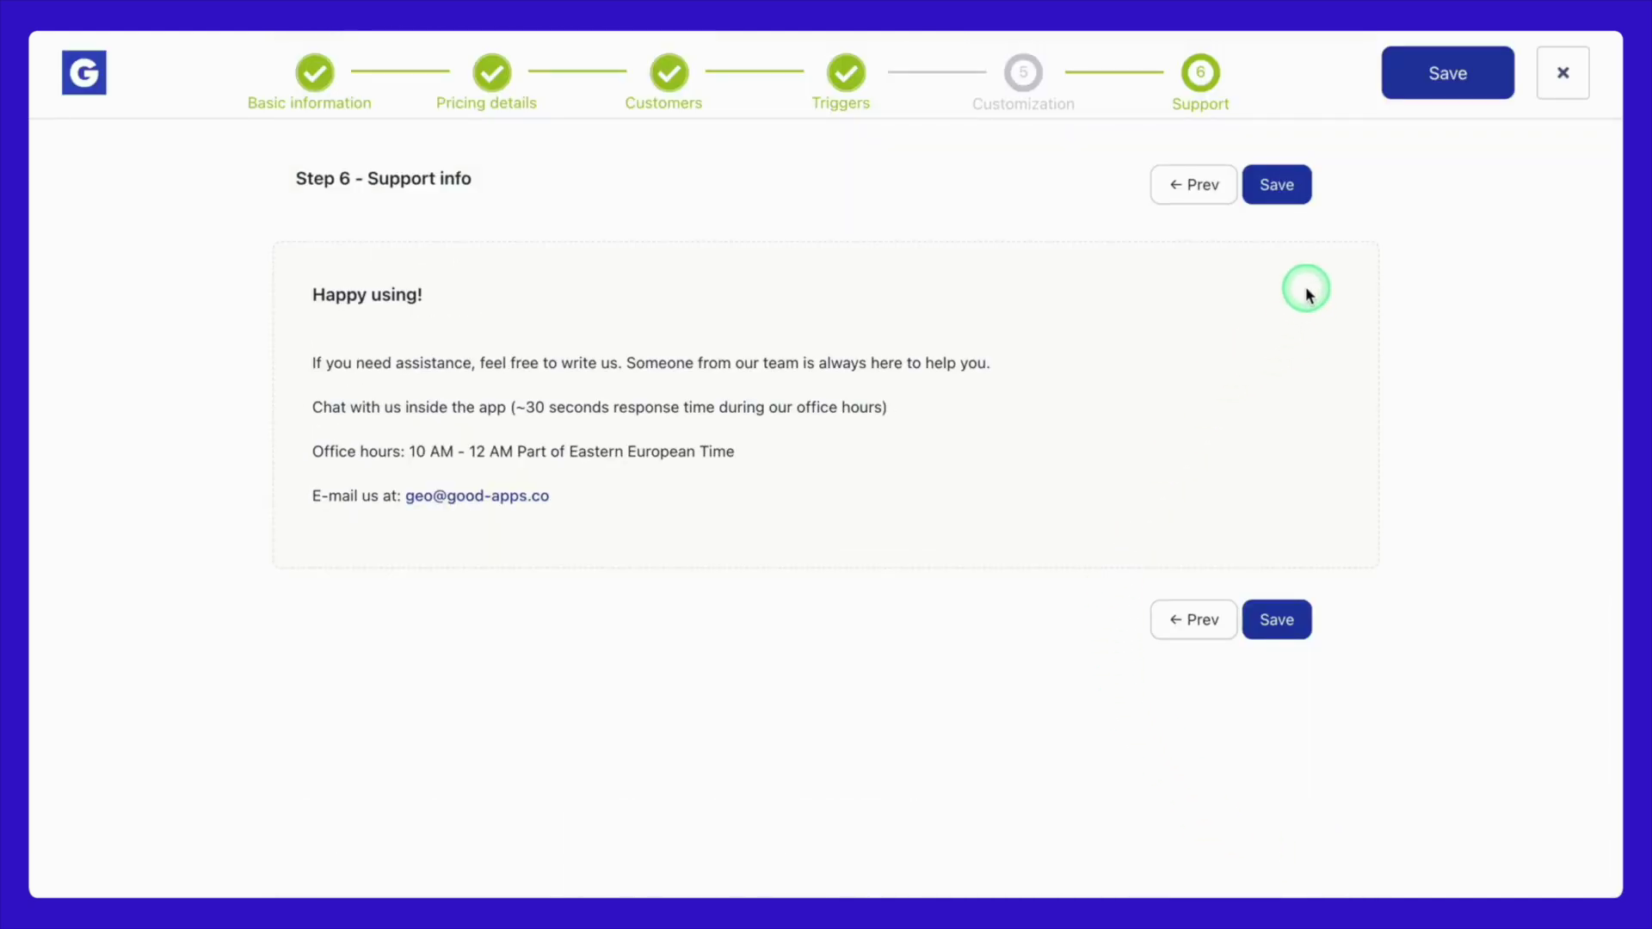
- Save the Test Pricing wholesale offer
{"action": "left_click", "coordinate": [1280, 194]}
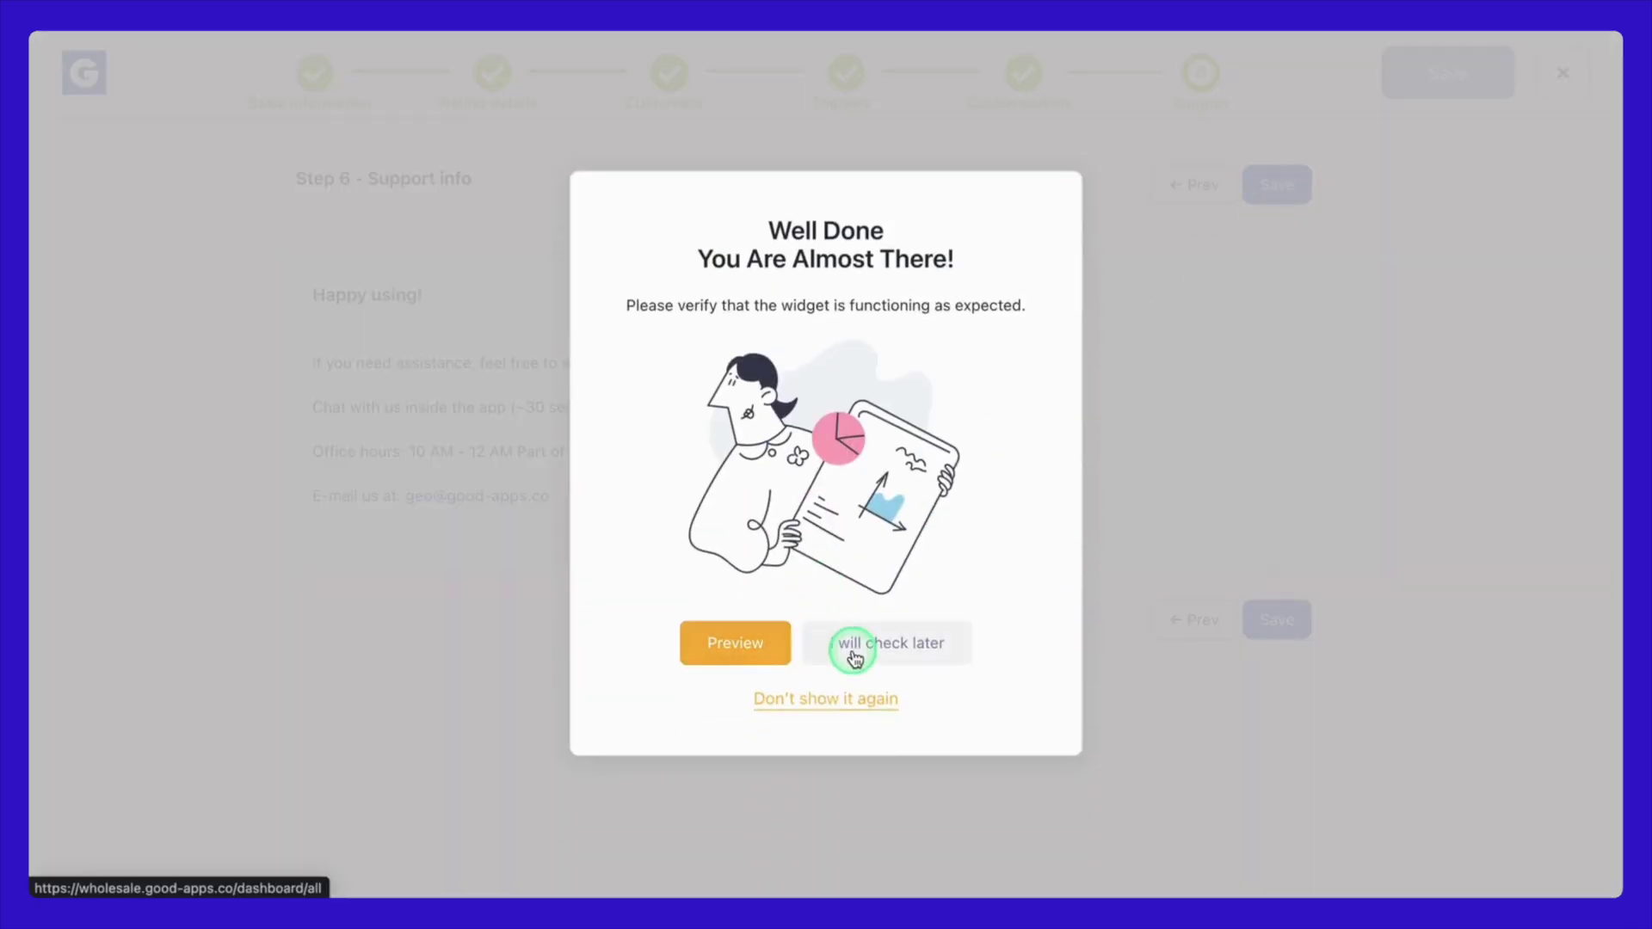
- Preview the storefront and add The 3p Fulfilled Snowboard with Buy 10, save 10% to cart
{"action": "left_click", "coordinate": [760, 650]}
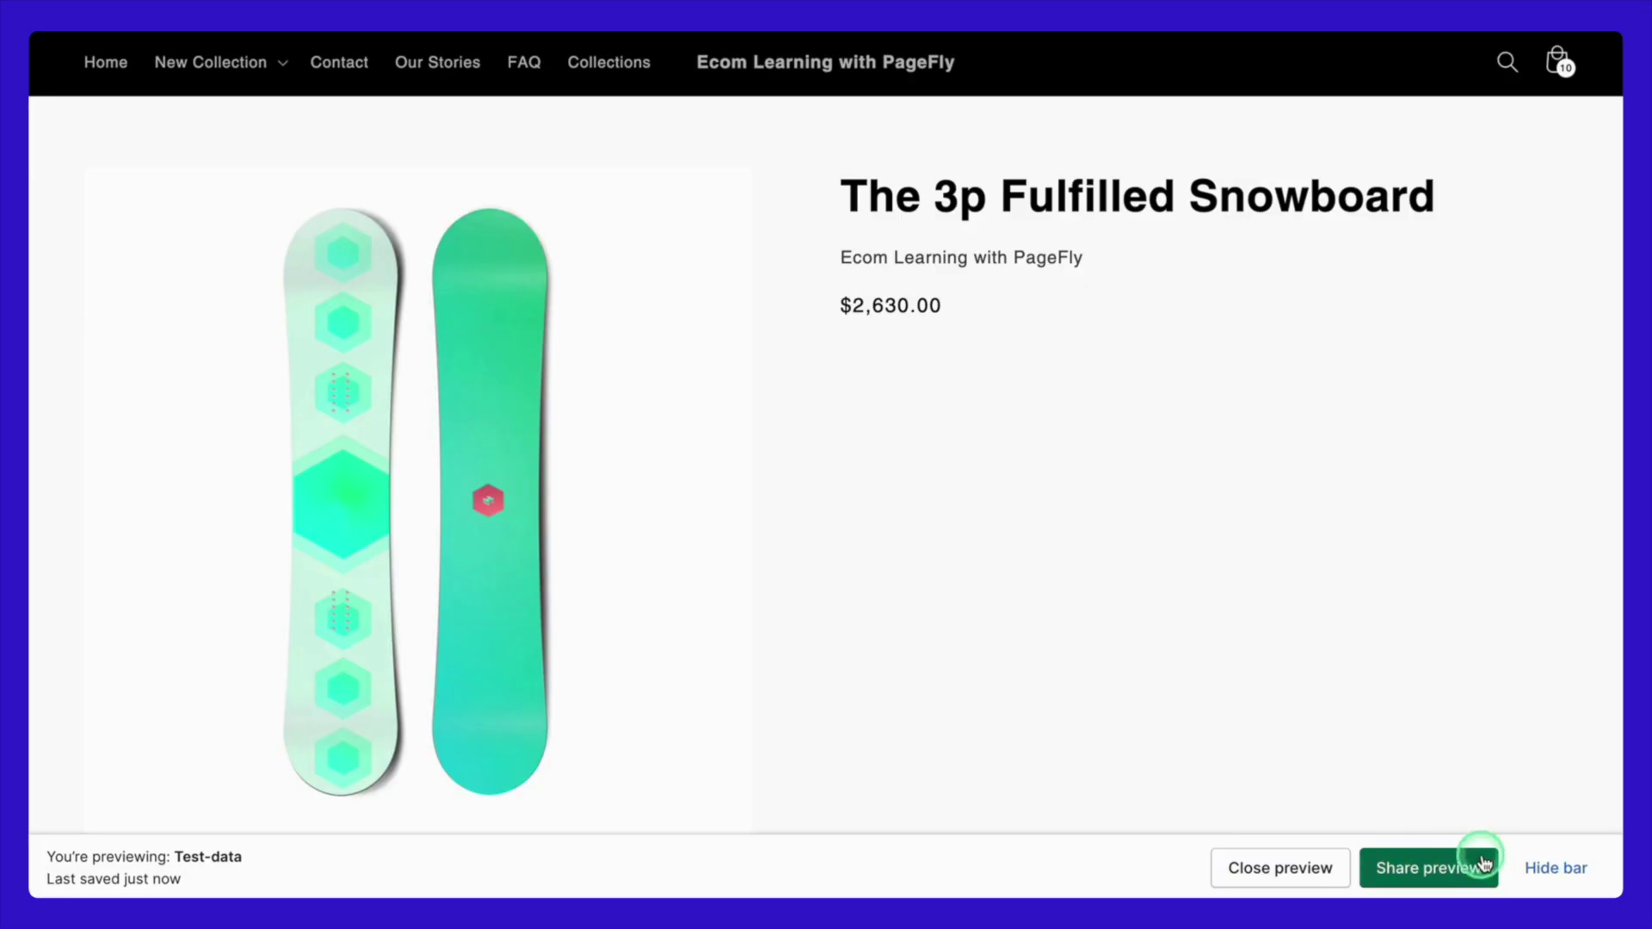
{"action": "left_click", "coordinate": [1556, 868]}
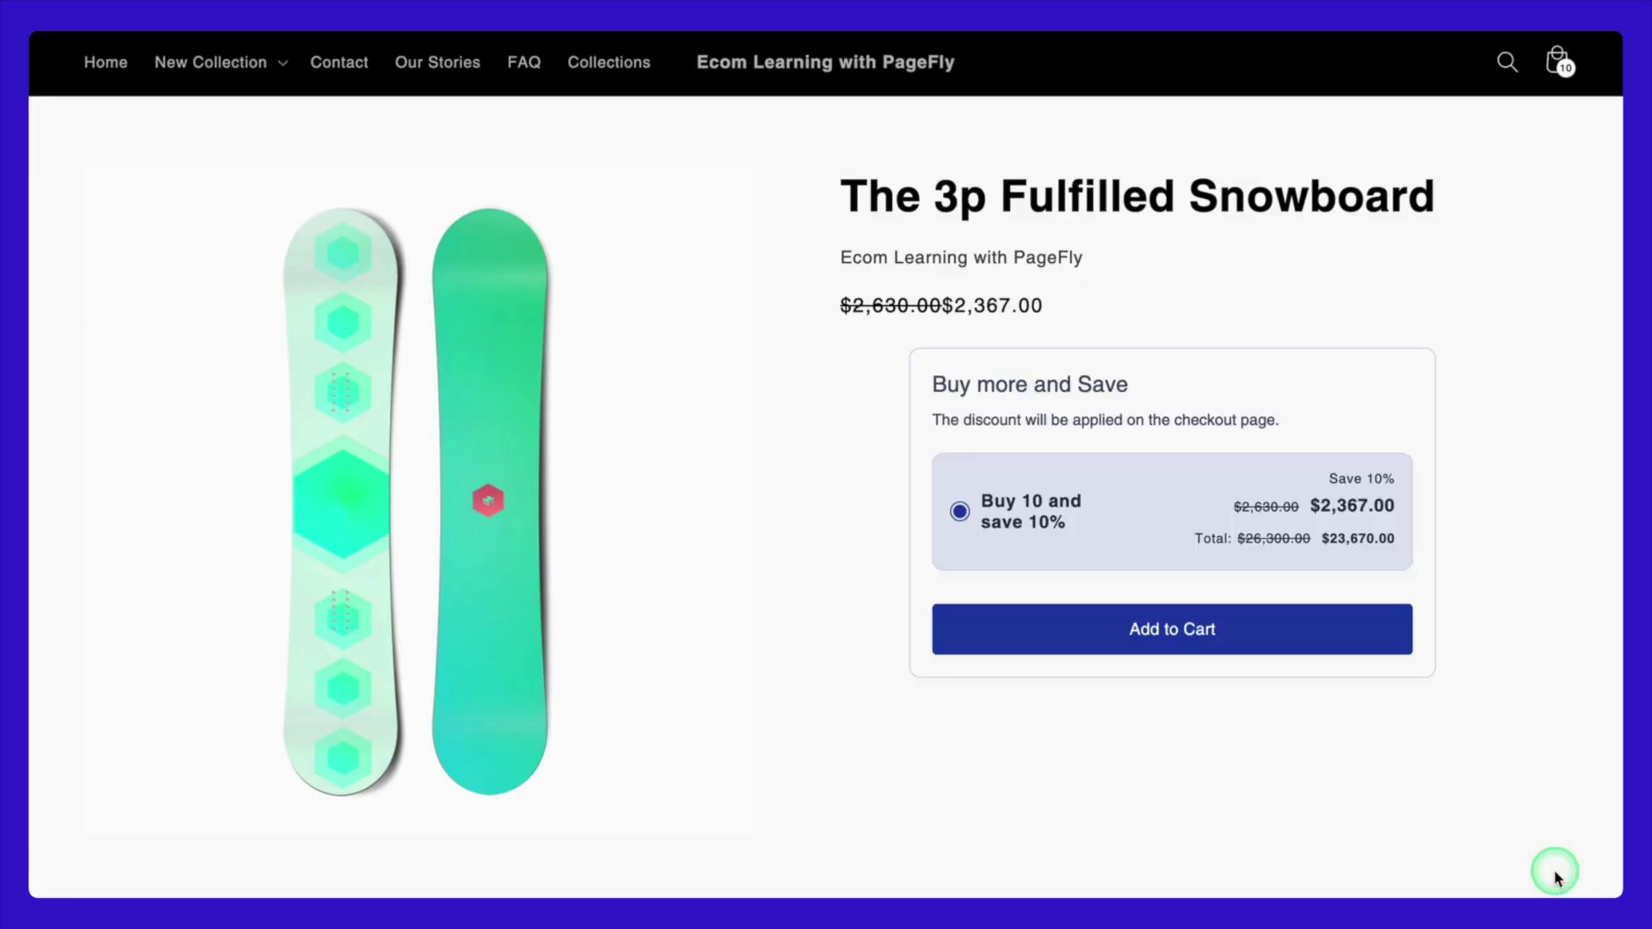
{"action": "scroll", "coordinate": [1556, 876], "scroll_direction": "down", "scroll_amount": 7}
{"action": "scroll", "coordinate": [1555, 876], "scroll_direction": "up", "scroll_amount": 2}
{"action": "scroll", "coordinate": [1556, 876], "scroll_direction": "up", "scroll_amount": 5}
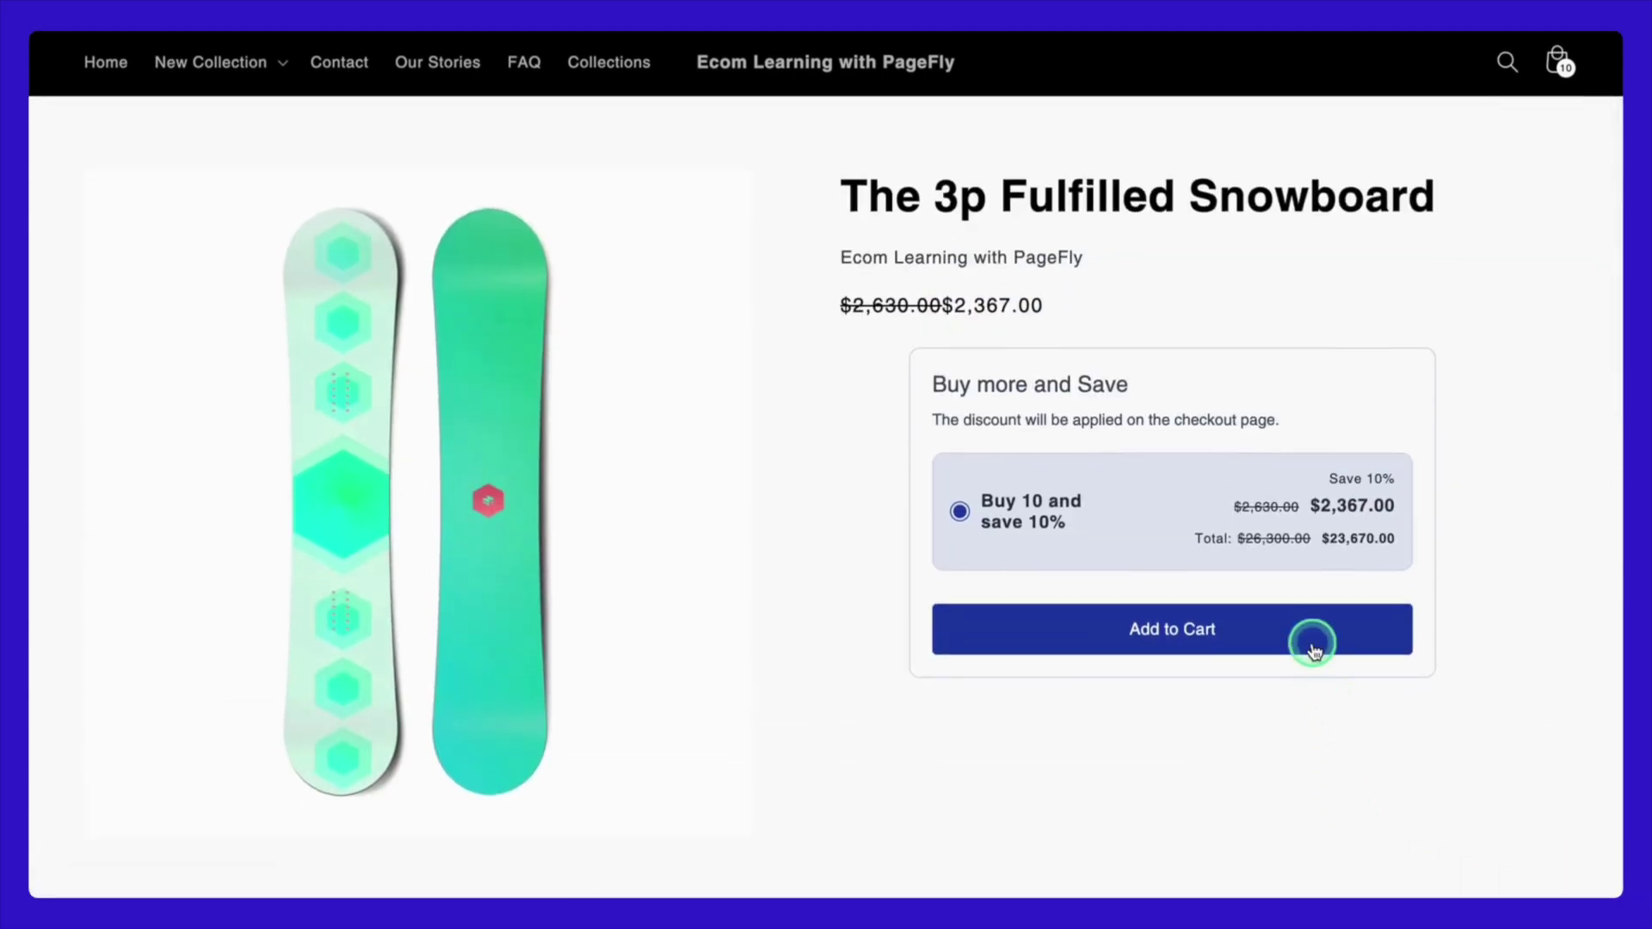
{"action": "left_click", "coordinate": [1314, 647]}
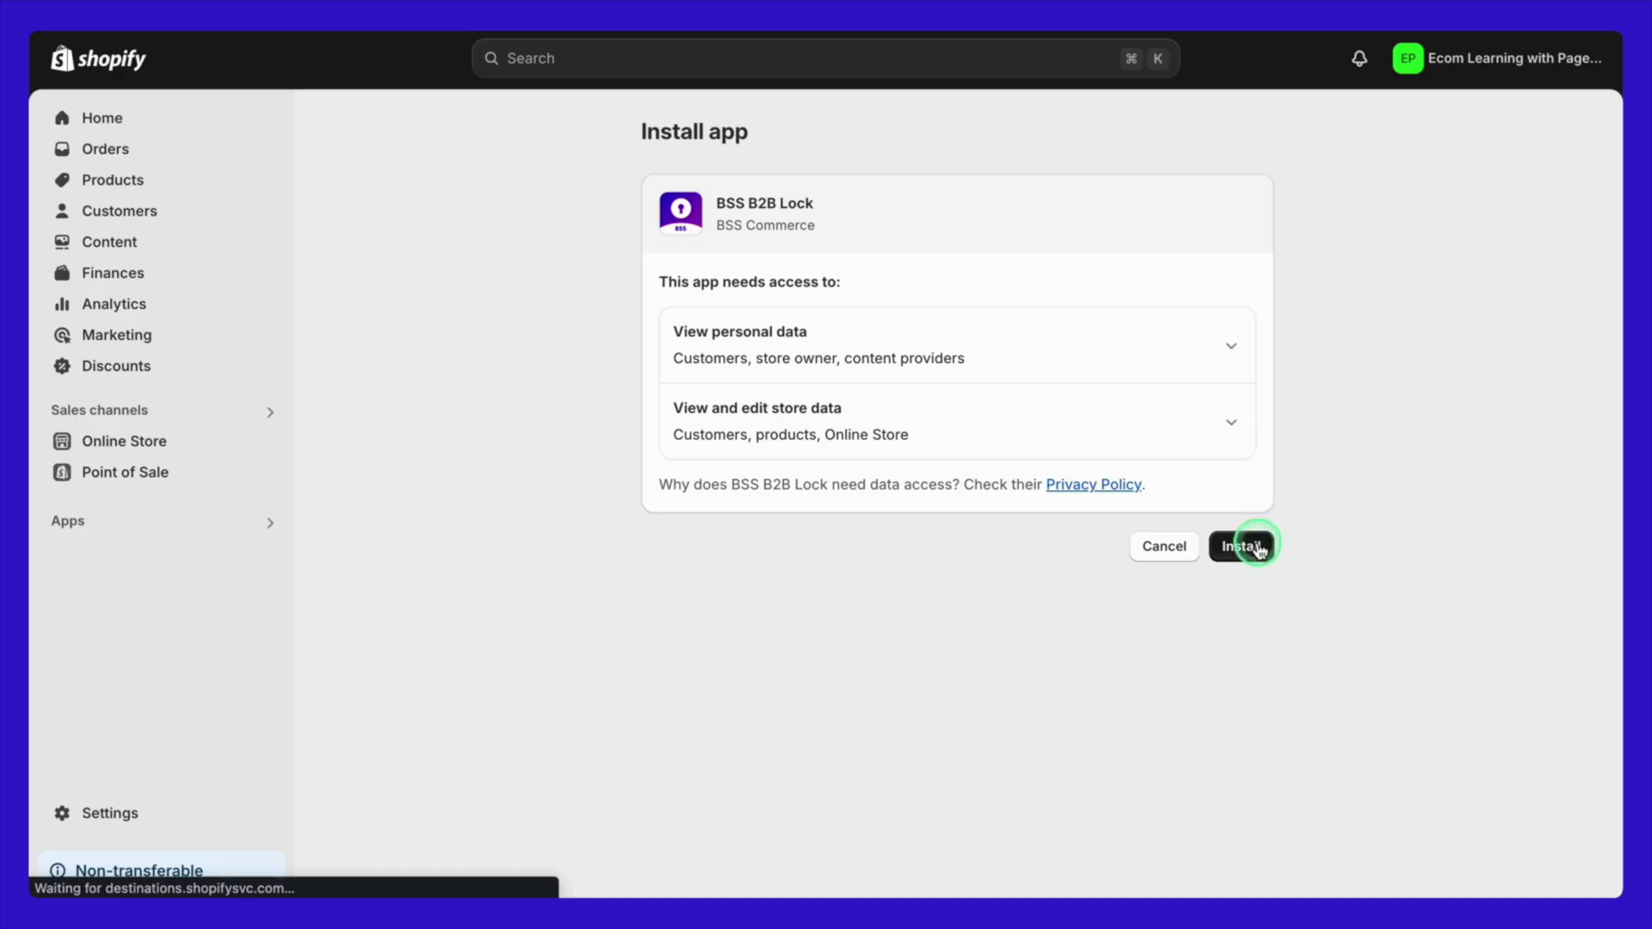
- Install BSS B2B Lock and start a new Login View Pages rule under Page restriction
{"action": "left_click", "coordinate": [1248, 544]}
{"action": "scroll", "coordinate": [1258, 548], "scroll_direction": "down", "scroll_amount": 7}
{"action": "scroll", "coordinate": [1258, 548], "scroll_direction": "up", "scroll_amount": 7}
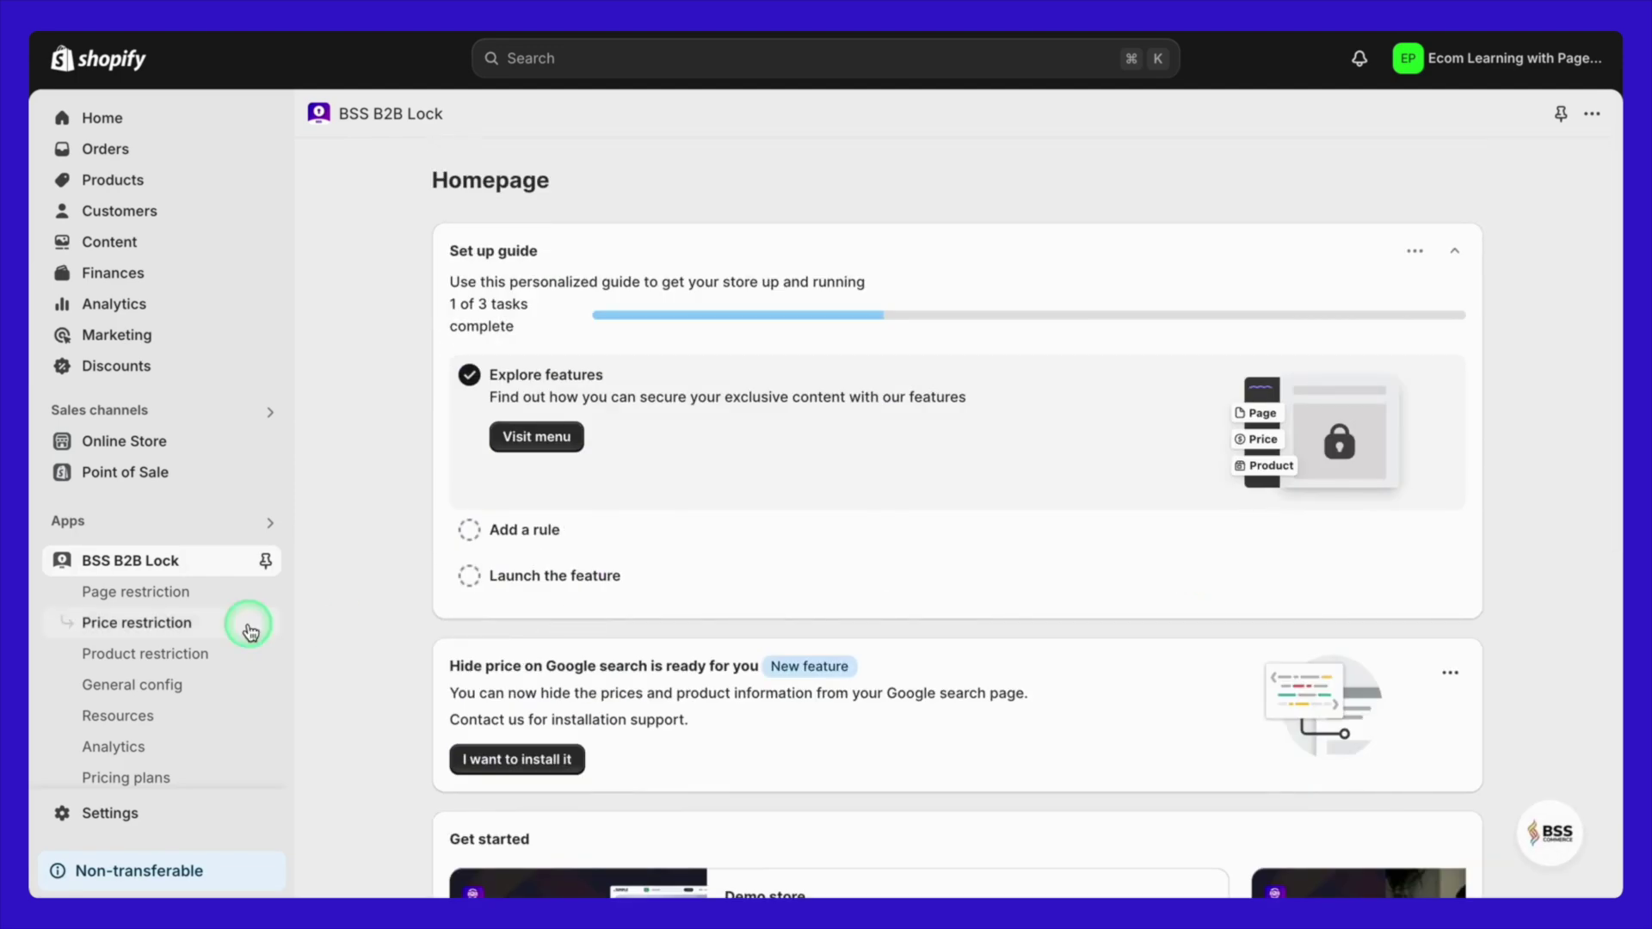
{"action": "left_click", "coordinate": [220, 604]}
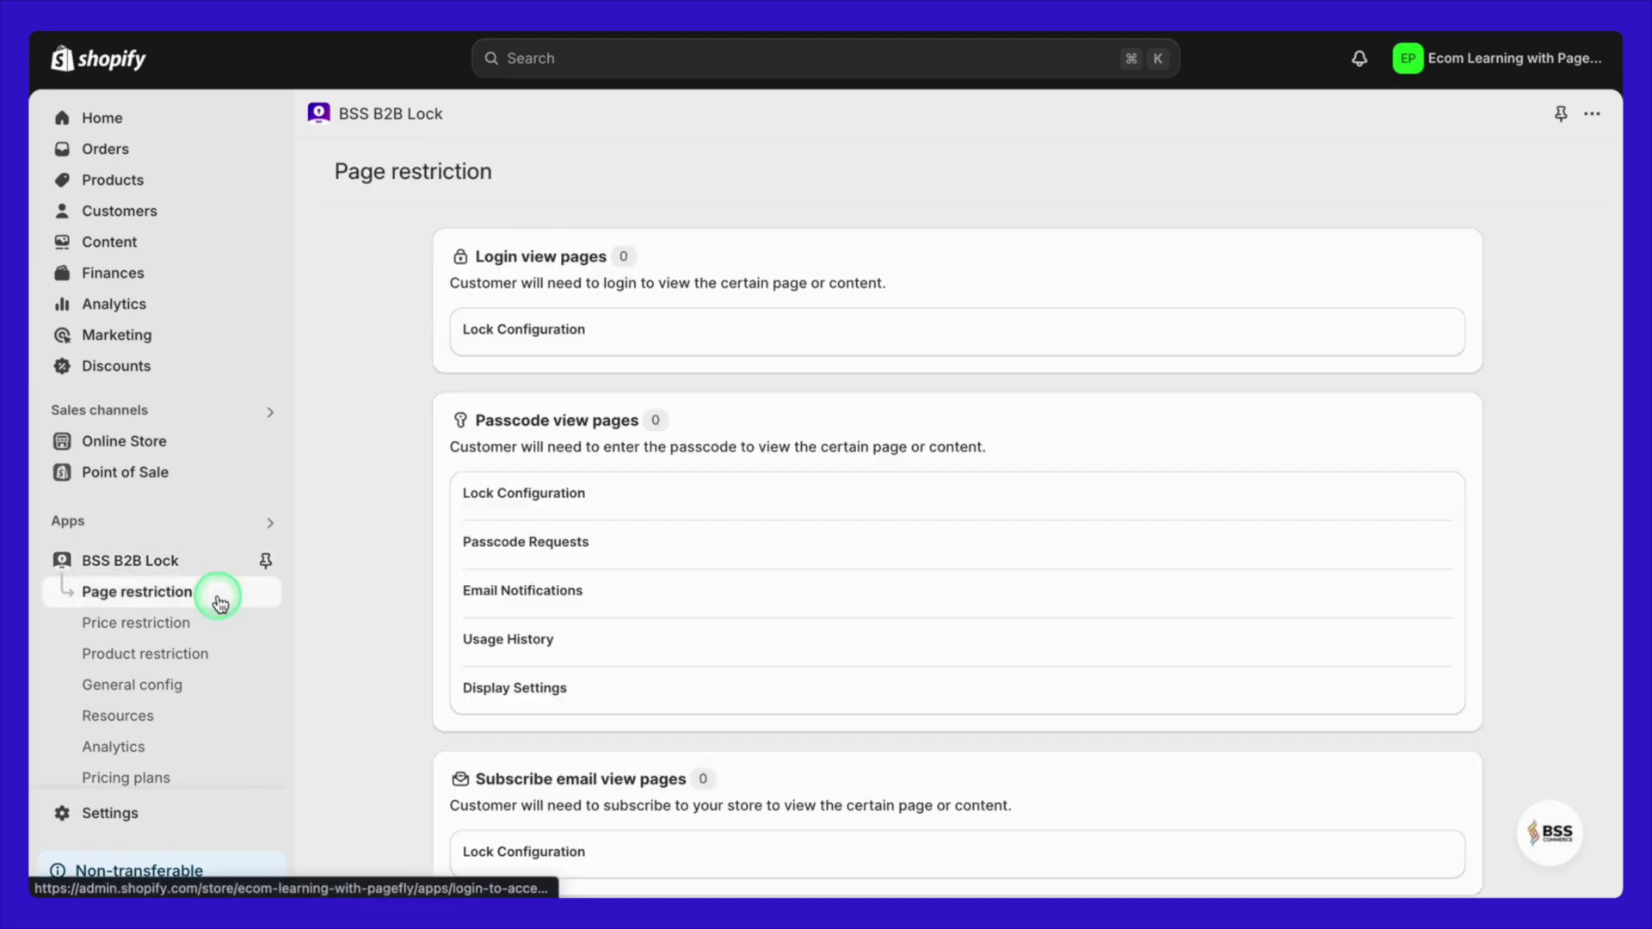
{"action": "scroll", "coordinate": [413, 601], "scroll_direction": "down", "scroll_amount": 3}
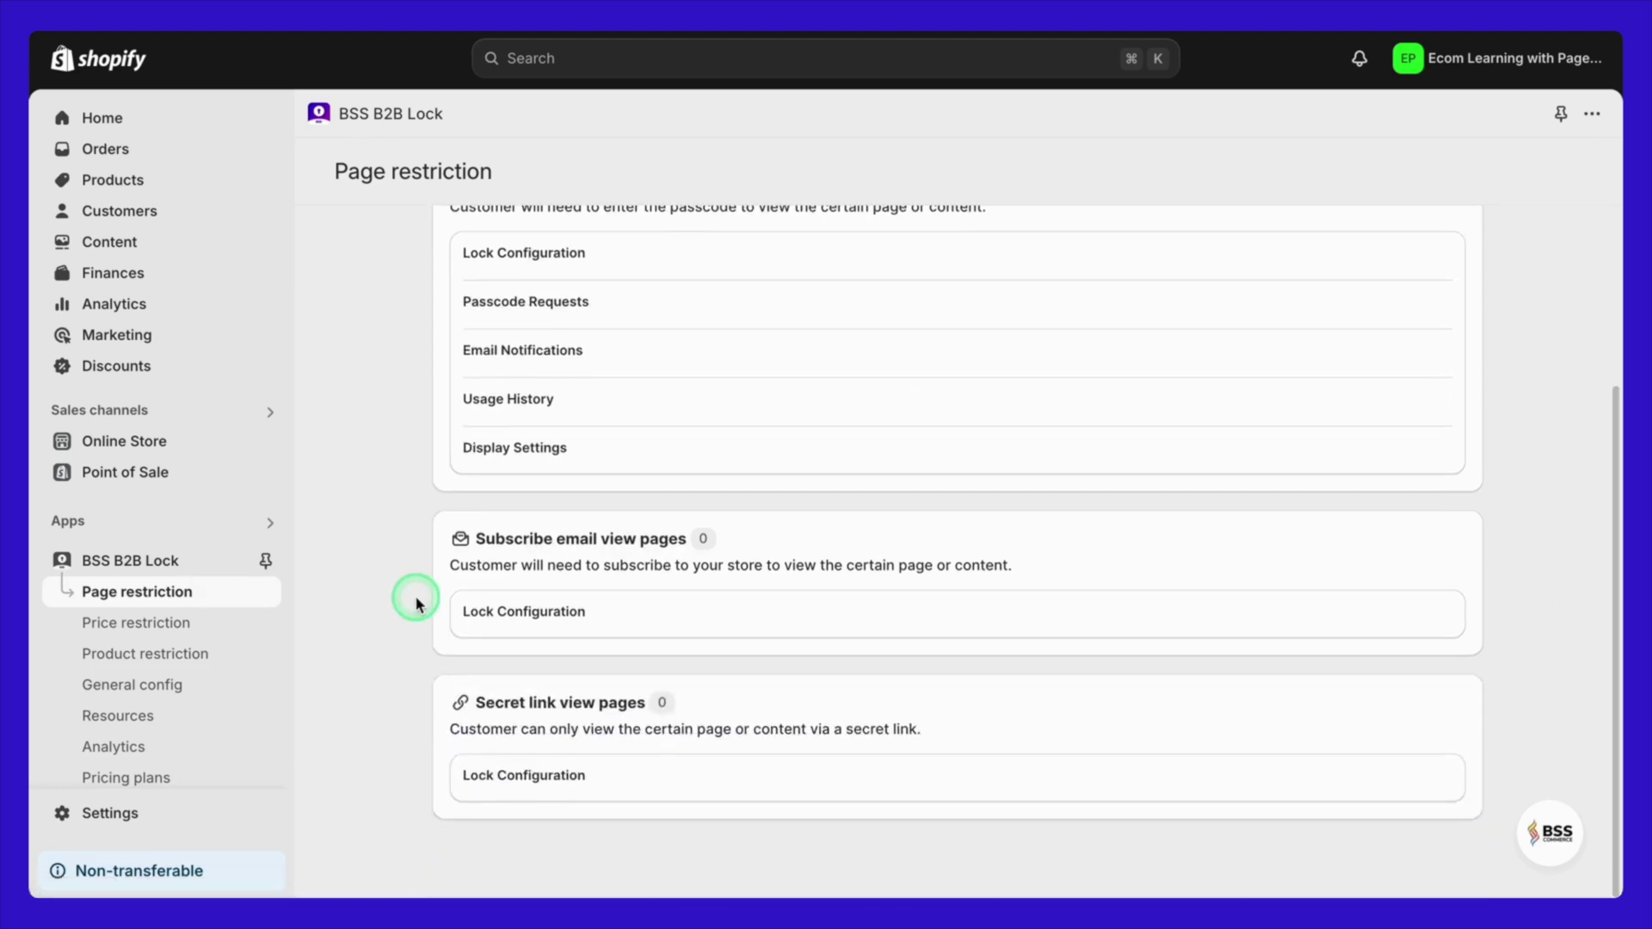
{"action": "scroll", "coordinate": [417, 594], "scroll_direction": "up", "scroll_amount": 3}
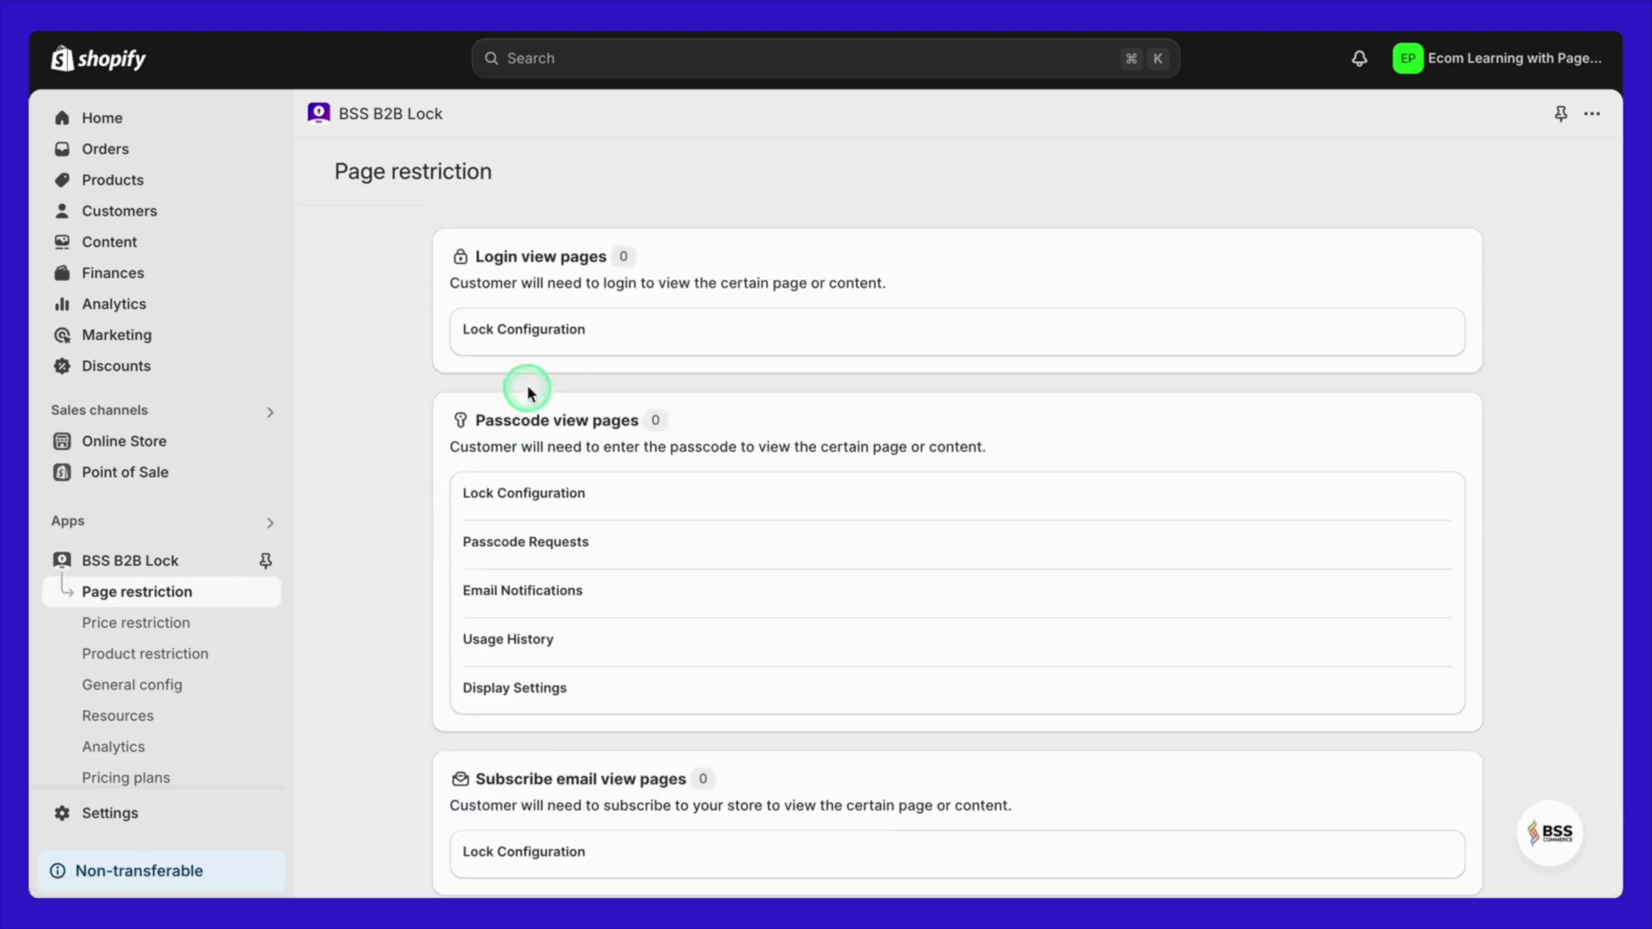
{"action": "left_click", "coordinate": [543, 341]}
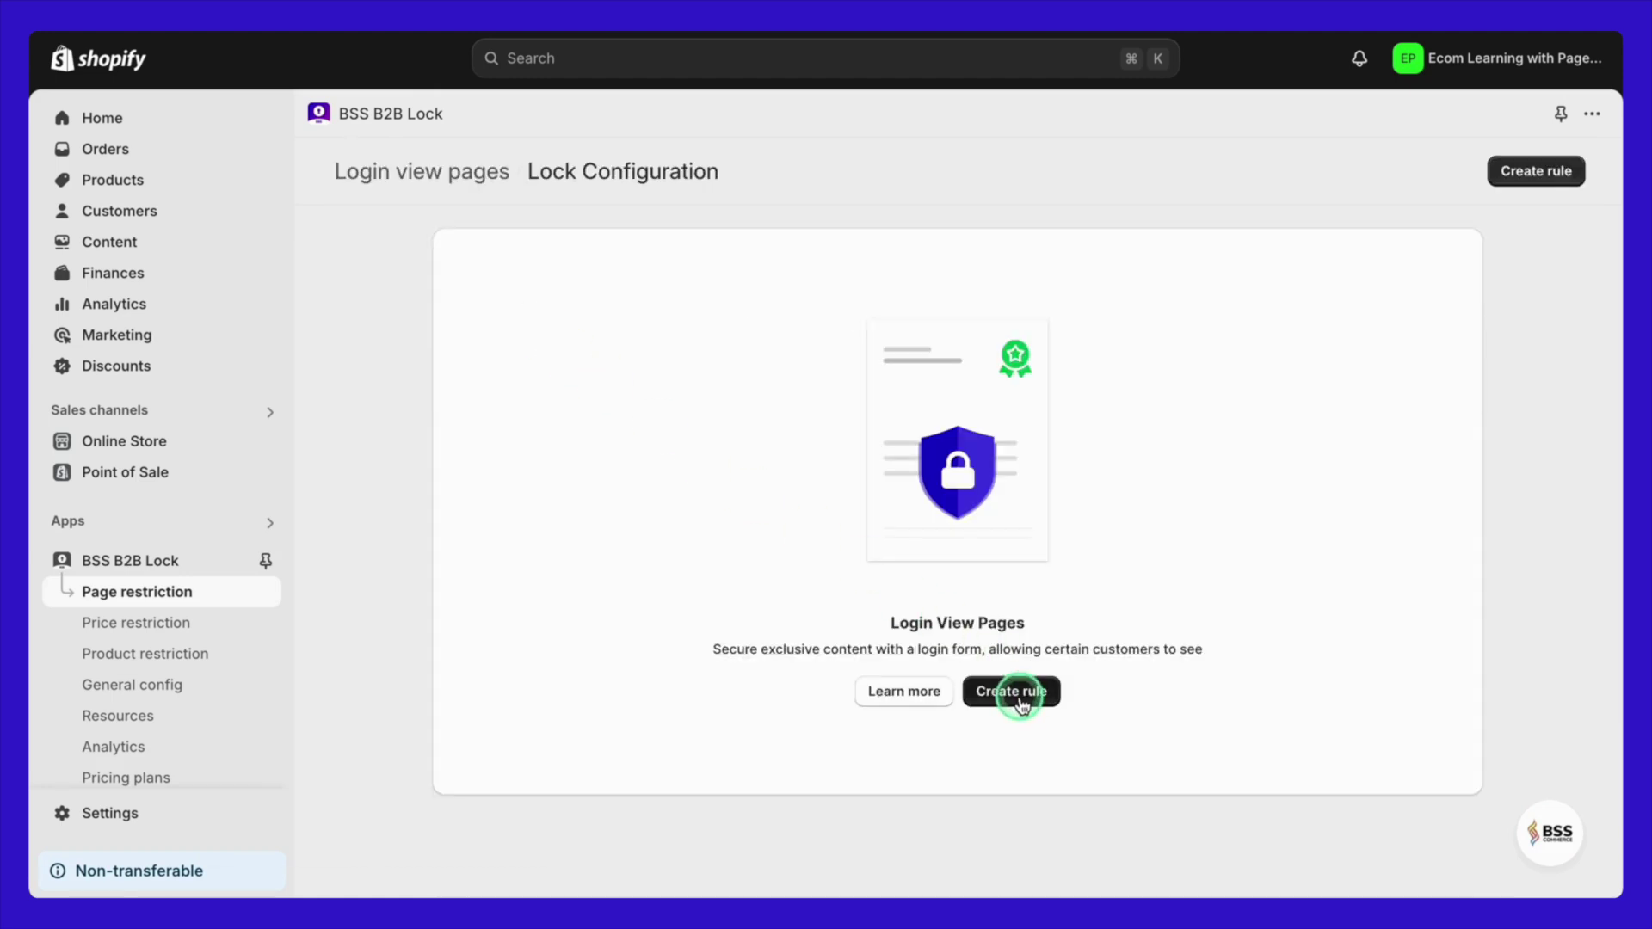
{"action": "left_click", "coordinate": [1015, 693]}
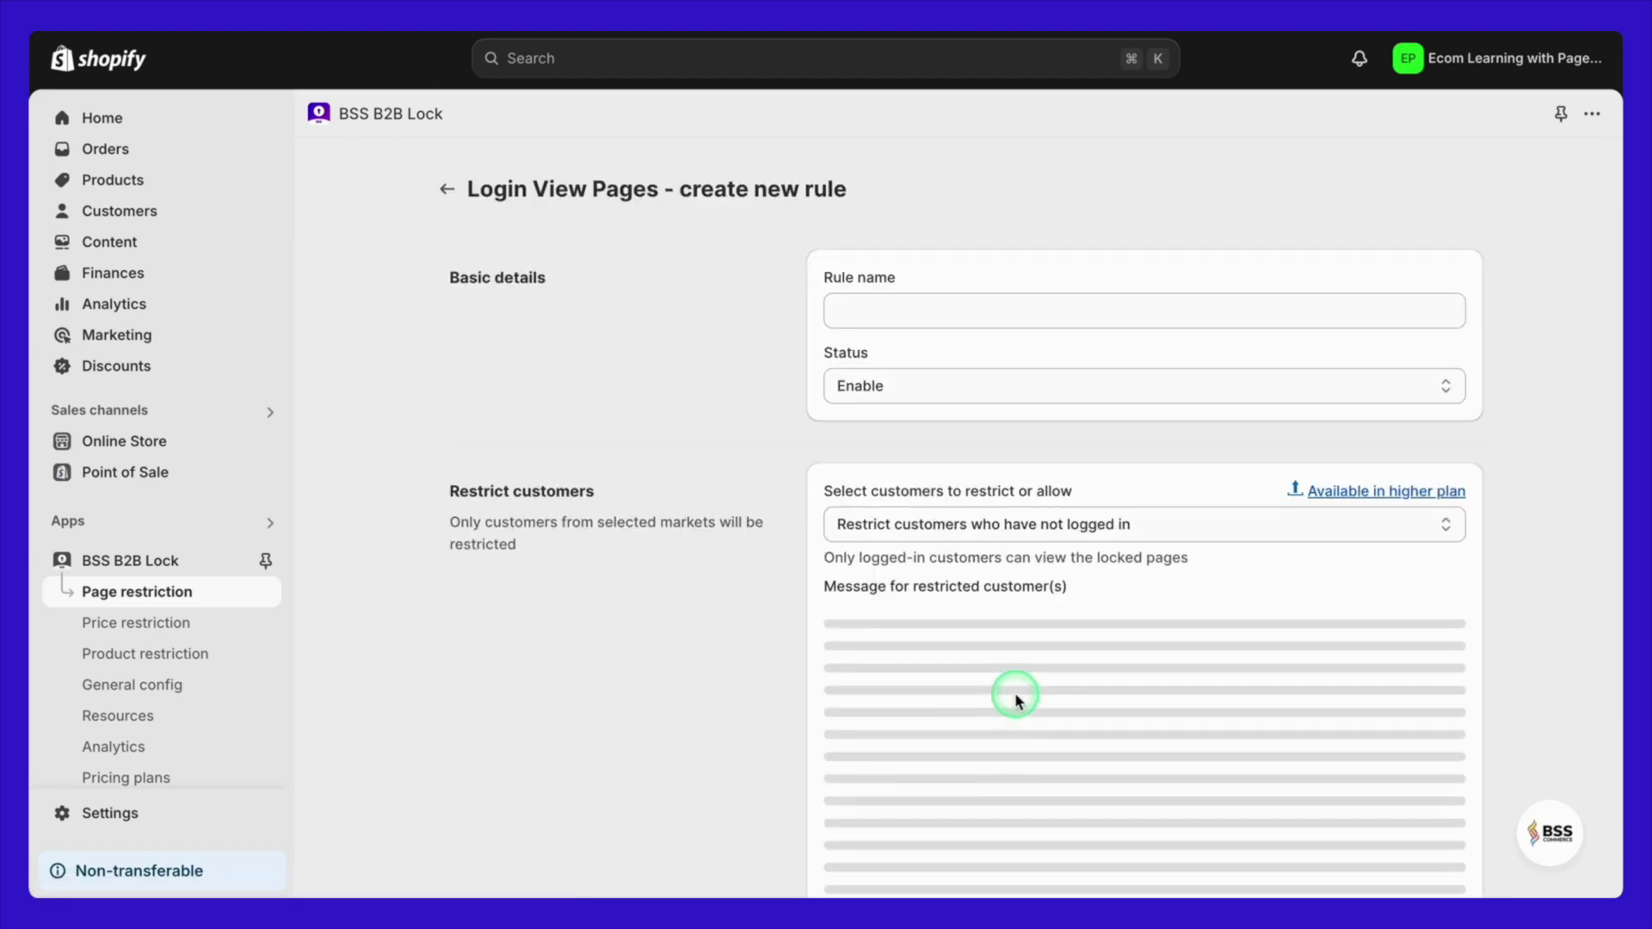
- Name the rule Test Rule, keep it enabled, and restrict non-logged-in customers with a message
{"action": "left_click", "coordinate": [1026, 307]}
{"action": "type", "text": "Tes"}
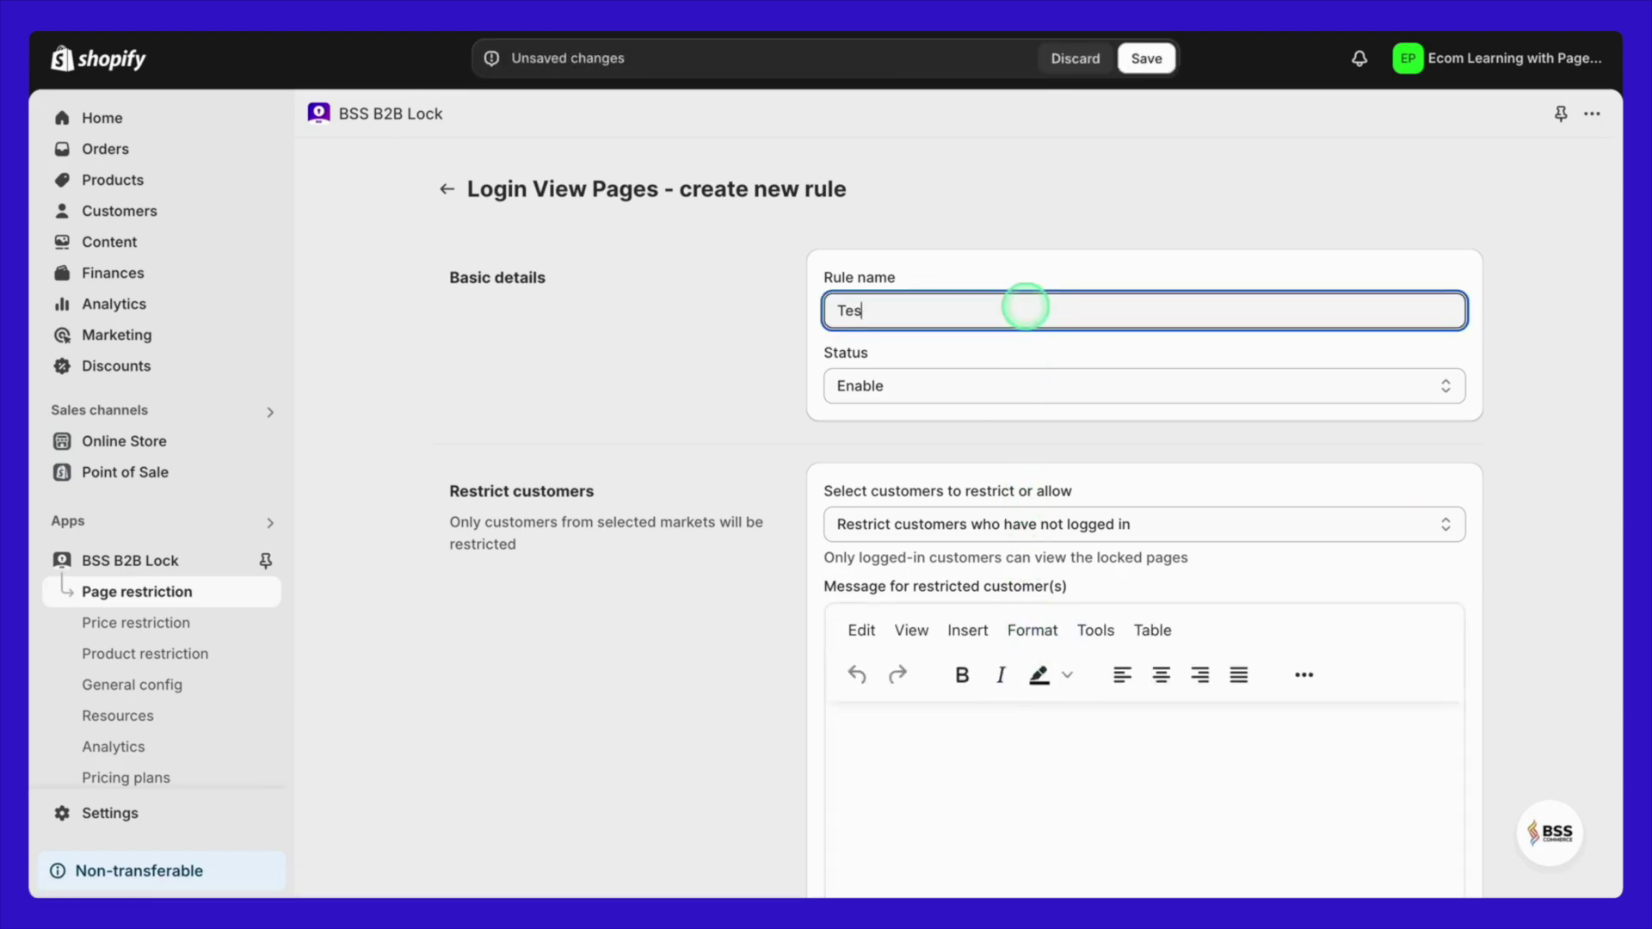
{"action": "type", "text": "t Rule"}
{"action": "left_click", "coordinate": [1015, 387]}
{"action": "left_click", "coordinate": [1017, 389]}
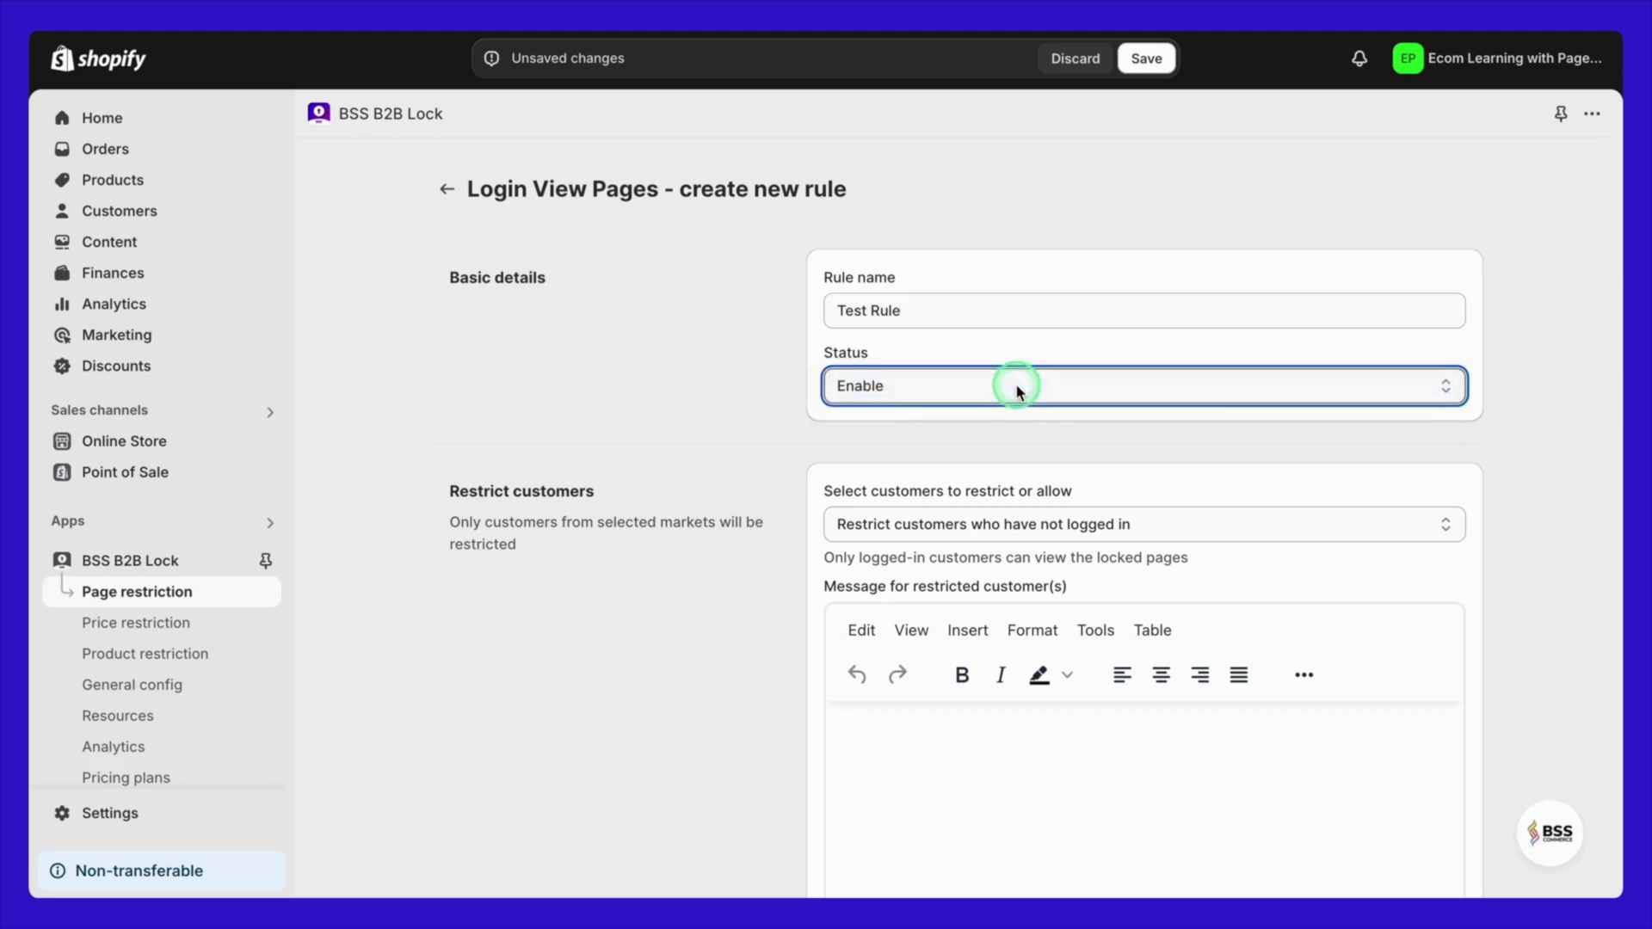
{"action": "scroll", "coordinate": [1017, 392], "scroll_direction": "down", "scroll_amount": 2}
{"action": "left_click", "coordinate": [1016, 363]}
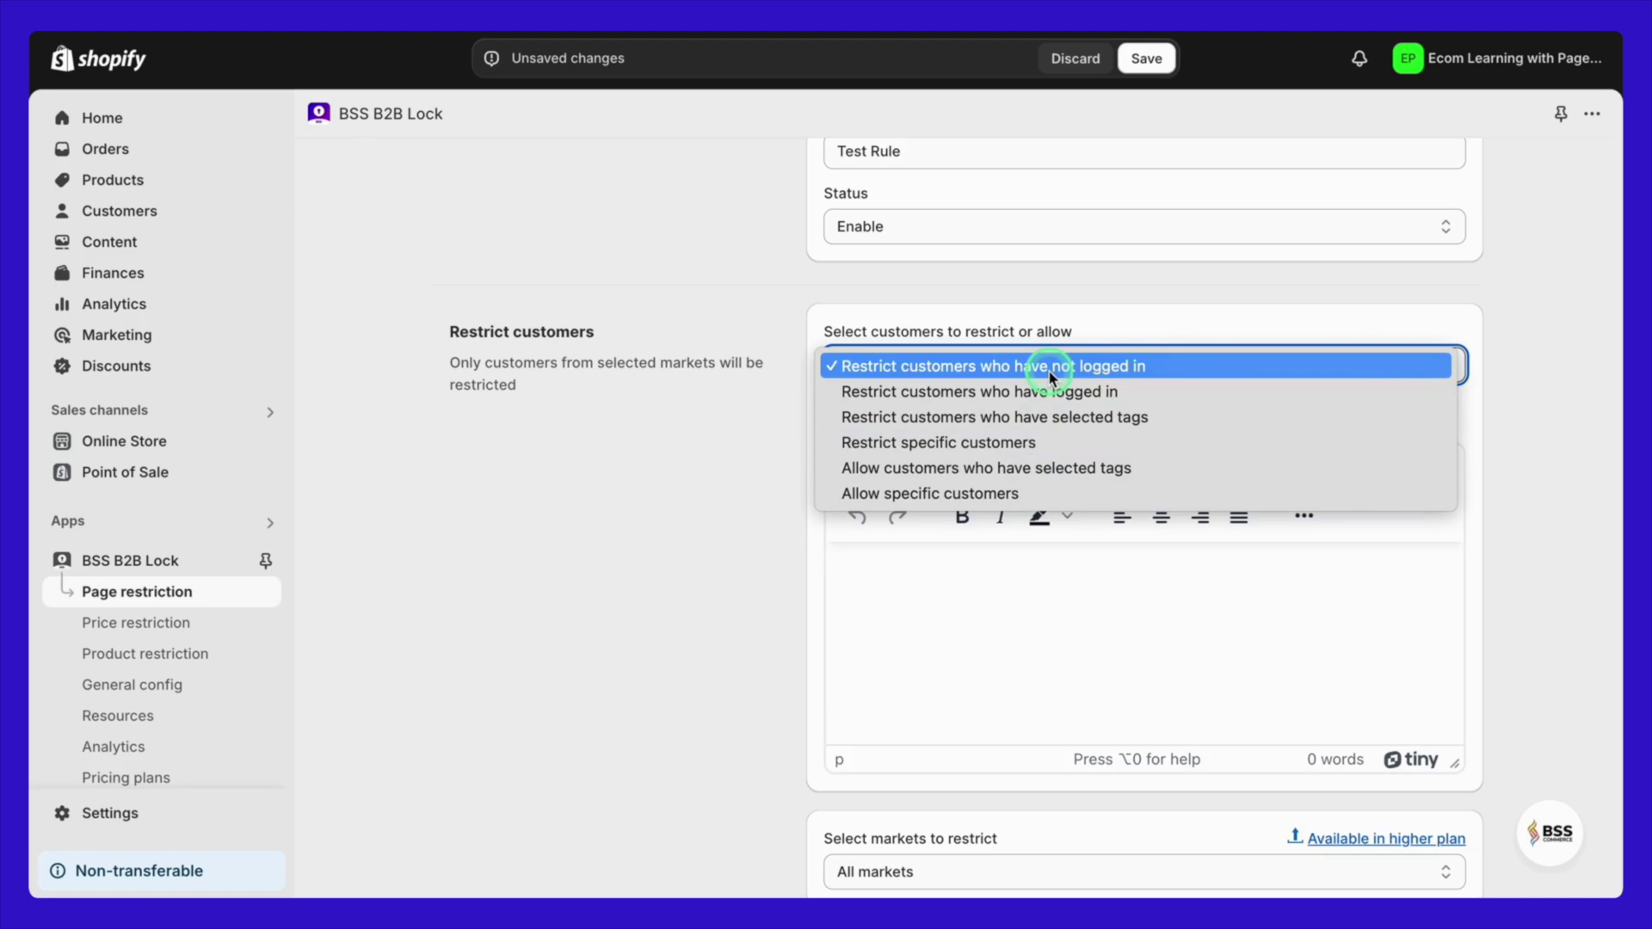
{"action": "left_click", "coordinate": [1051, 379]}
{"action": "left_click", "coordinate": [975, 603]}
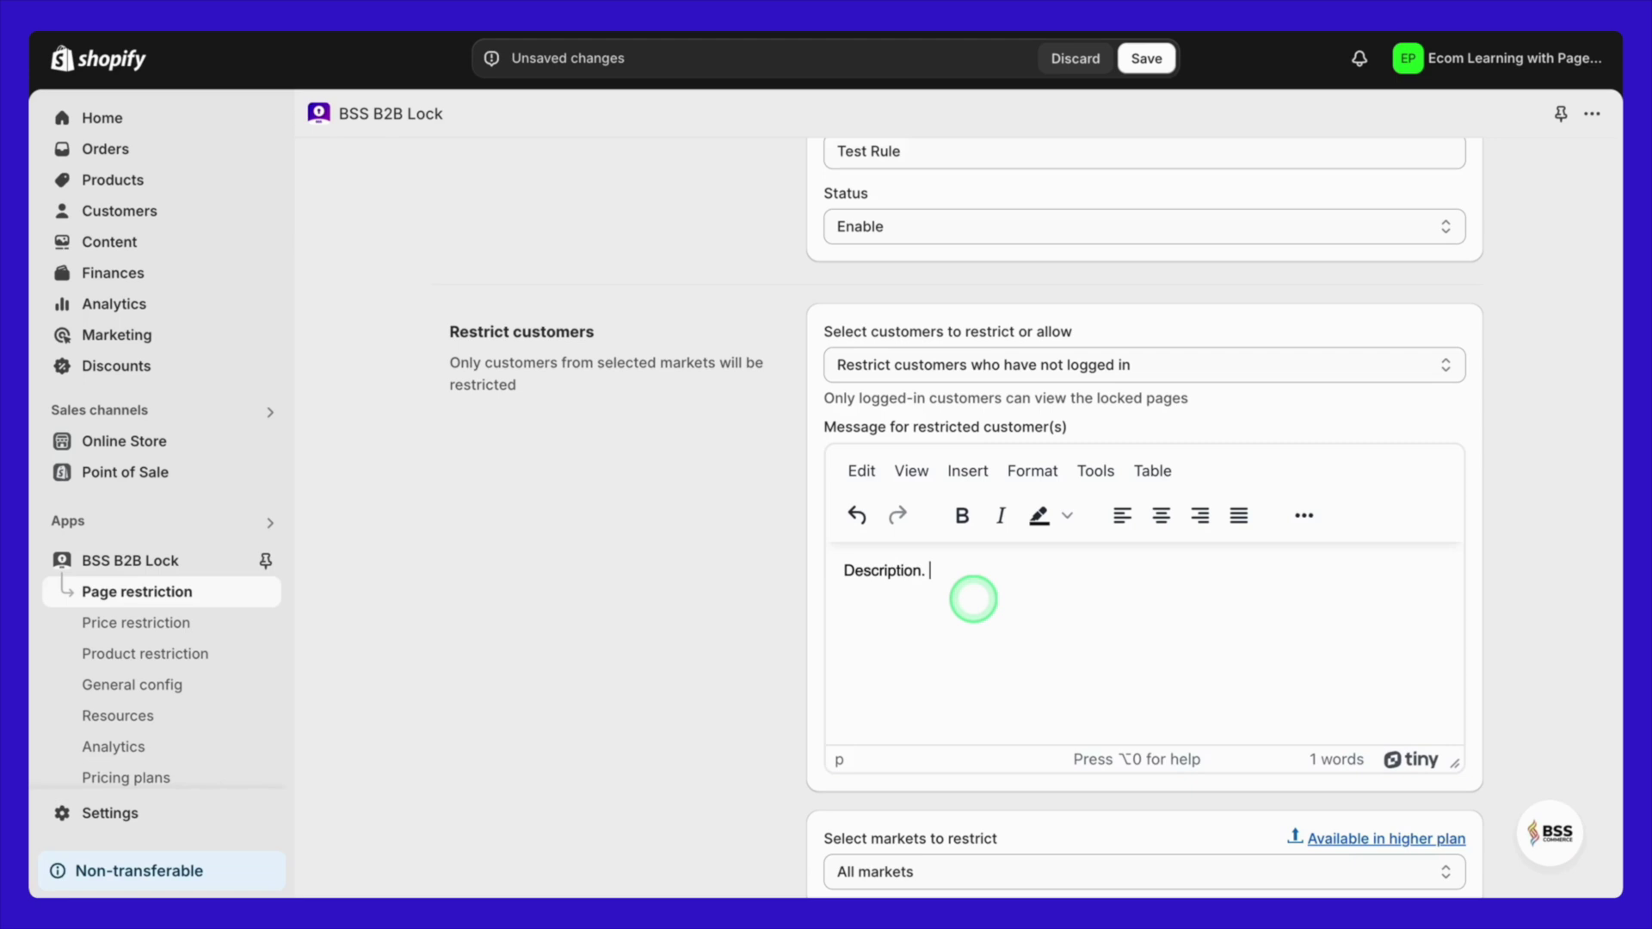
{"action": "scroll", "coordinate": [973, 599], "scroll_direction": "down", "scroll_amount": 4}
{"action": "left_click", "coordinate": [970, 590]}
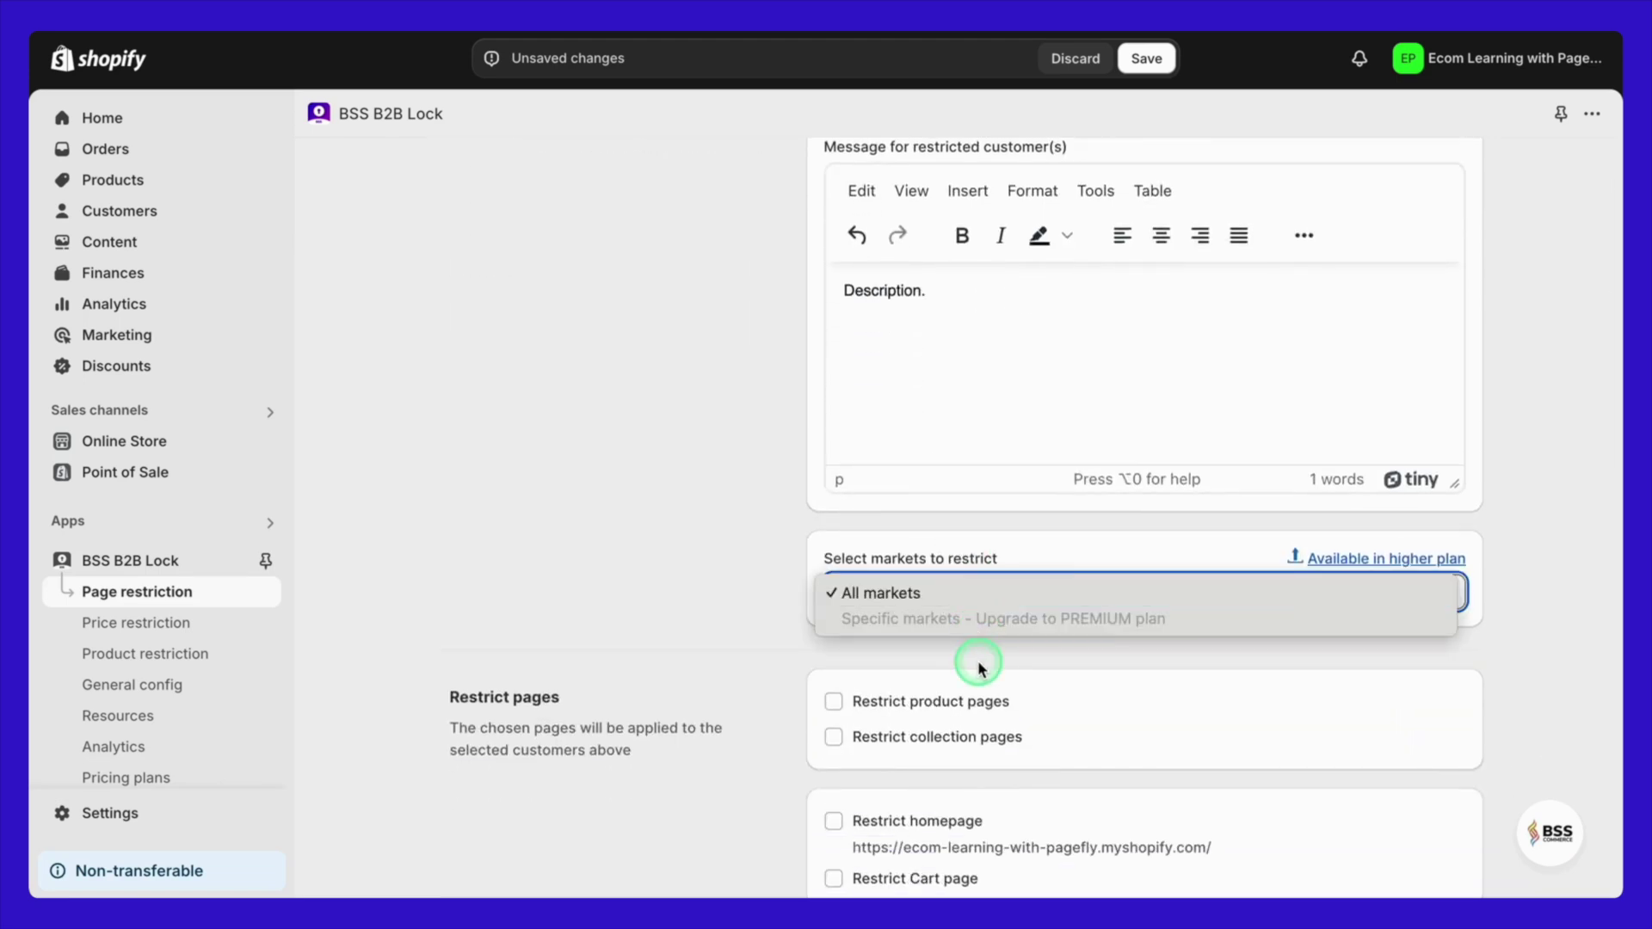
- Apply Test Rule to all markets, locking all product pages and the cart page
{"action": "left_click", "coordinate": [1139, 679]}
{"action": "scroll", "coordinate": [1139, 679], "scroll_direction": "down", "scroll_amount": 4}
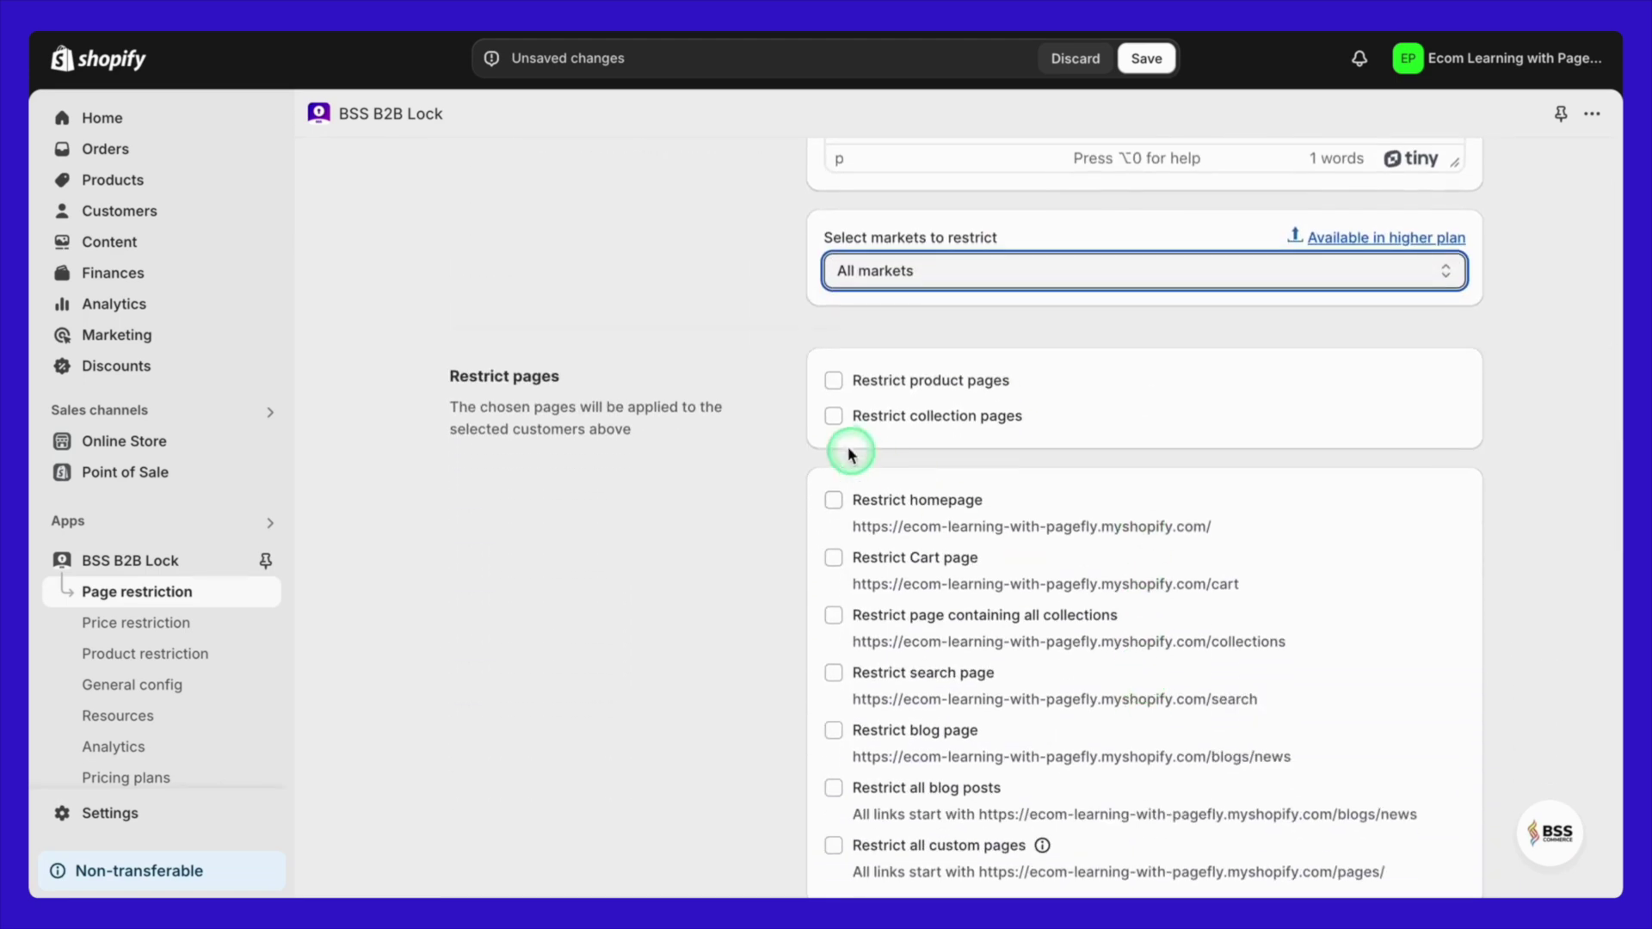
{"action": "left_click", "coordinate": [834, 382]}
{"action": "left_click", "coordinate": [859, 413]}
{"action": "left_click", "coordinate": [948, 413]}
{"action": "scroll", "coordinate": [785, 594], "scroll_direction": "down", "scroll_amount": 2}
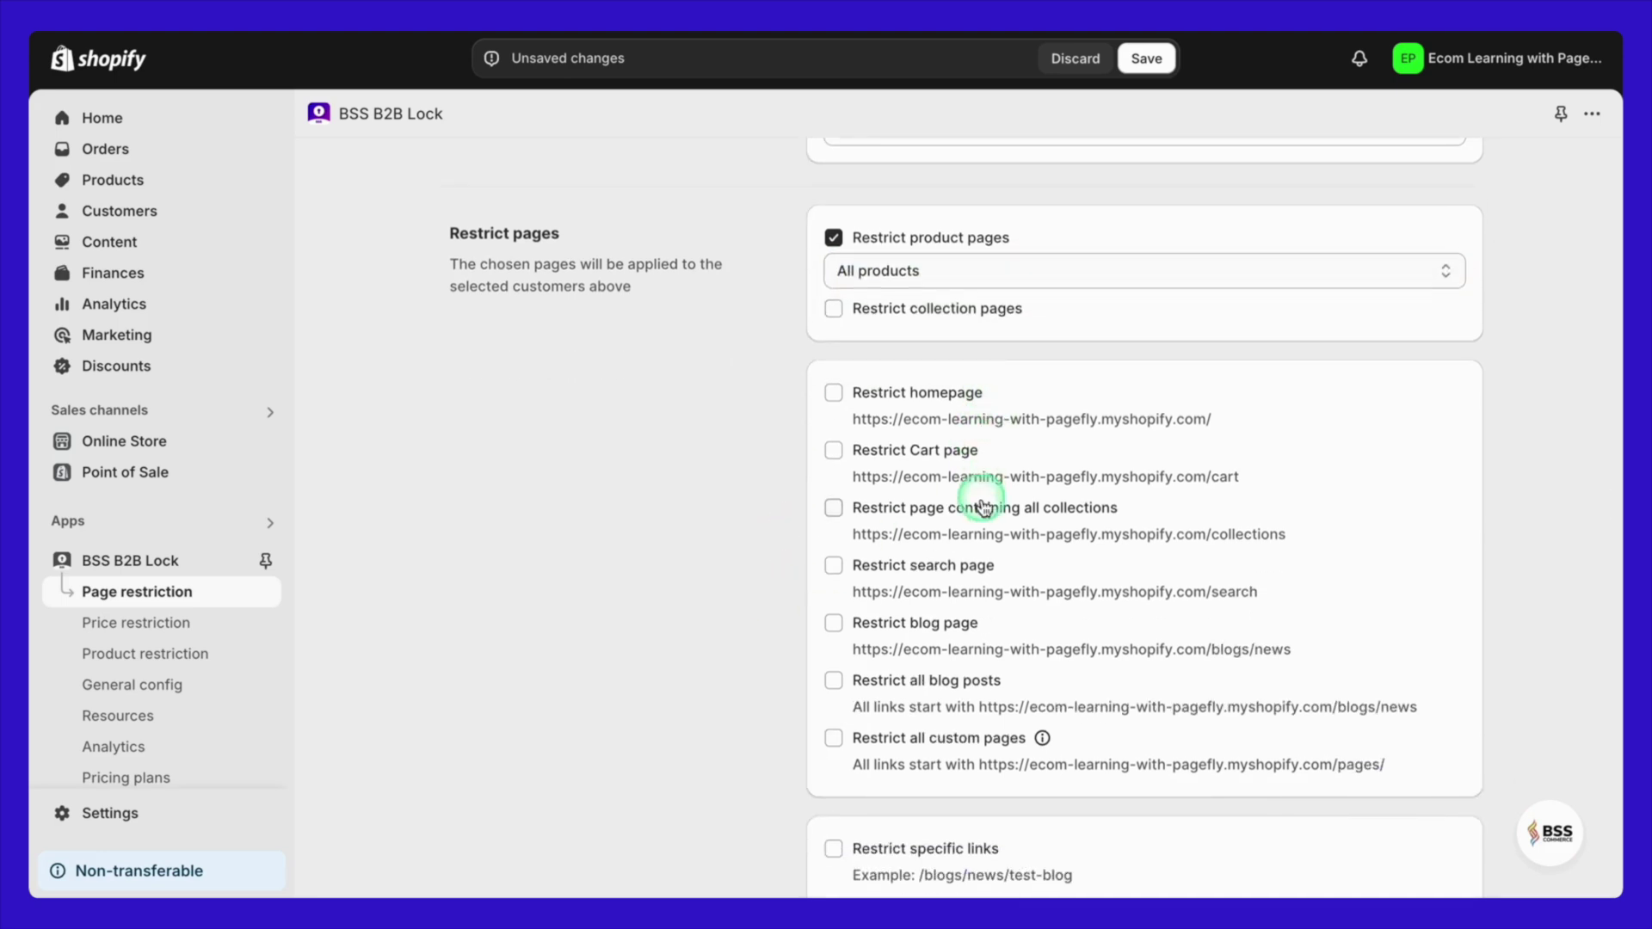
{"action": "left_click", "coordinate": [834, 450]}
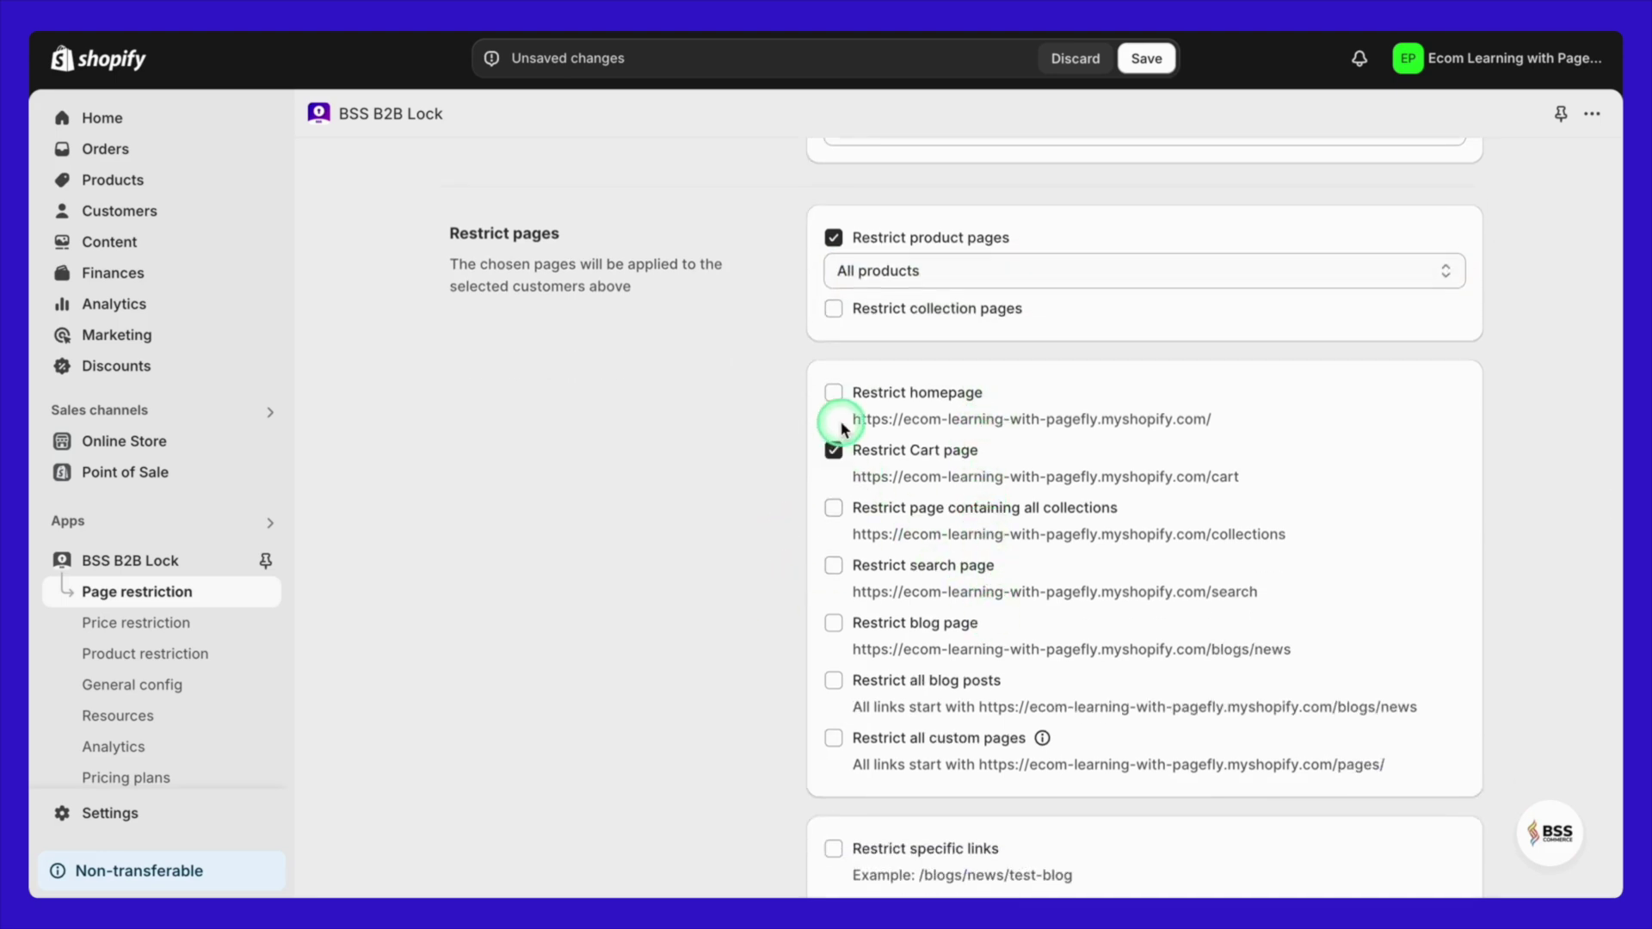
{"action": "scroll", "coordinate": [806, 594], "scroll_direction": "down", "scroll_amount": 5}
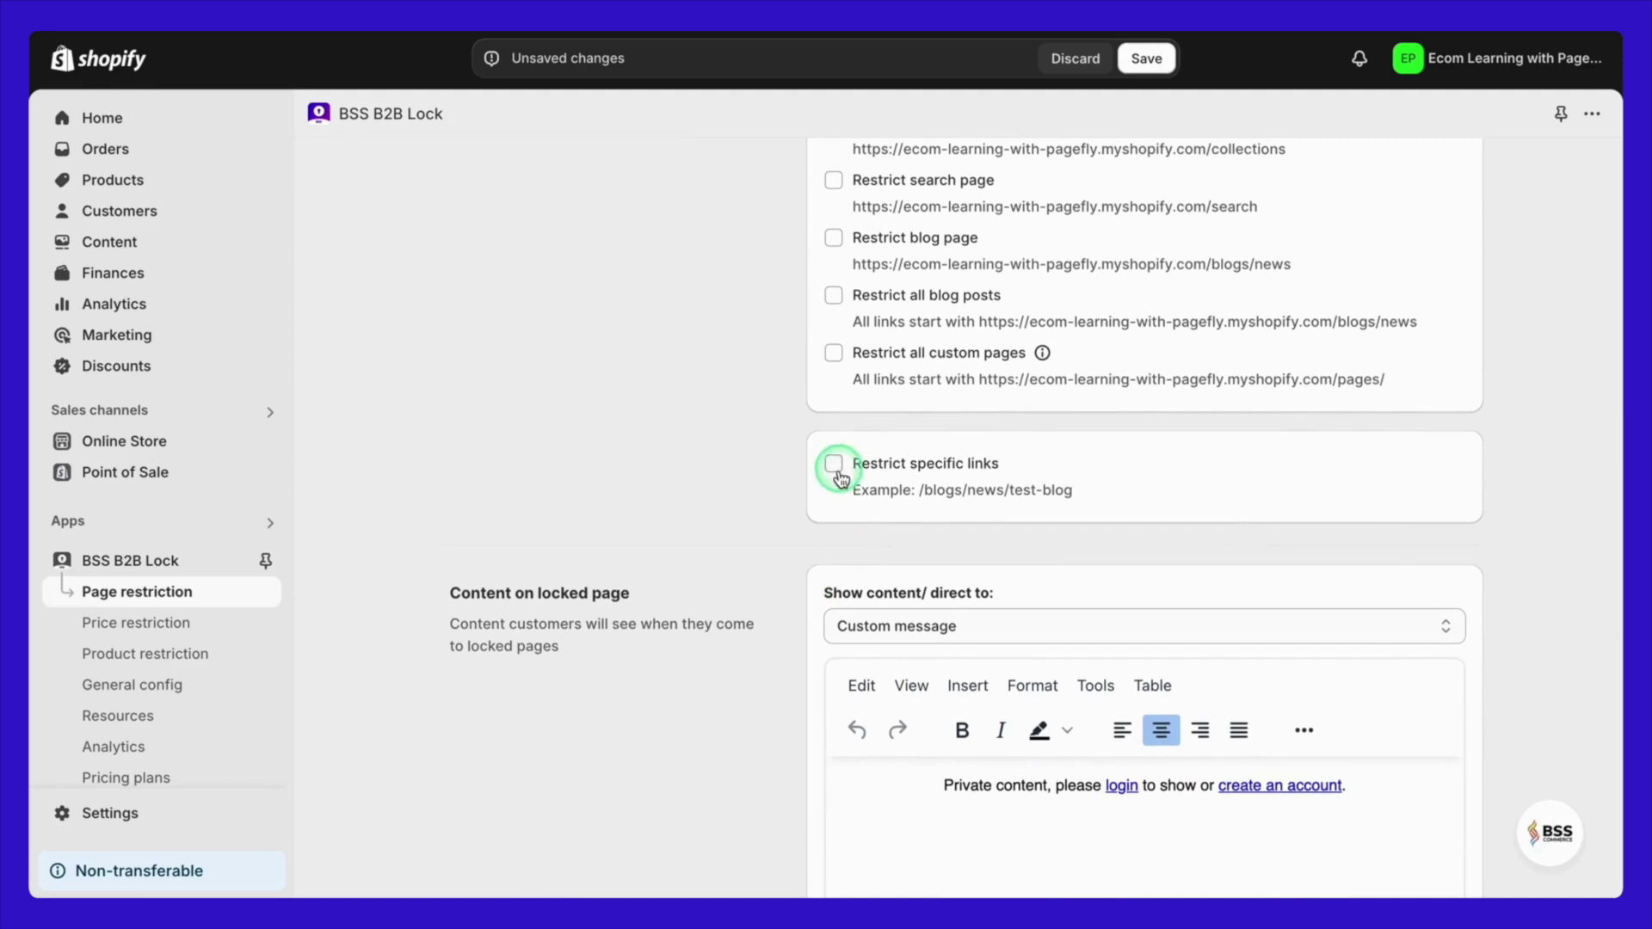
{"action": "left_click", "coordinate": [833, 464]}
{"action": "left_click", "coordinate": [884, 520]}
{"action": "left_click", "coordinate": [835, 462]}
{"action": "scroll", "coordinate": [788, 655], "scroll_direction": "down", "scroll_amount": 2}
{"action": "scroll", "coordinate": [788, 656], "scroll_direction": "down", "scroll_amount": 3}
- Show Shopify's default login form on locked pages and redirect to the Account page after login
{"action": "left_click", "coordinate": [967, 273]}
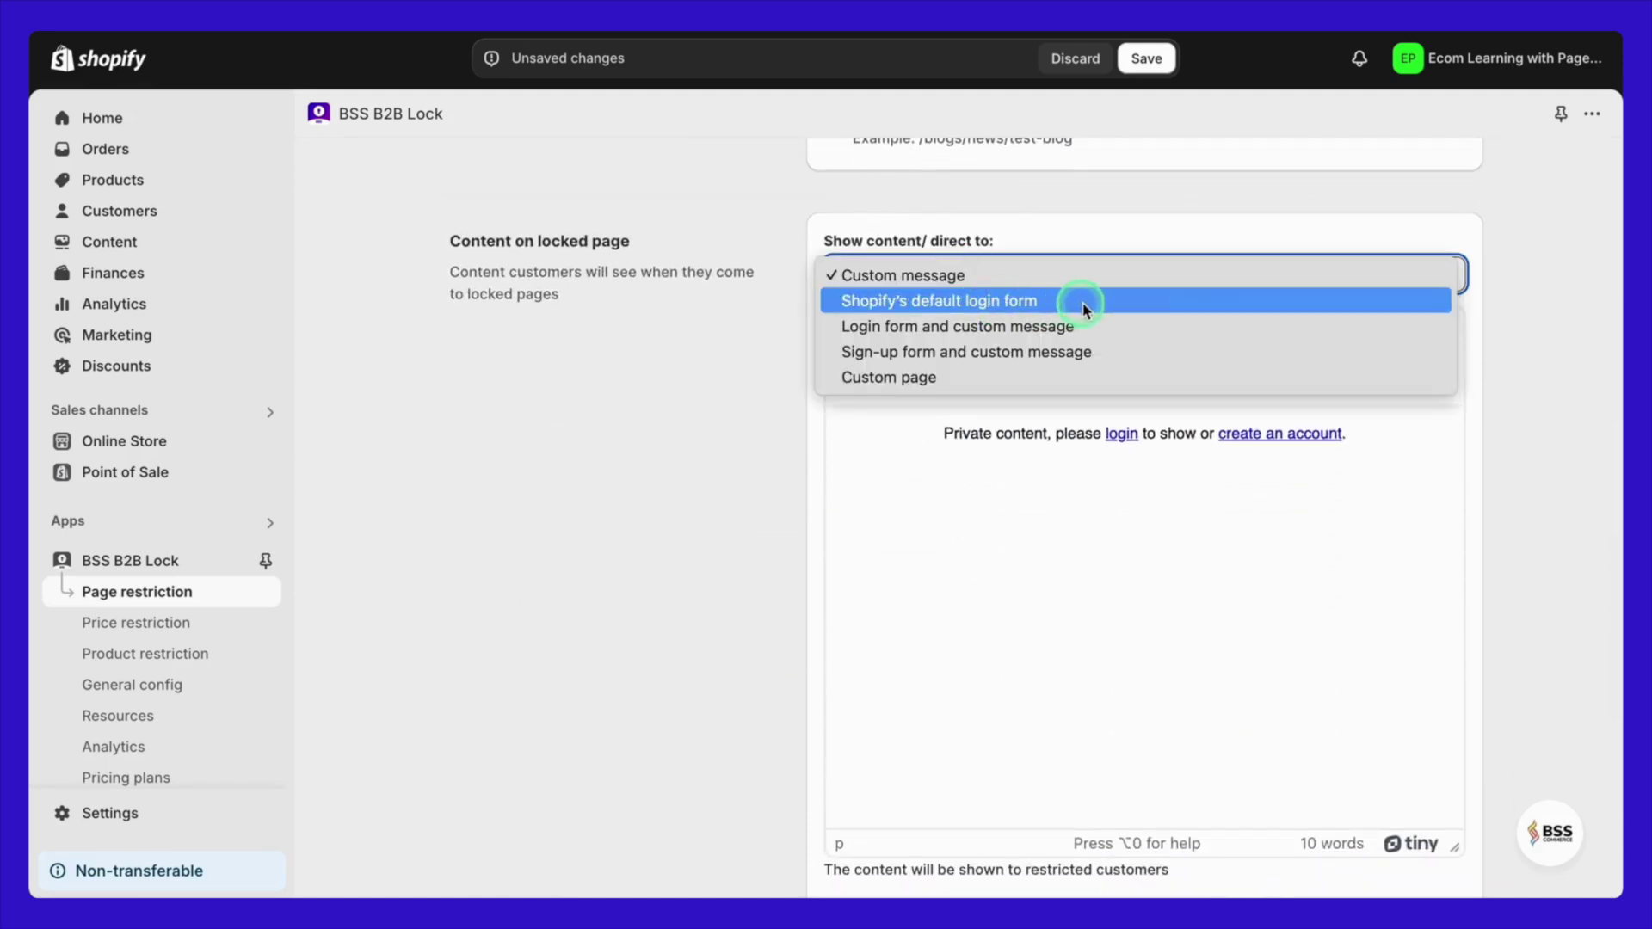
{"action": "left_click", "coordinate": [1133, 301]}
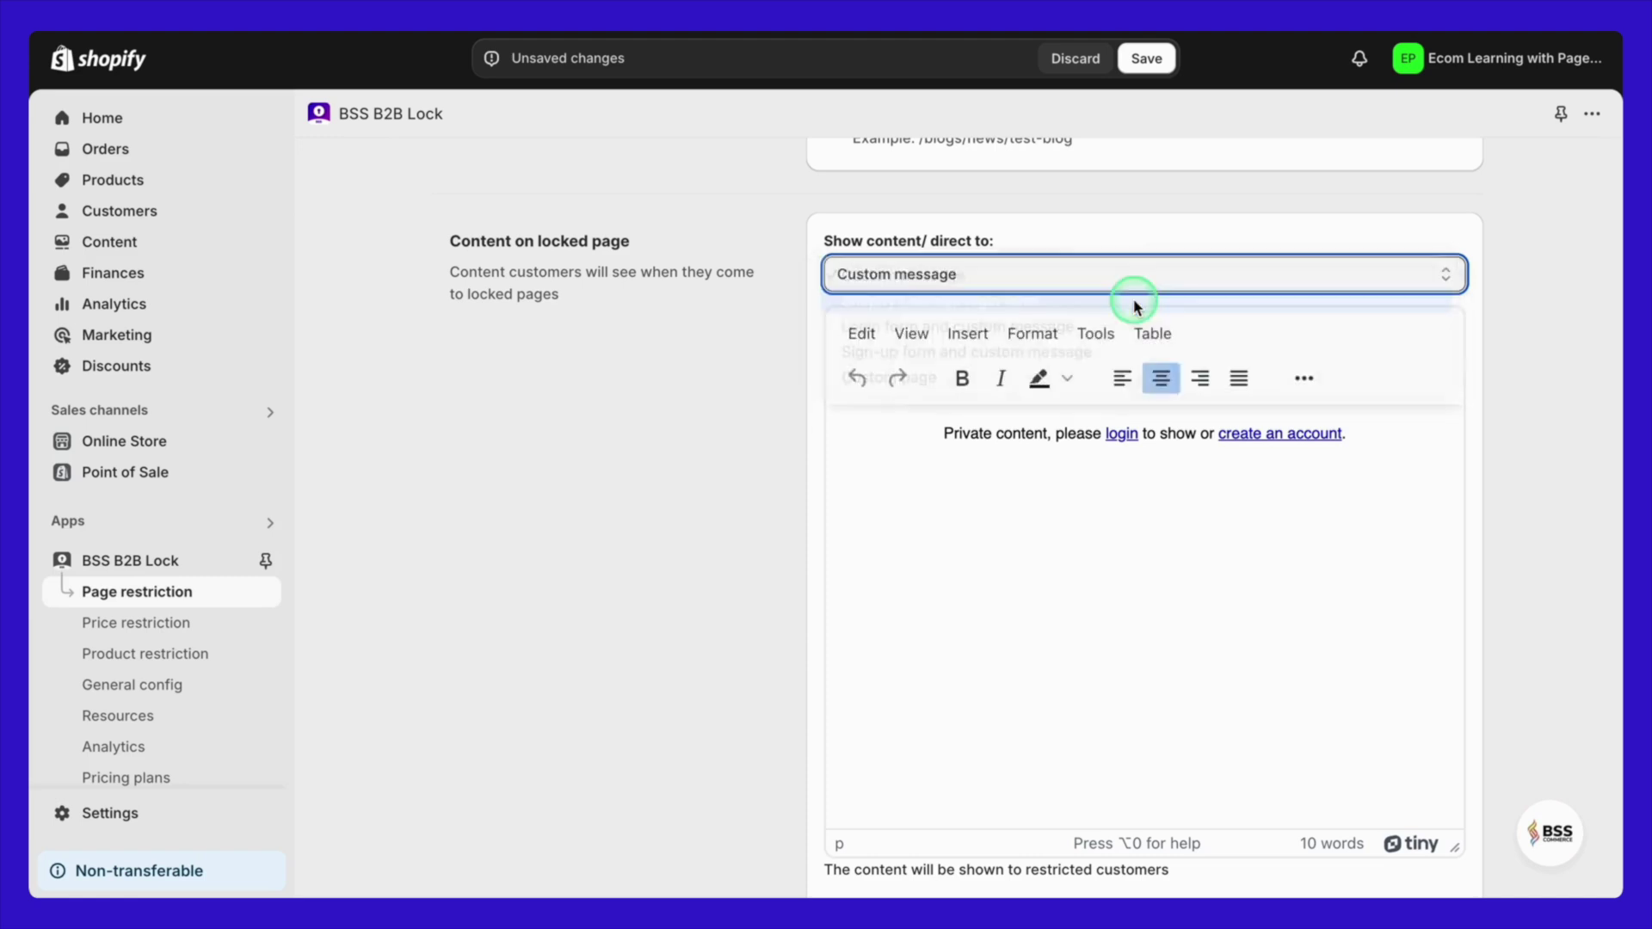
{"action": "left_click", "coordinate": [1018, 354]}
{"action": "left_click", "coordinate": [1029, 352]}
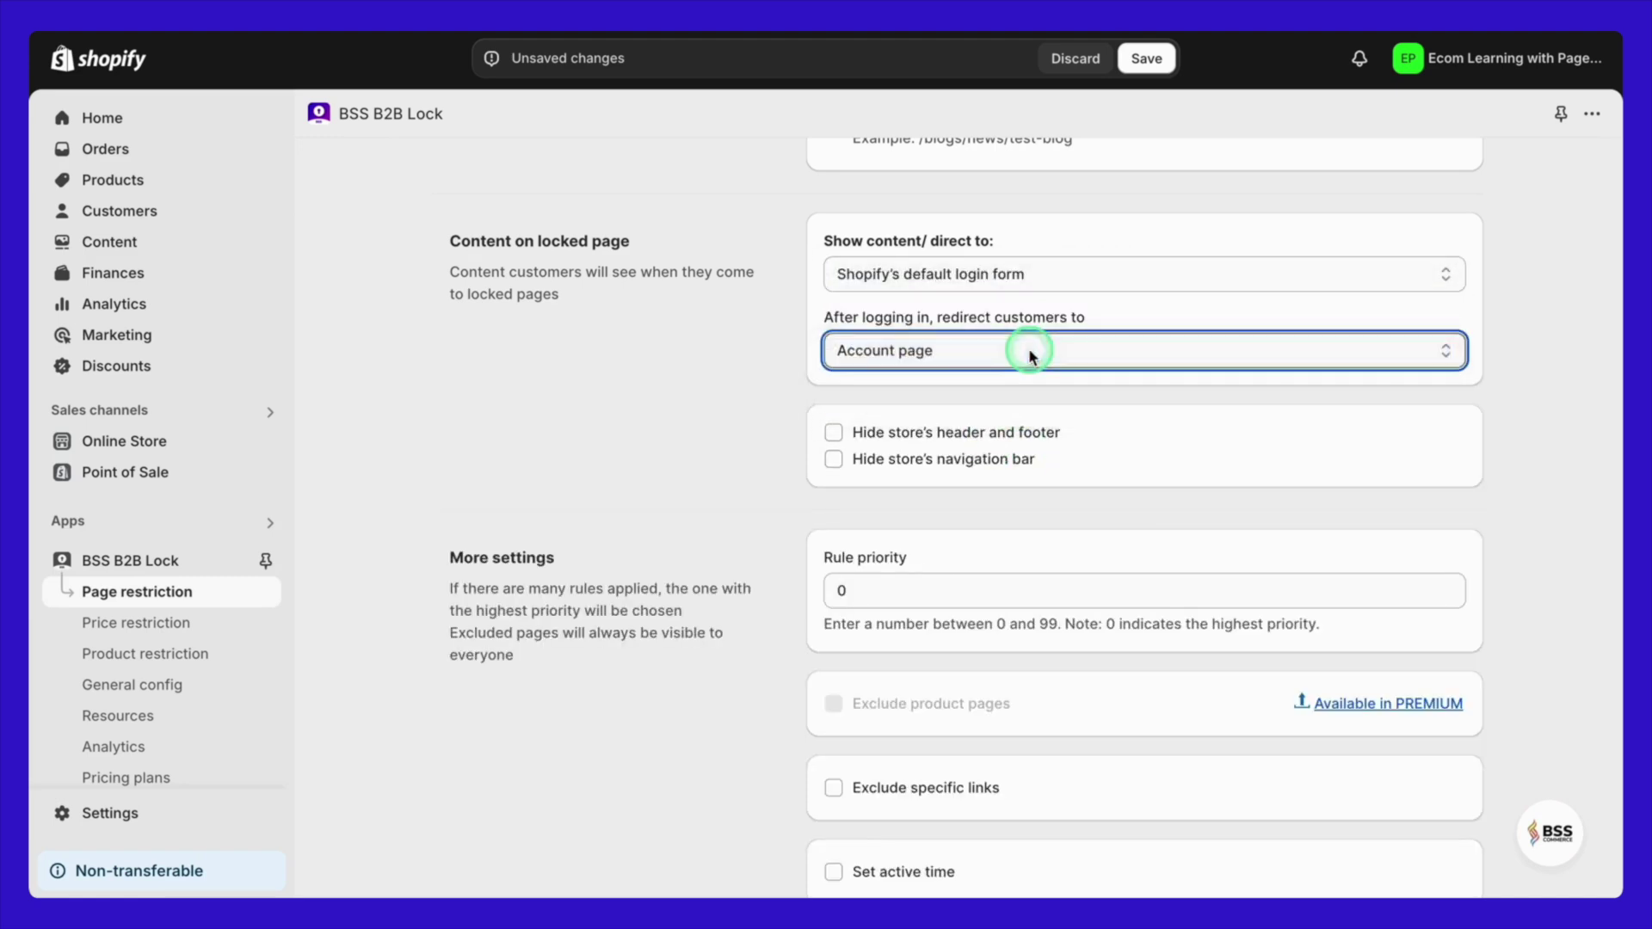
{"action": "left_click", "coordinate": [1029, 349]}
{"action": "left_click", "coordinate": [1021, 377]}
{"action": "left_click", "coordinate": [1018, 422]}
{"action": "left_click", "coordinate": [1037, 348]}
{"action": "left_click", "coordinate": [1041, 327]}
{"action": "left_click", "coordinate": [961, 495]}
- Leave the rule priority at 0 and save Test Rule
{"action": "scroll", "coordinate": [948, 539], "scroll_direction": "down", "scroll_amount": 2}
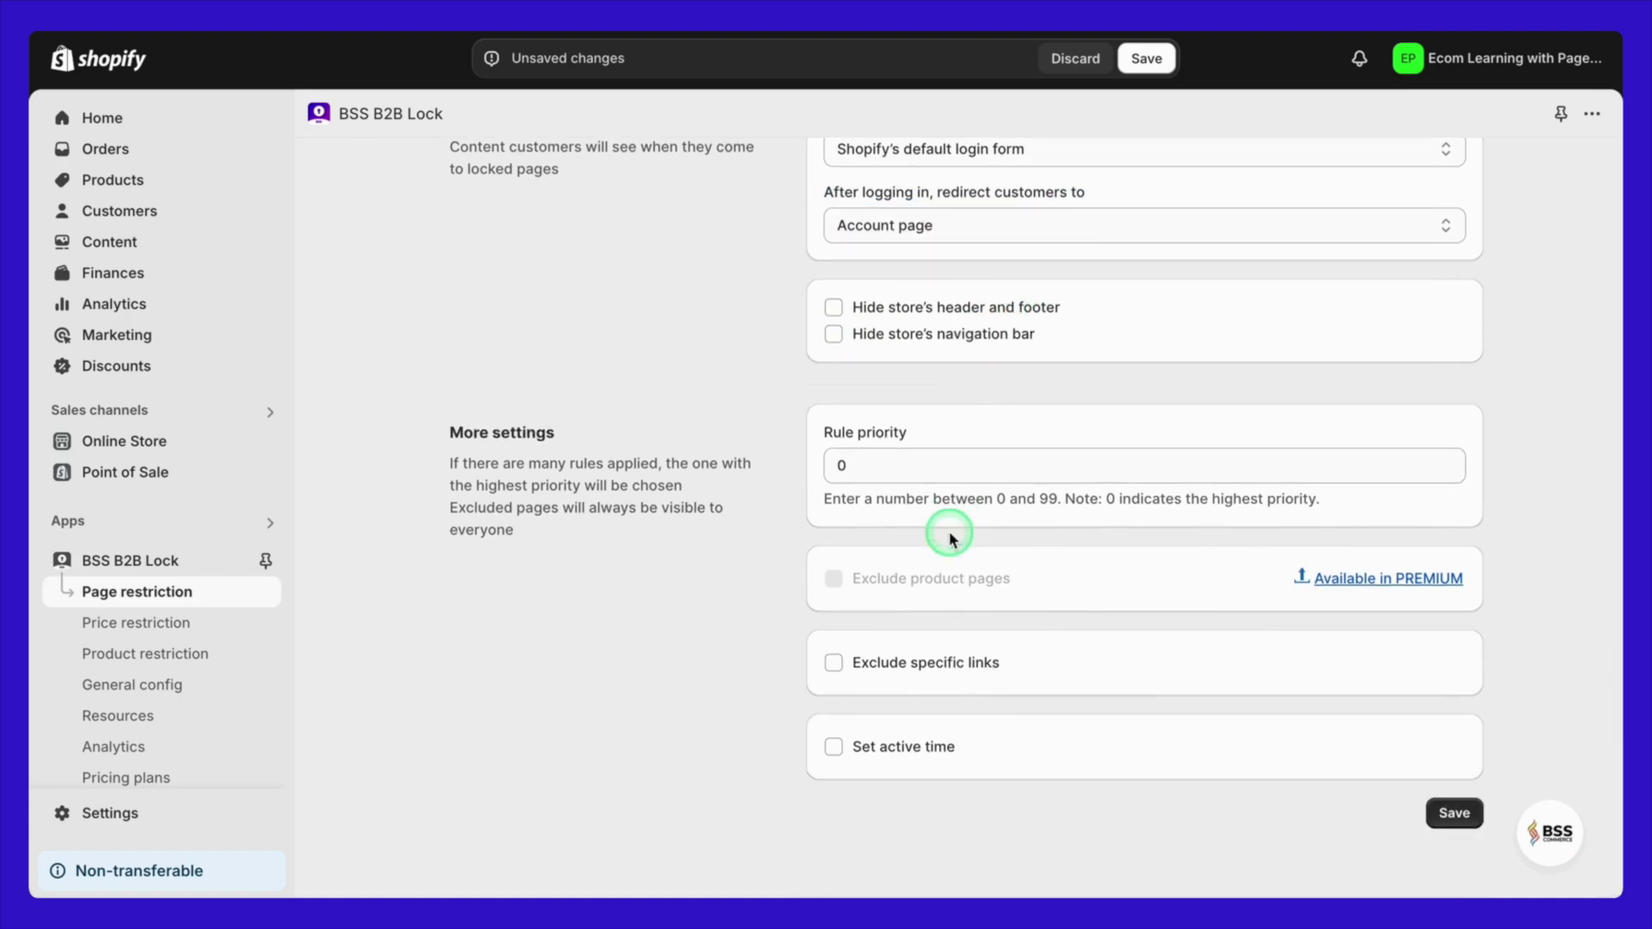
{"action": "left_click", "coordinate": [986, 457]}
{"action": "left_click", "coordinate": [970, 505]}
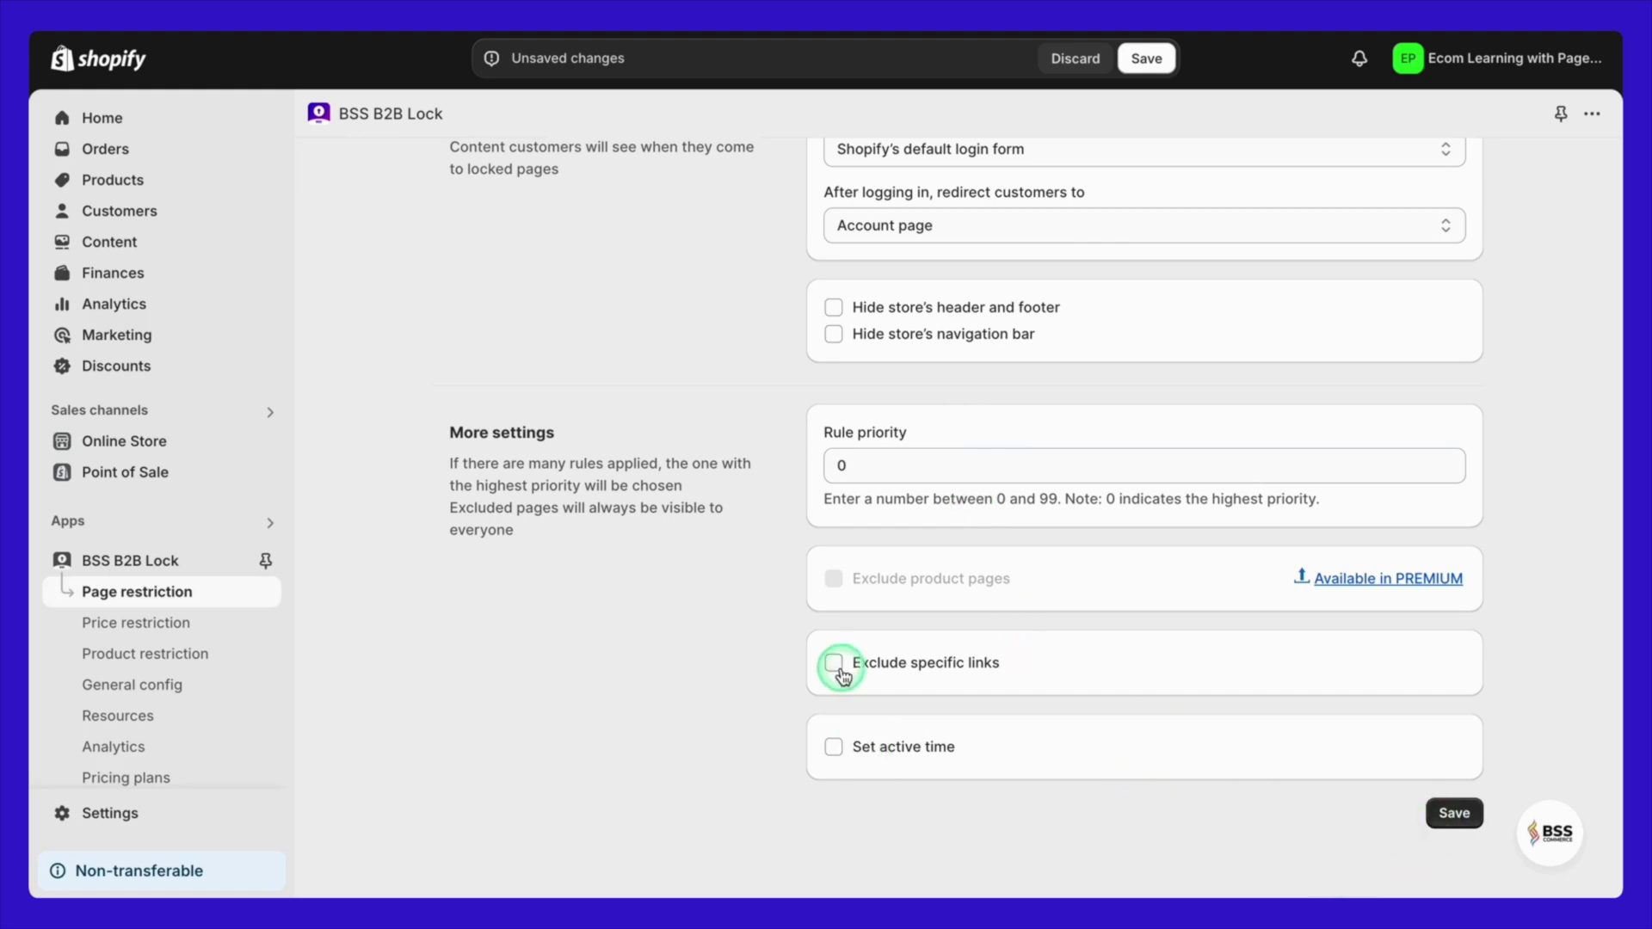
{"action": "left_click", "coordinate": [834, 746]}
{"action": "key", "text": "space"}
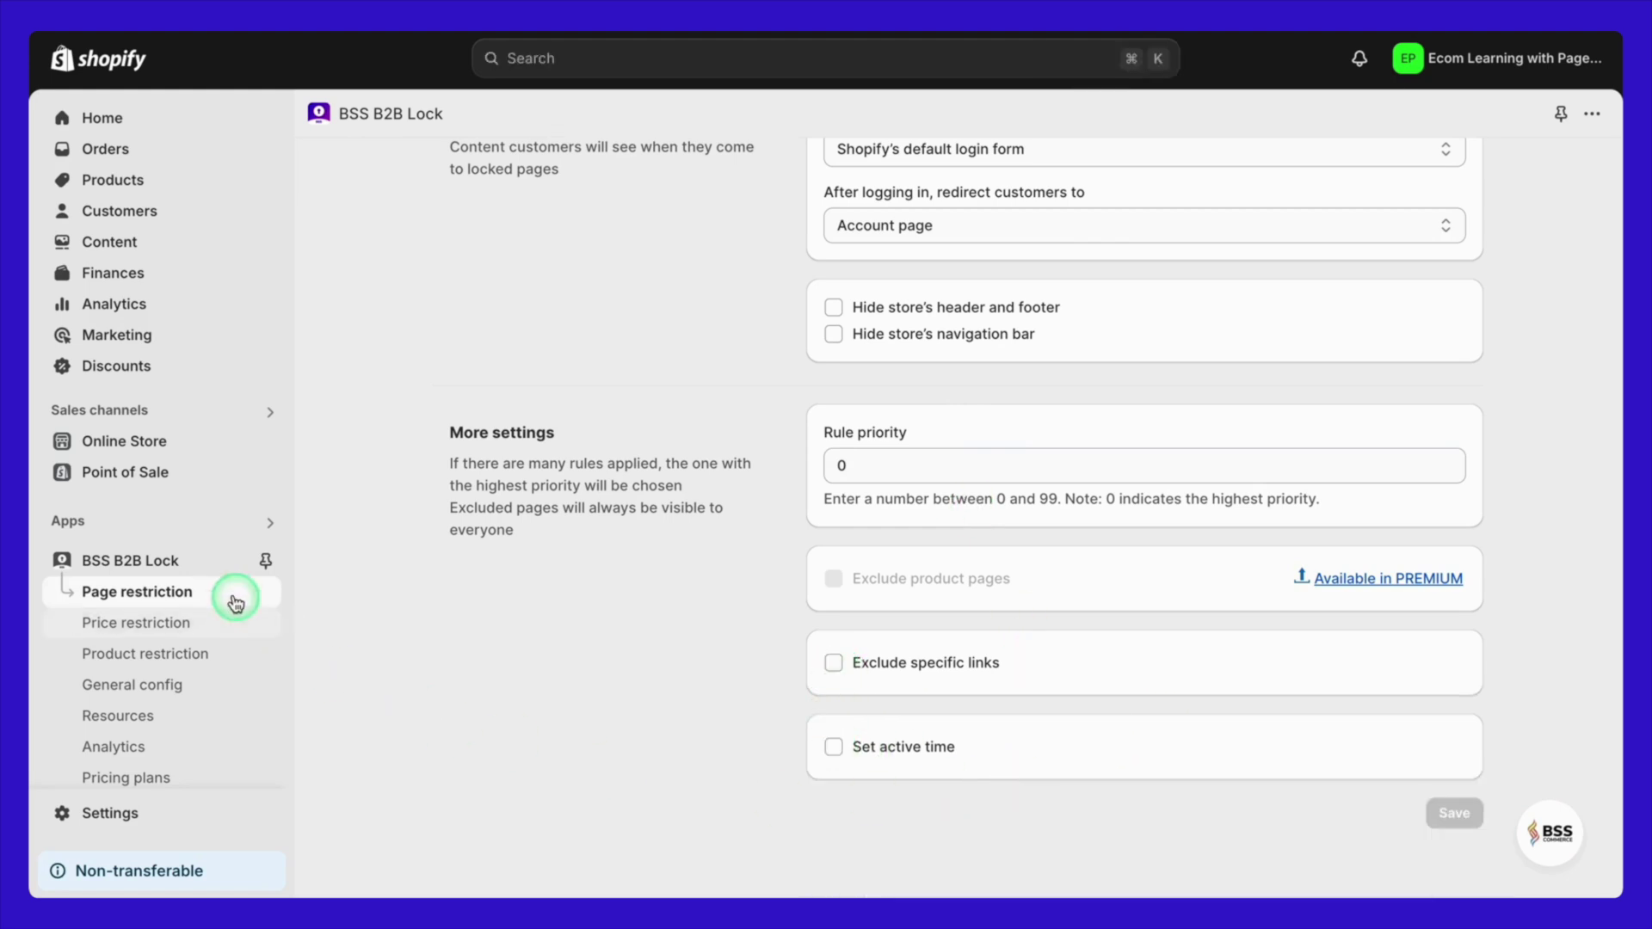
- Open the BSS B2B Lock demo store, enter the store password, and browse the storefront
{"action": "left_click", "coordinate": [227, 561]}
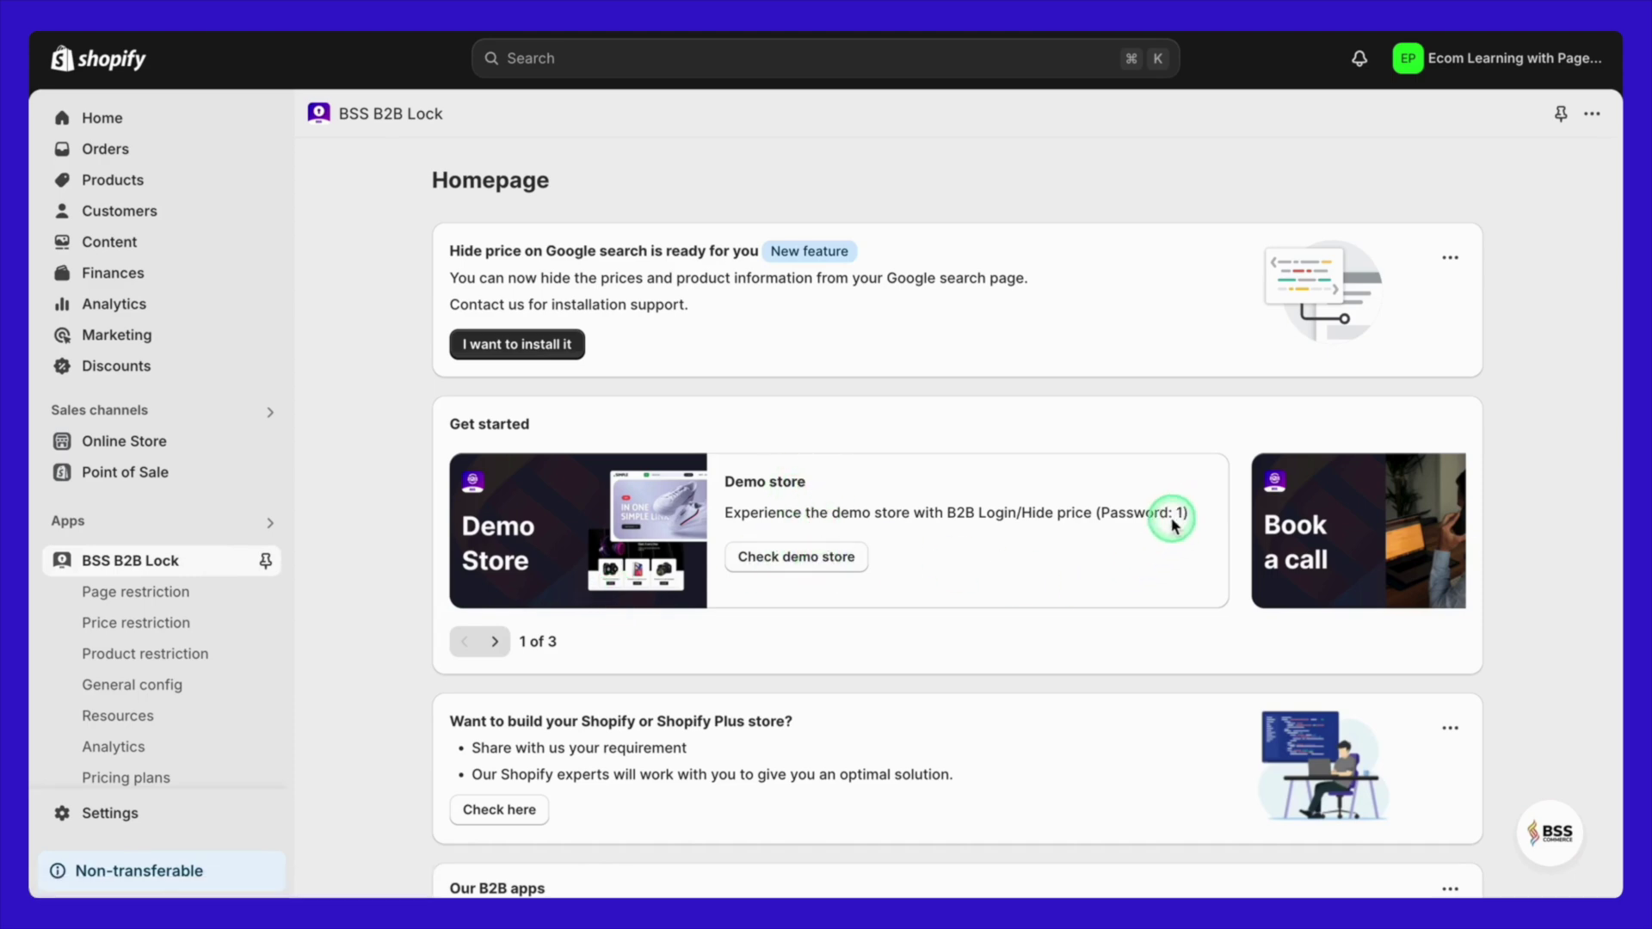
{"action": "left_click", "coordinate": [818, 556]}
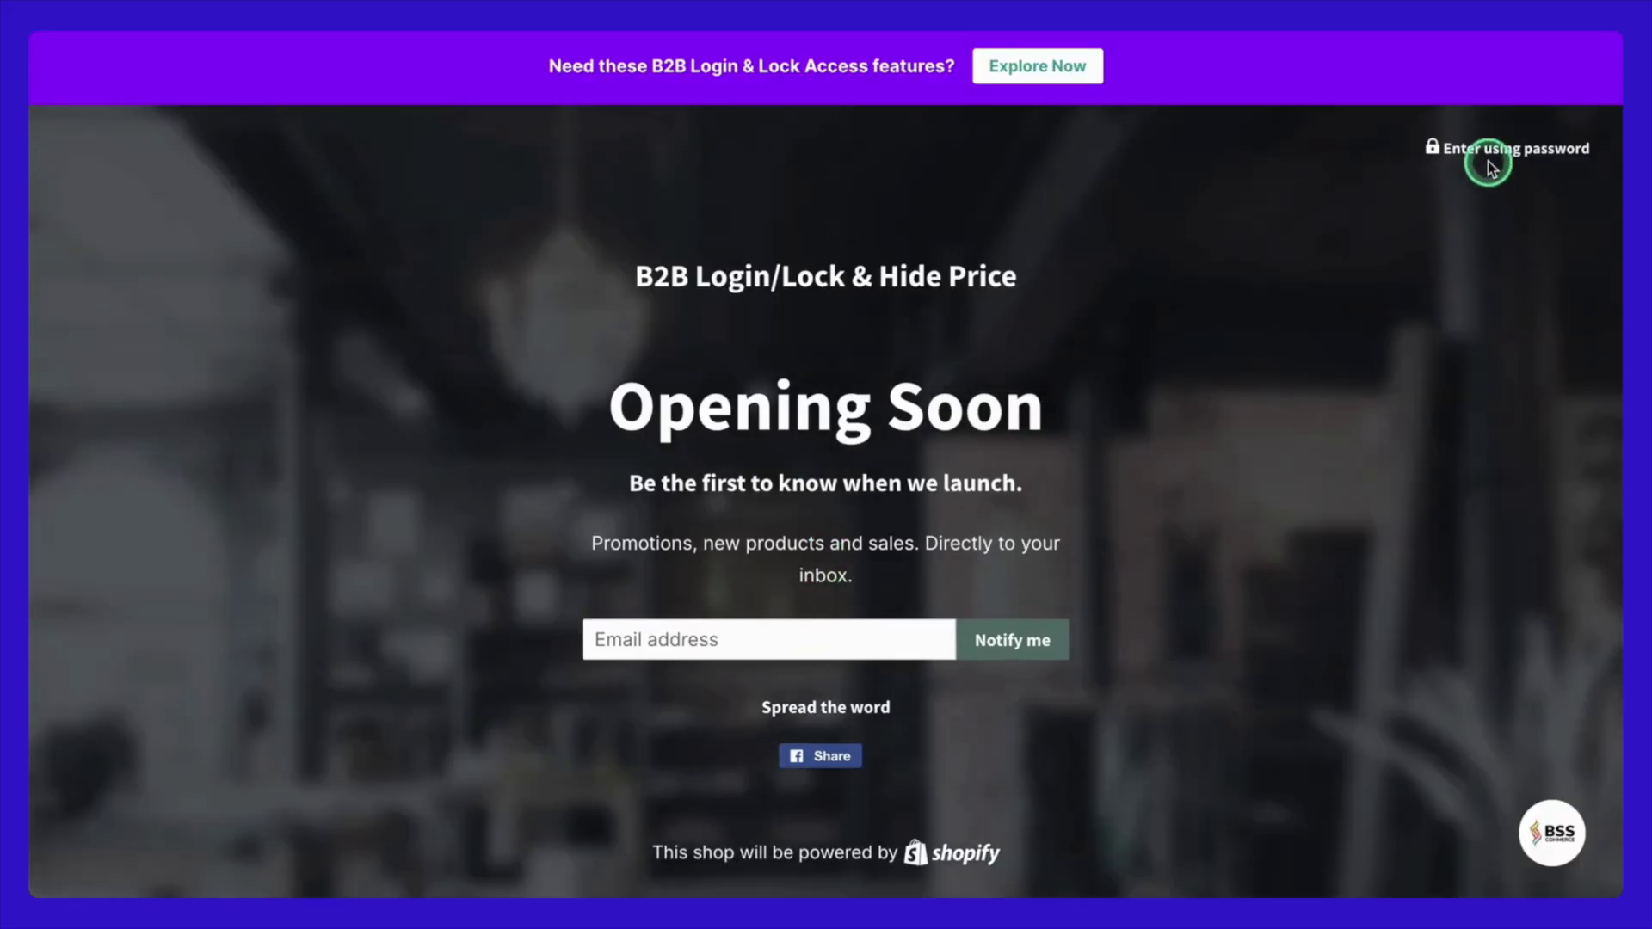
{"action": "left_click", "coordinate": [1490, 163]}
{"action": "left_click", "coordinate": [883, 442]}
{"action": "key", "text": "ctrl+v"}
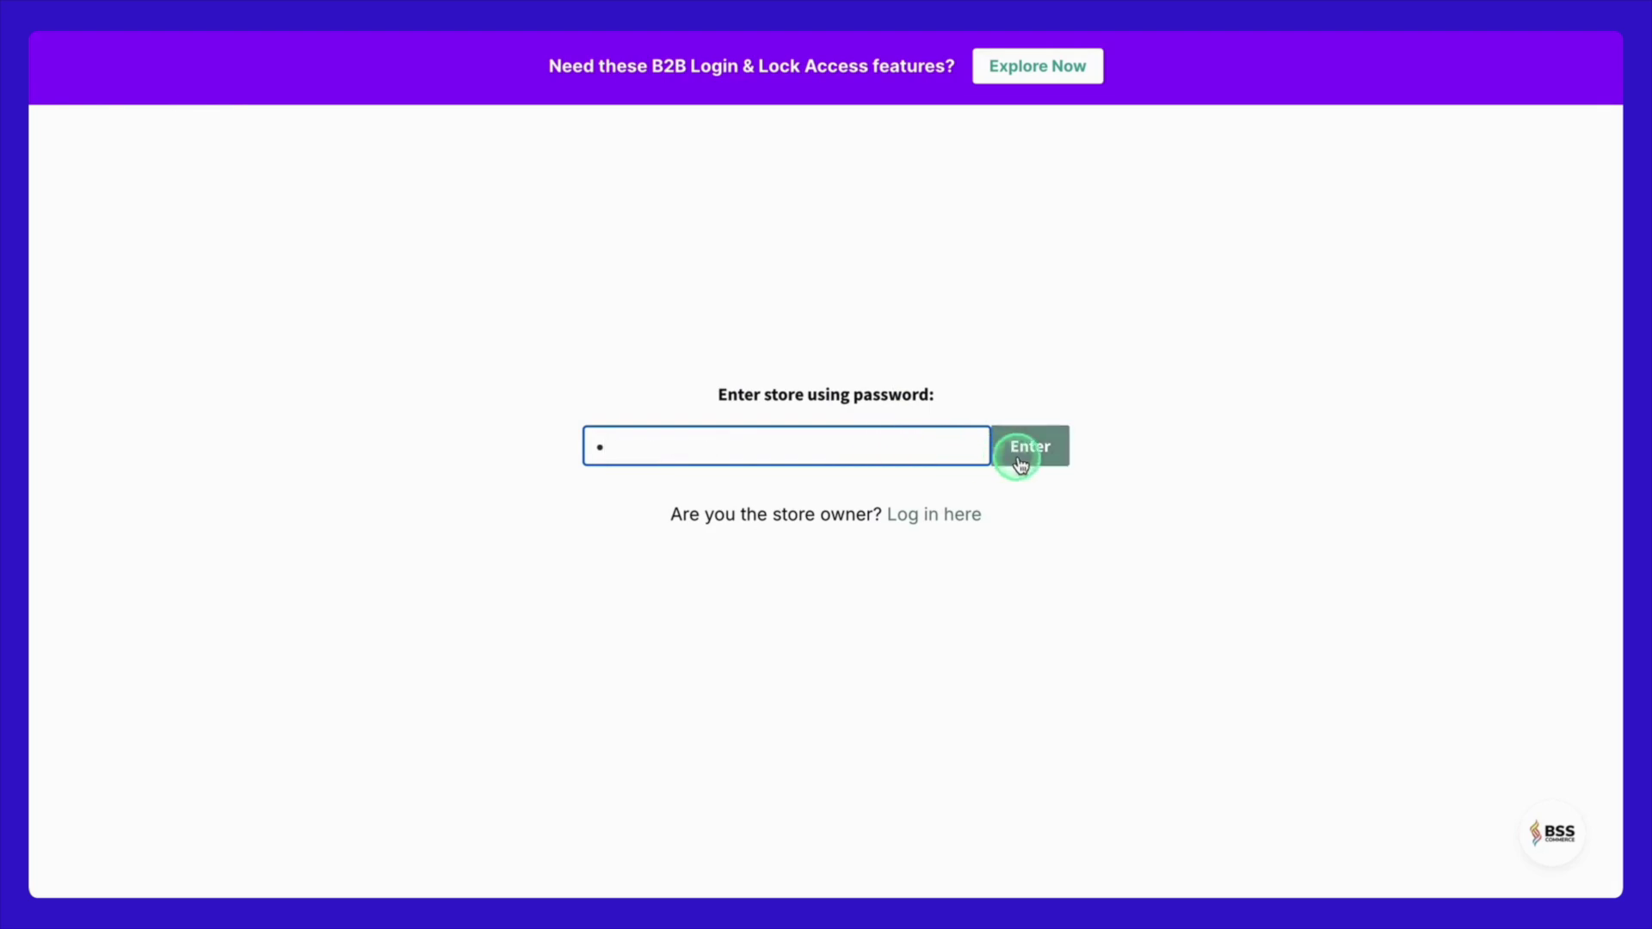
{"action": "left_click", "coordinate": [1029, 452]}
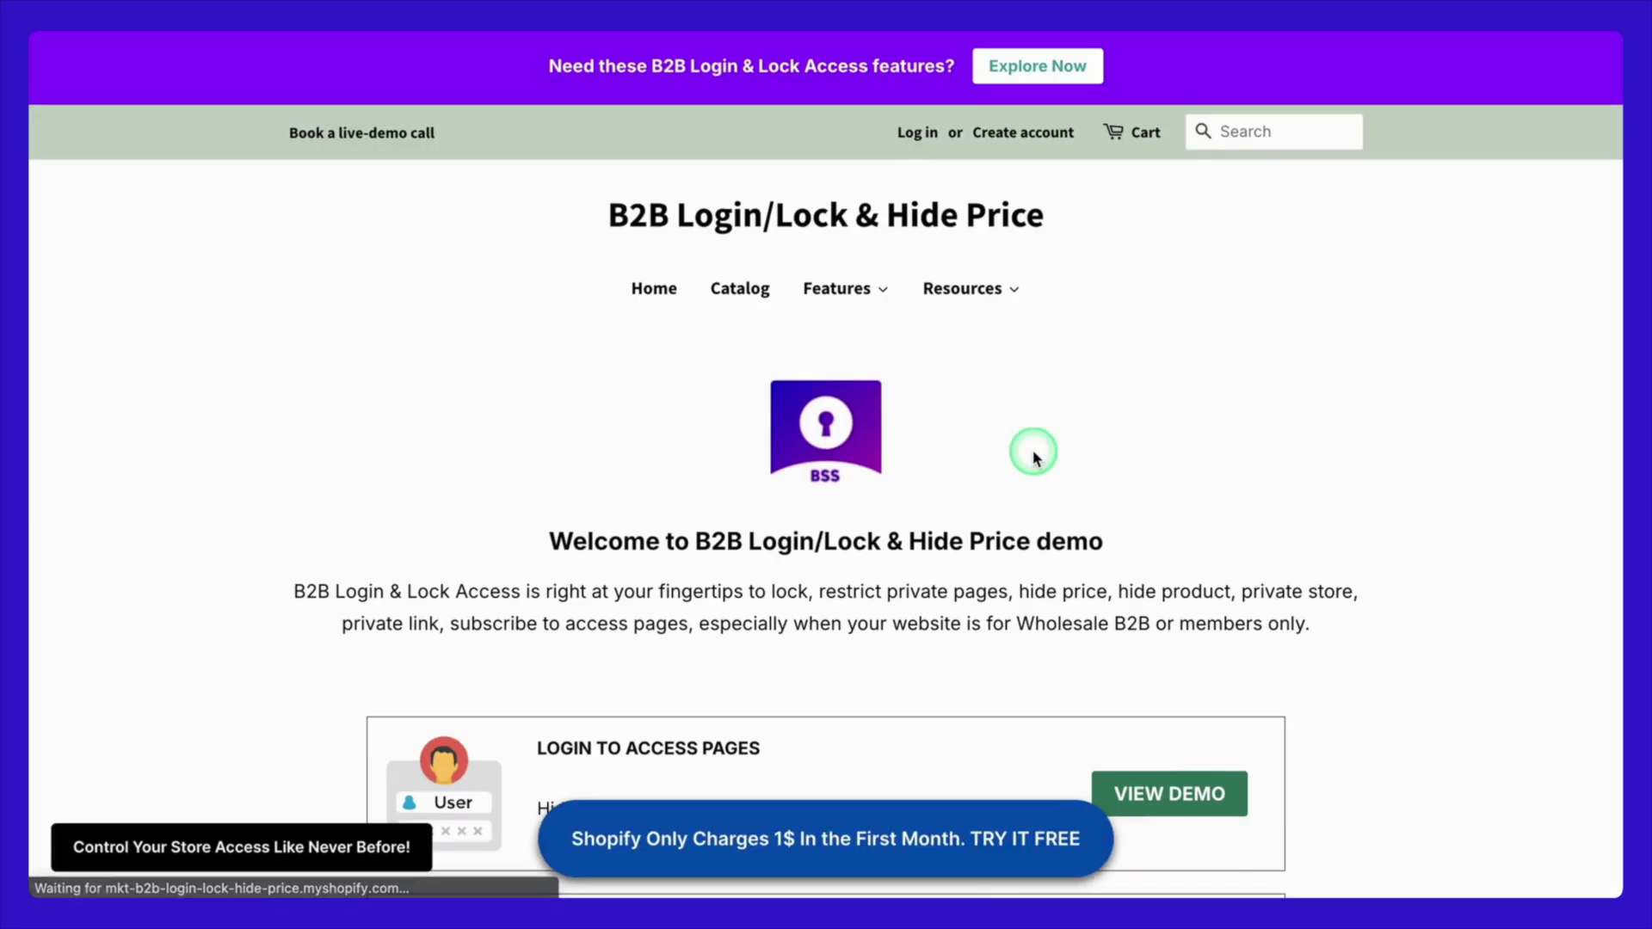
{"action": "scroll", "coordinate": [1035, 456], "scroll_direction": "down", "scroll_amount": 15}
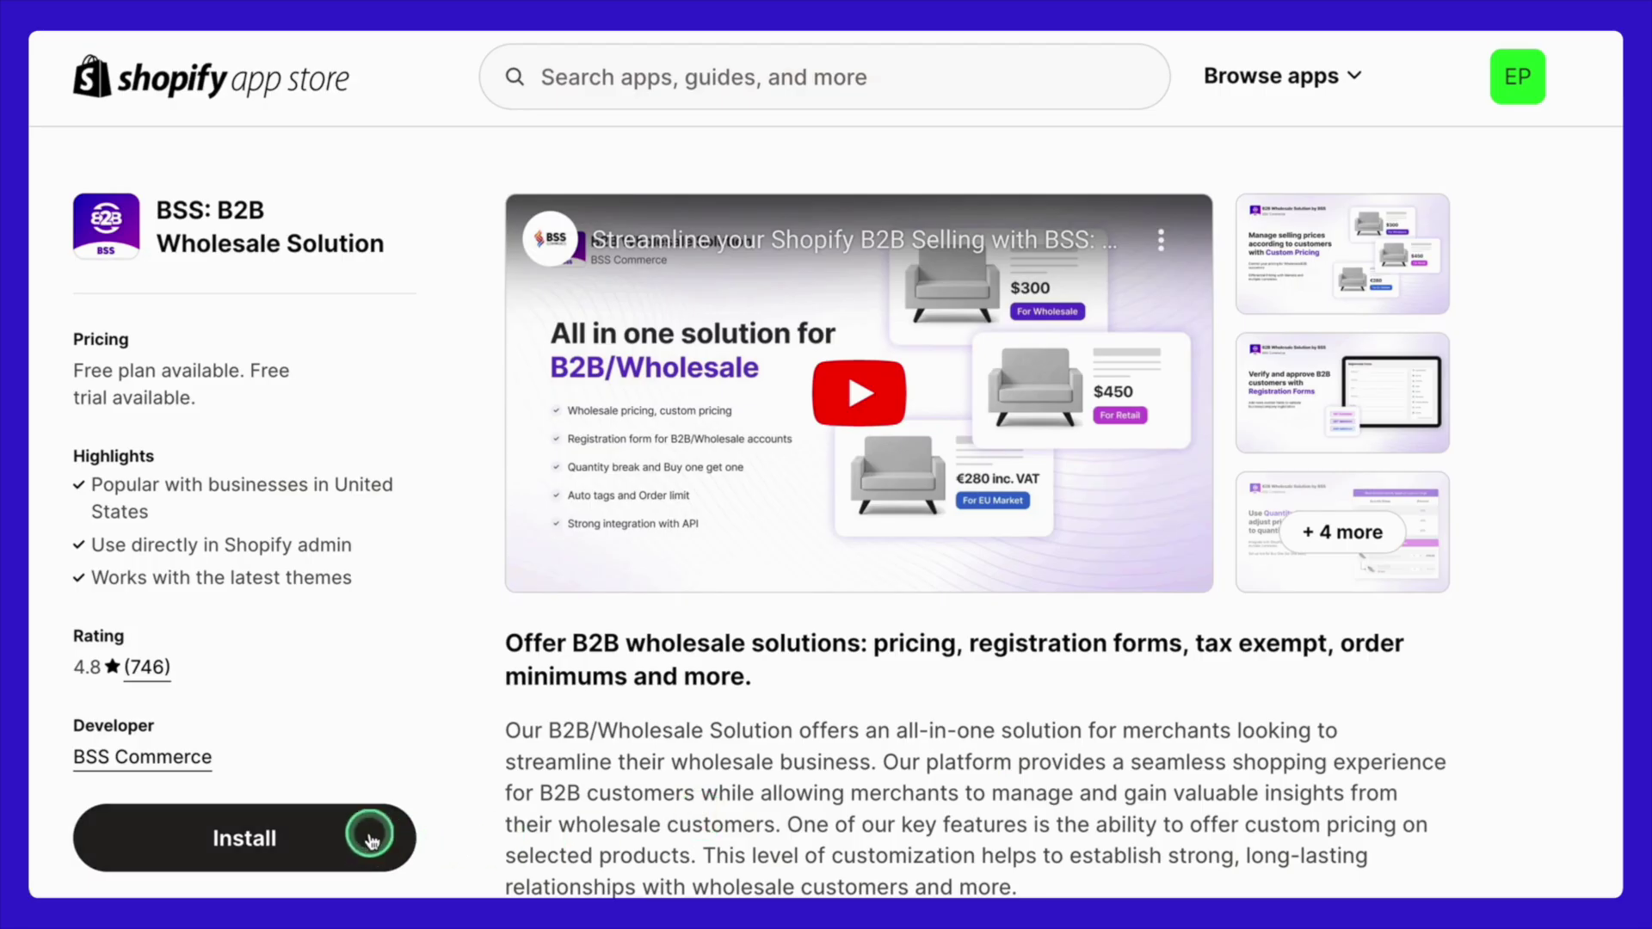
- Install BSS B2B Solution and answer Apparel & Fashion with 1-10 members
{"action": "left_click", "coordinate": [368, 926]}
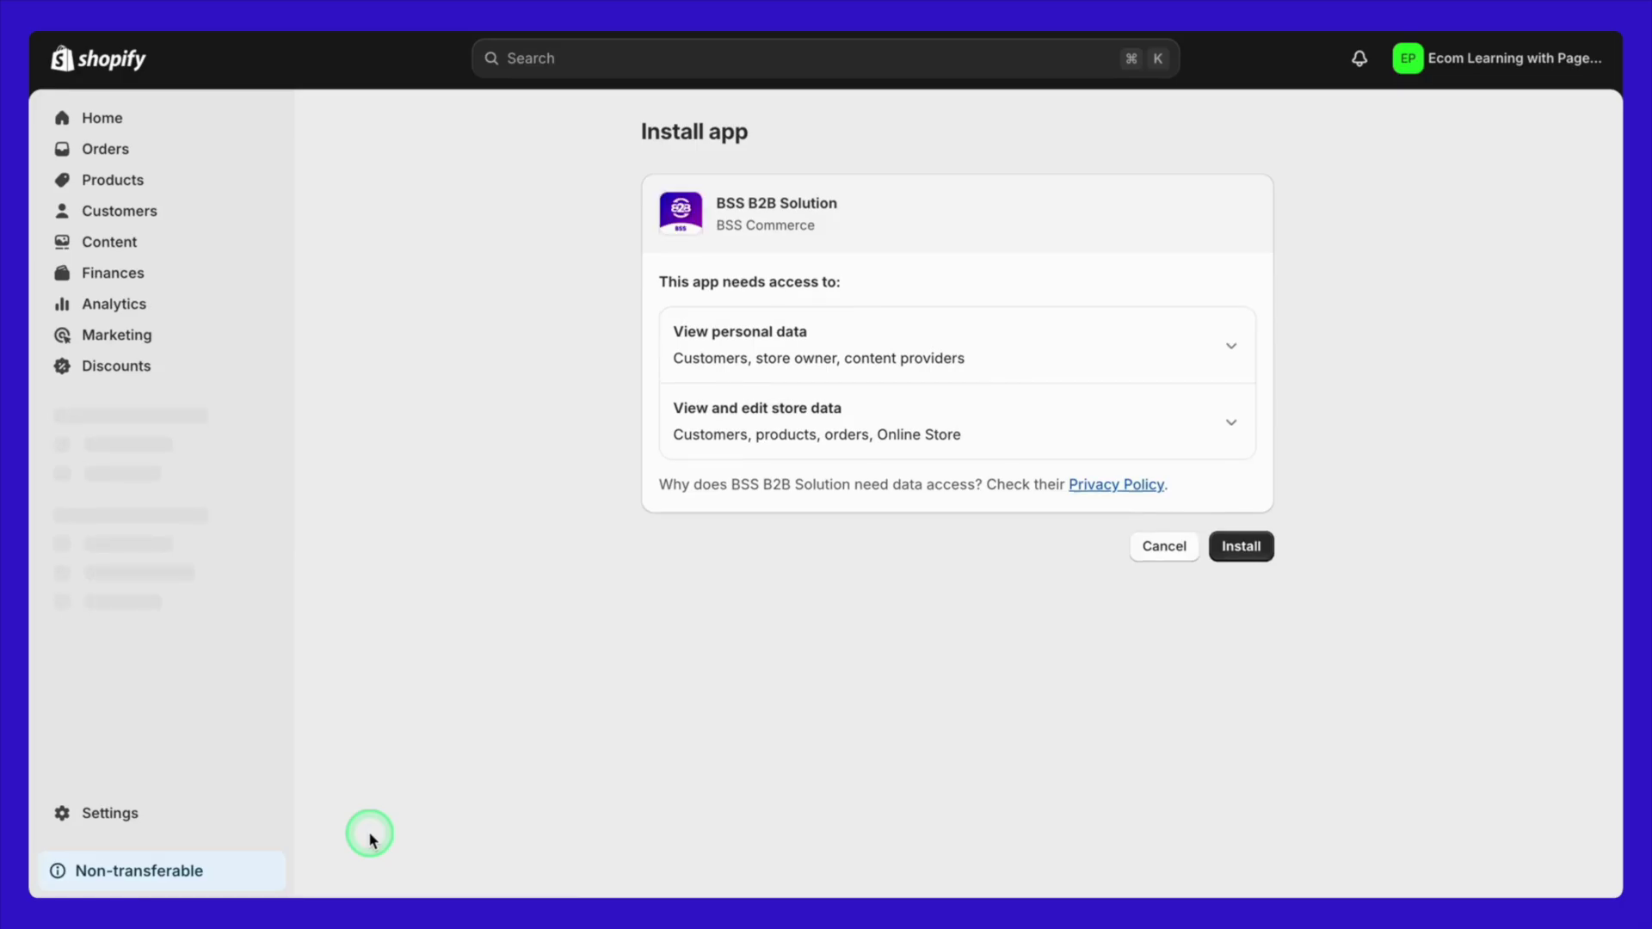
{"action": "left_click", "coordinate": [1239, 551]}
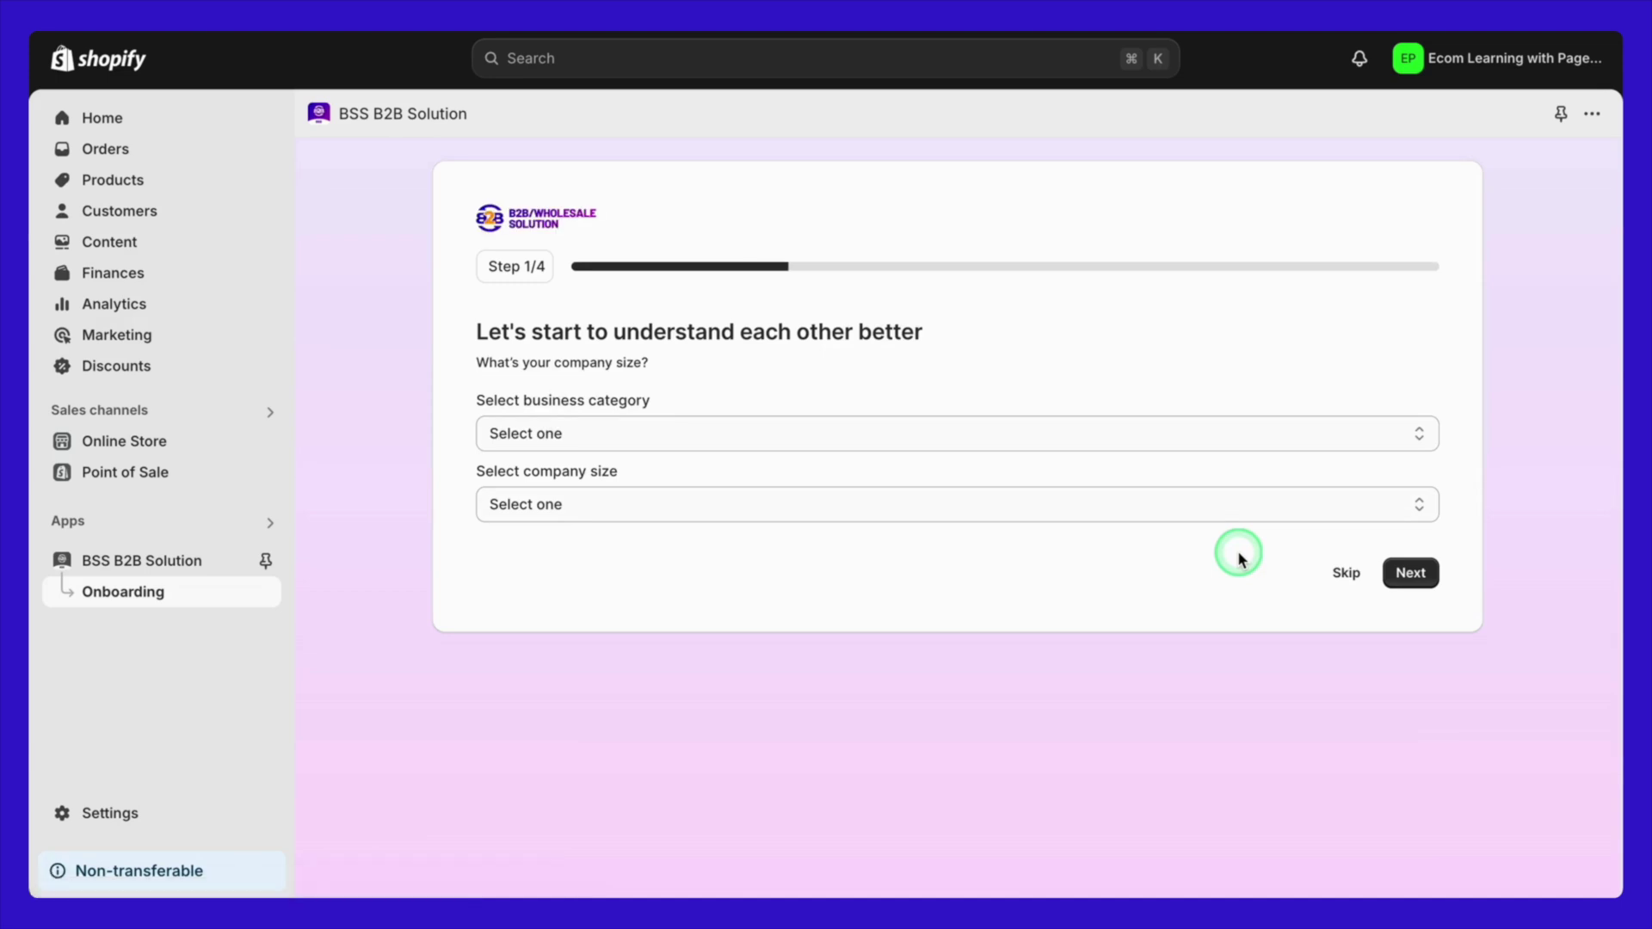
{"action": "left_click", "coordinate": [1210, 434]}
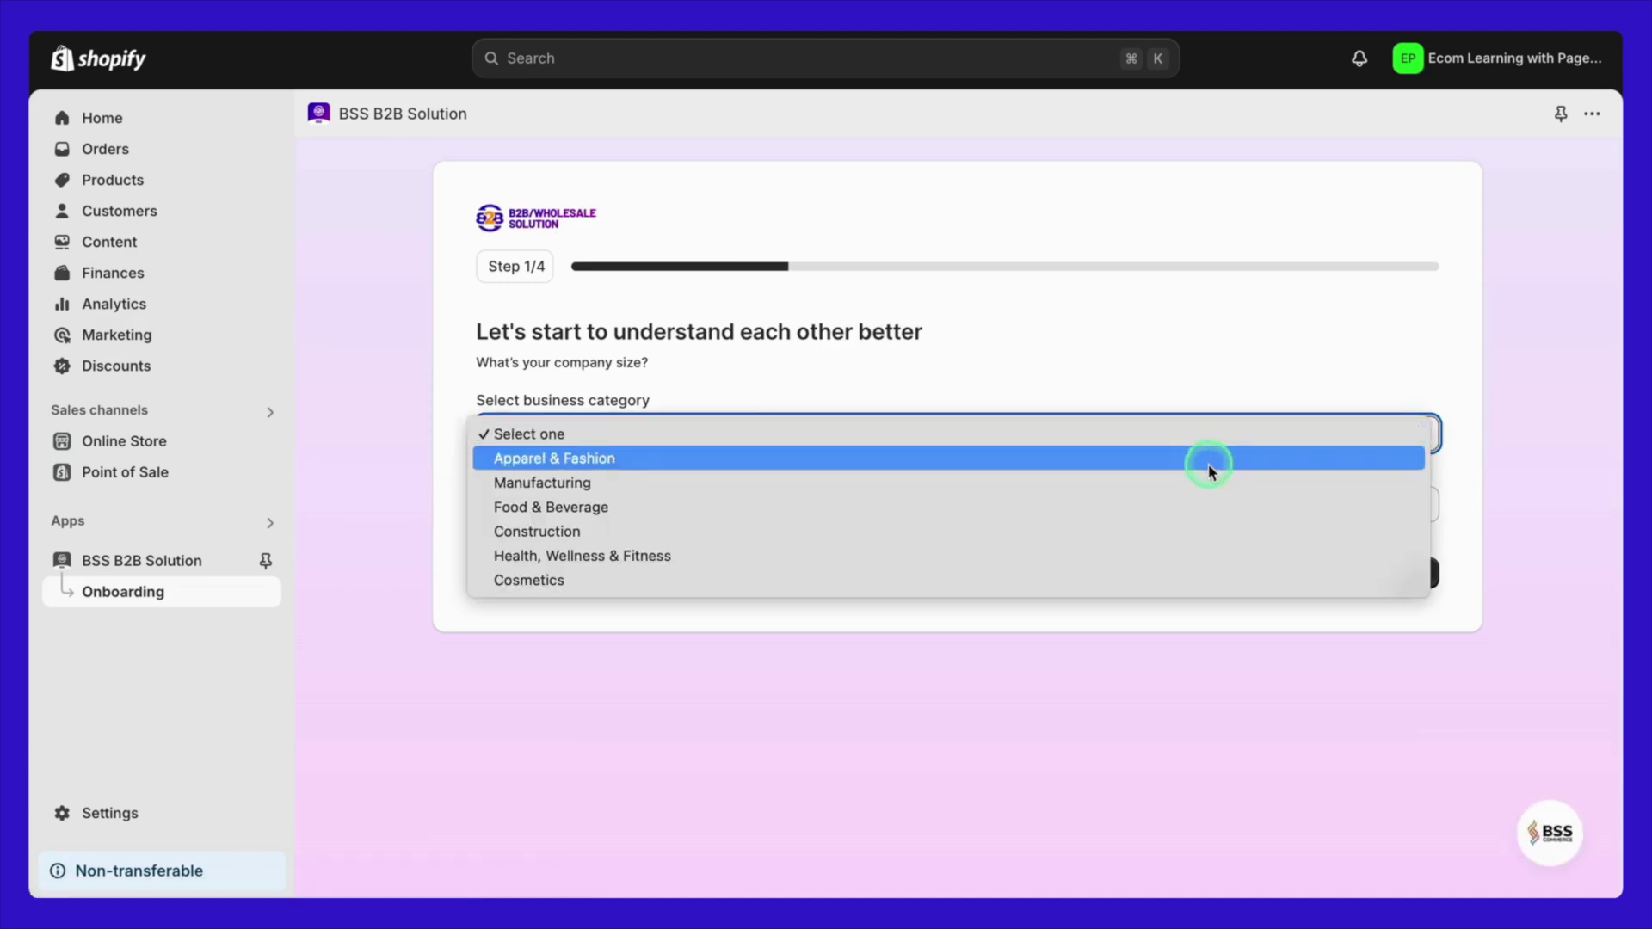
{"action": "left_click", "coordinate": [1210, 457]}
{"action": "left_click", "coordinate": [1144, 506]}
{"action": "left_click", "coordinate": [1133, 534]}
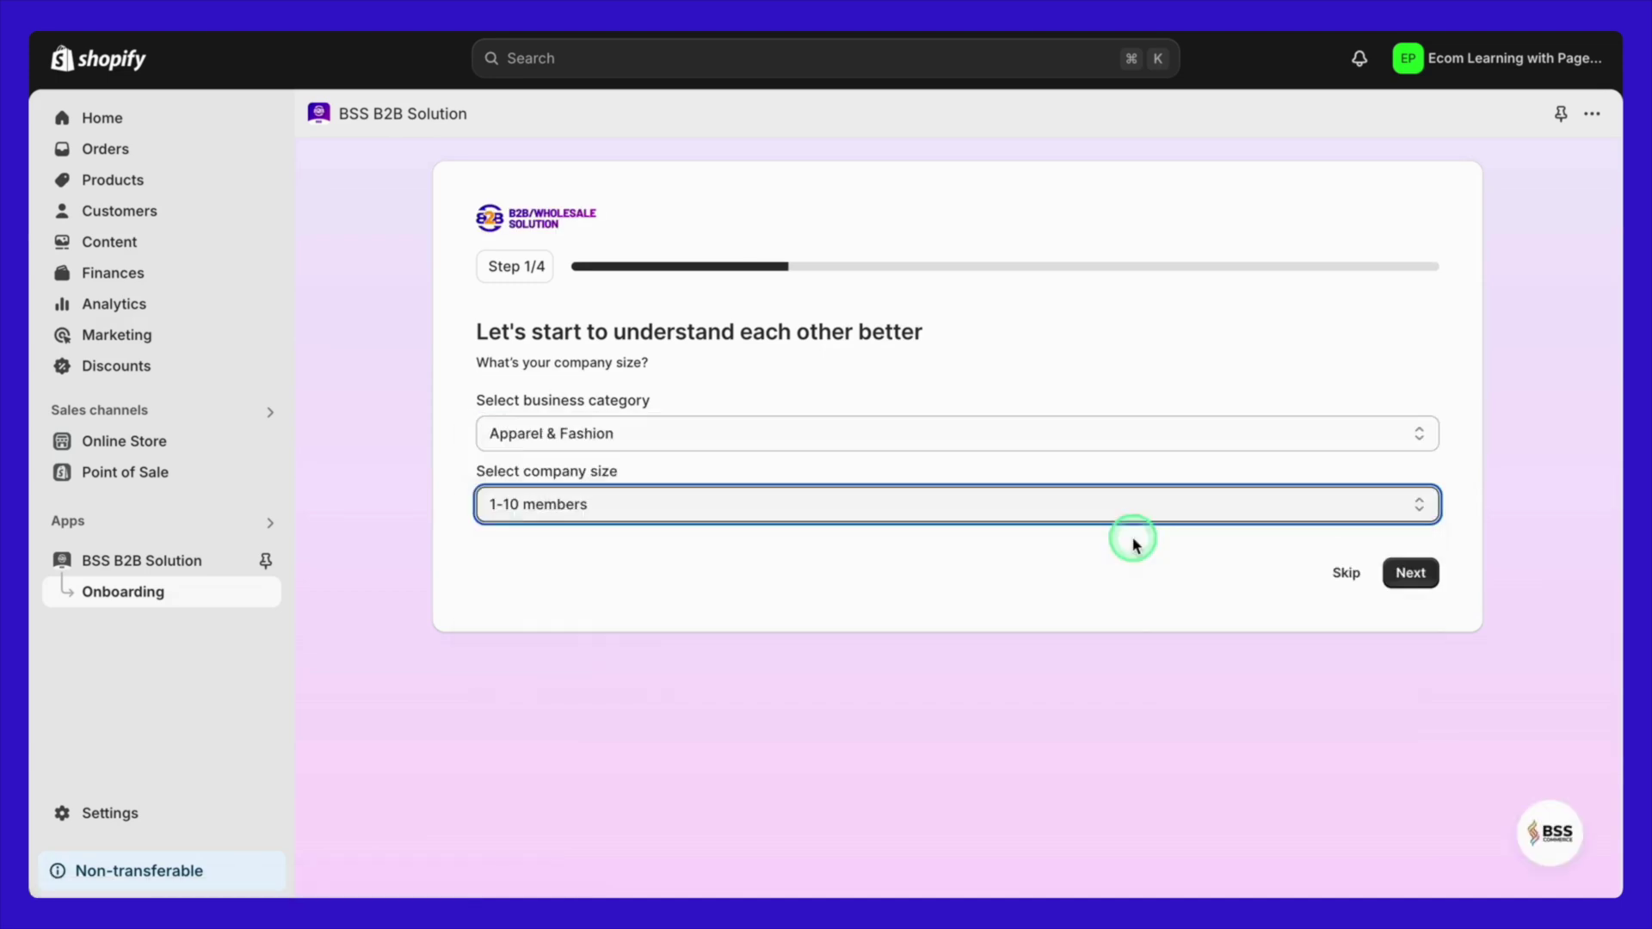
{"action": "left_click", "coordinate": [1432, 589]}
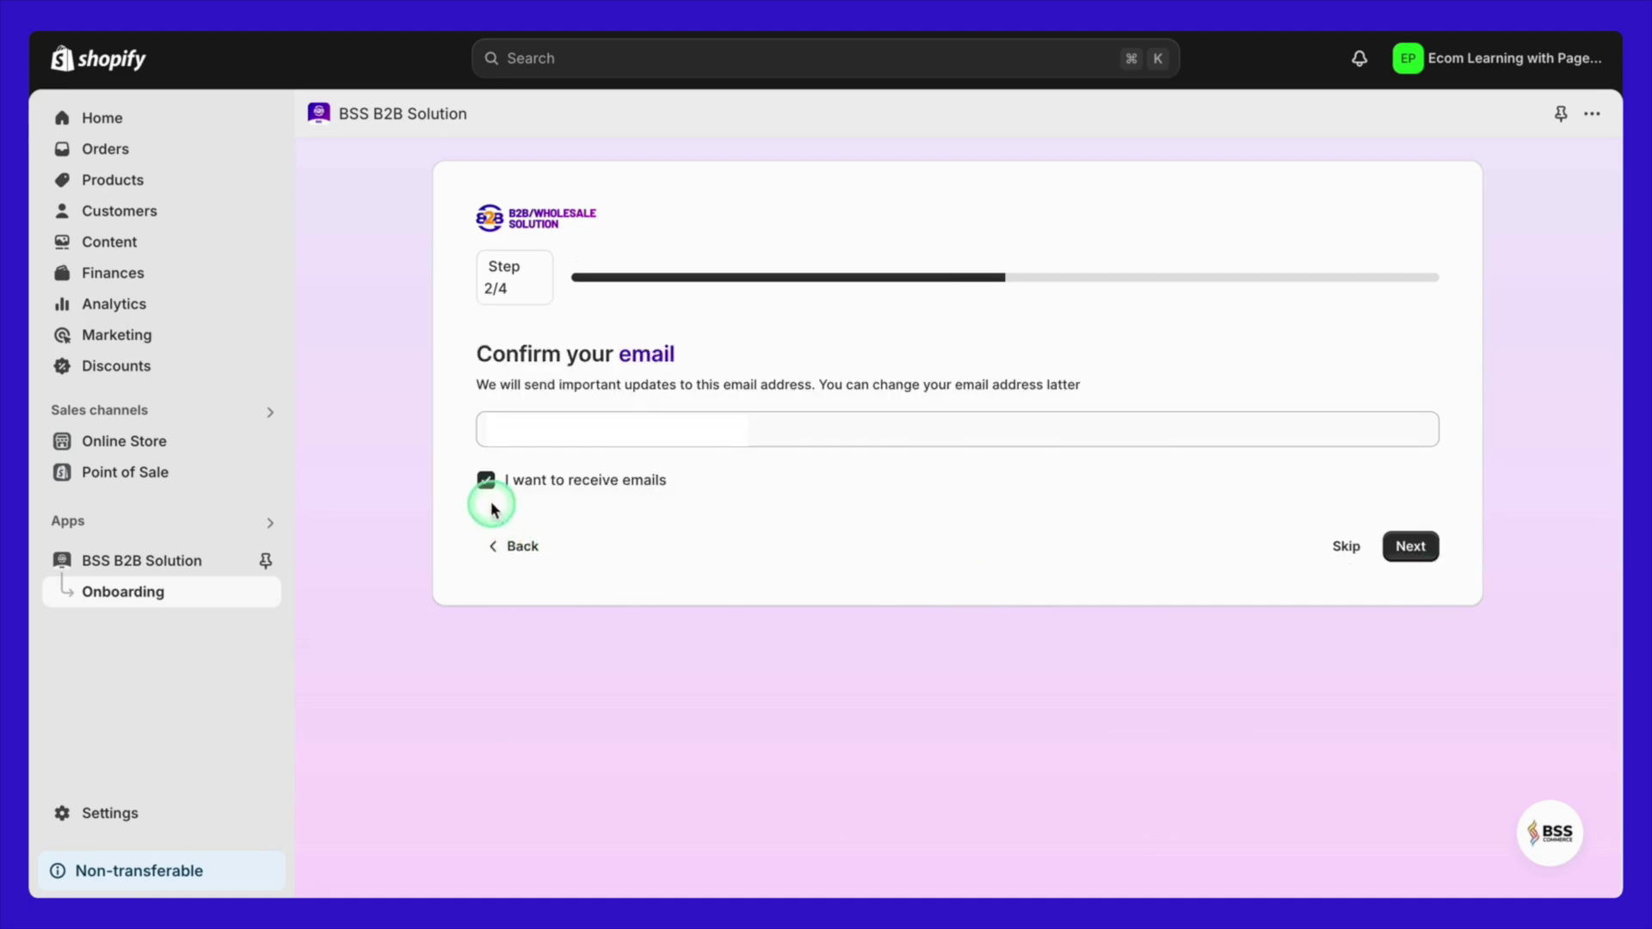
{"action": "left_click", "coordinate": [1411, 547]}
- Choose Registration management, Promotion, Exempt/Display tax, Currency, Custom pricing, Order & invoice management, and Shipping
{"action": "scroll", "coordinate": [1346, 590], "scroll_direction": "down", "scroll_amount": 2}
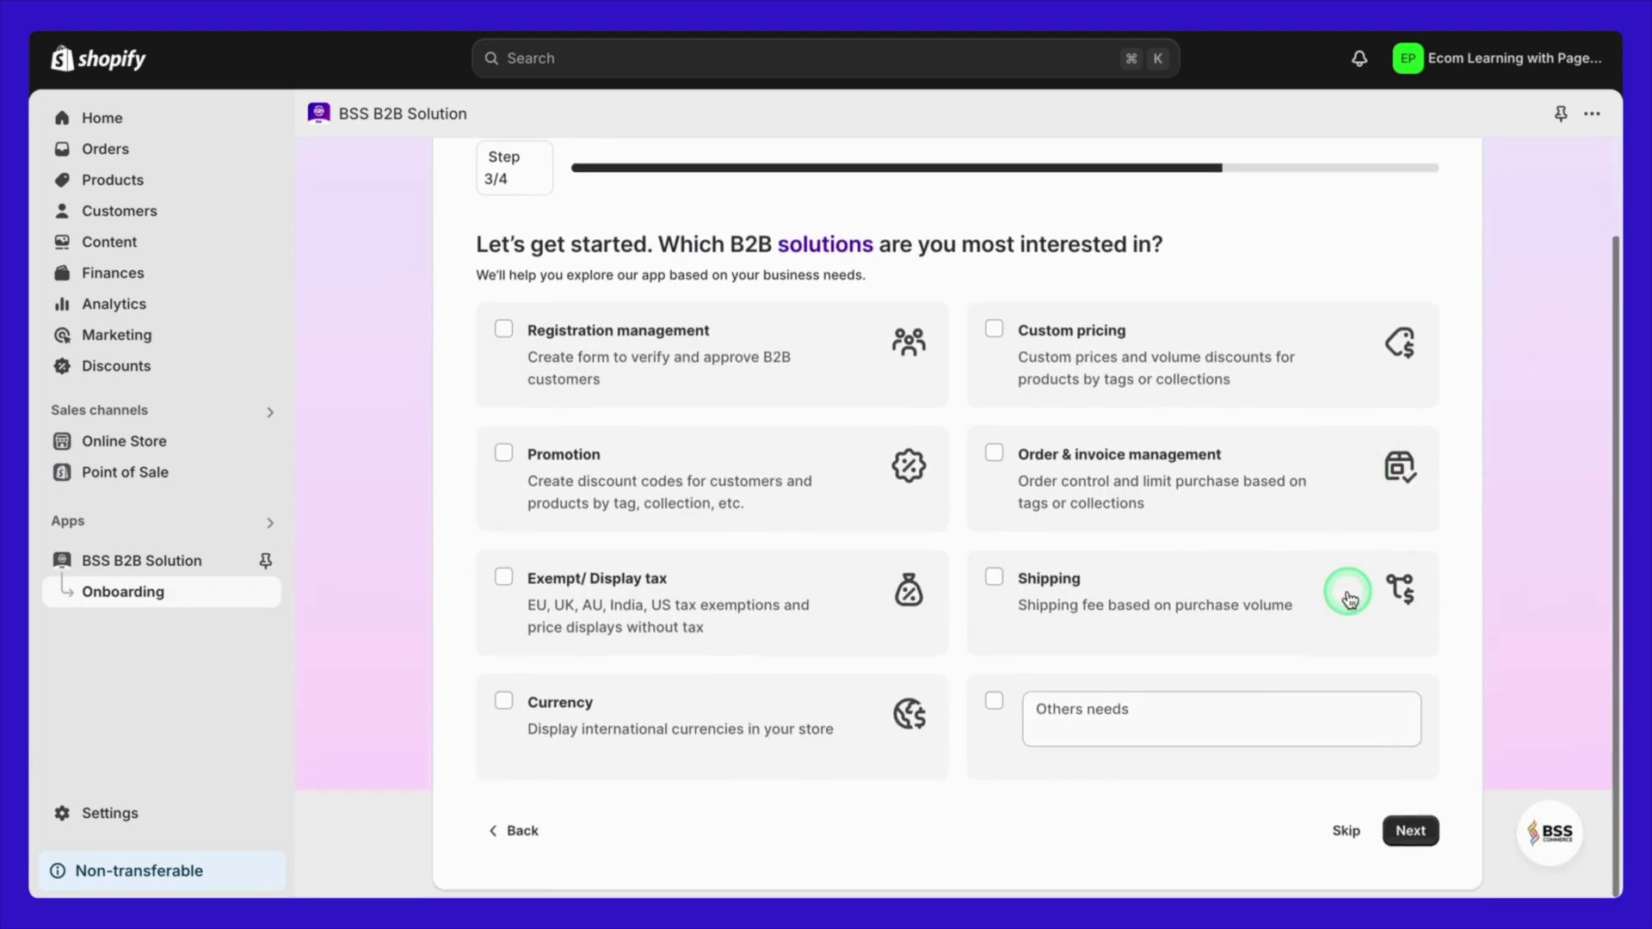
{"action": "left_click", "coordinate": [654, 357]}
{"action": "left_click", "coordinate": [627, 457]}
{"action": "left_click", "coordinate": [607, 615]}
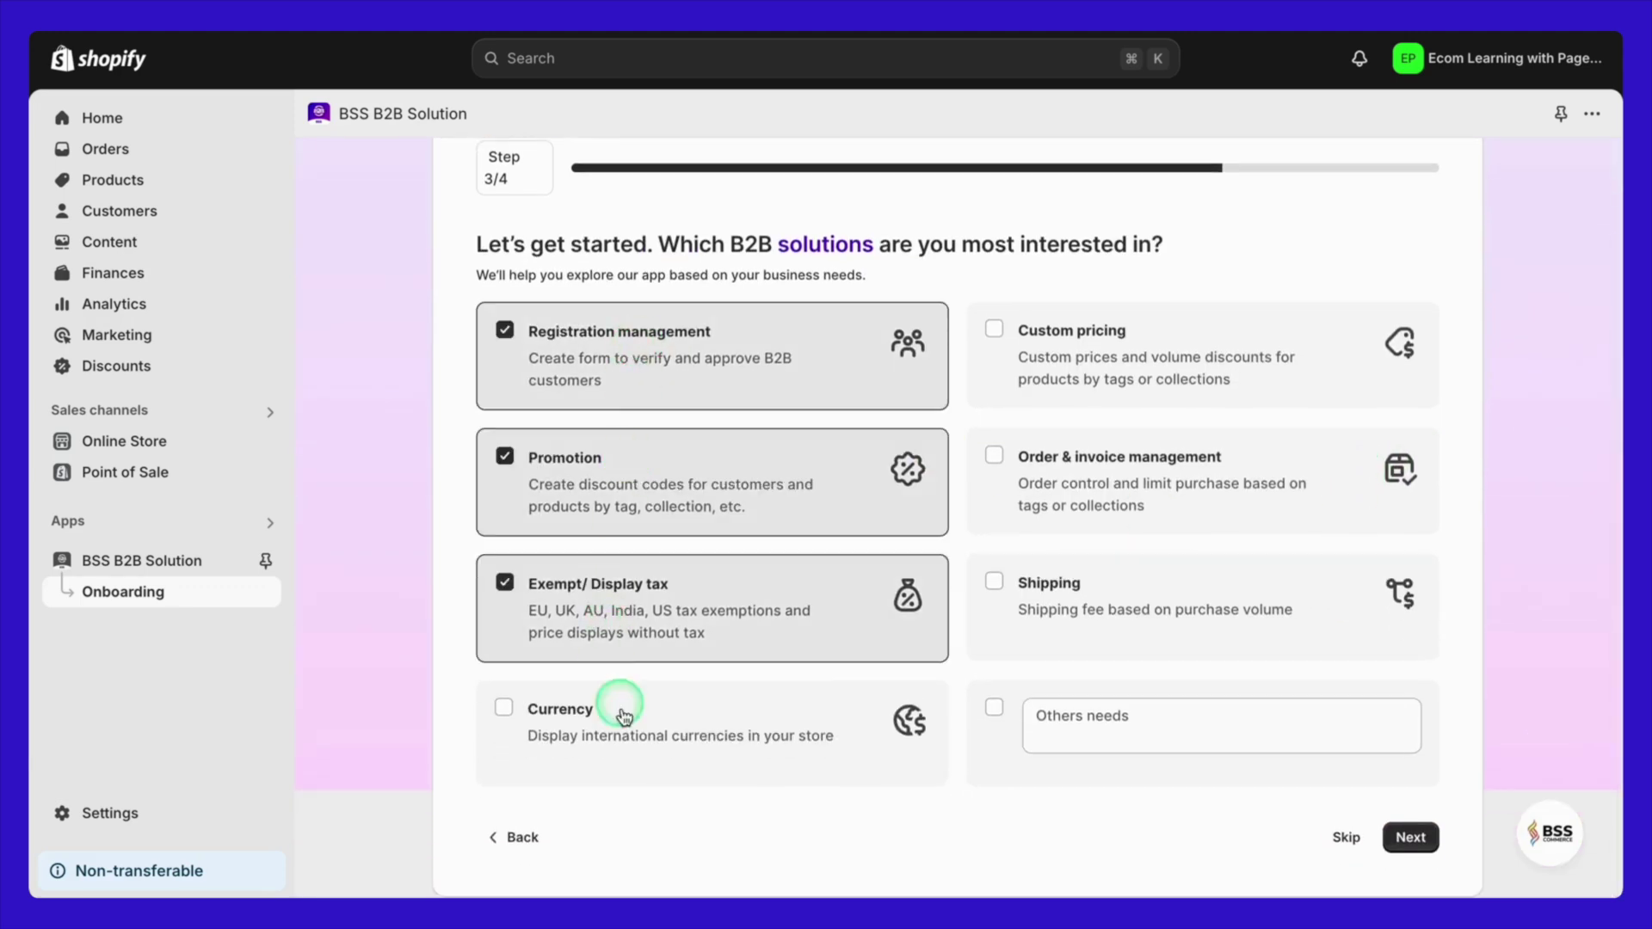
{"action": "left_click", "coordinate": [630, 739]}
{"action": "left_click", "coordinate": [1098, 334]}
{"action": "left_click", "coordinate": [1089, 478]}
{"action": "left_click", "coordinate": [1084, 616]}
{"action": "left_click", "coordinate": [1411, 837]}
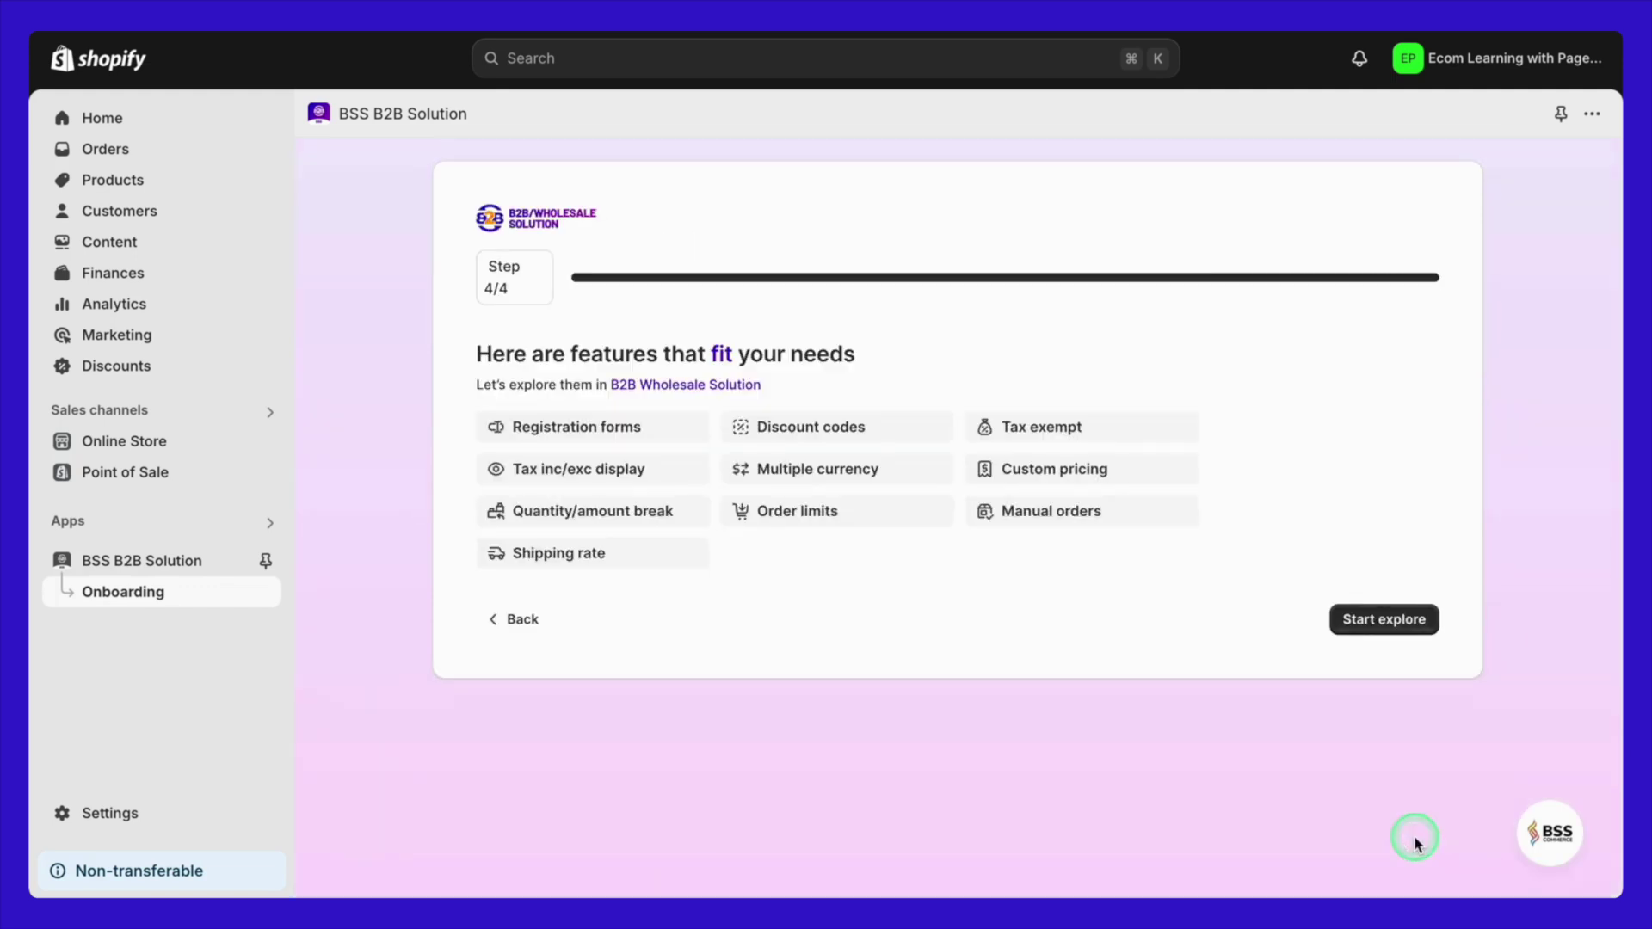
- Finish onboarding, turn on Custom pricing under B2B pricing, and open its configuration
{"action": "left_click", "coordinate": [1411, 618]}
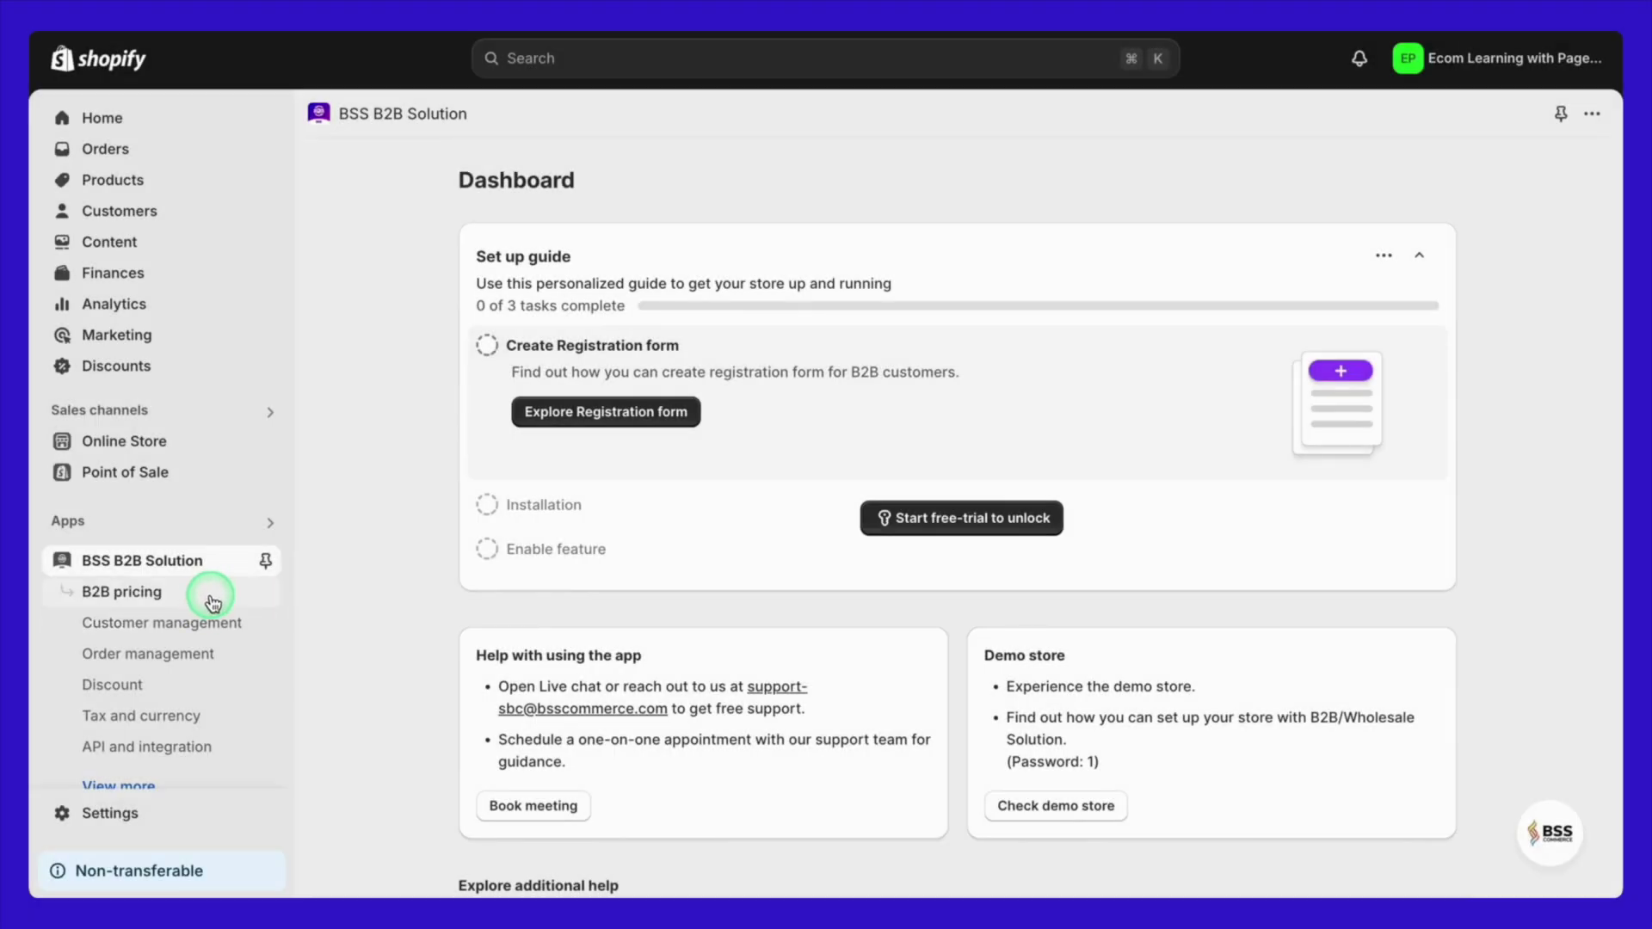
{"action": "left_click", "coordinate": [213, 602]}
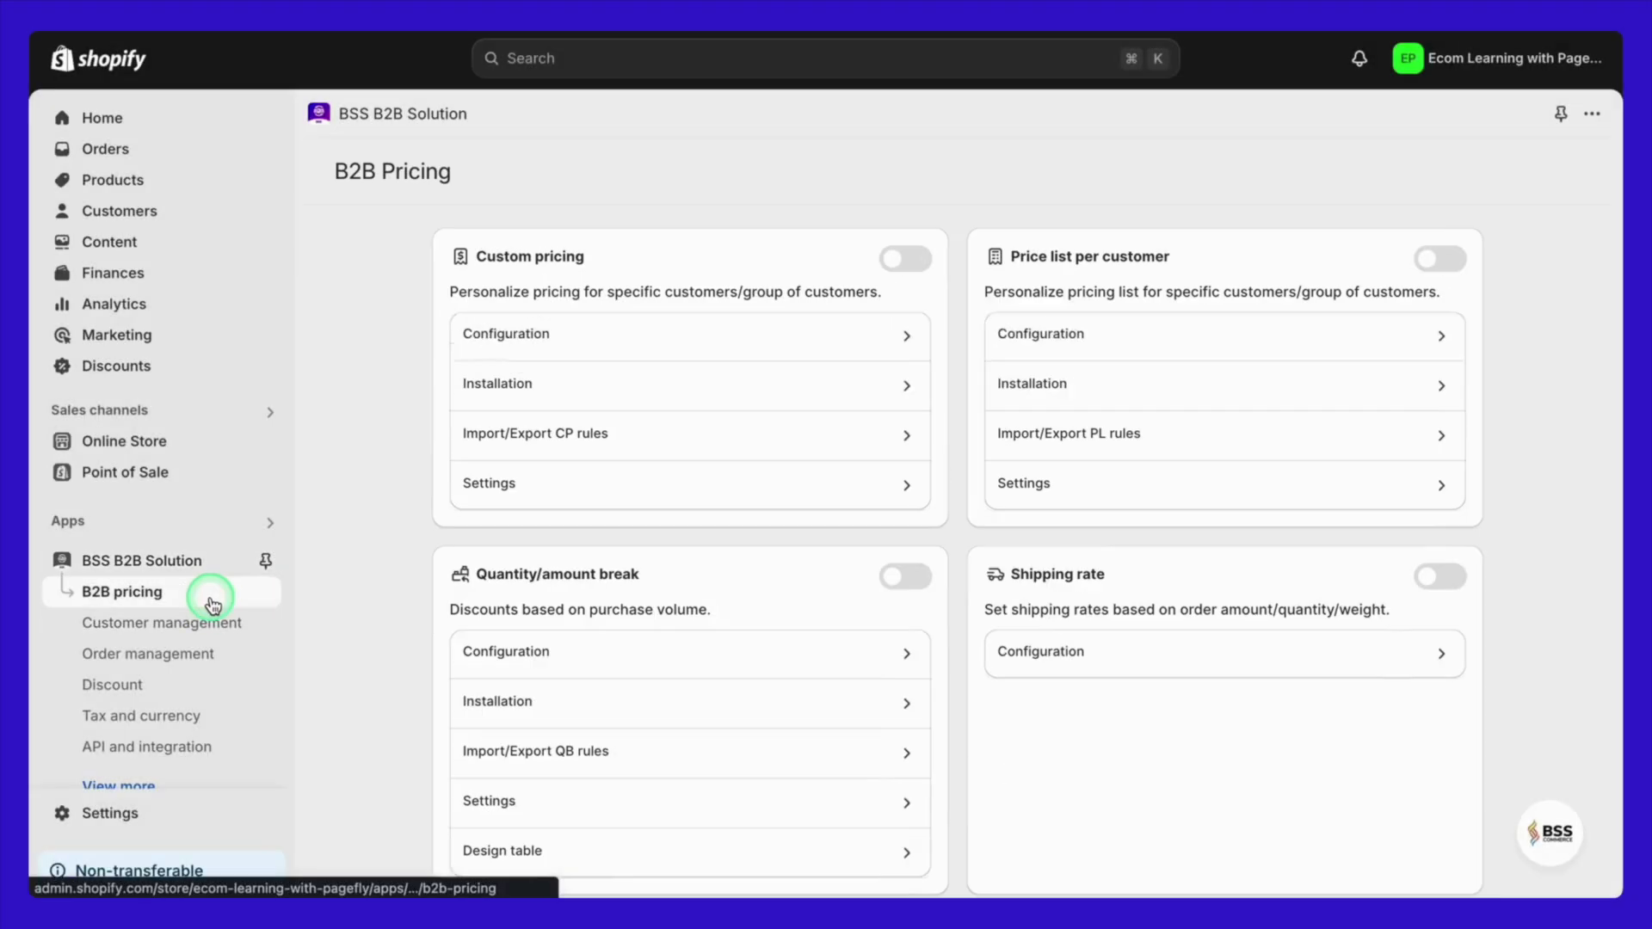
{"action": "left_click", "coordinate": [901, 267]}
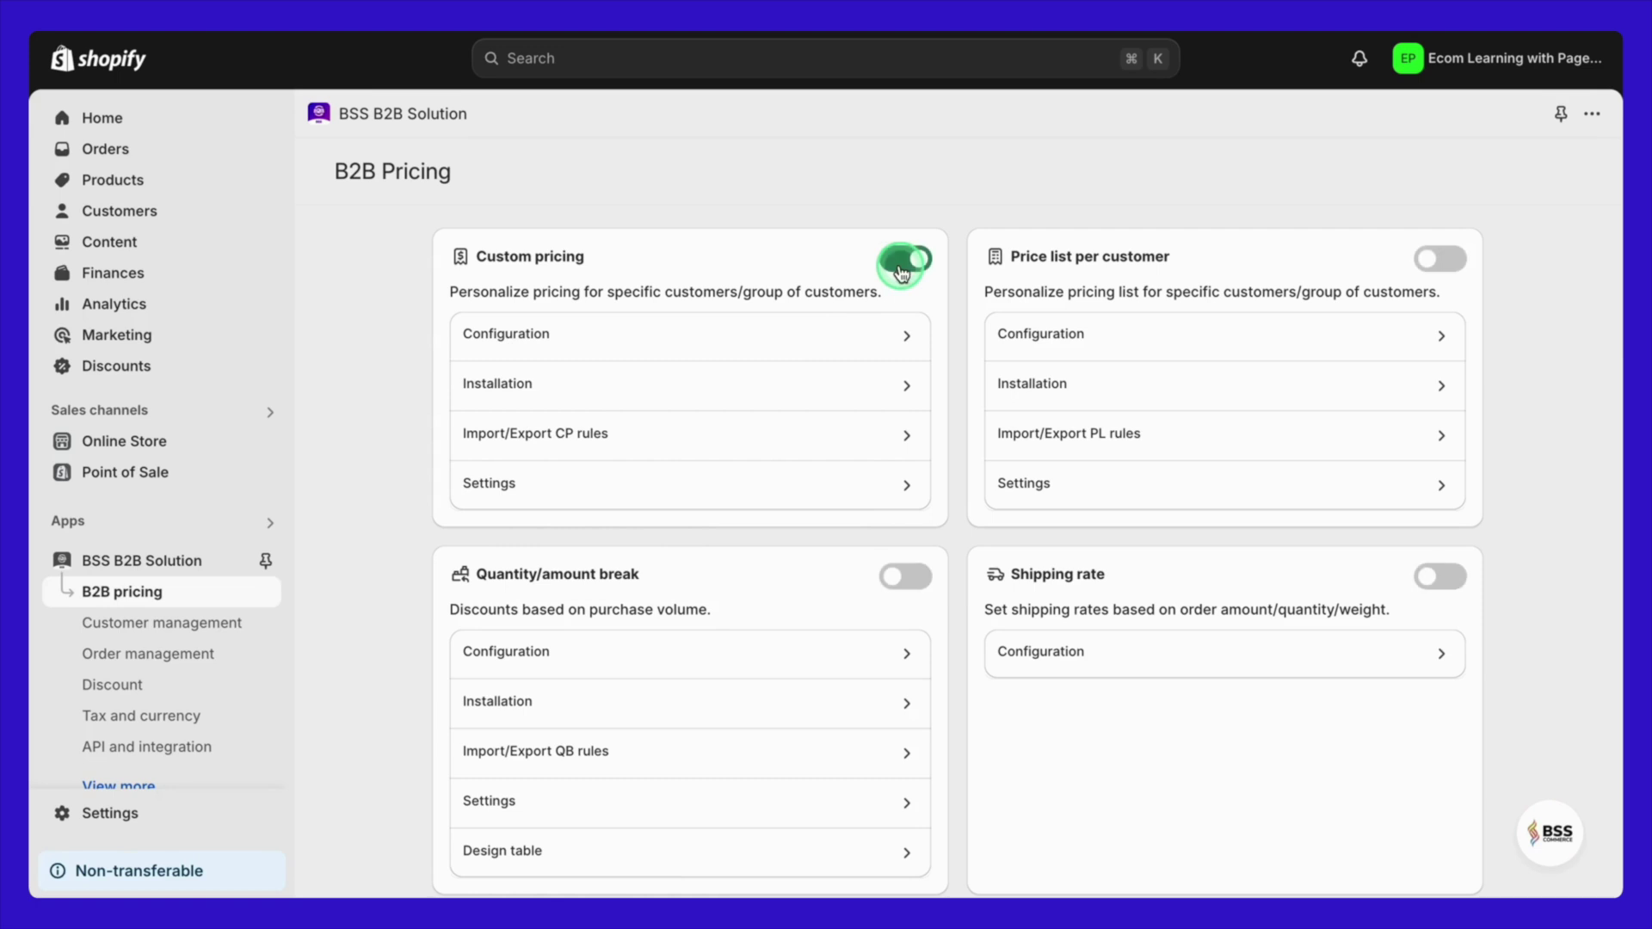
{"action": "left_click", "coordinate": [883, 346]}
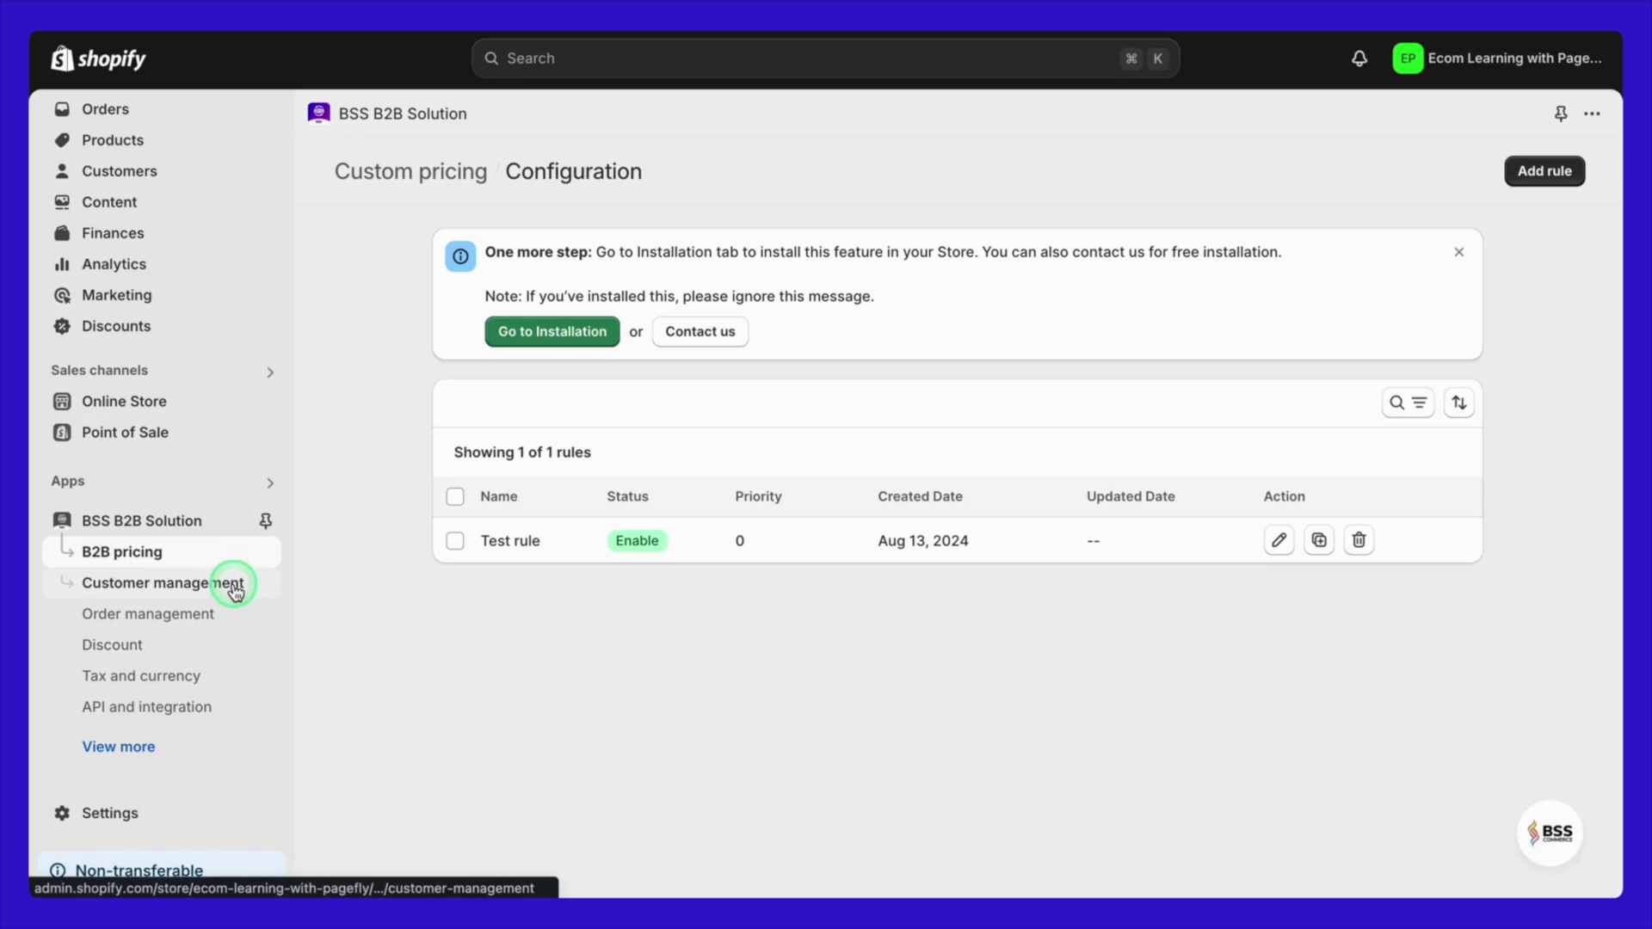
- Browse the Customer management, Order management and Advanced settings pages of the app
{"action": "left_click", "coordinate": [235, 591]}
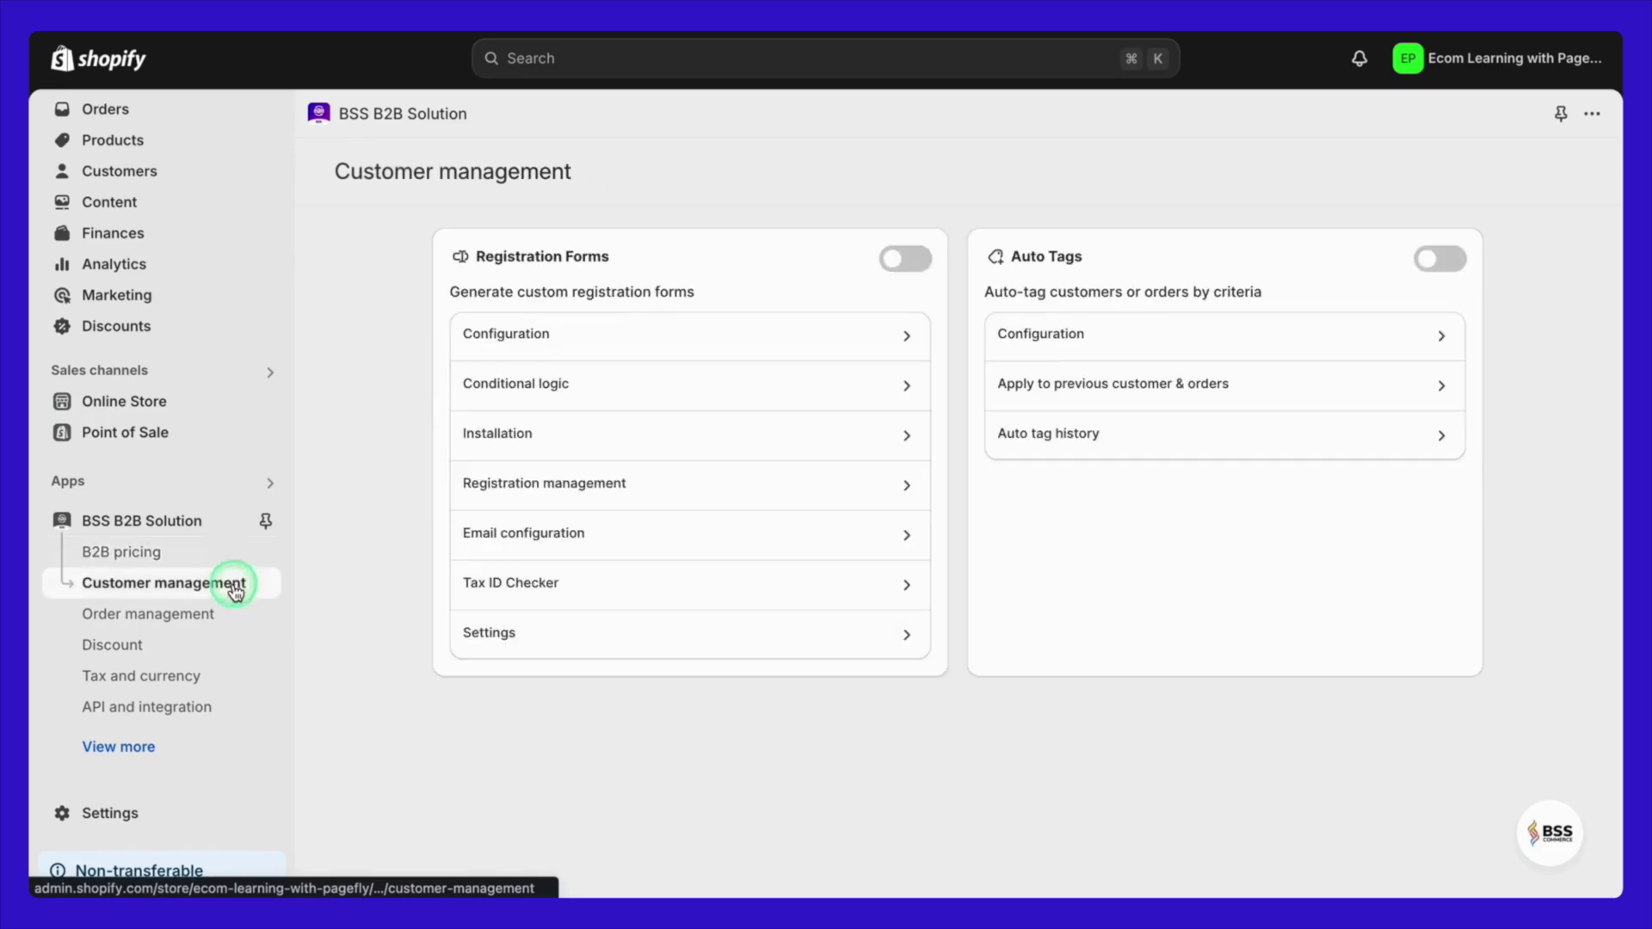
{"action": "left_click", "coordinate": [229, 614]}
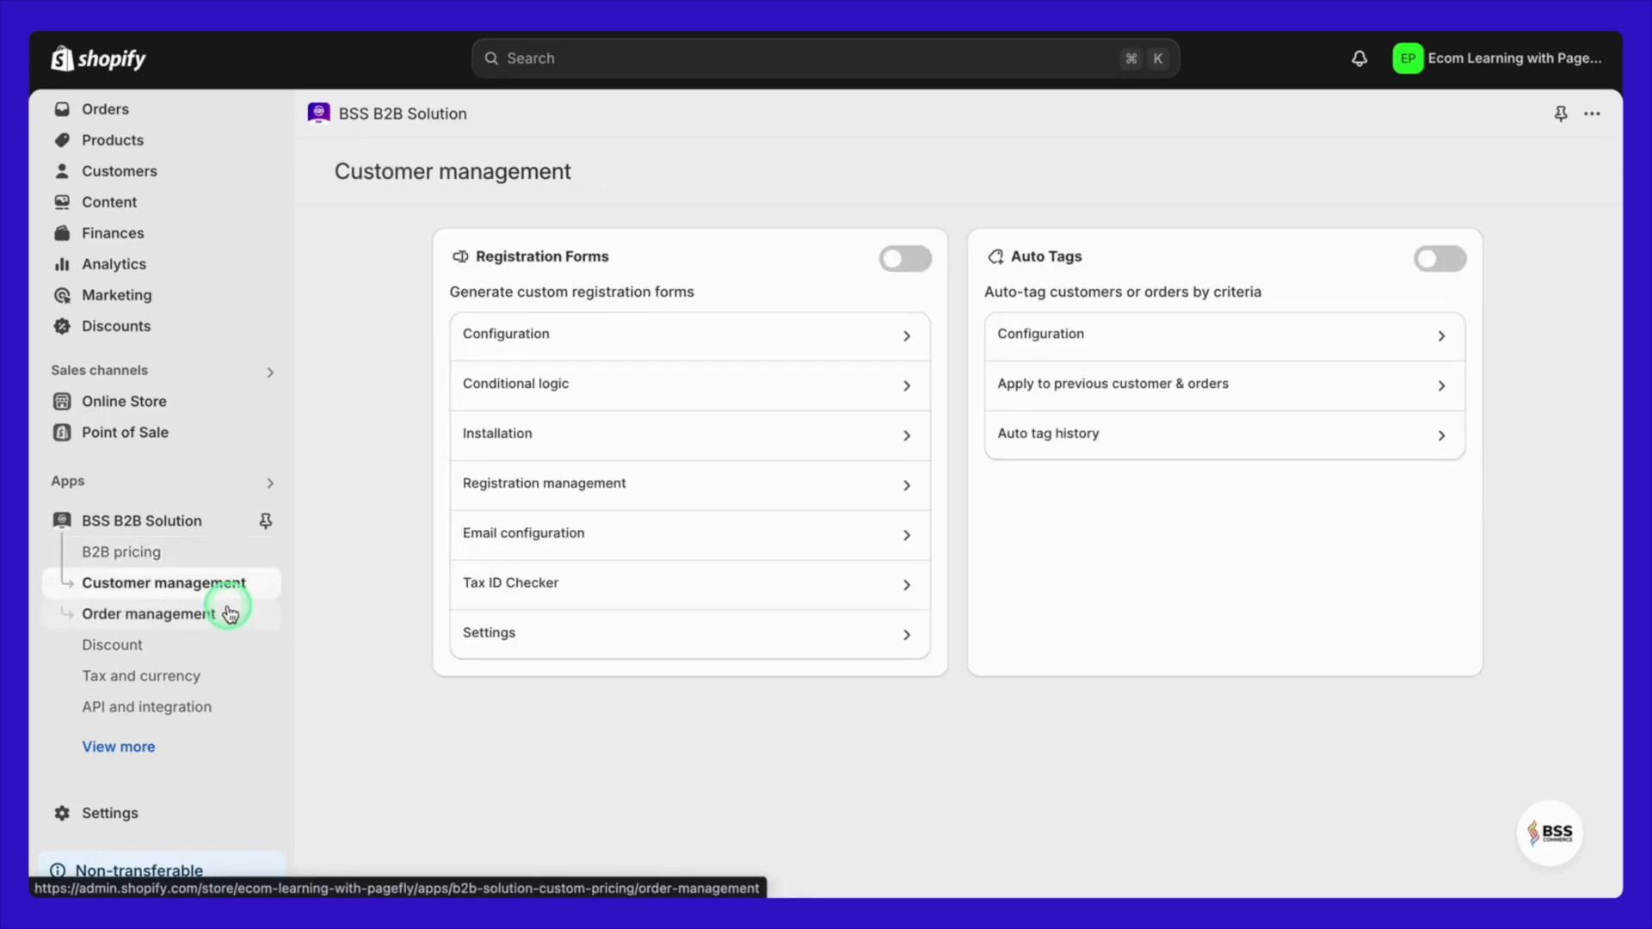
{"action": "left_click", "coordinate": [230, 614]}
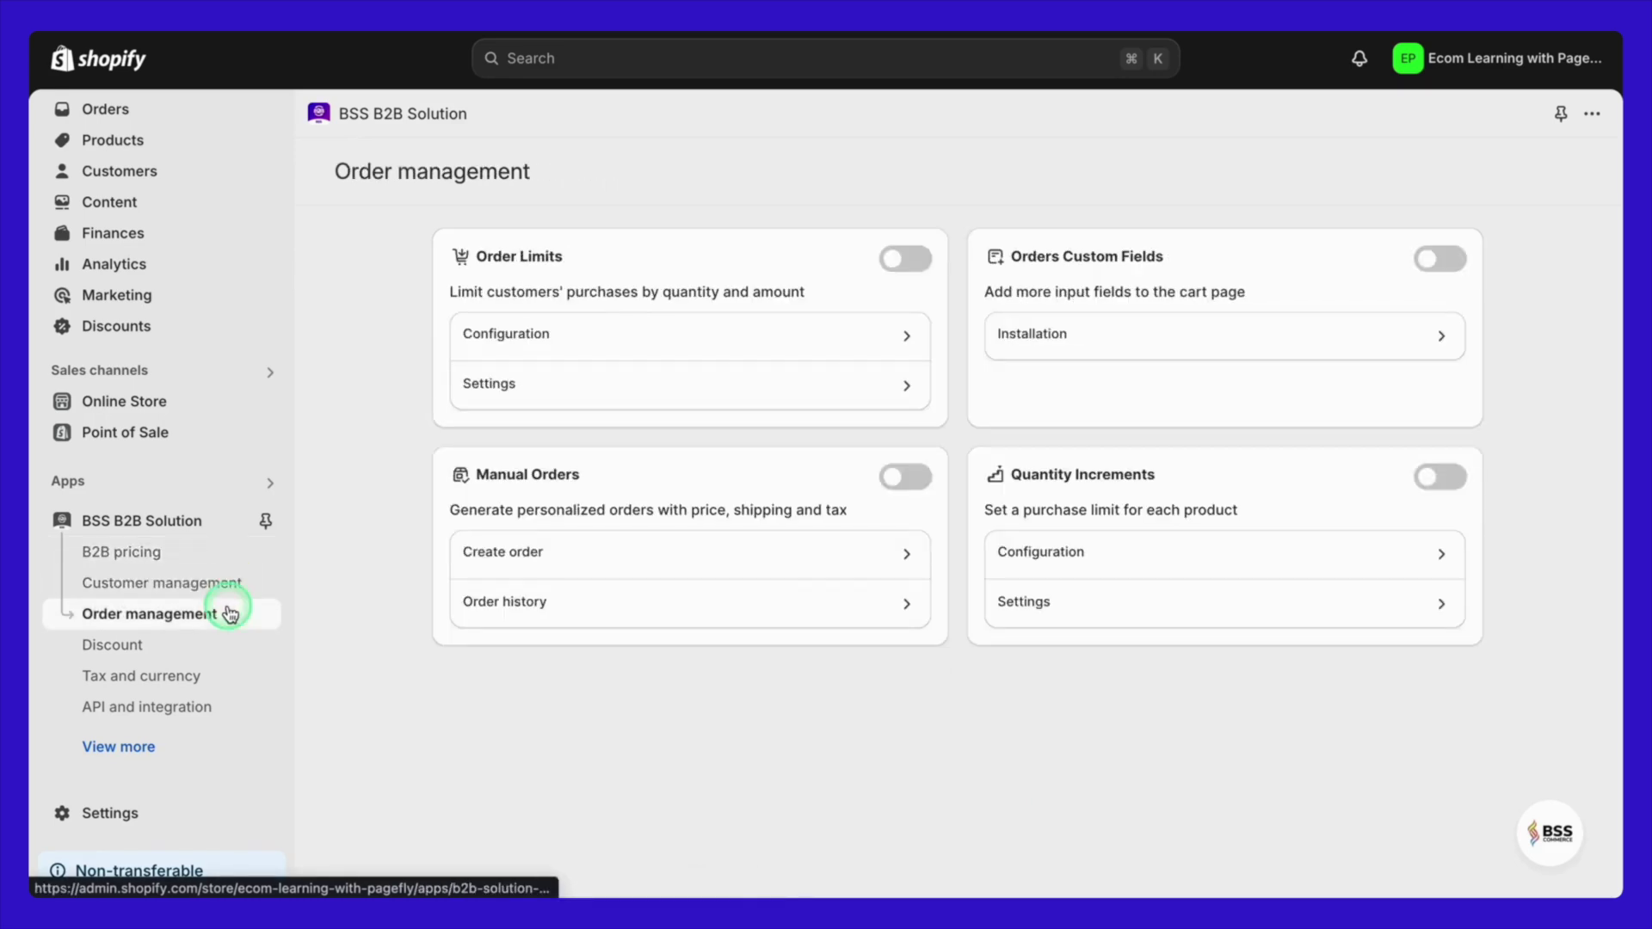
{"action": "left_click", "coordinate": [179, 746]}
{"action": "scroll", "coordinate": [175, 756], "scroll_direction": "down", "scroll_amount": 1}
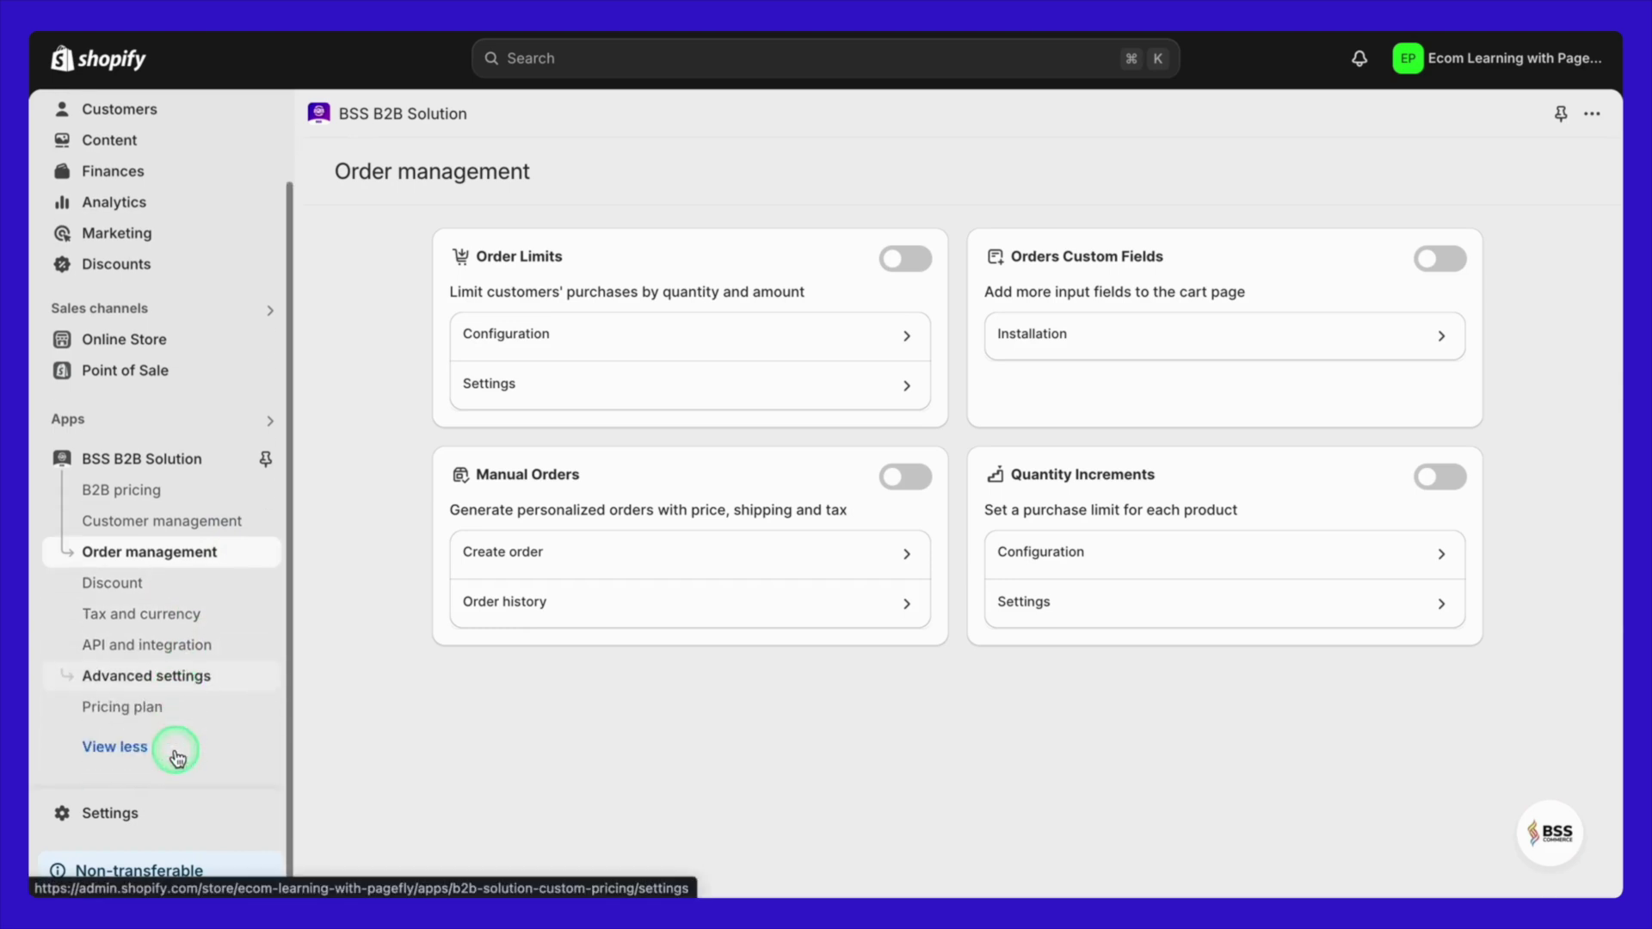
{"action": "left_click", "coordinate": [183, 672]}
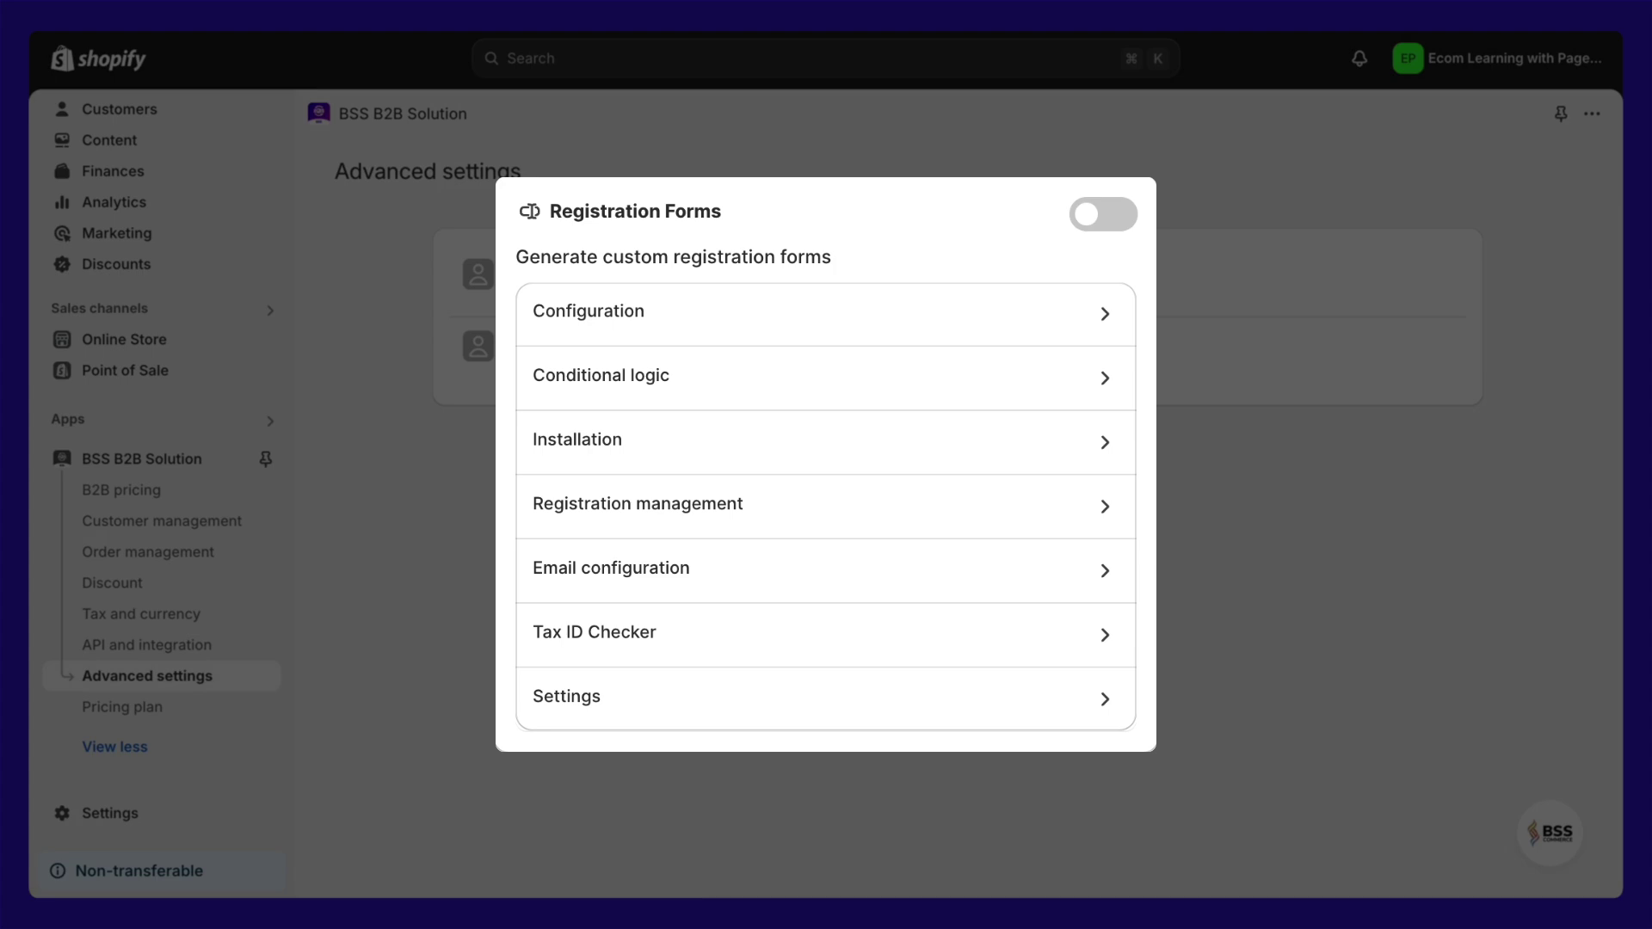
- Close the Registration Forms overlay and open Configuration under Customer management's Registration Forms
{"action": "left_click", "coordinate": [898, 503]}
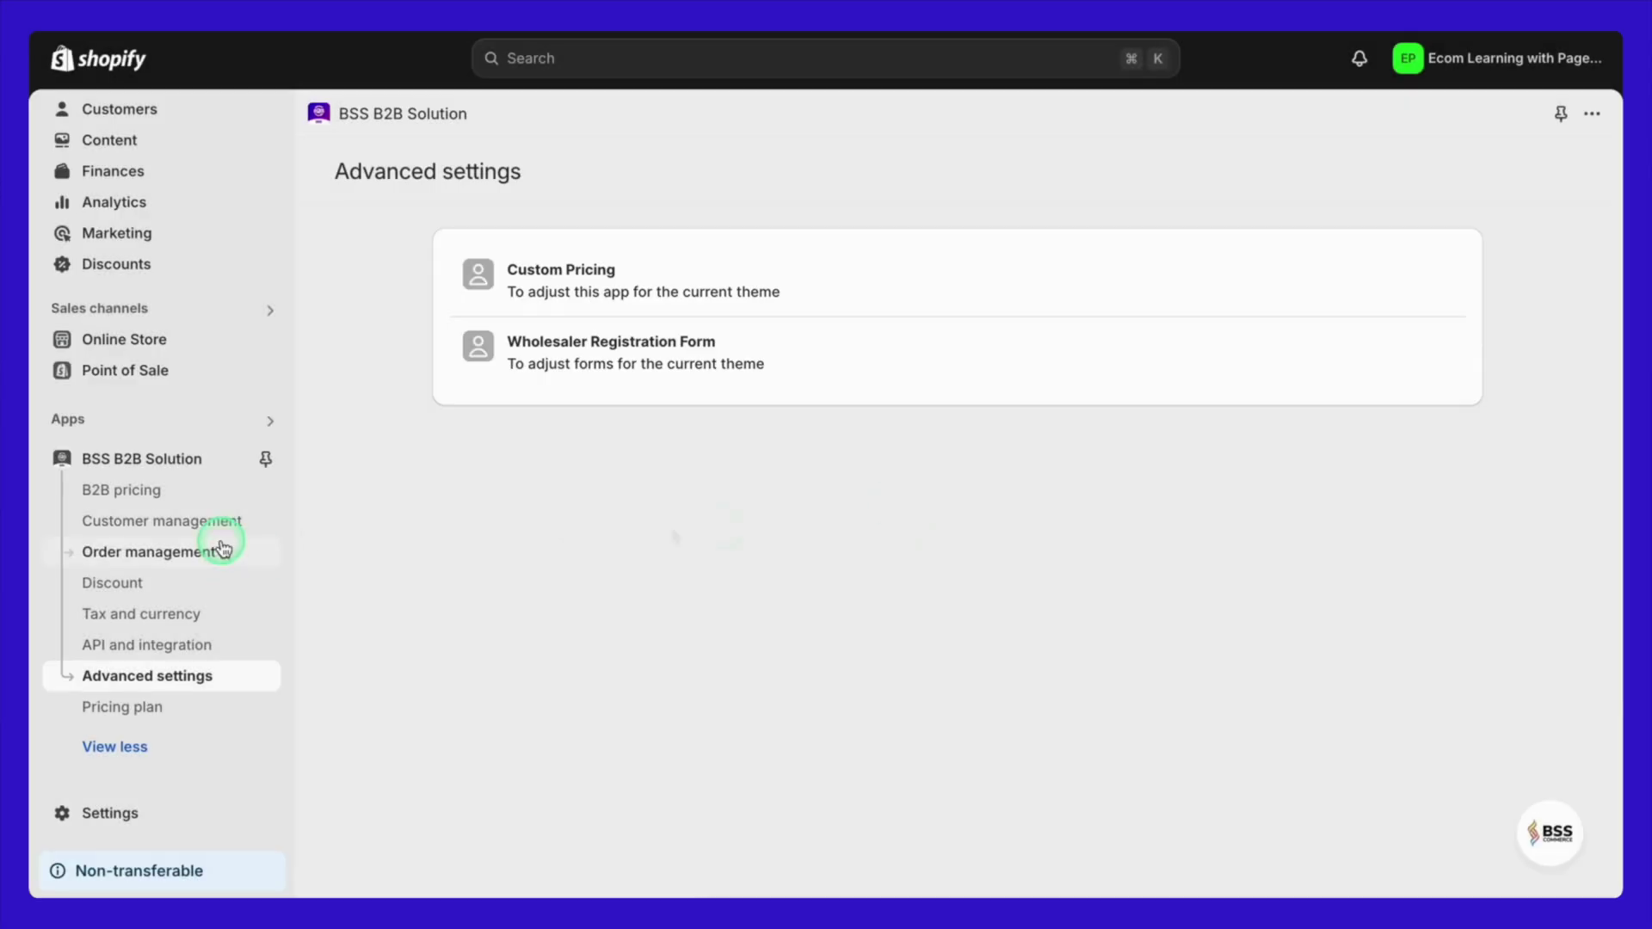
{"action": "left_click", "coordinate": [276, 526]}
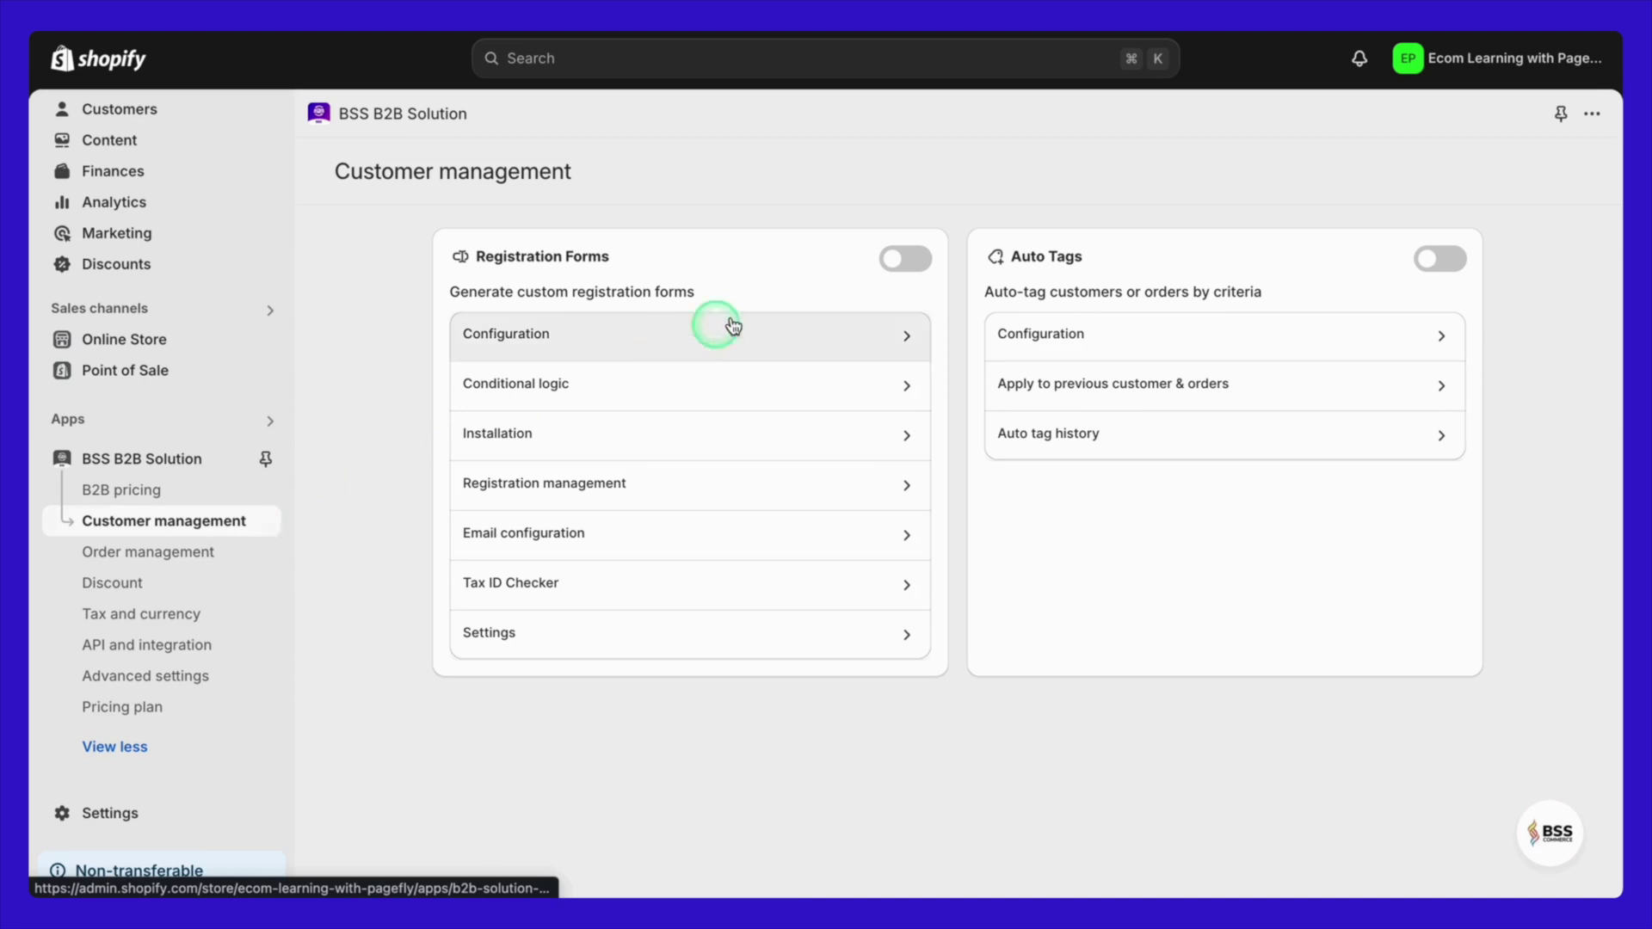
{"action": "left_click", "coordinate": [850, 343]}
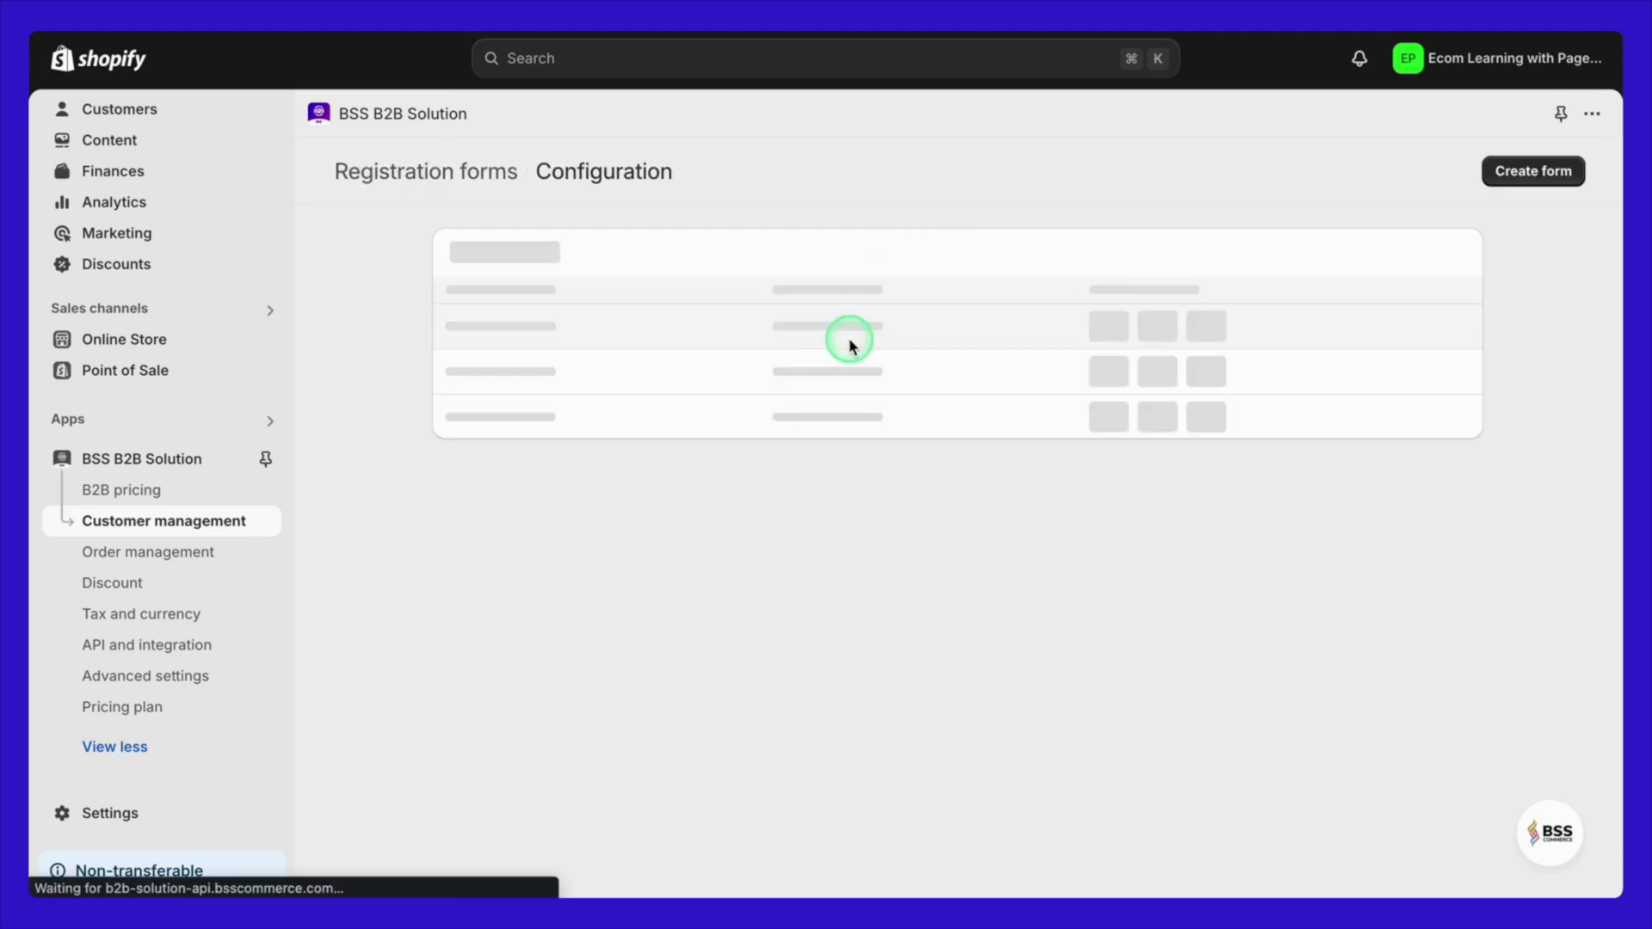
- Create a form named 'Test Form Name' with status Enable and customers auto-approved after registration
{"action": "left_click", "coordinate": [1508, 176]}
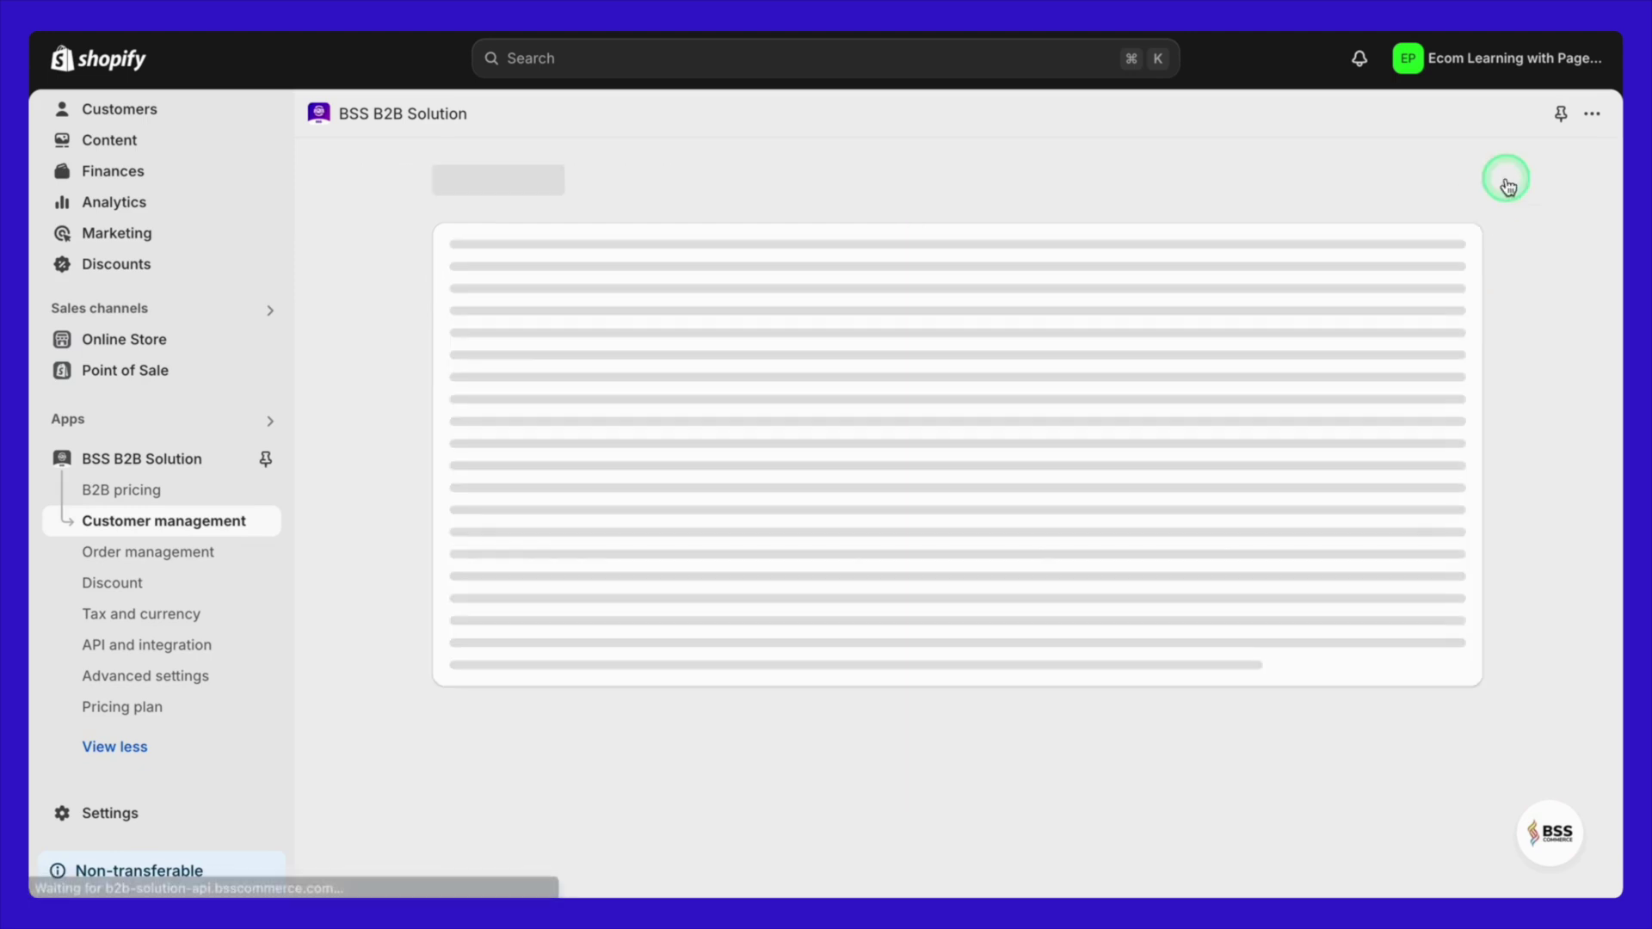
{"action": "left_click", "coordinate": [1205, 333]}
{"action": "left_click", "coordinate": [1039, 345]}
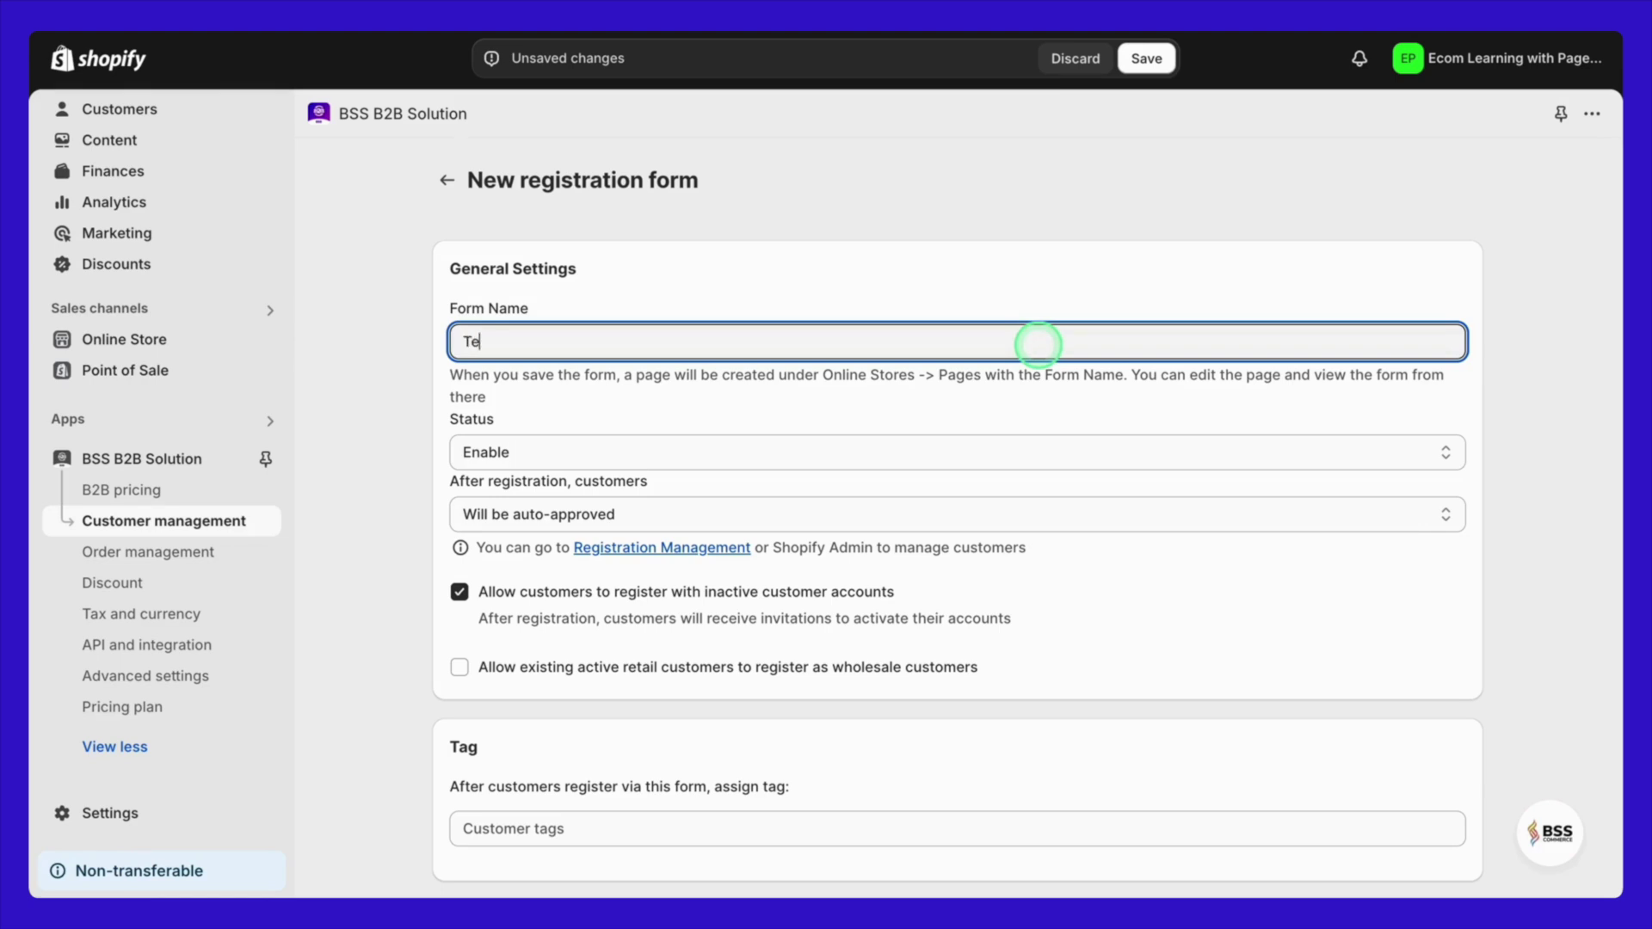
{"action": "left_click", "coordinate": [957, 455]}
{"action": "left_click", "coordinate": [957, 455]}
{"action": "left_click", "coordinate": [947, 515]}
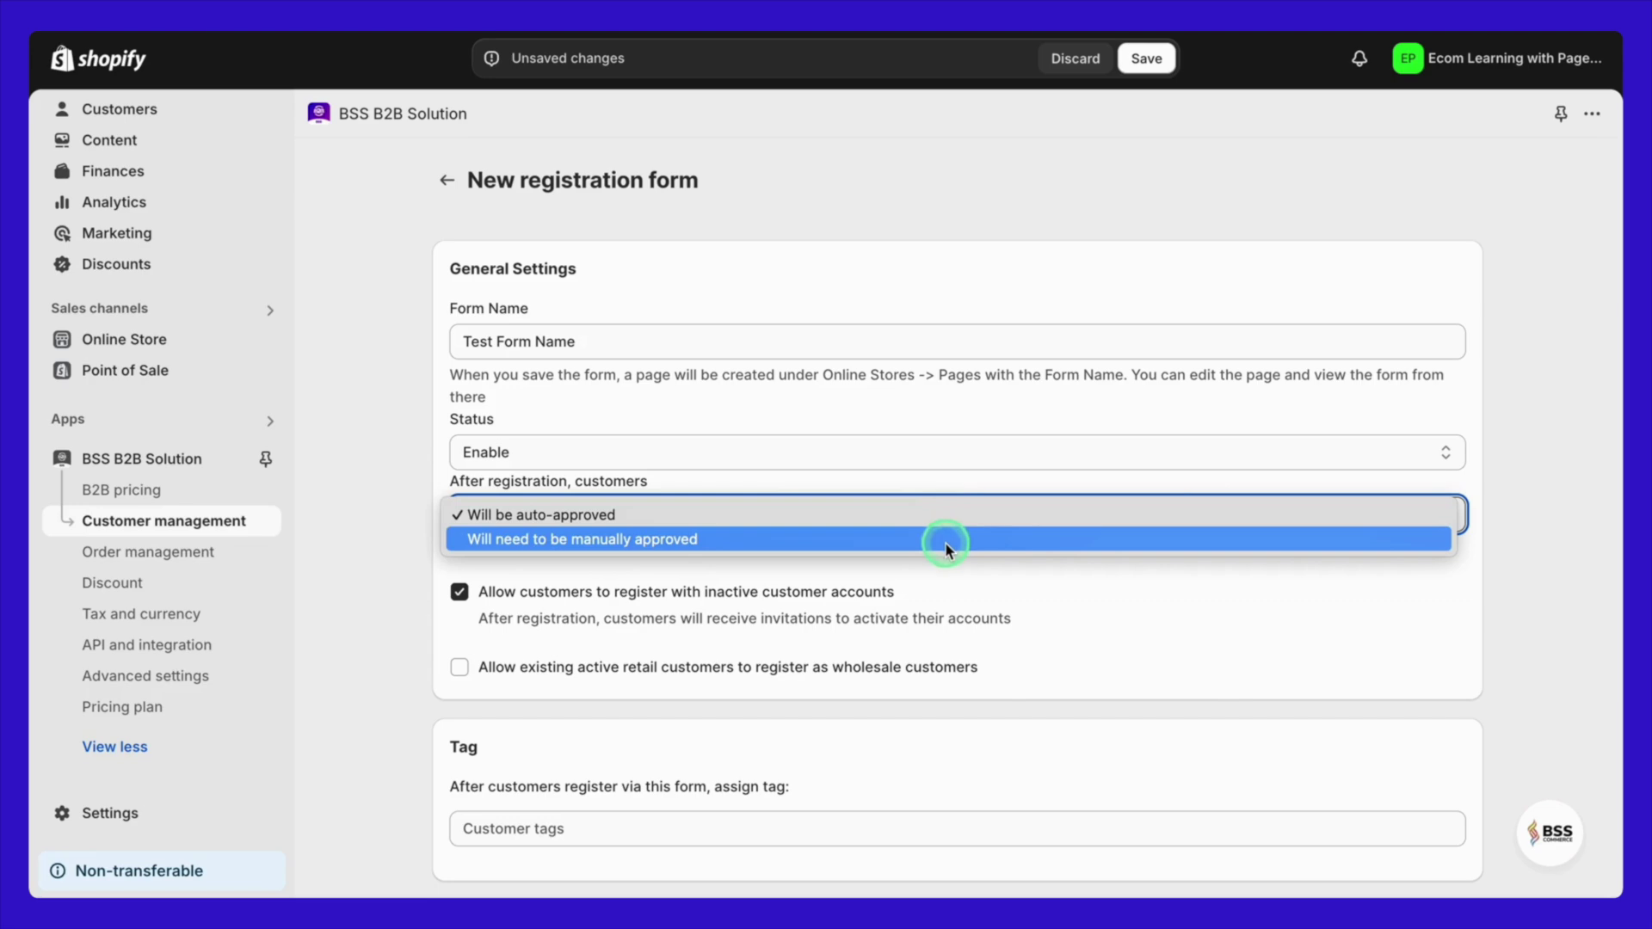
{"action": "left_click", "coordinate": [948, 516]}
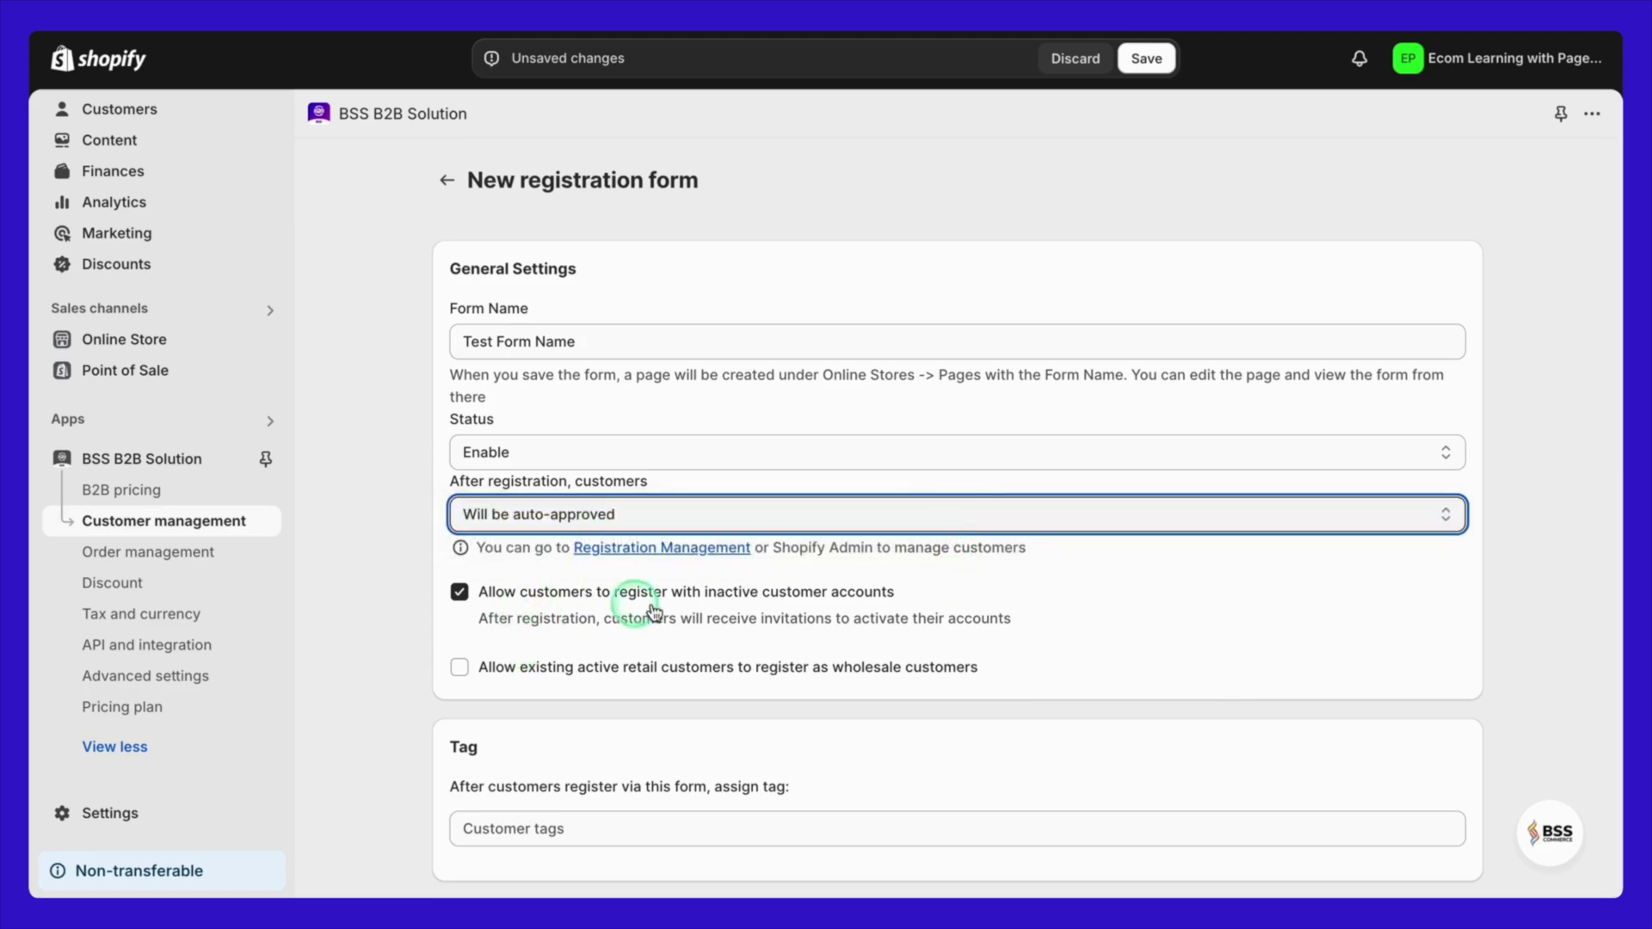
{"action": "scroll", "coordinate": [885, 612], "scroll_direction": "down", "scroll_amount": 8}
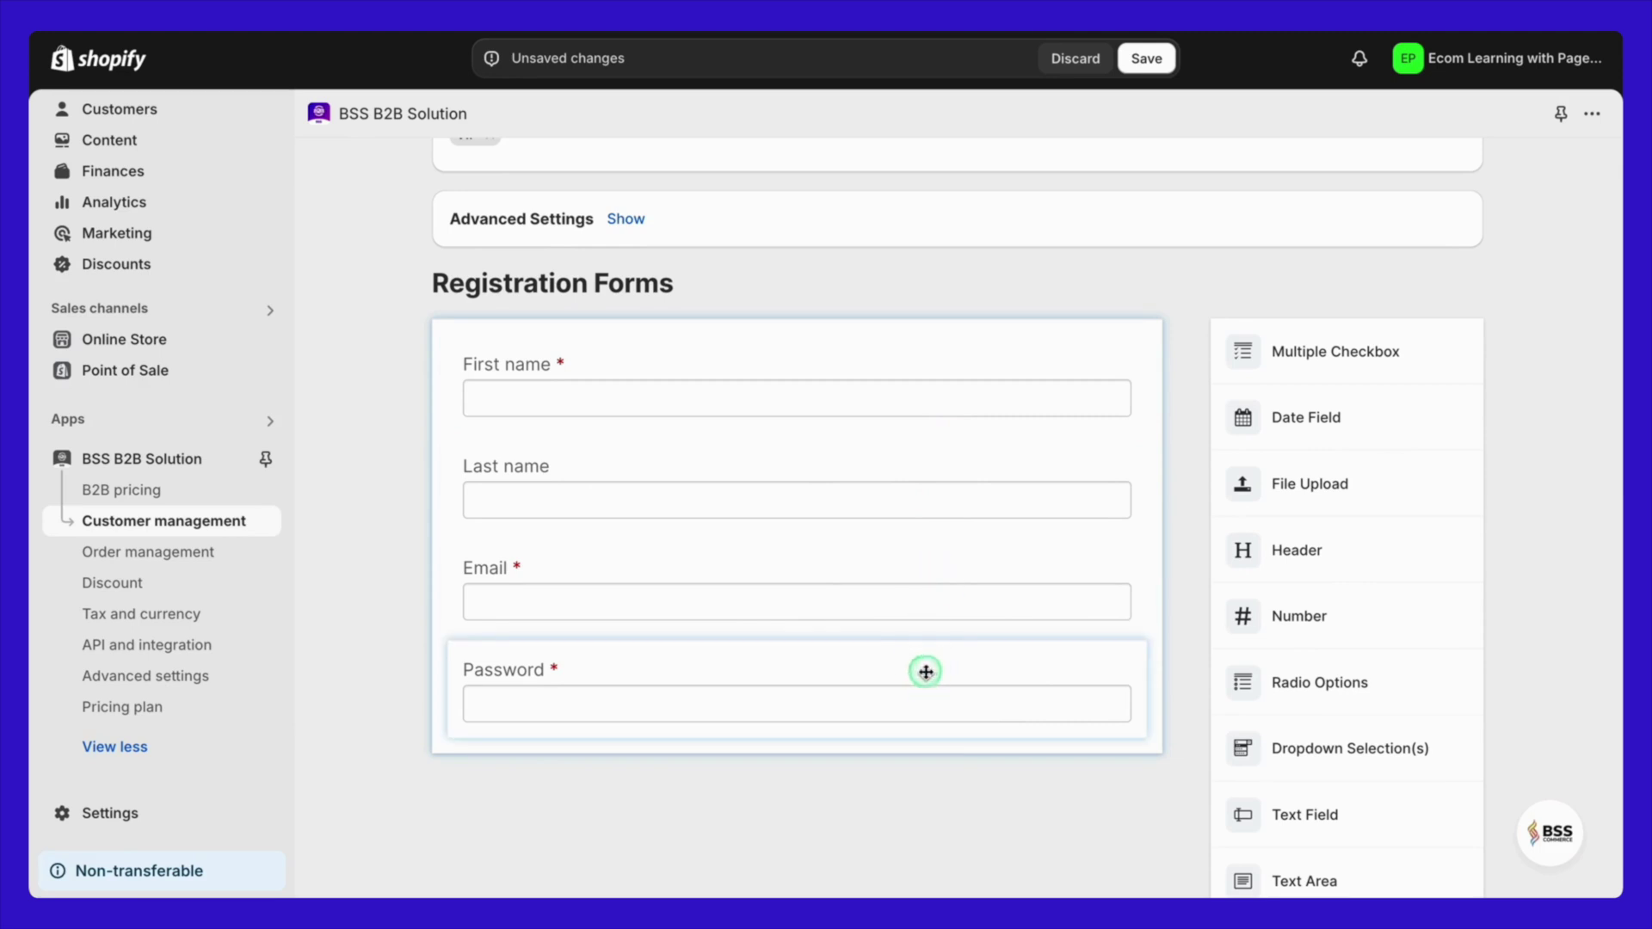
- Expand Show more custom fields to list tax validation, phone, company and address field types
{"action": "scroll", "coordinate": [1064, 581], "scroll_direction": "down", "scroll_amount": 1}
{"action": "scroll", "coordinate": [1063, 581], "scroll_direction": "down", "scroll_amount": 1}
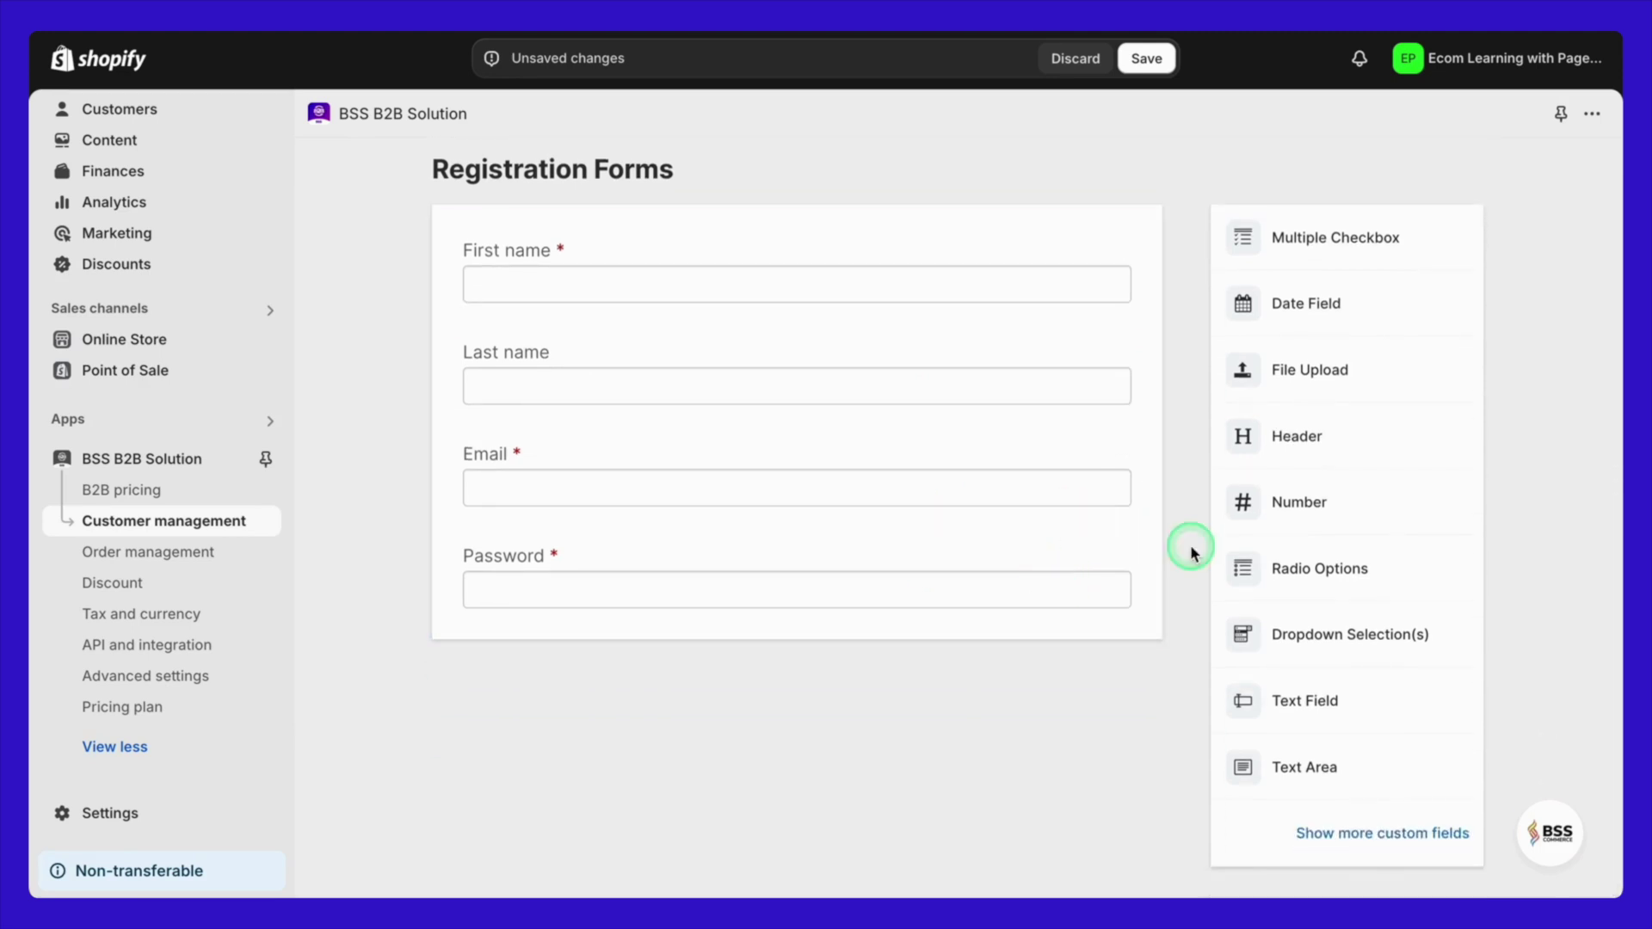
{"action": "left_click", "coordinate": [1346, 833]}
{"action": "scroll", "coordinate": [1349, 835], "scroll_direction": "down", "scroll_amount": 5}
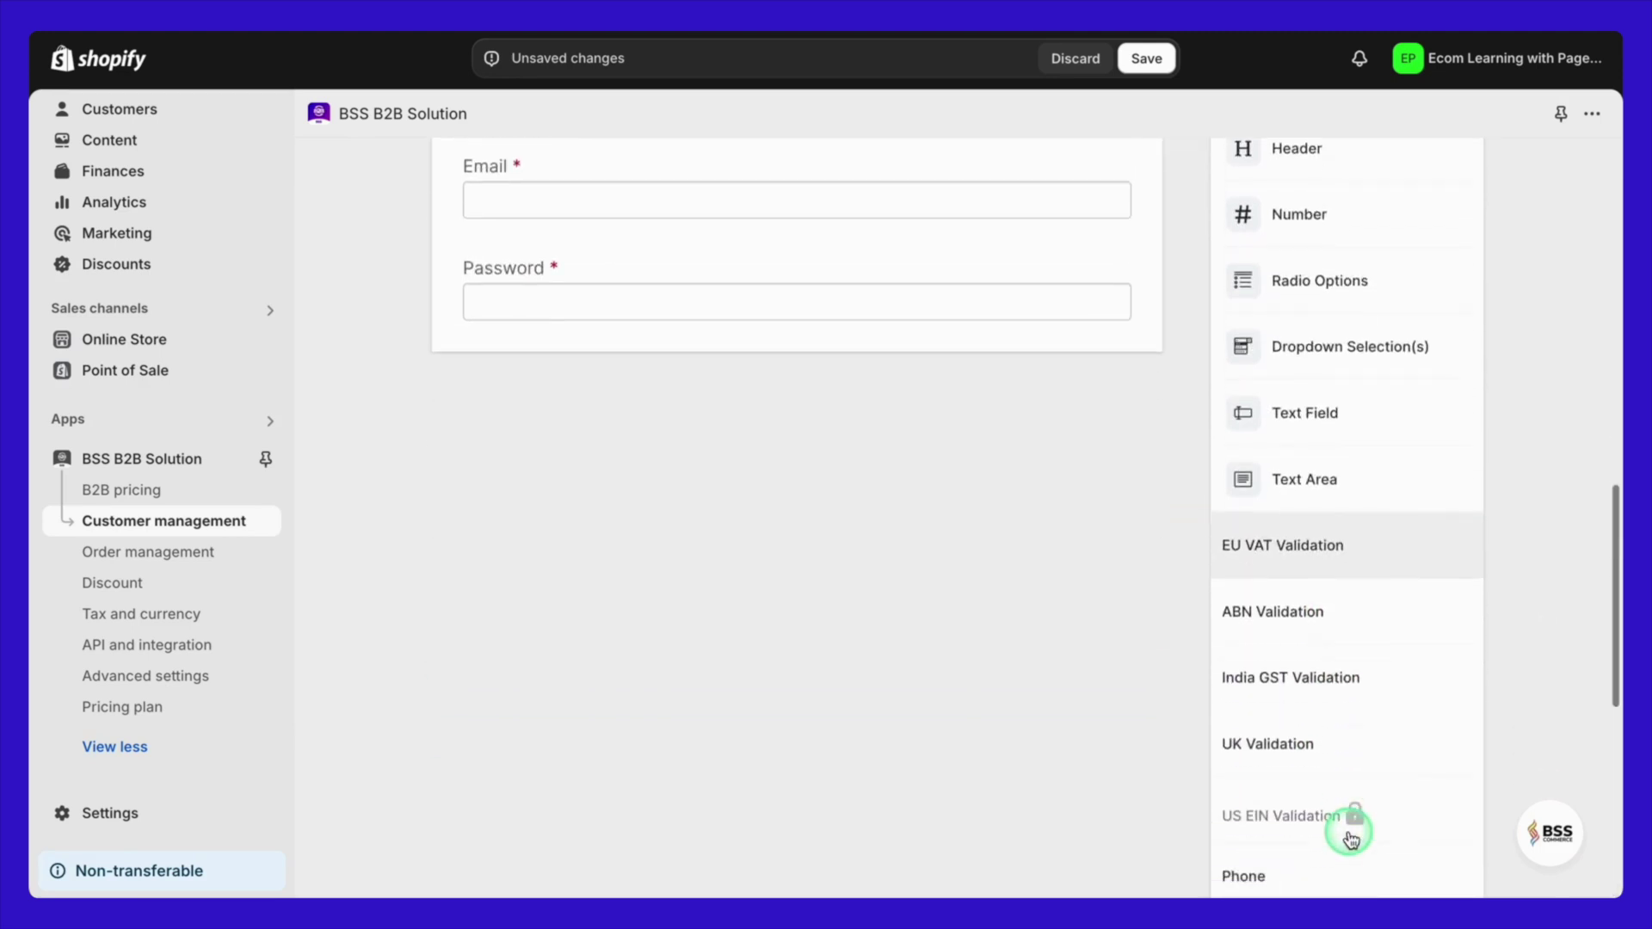
{"action": "scroll", "coordinate": [1349, 836], "scroll_direction": "down", "scroll_amount": 5}
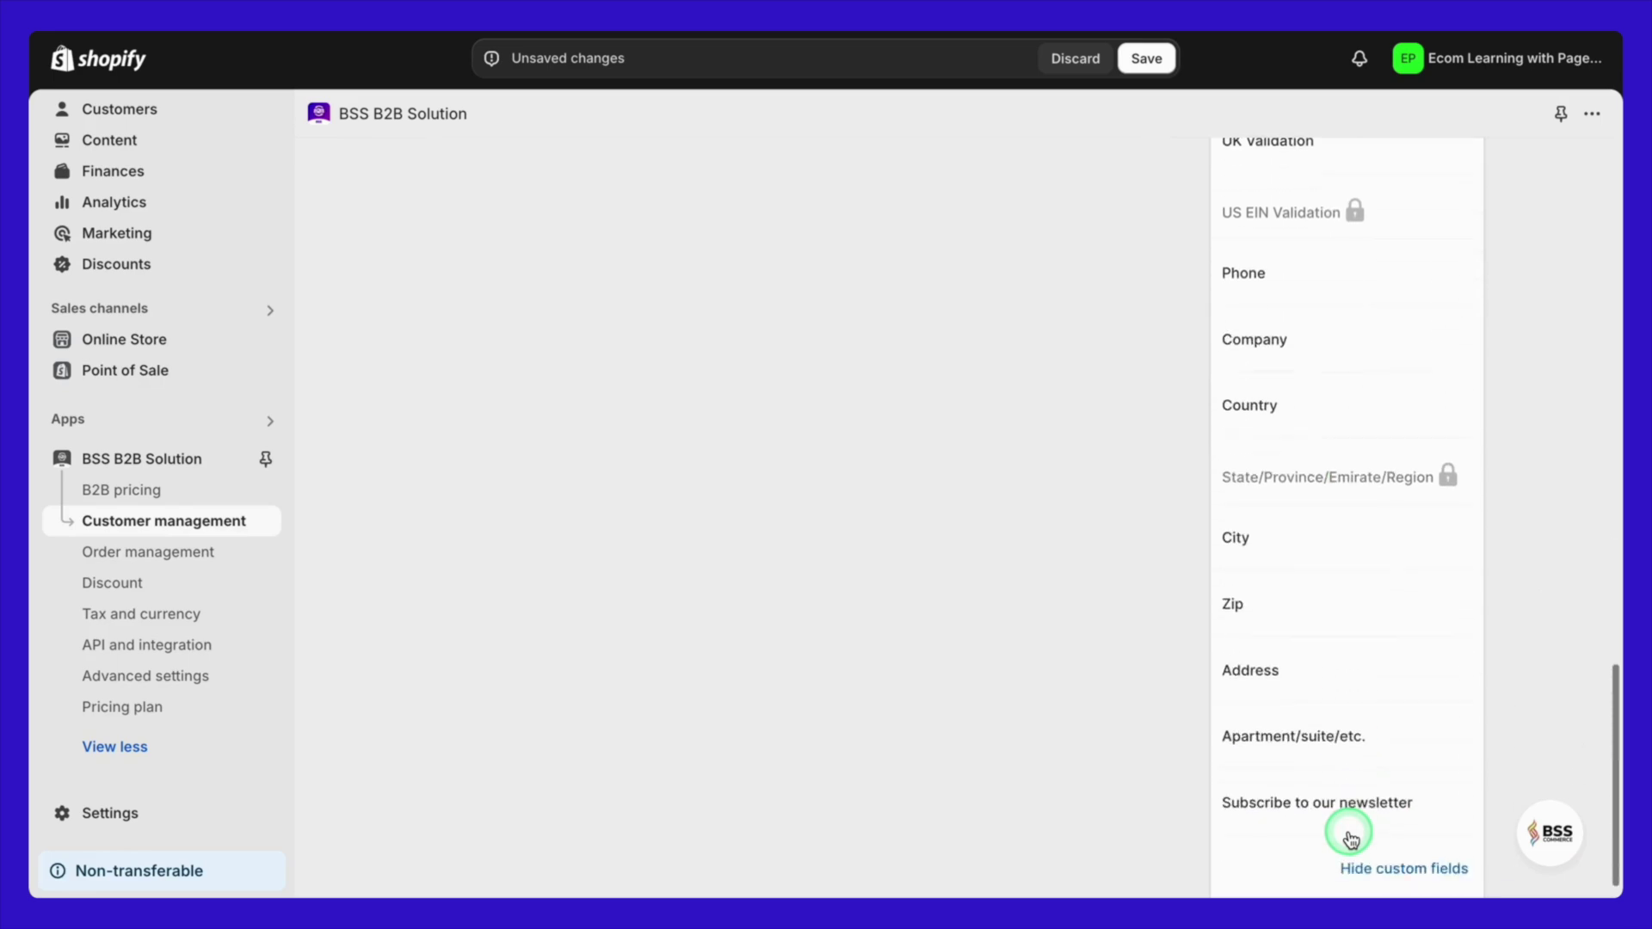
{"action": "left_click", "coordinate": [1324, 778]}
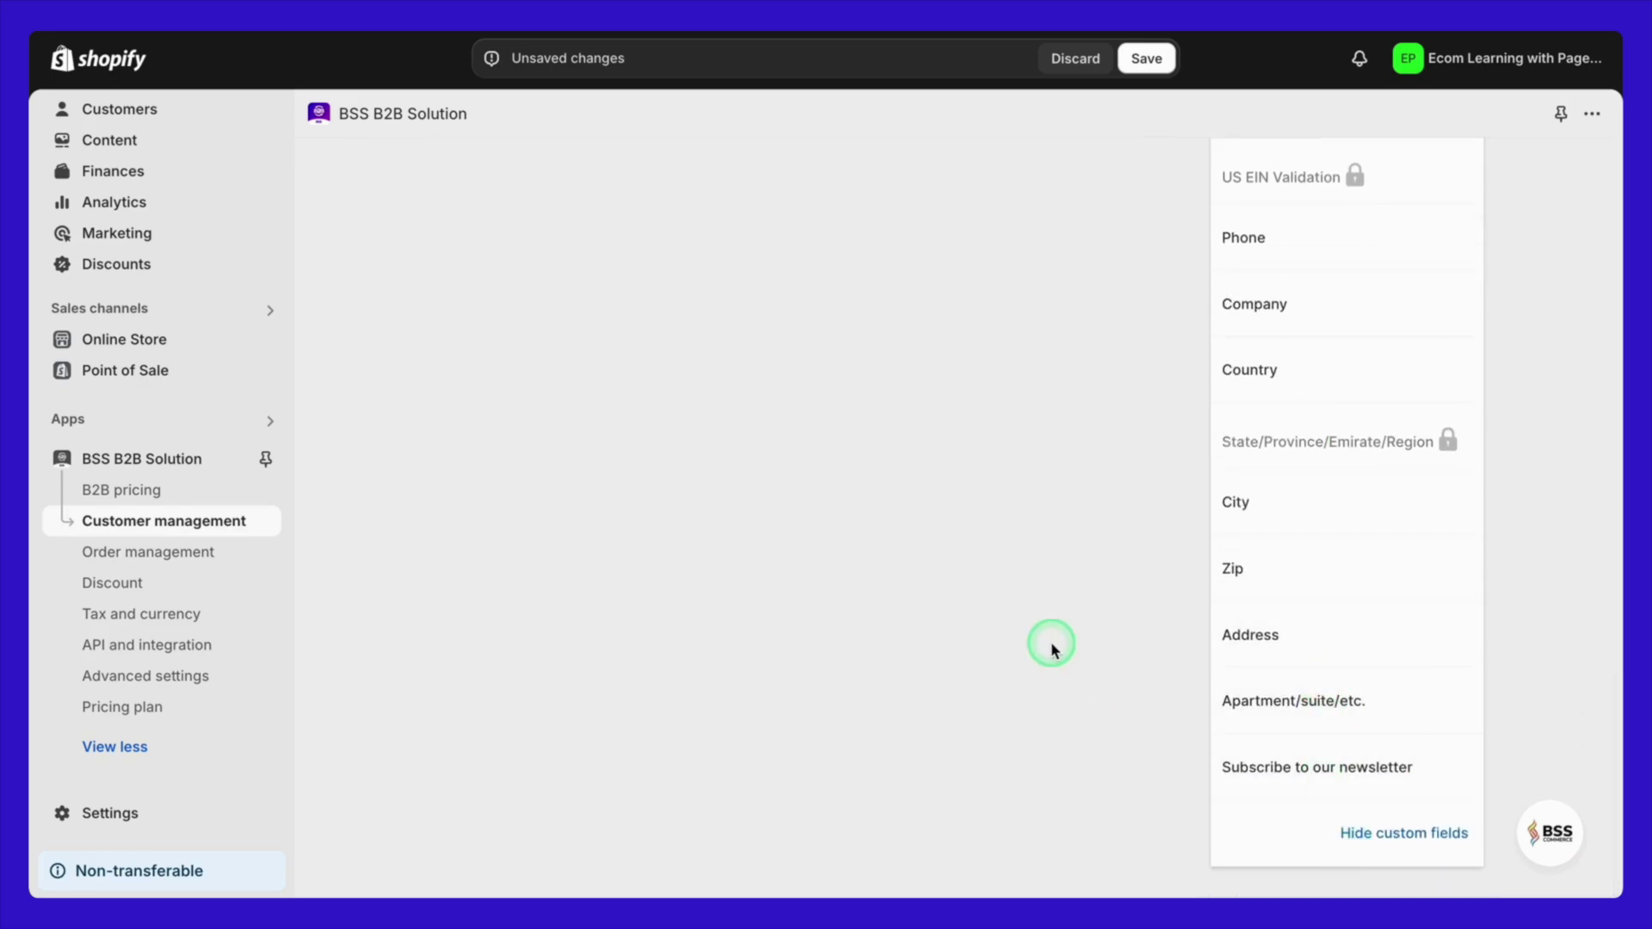
{"action": "scroll", "coordinate": [1050, 642], "scroll_direction": "up", "scroll_amount": 7}
{"action": "scroll", "coordinate": [1225, 421], "scroll_direction": "up", "scroll_amount": 14}
- Expand the advanced form settings, keeping the redirect to My Account Dashboard and the current template
{"action": "scroll", "coordinate": [1225, 436], "scroll_direction": "down", "scroll_amount": 7}
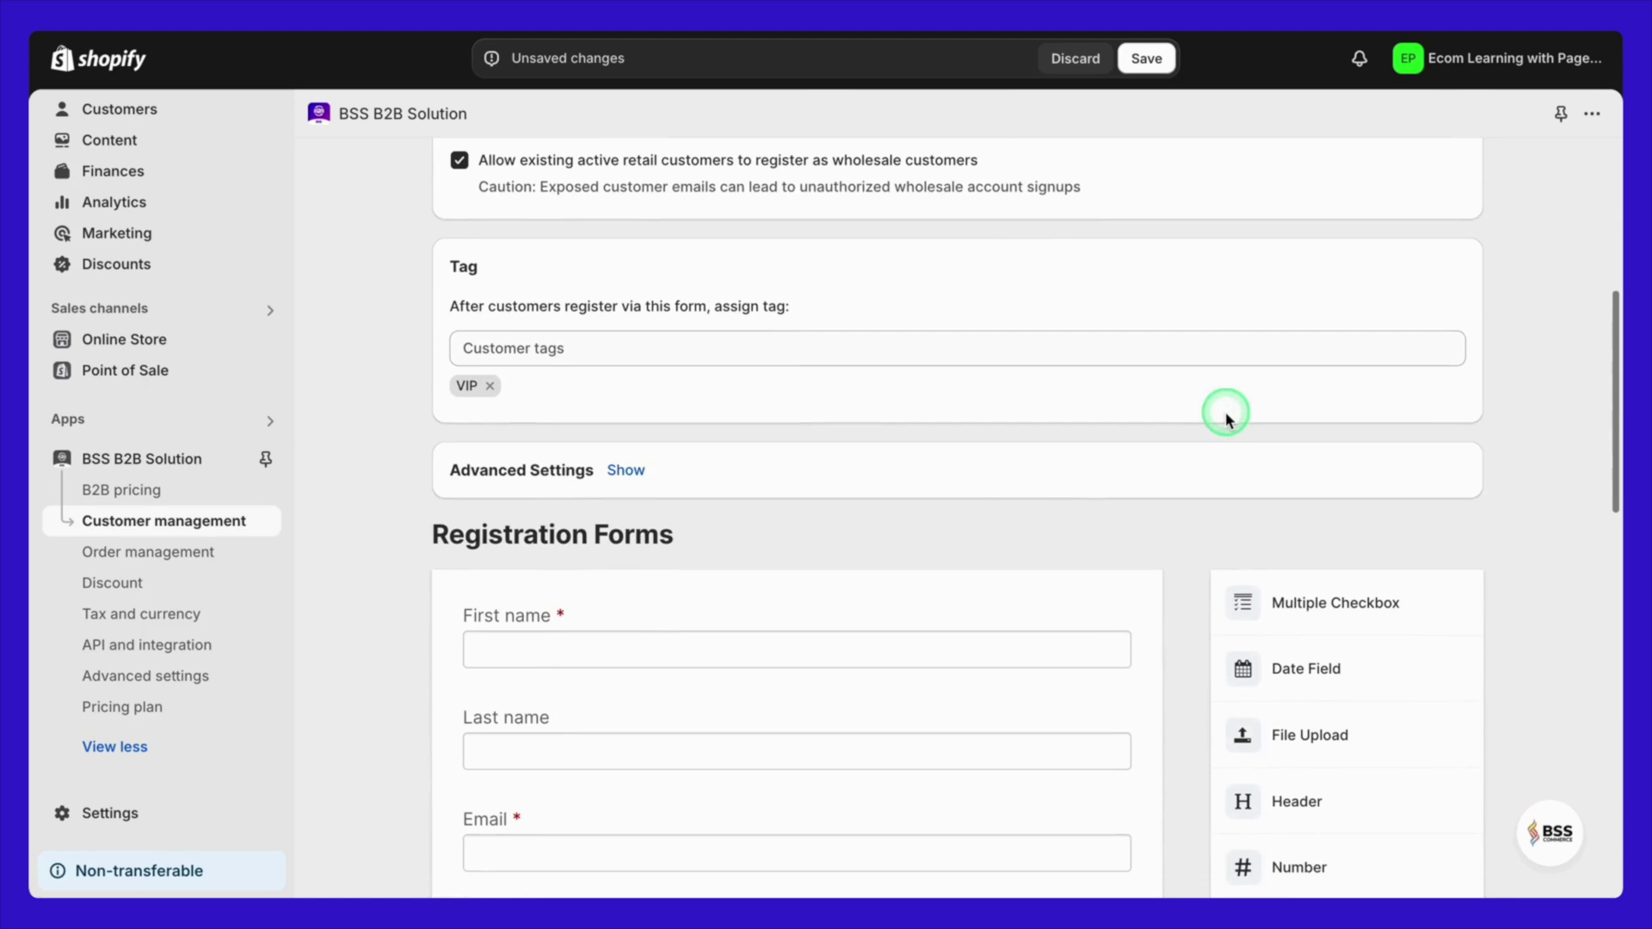
{"action": "left_click", "coordinate": [626, 471]}
{"action": "scroll", "coordinate": [641, 477], "scroll_direction": "down", "scroll_amount": 4}
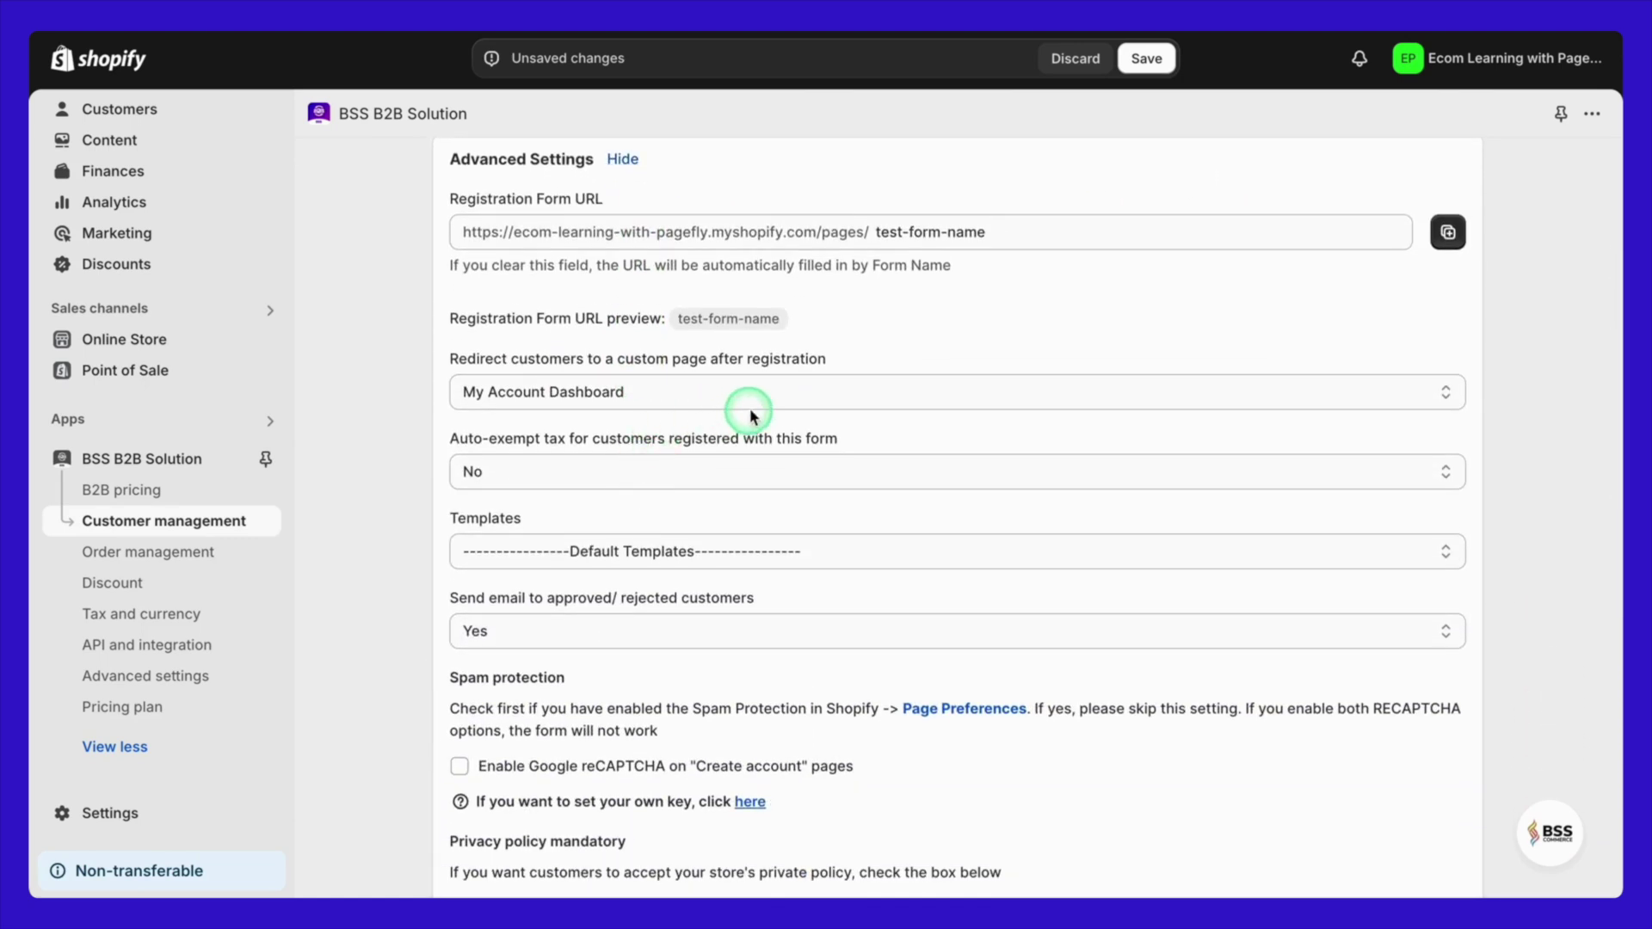
{"action": "left_click", "coordinate": [762, 400]}
{"action": "left_click", "coordinate": [763, 395]}
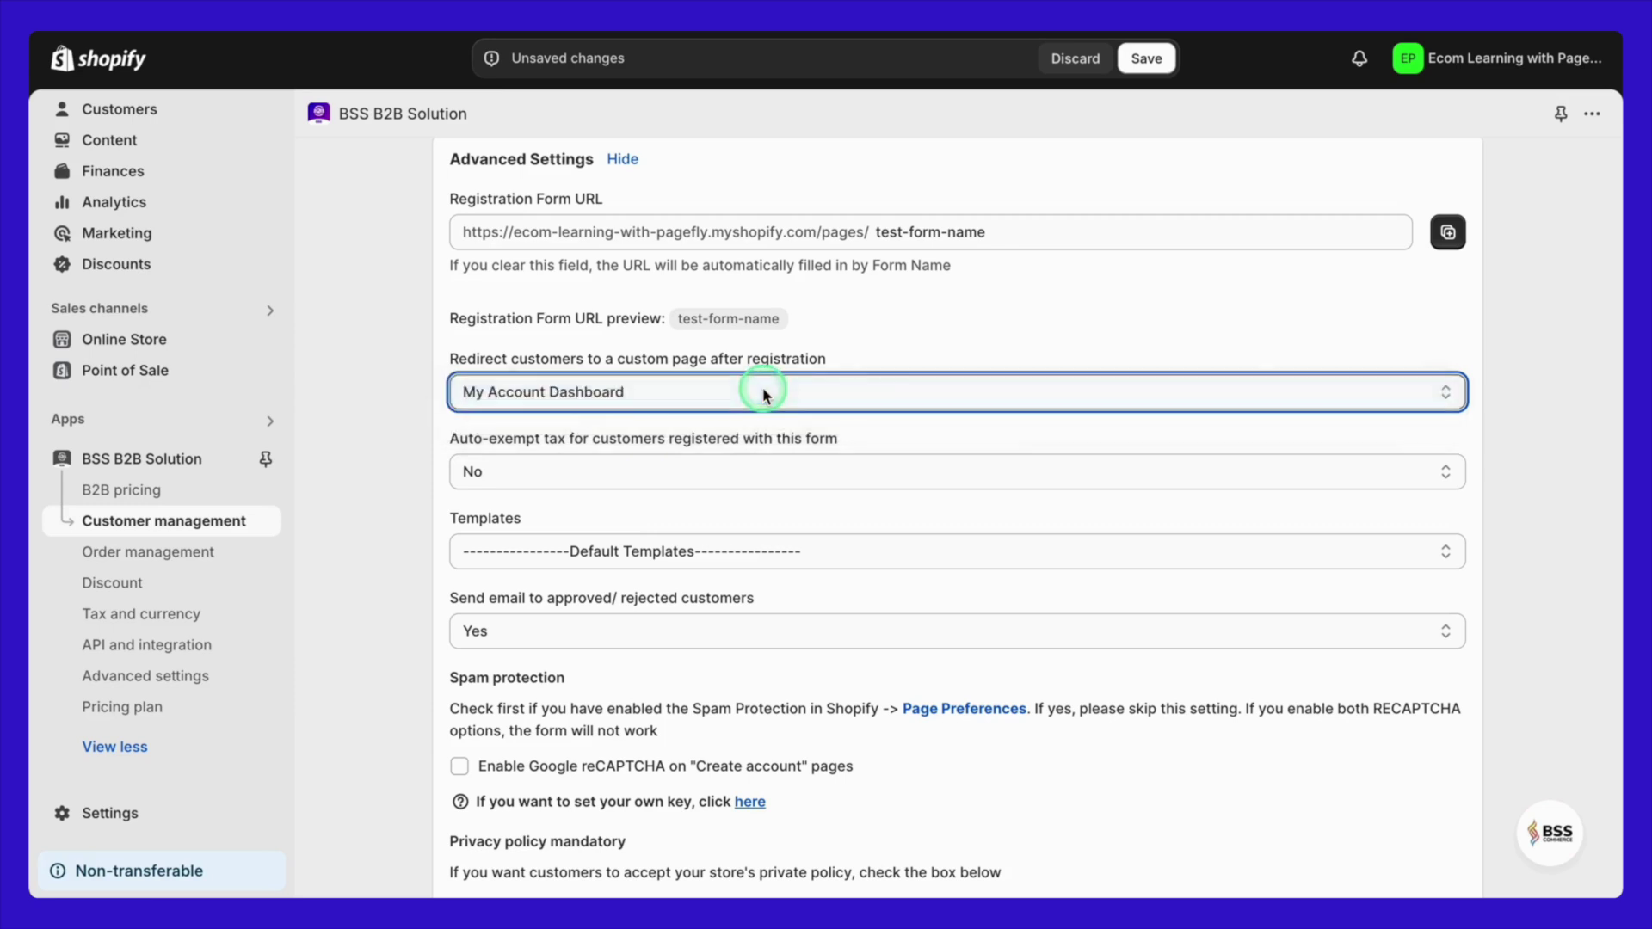
{"action": "left_click", "coordinate": [654, 557]}
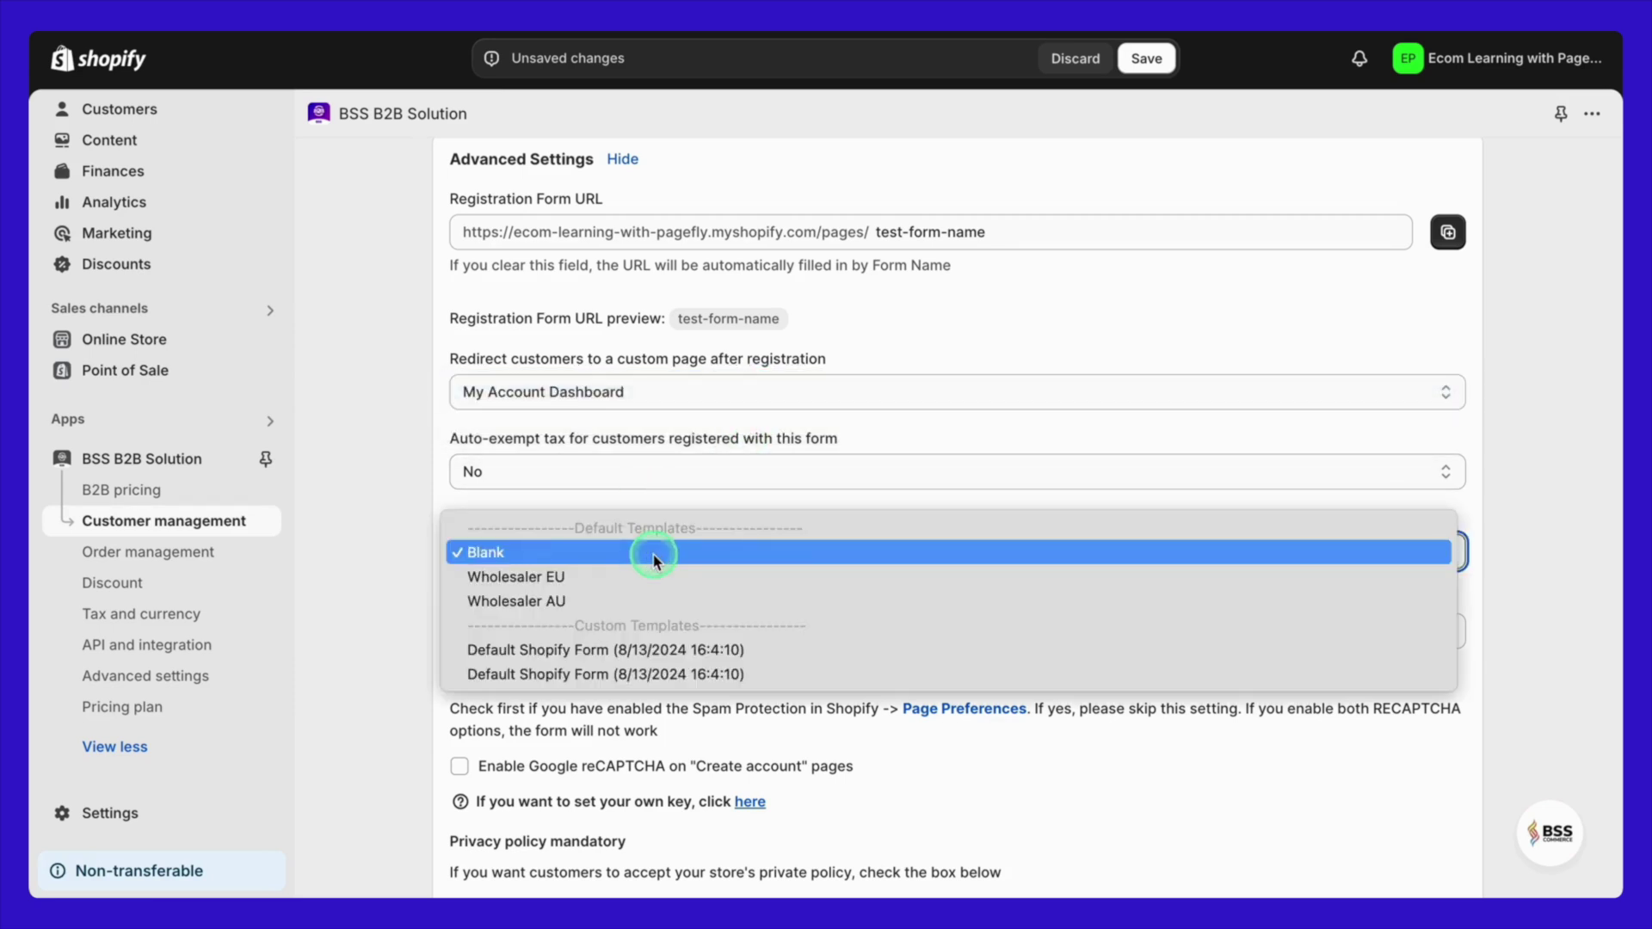
{"action": "left_click", "coordinate": [641, 734]}
- Enable Google reCAPTCHA on account creation and the mandatory privacy-policy step
{"action": "scroll", "coordinate": [677, 685], "scroll_direction": "down", "scroll_amount": 3}
{"action": "left_click", "coordinate": [463, 627]}
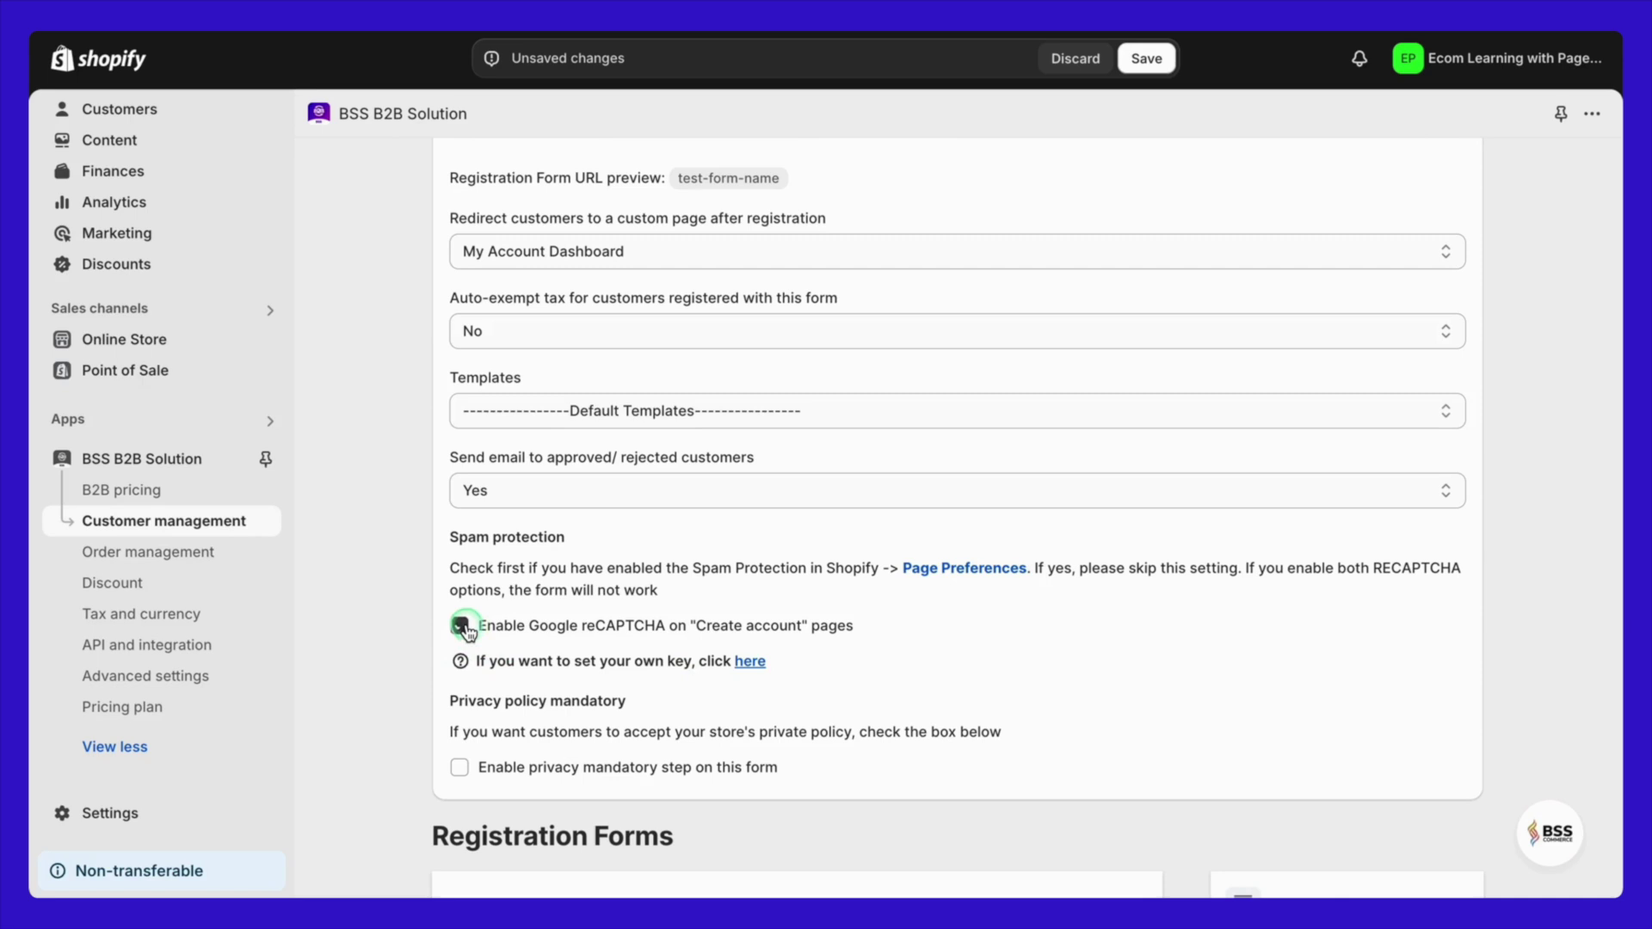
{"action": "left_click", "coordinate": [461, 767]}
{"action": "scroll", "coordinate": [553, 773], "scroll_direction": "down", "scroll_amount": 2}
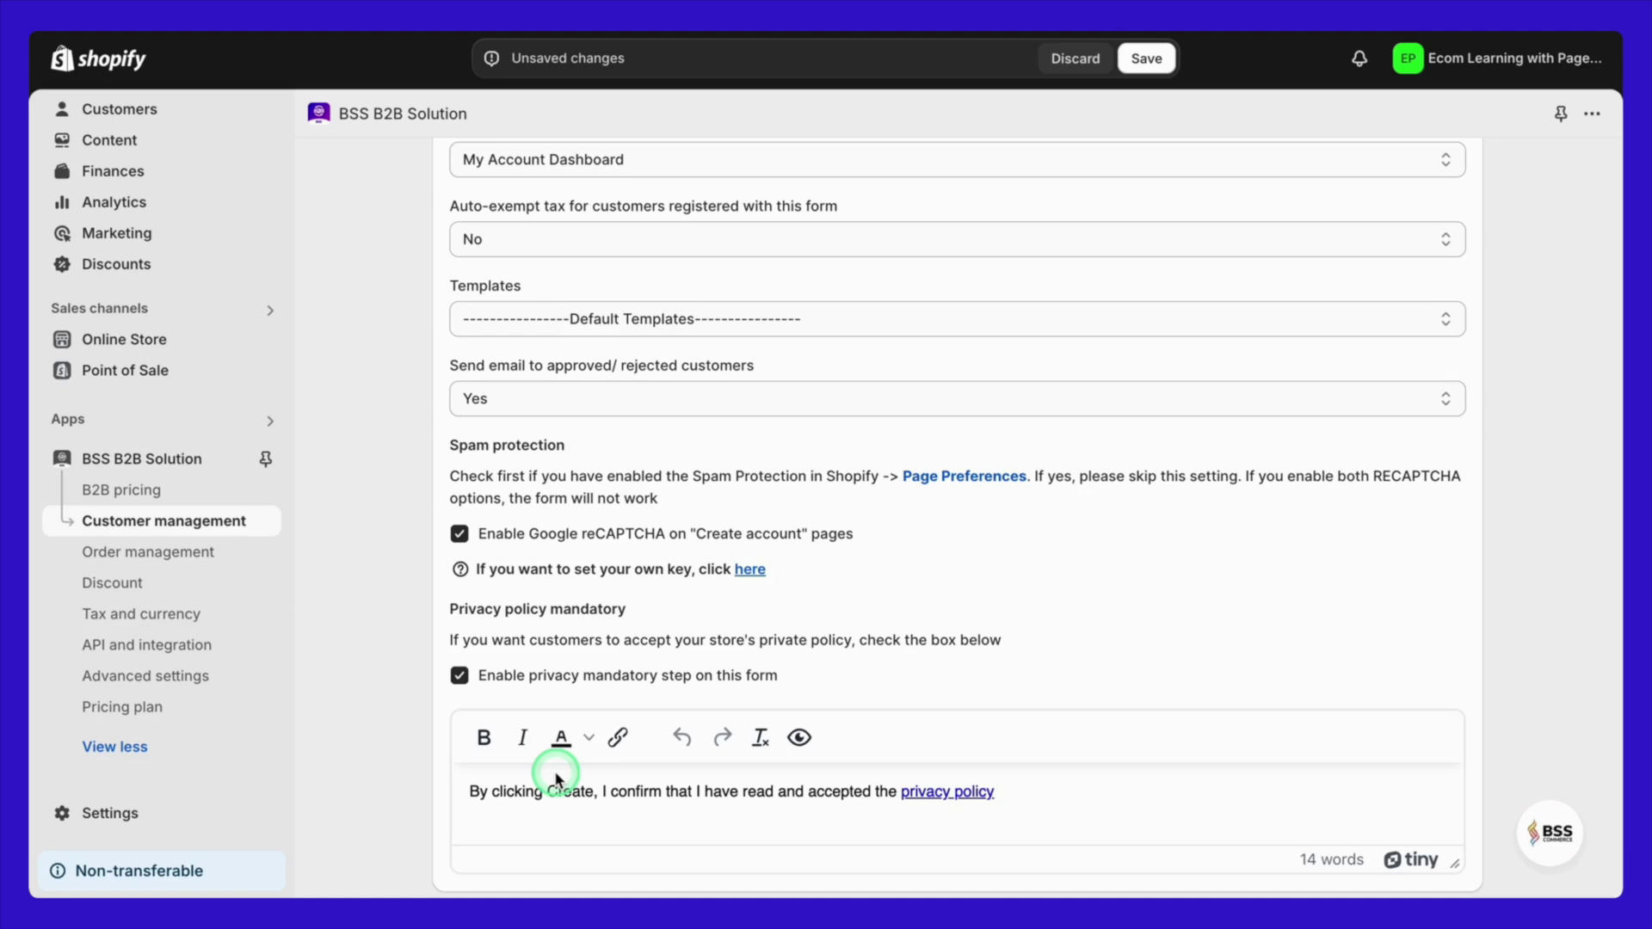
{"action": "scroll", "coordinate": [846, 717], "scroll_direction": "up", "scroll_amount": 3}
{"action": "scroll", "coordinate": [846, 717], "scroll_direction": "down", "scroll_amount": 1}
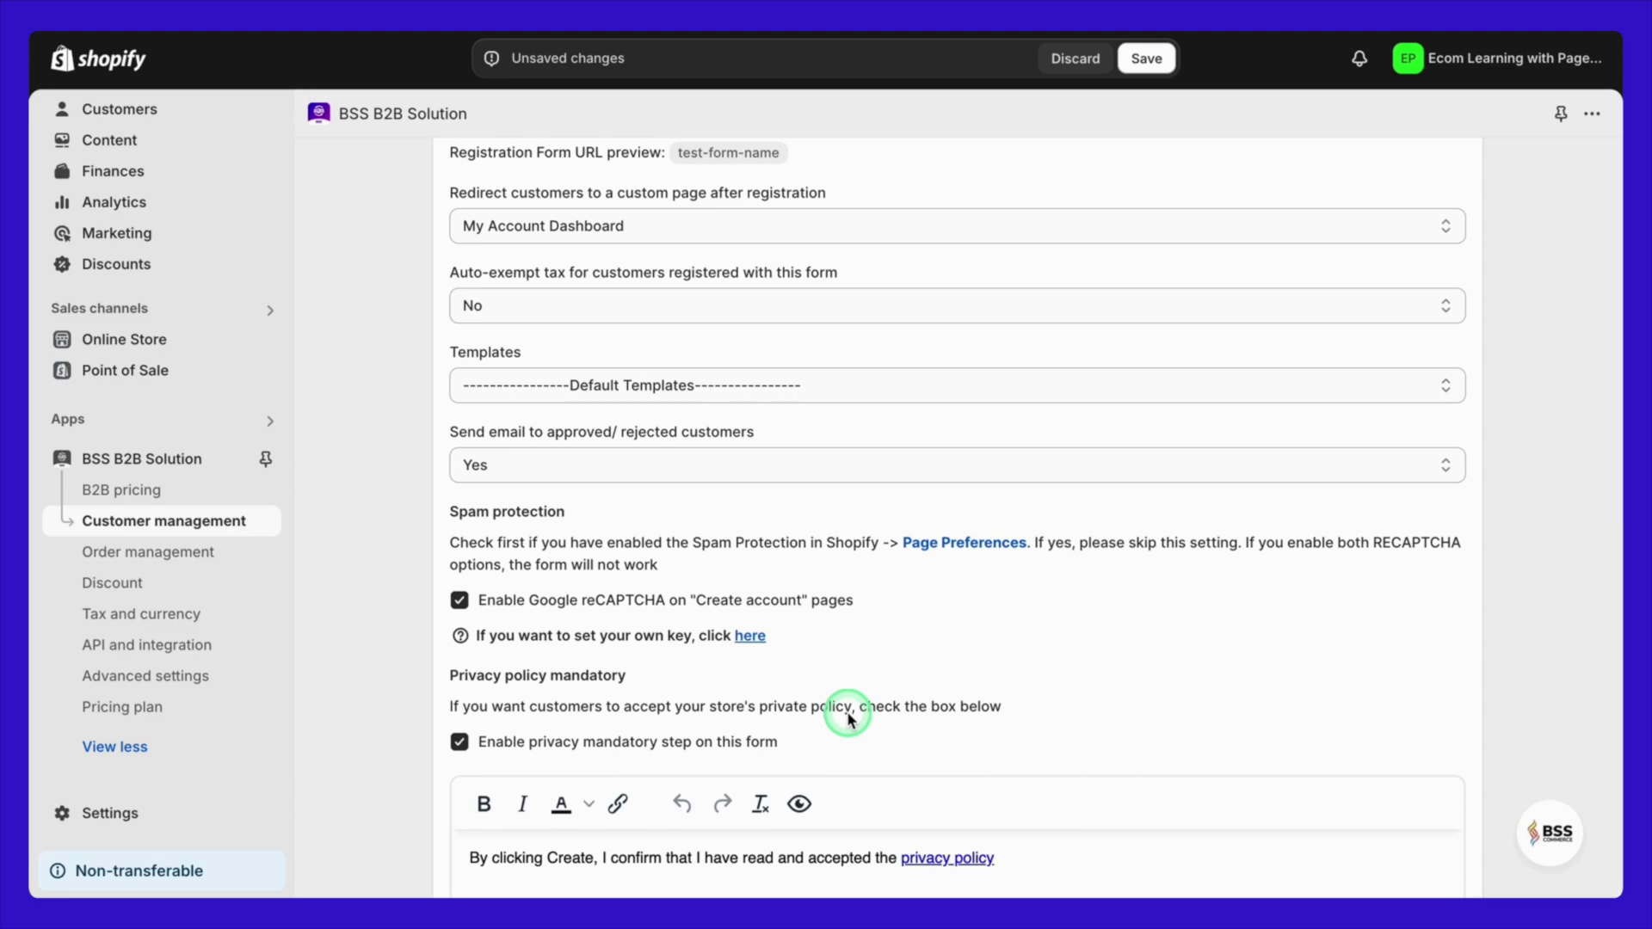
{"action": "scroll", "coordinate": [847, 717], "scroll_direction": "down", "scroll_amount": 3}
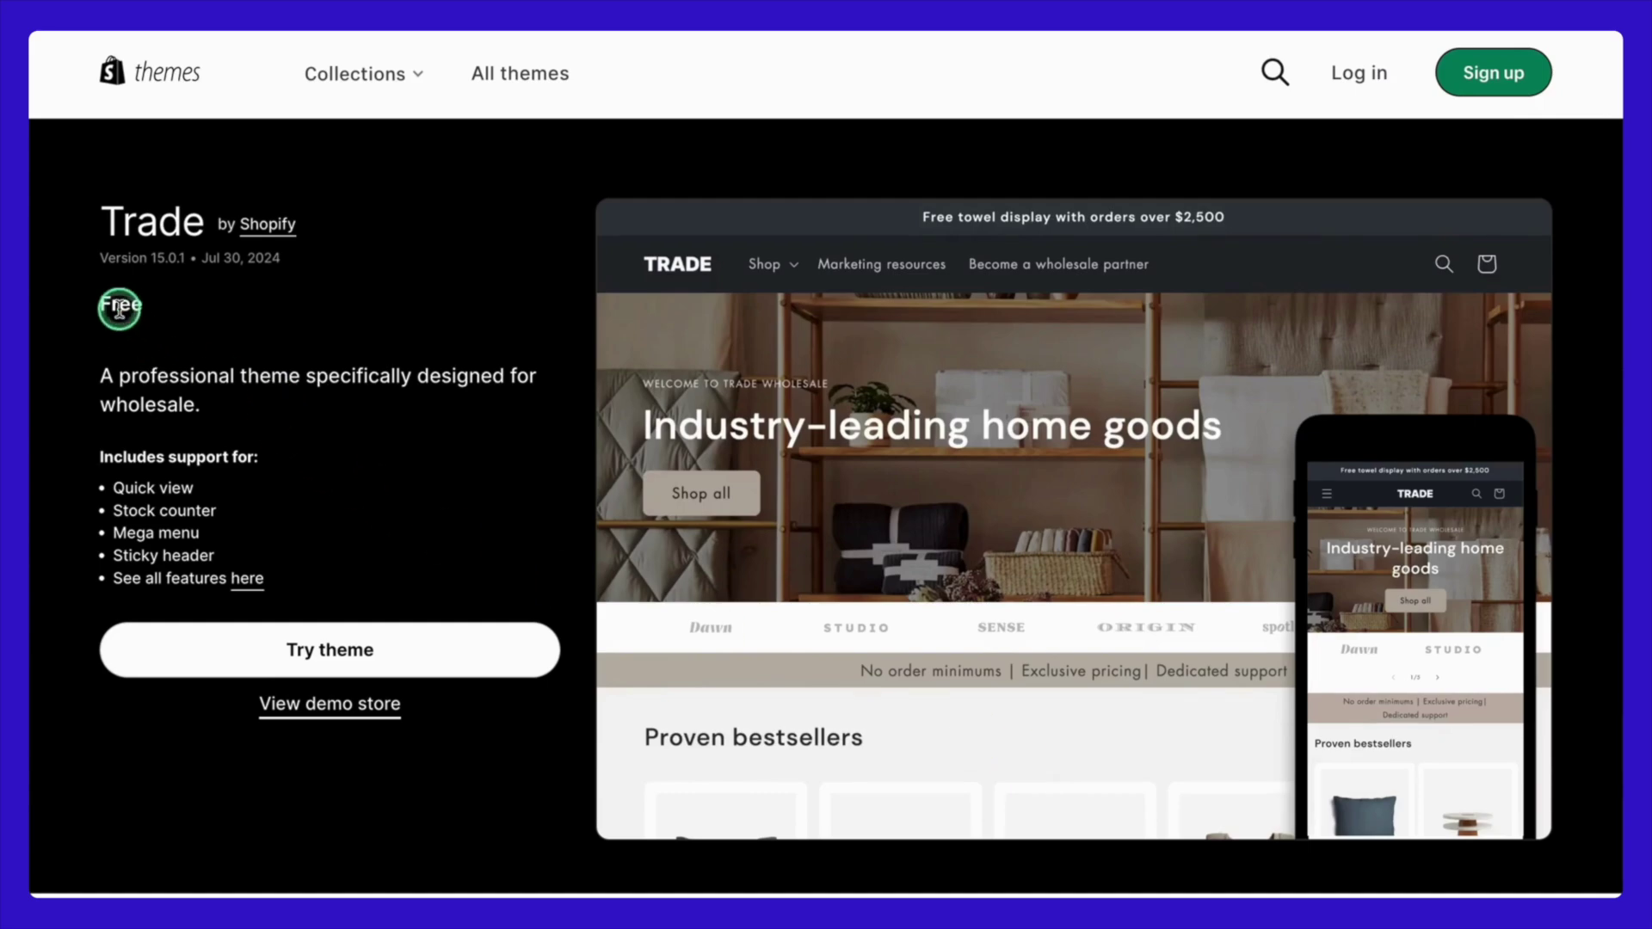
- Read the Trade theme's features, highlighting the High-volume and Members-only store descriptions
{"action": "scroll", "coordinate": [564, 568], "scroll_direction": "down", "scroll_amount": 8}
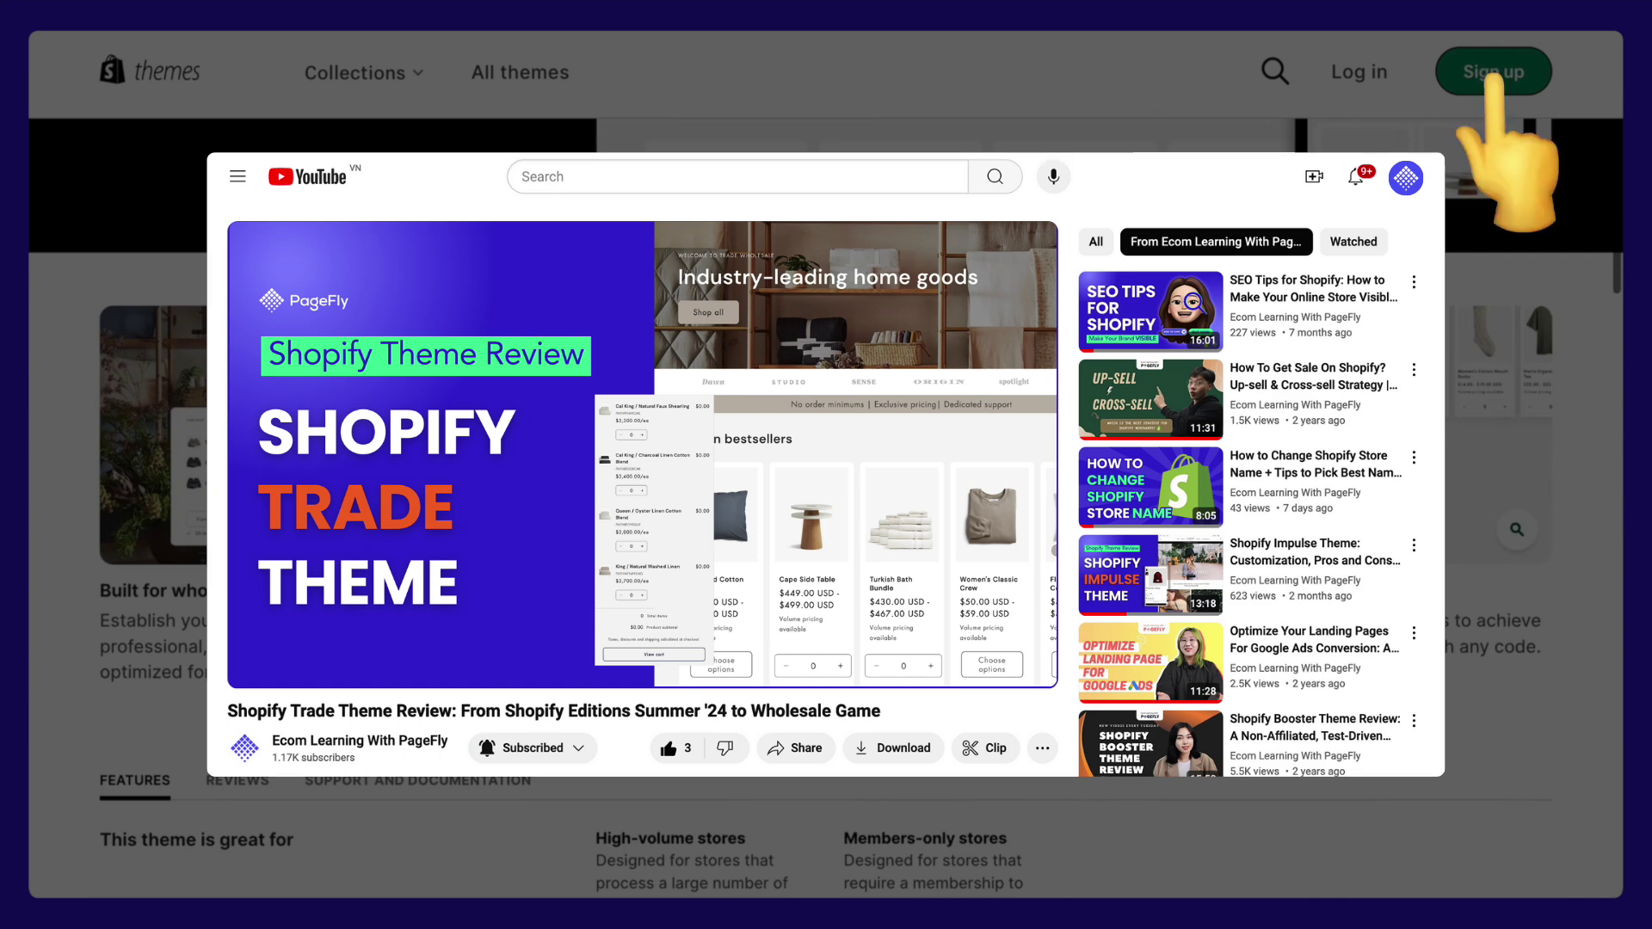
{"action": "scroll", "coordinate": [561, 560], "scroll_direction": "down", "scroll_amount": 4}
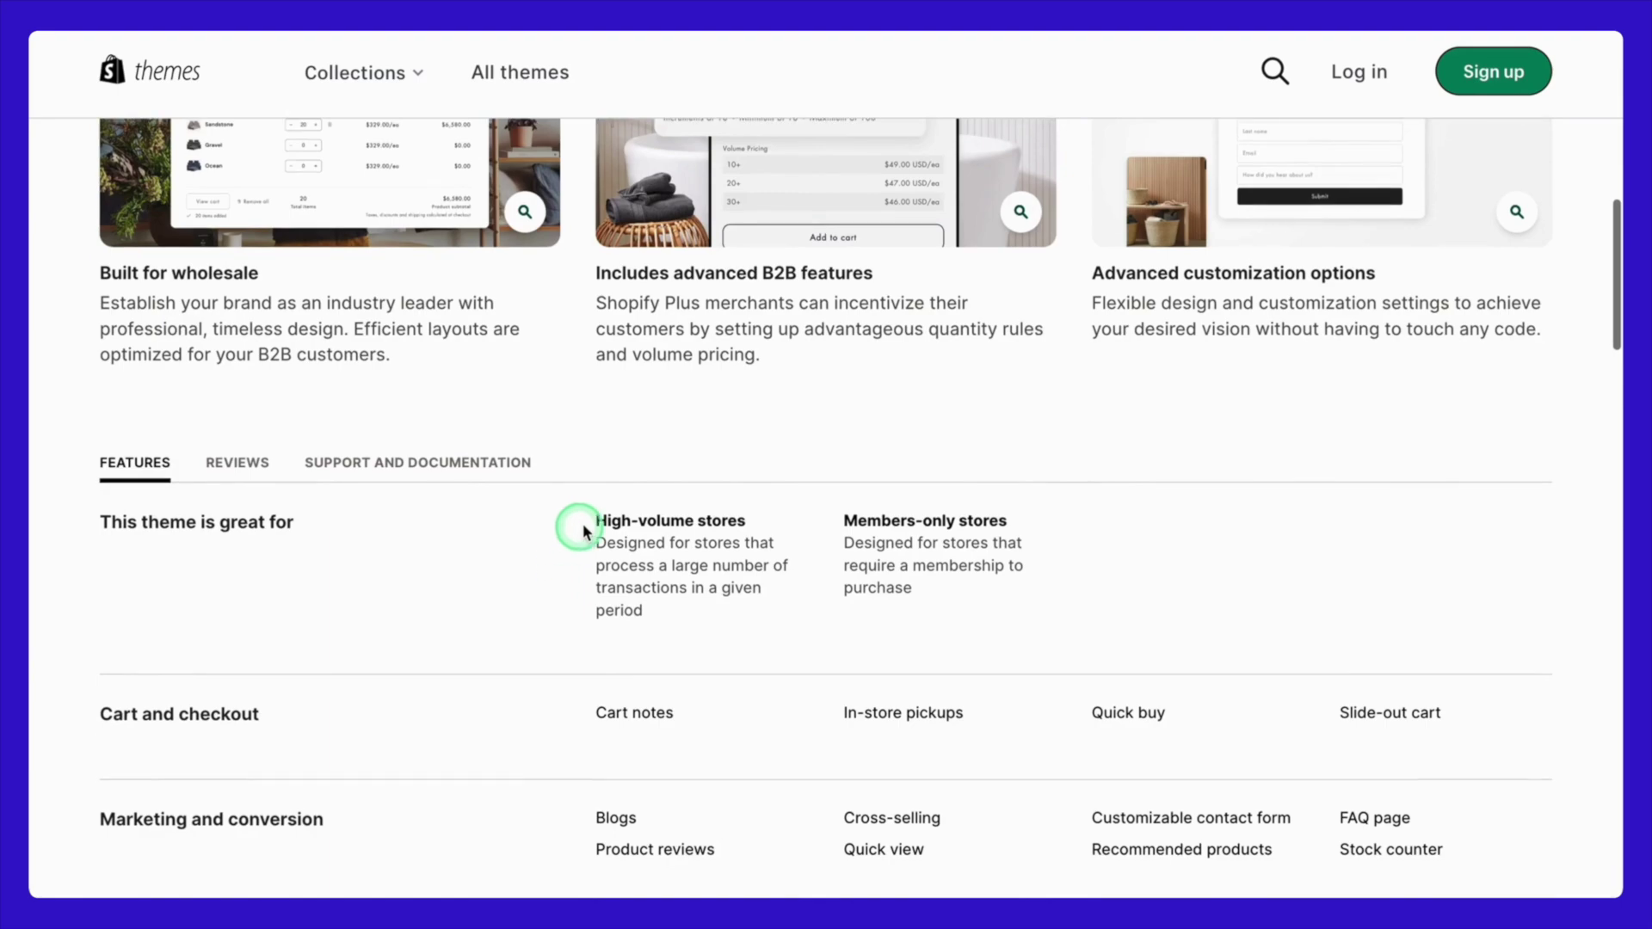
{"action": "left_click_drag", "start_coordinate": [596, 520], "coordinate": [769, 621]}
{"action": "left_click_drag", "start_coordinate": [914, 593], "coordinate": [841, 516]}
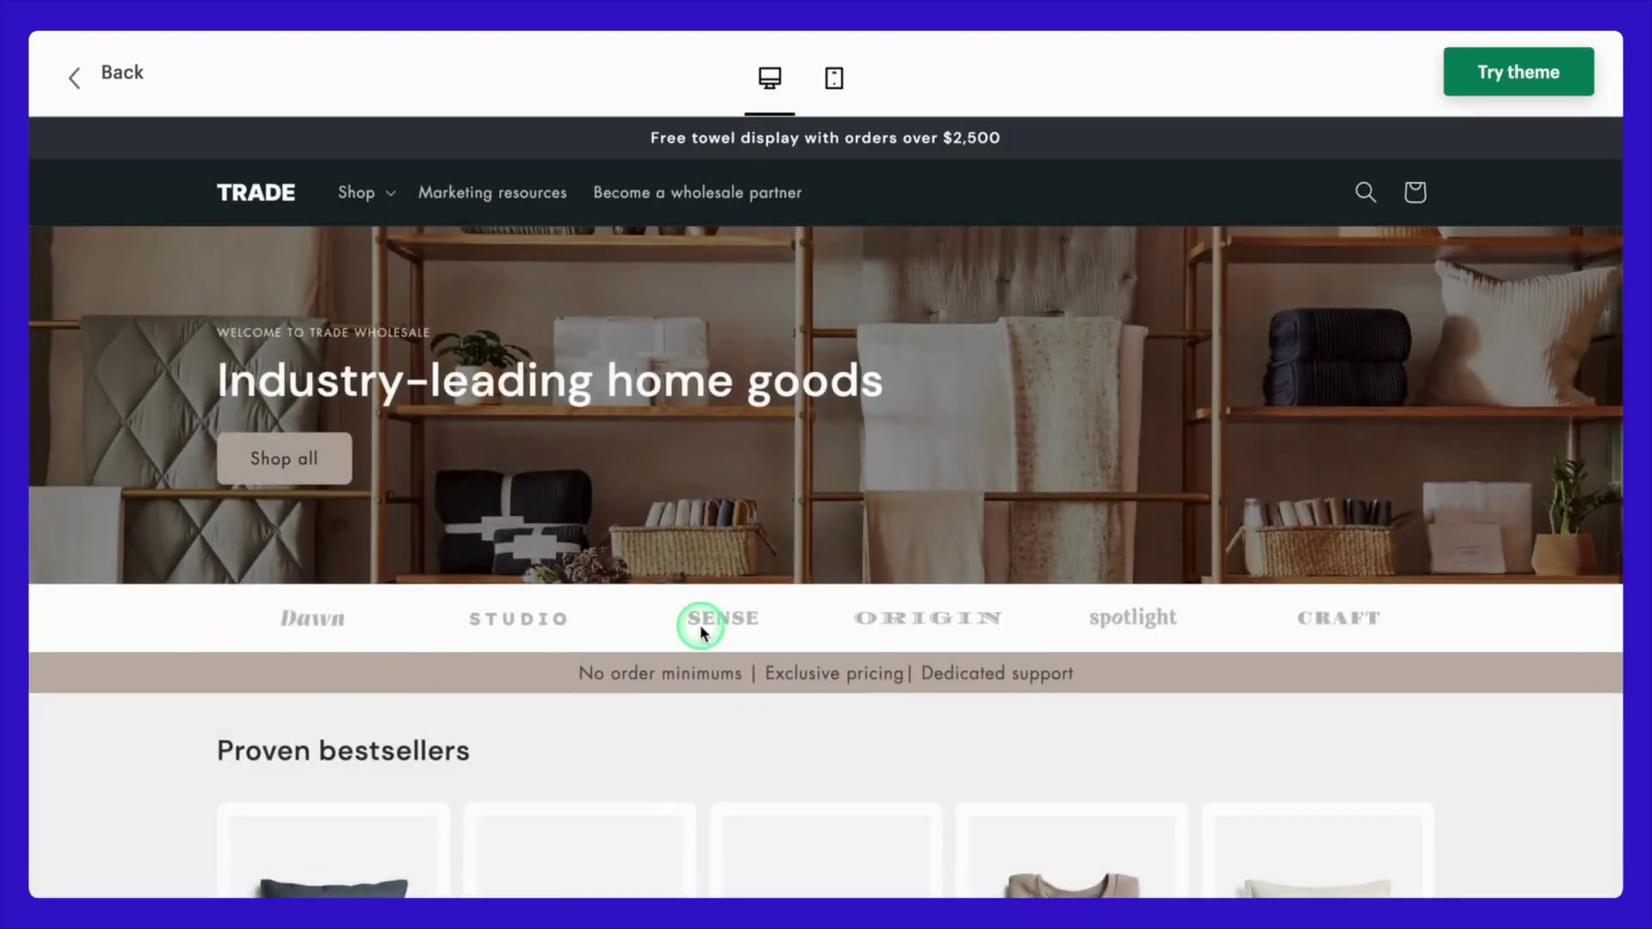
{"action": "scroll", "coordinate": [701, 629], "scroll_direction": "down", "scroll_amount": 6}
{"action": "scroll", "coordinate": [700, 629], "scroll_direction": "down", "scroll_amount": 1}
{"action": "scroll", "coordinate": [697, 626], "scroll_direction": "up", "scroll_amount": 8}
- Preview the Trade demo in mobile layout and open the Women's Classic Crew variant order grid
{"action": "left_click", "coordinate": [834, 79]}
{"action": "scroll", "coordinate": [770, 435], "scroll_direction": "down", "scroll_amount": 8}
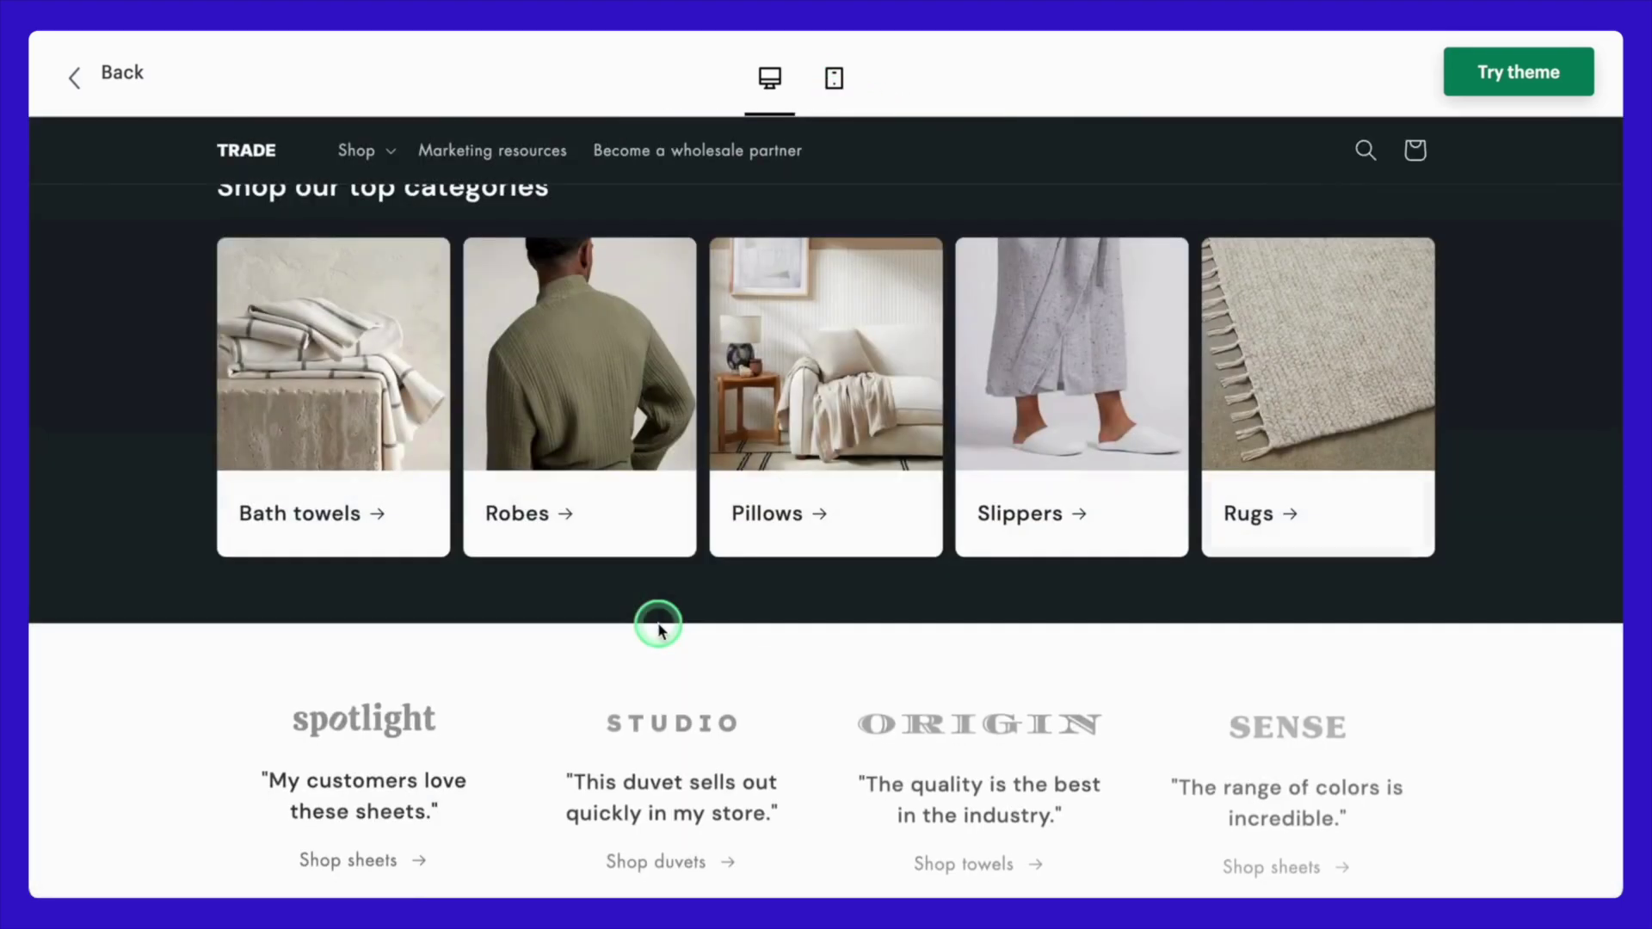
{"action": "scroll", "coordinate": [658, 624], "scroll_direction": "up", "scroll_amount": 5}
{"action": "scroll", "coordinate": [658, 628], "scroll_direction": "up", "scroll_amount": 3}
{"action": "scroll", "coordinate": [1069, 775], "scroll_direction": "down", "scroll_amount": 2}
{"action": "left_click", "coordinate": [1044, 781]}
{"action": "scroll", "coordinate": [841, 560], "scroll_direction": "down", "scroll_amount": 2}
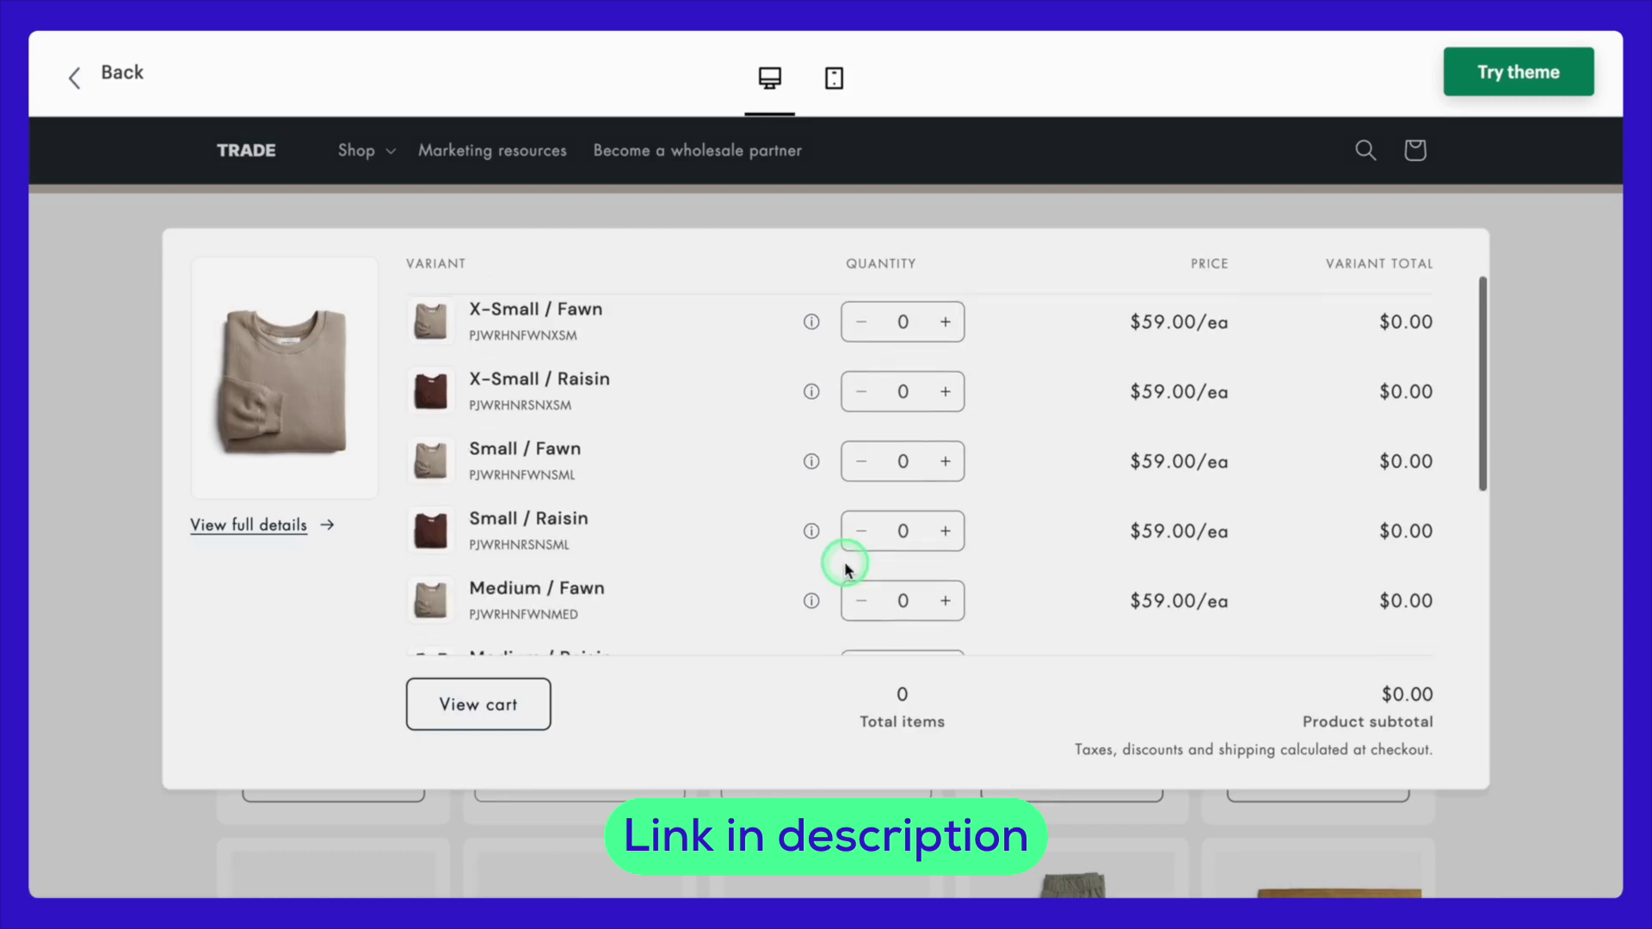
{"action": "scroll", "coordinate": [895, 413], "scroll_direction": "up", "scroll_amount": 2}
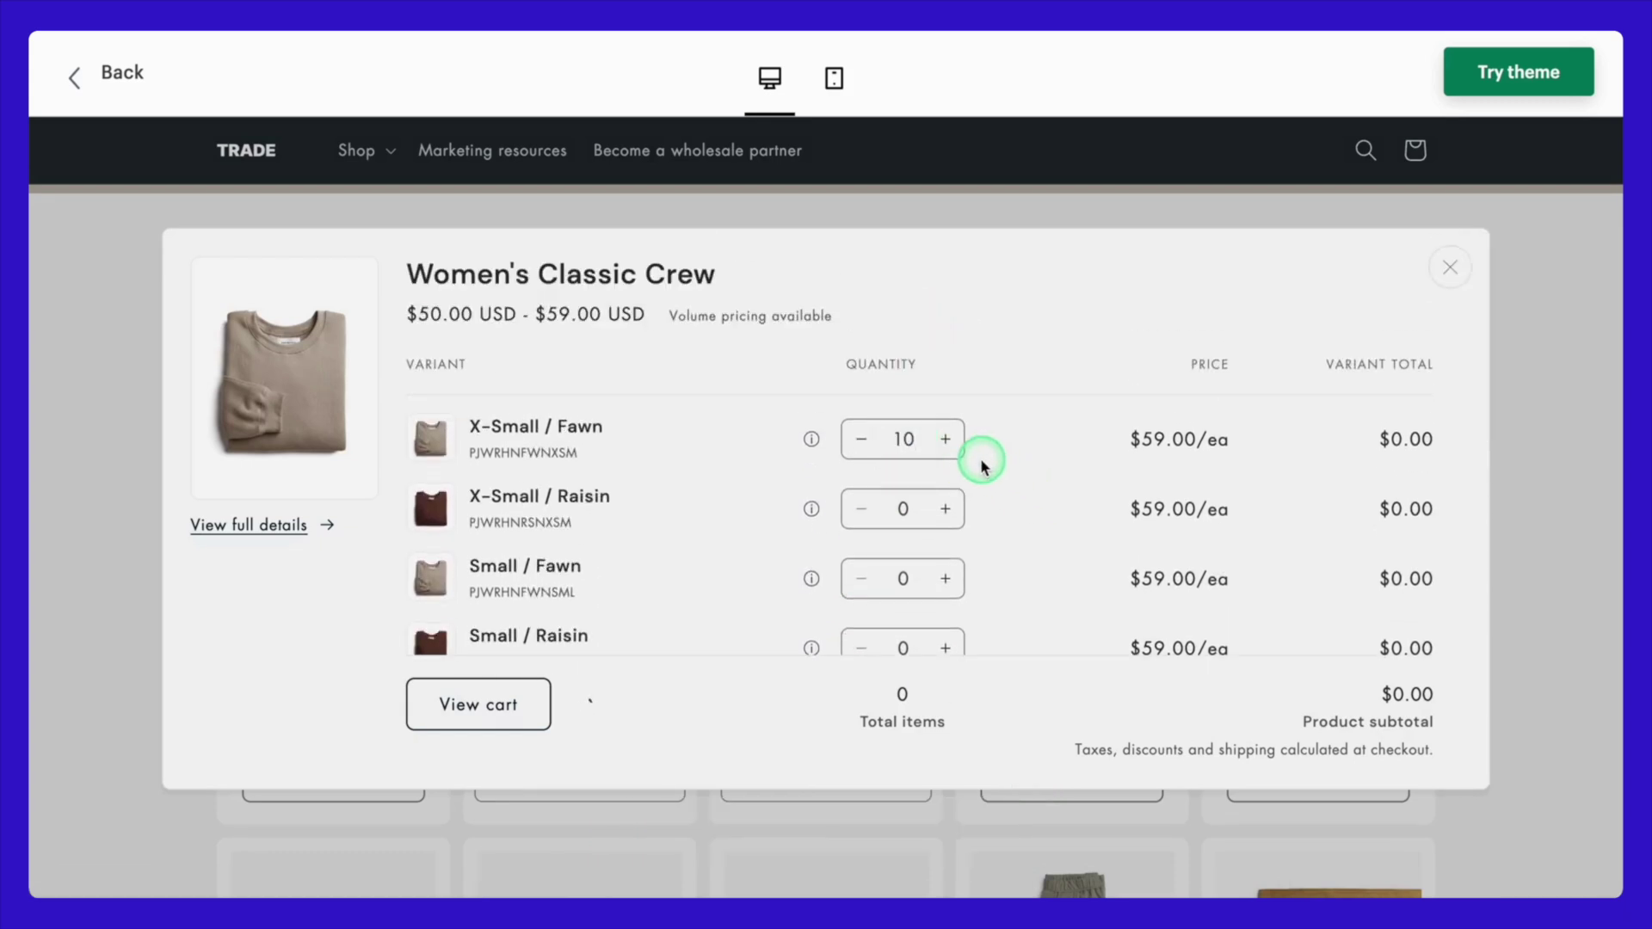
{"action": "scroll", "coordinate": [780, 741], "scroll_direction": "down", "scroll_amount": 10}
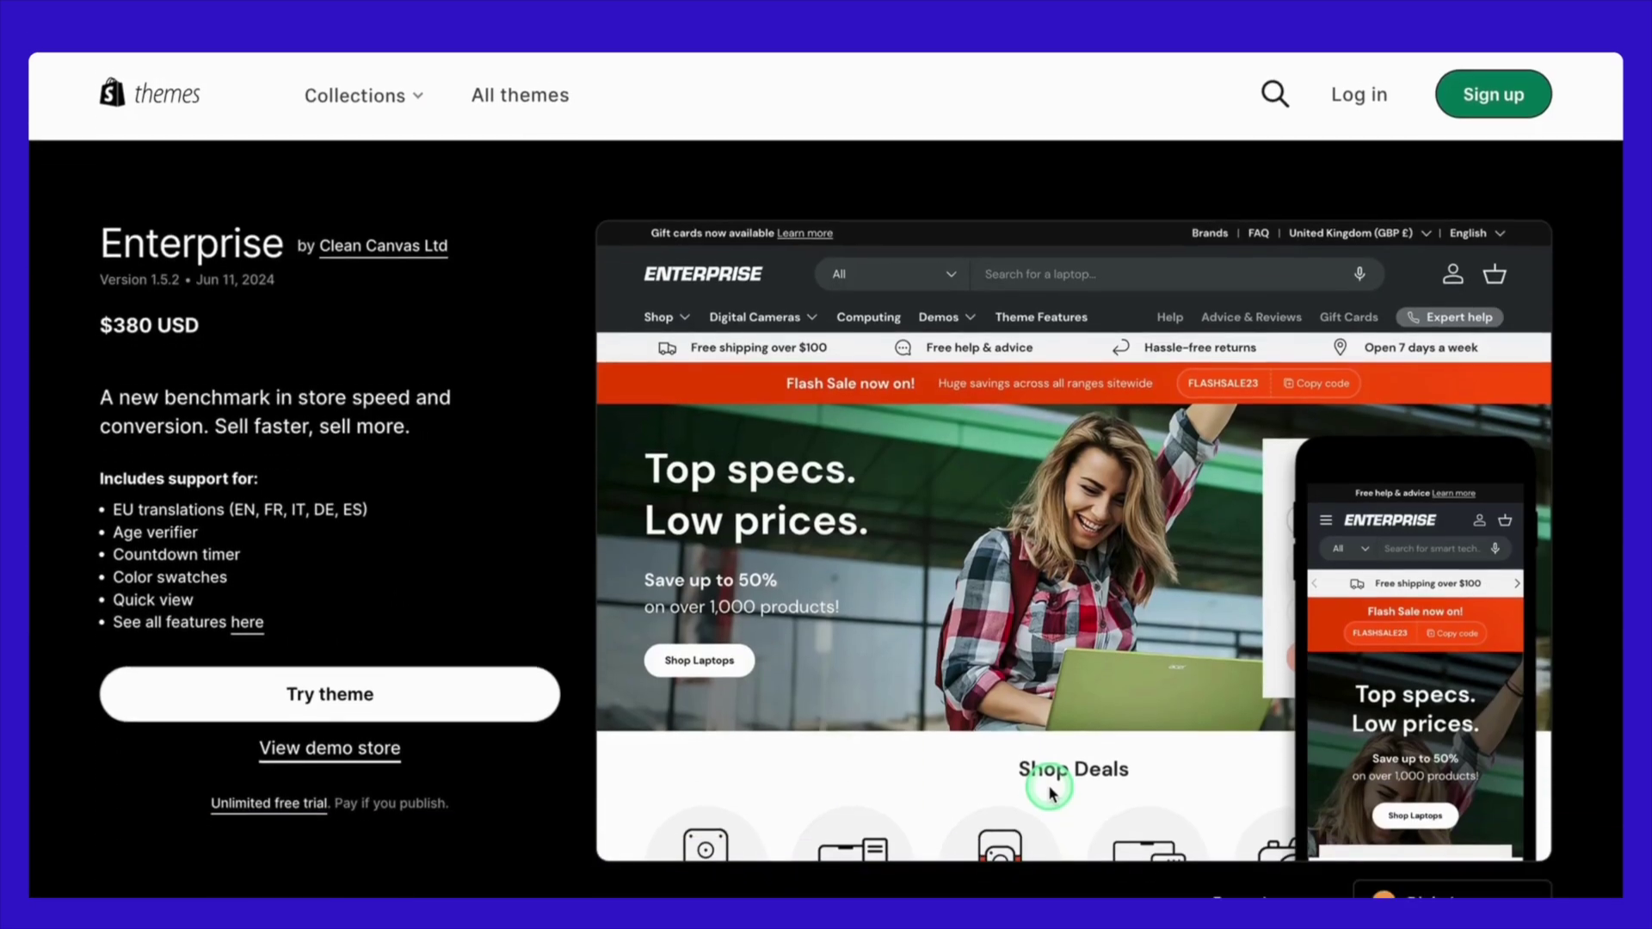
- Open the Enterprise demo store, dismiss the flash sale popup and view the Digital Cameras and Shop menus
{"action": "left_click", "coordinate": [376, 723]}
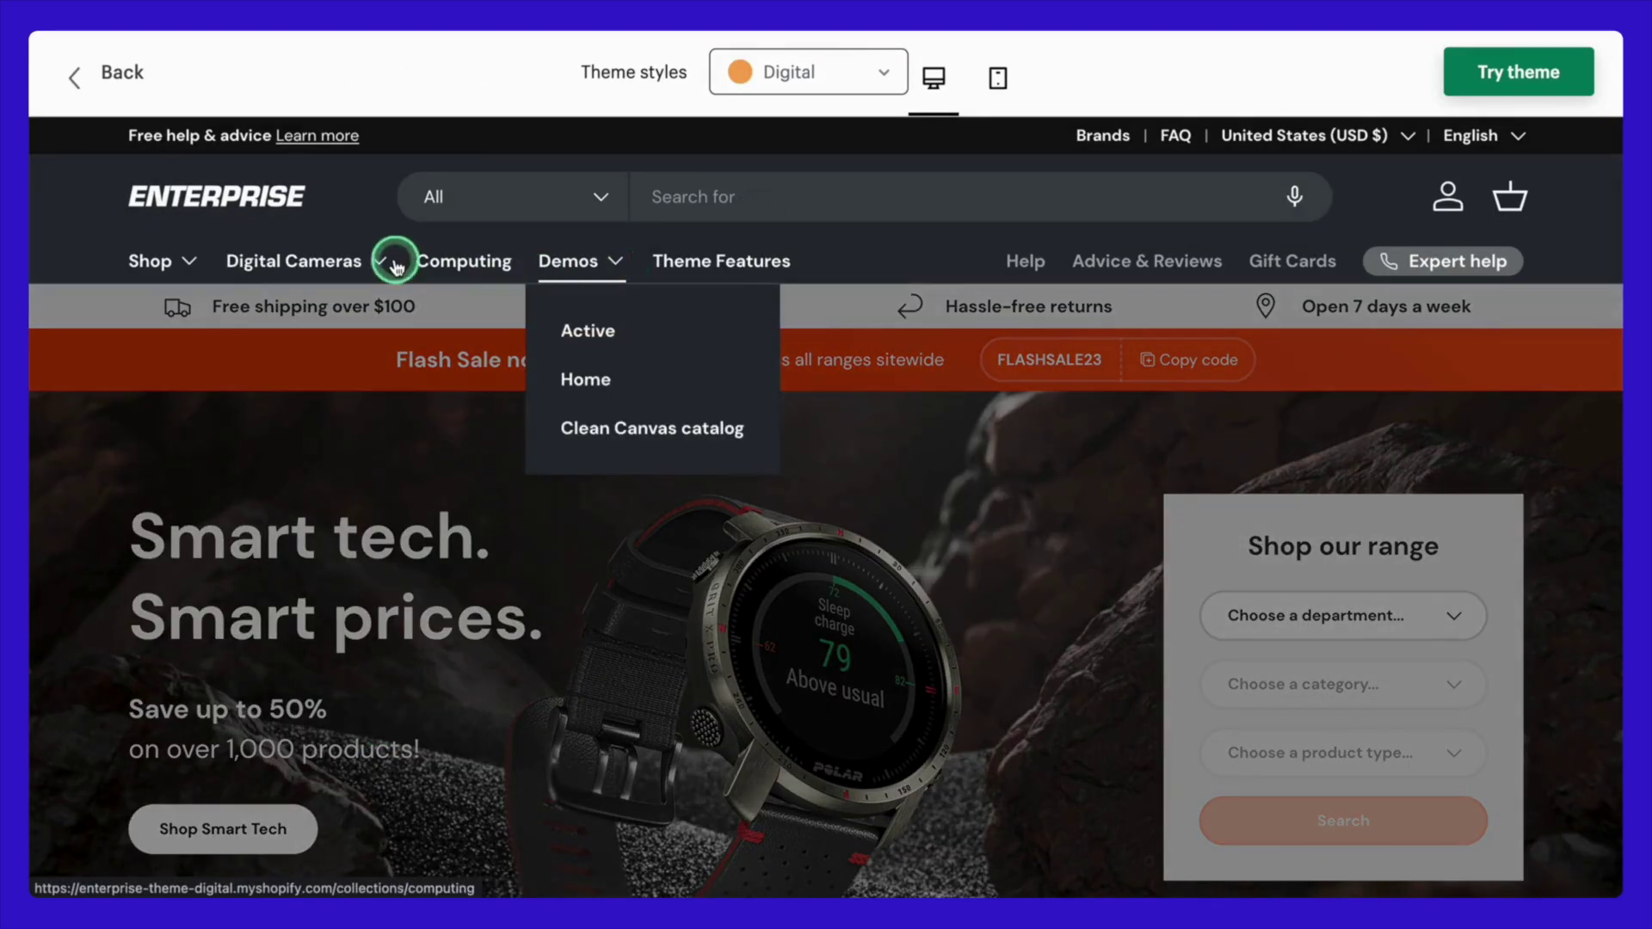
{"action": "mouse_move", "coordinate": [385, 269]}
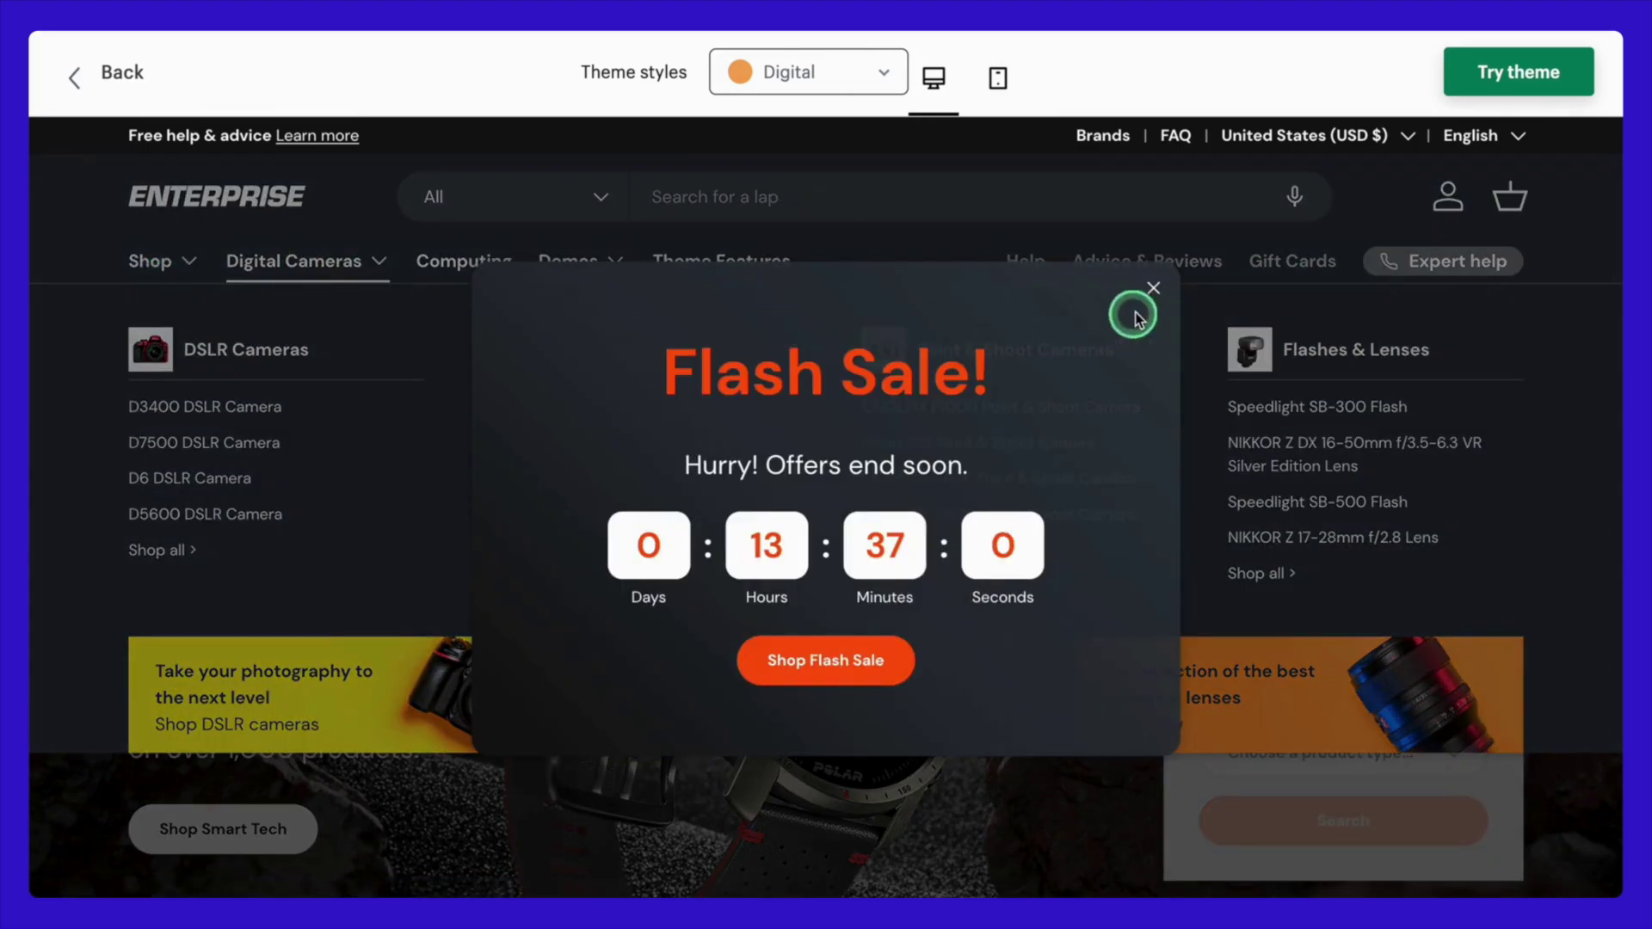
{"action": "left_click", "coordinate": [1136, 317]}
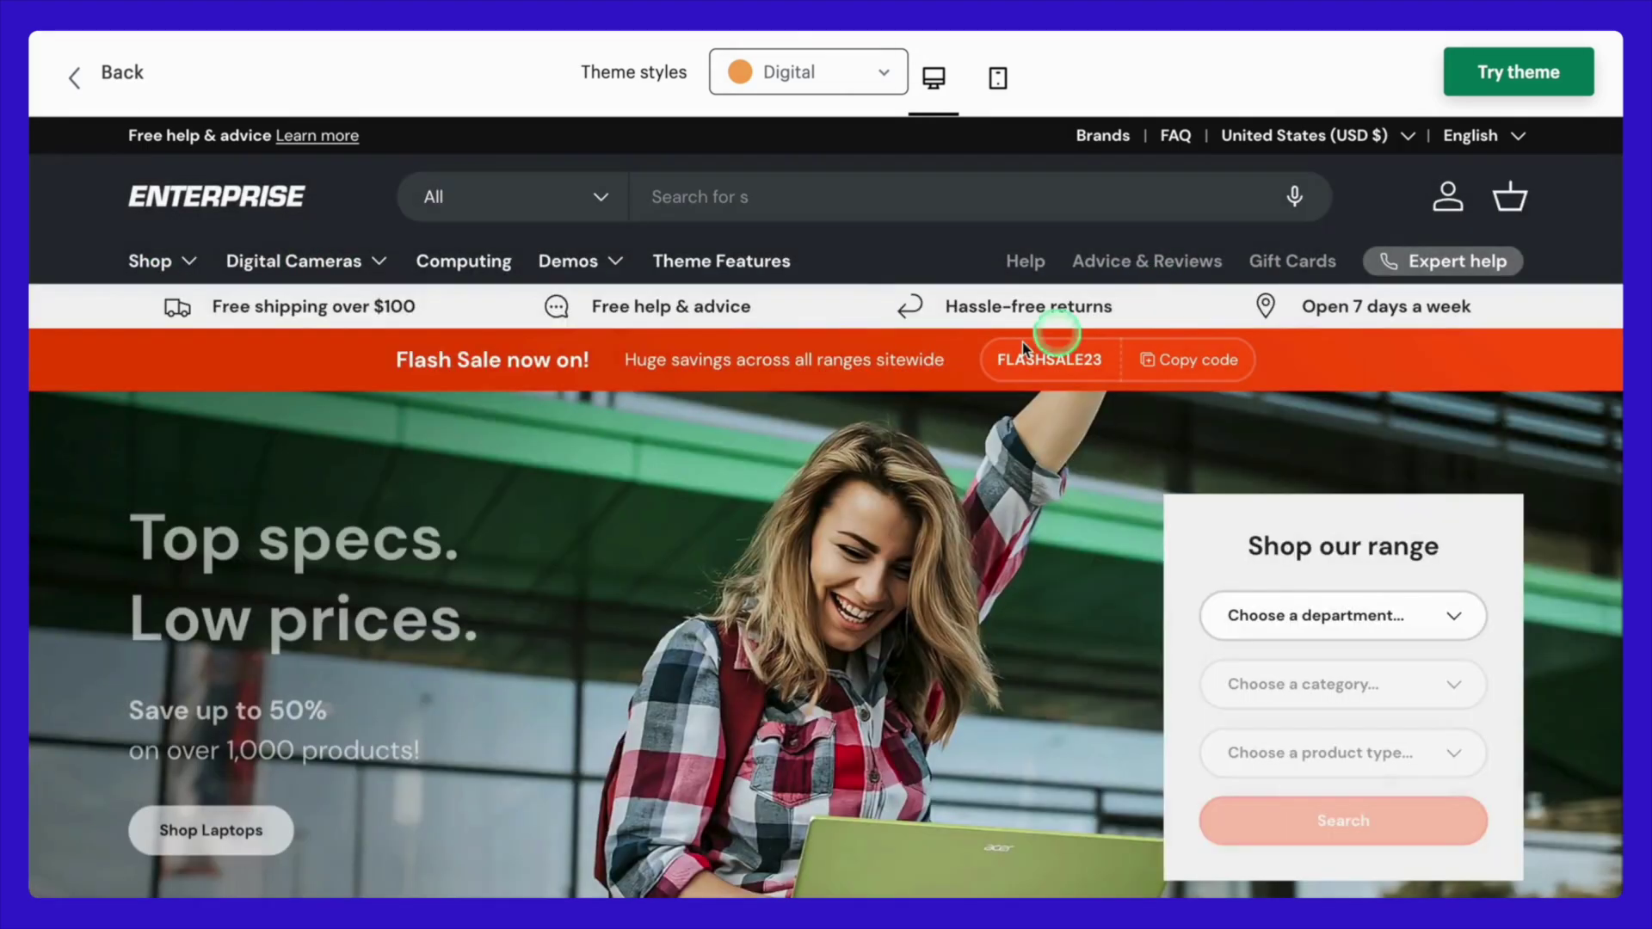
{"action": "mouse_move", "coordinate": [184, 265]}
{"action": "mouse_move", "coordinate": [257, 499]}
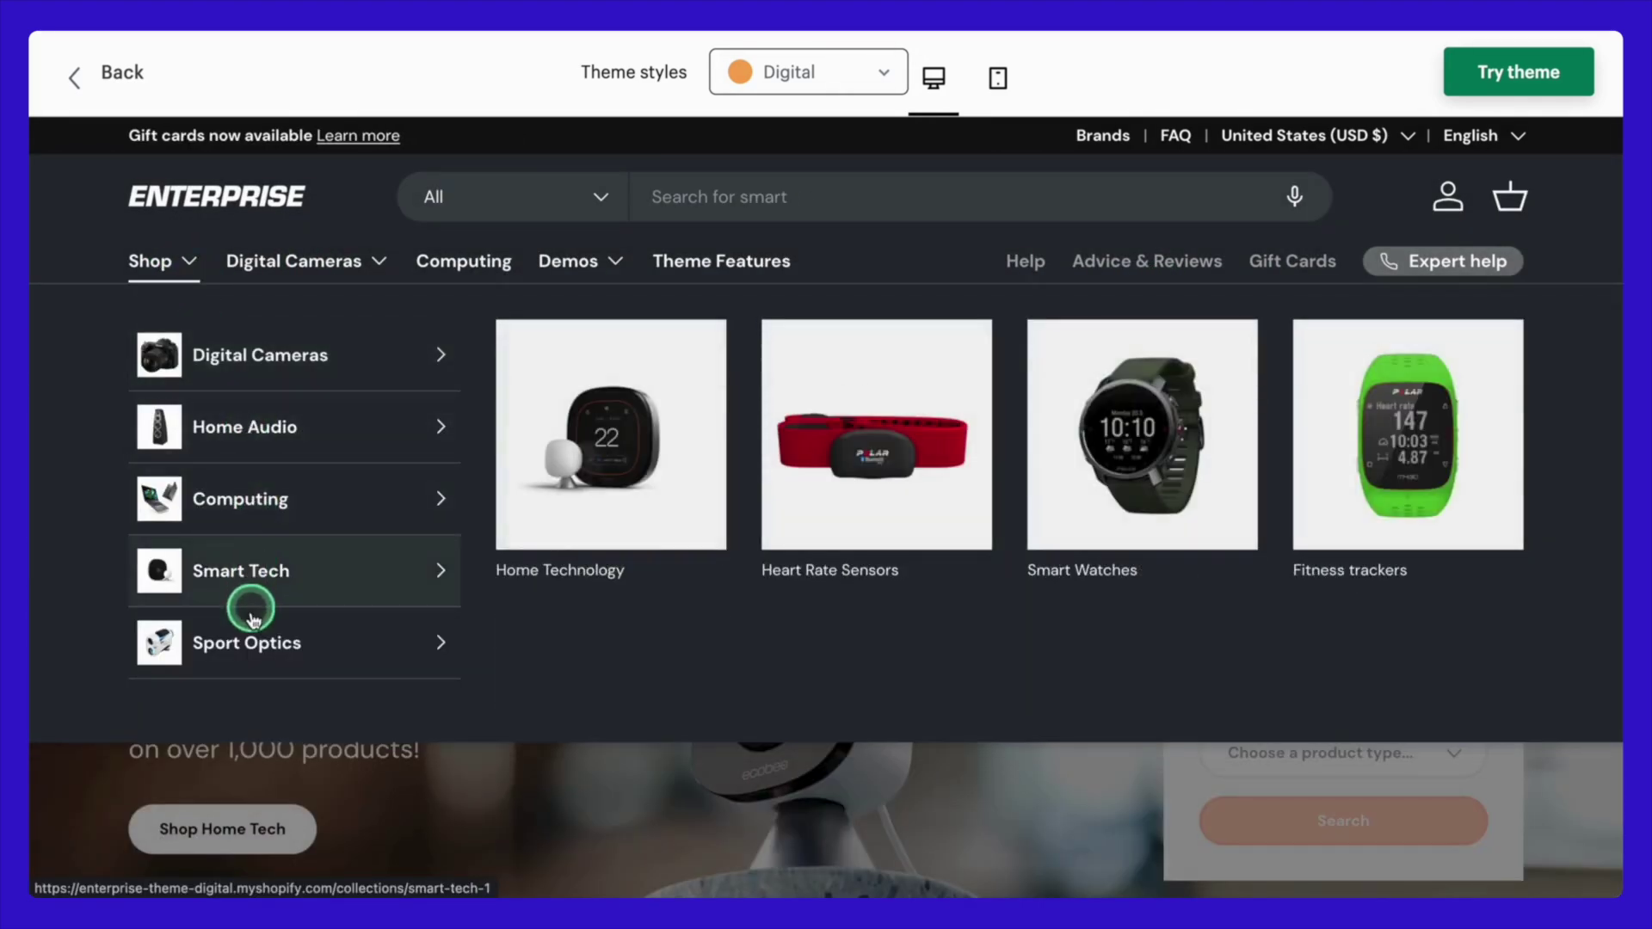
- Check the Polar Unite Smart Watch options, then scroll down to the camera comparison table
{"action": "scroll", "coordinate": [1088, 623], "scroll_direction": "down", "scroll_amount": 10}
{"action": "scroll", "coordinate": [1089, 628], "scroll_direction": "down", "scroll_amount": 12}
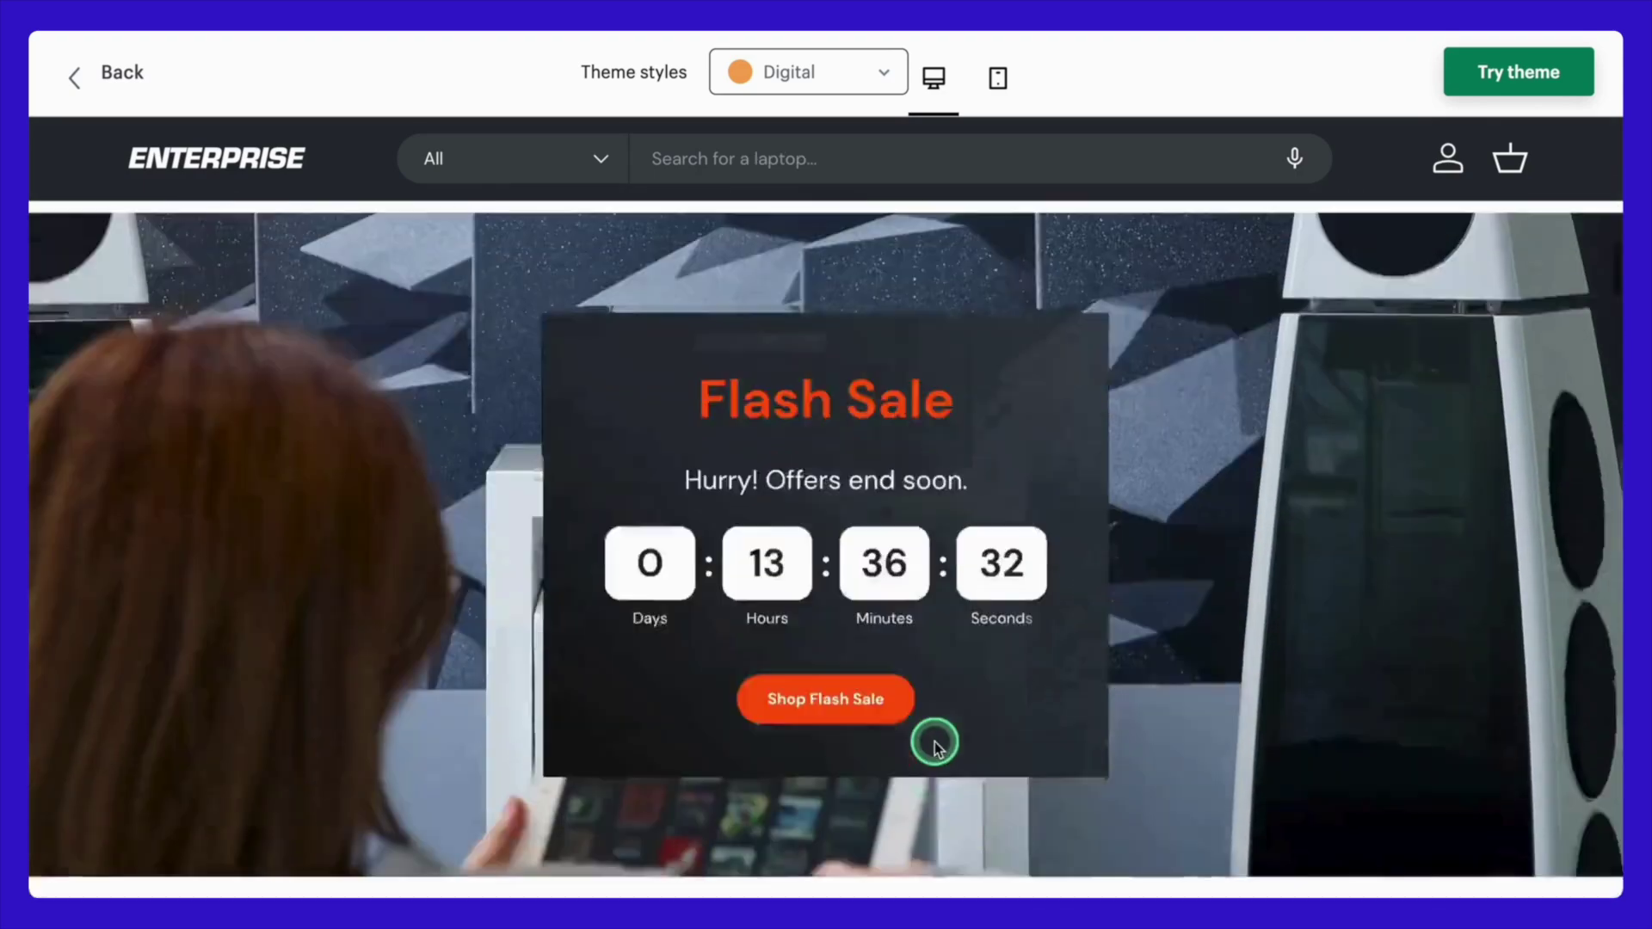
{"action": "scroll", "coordinate": [936, 745], "scroll_direction": "down", "scroll_amount": 8}
{"action": "left_click", "coordinate": [1106, 820]}
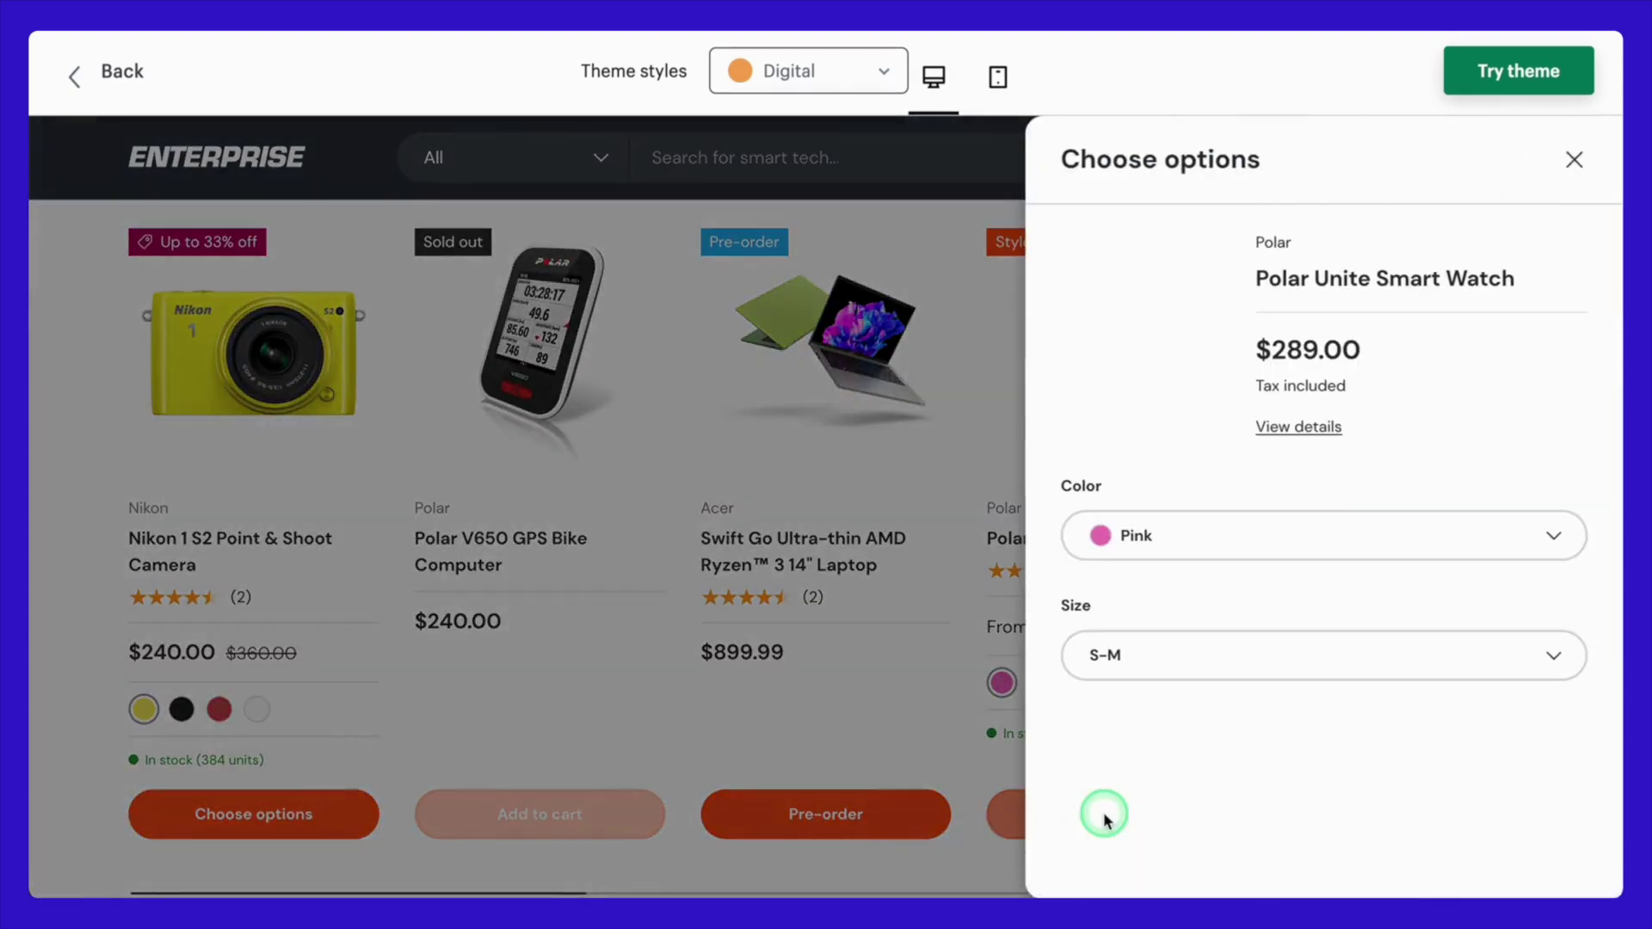
{"action": "scroll", "coordinate": [1183, 654], "scroll_direction": "down", "scroll_amount": 2}
{"action": "left_click", "coordinate": [984, 582]}
{"action": "scroll", "coordinate": [1025, 652], "scroll_direction": "down", "scroll_amount": 10}
{"action": "scroll", "coordinate": [1025, 658], "scroll_direction": "down", "scroll_amount": 10}
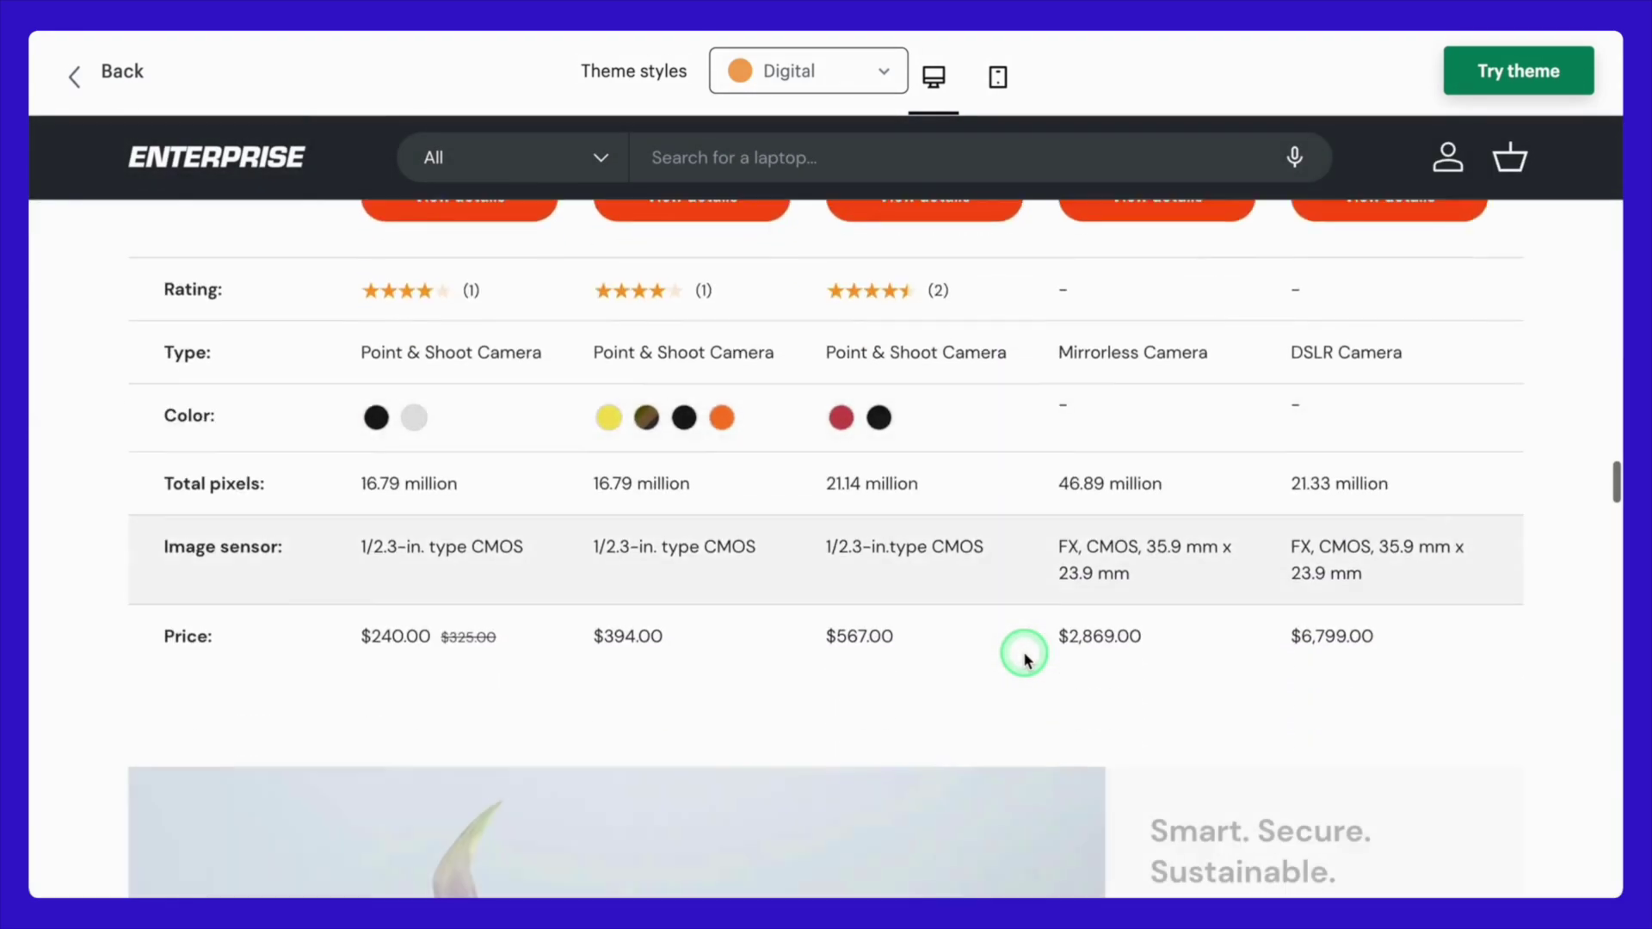
{"action": "scroll", "coordinate": [1025, 658], "scroll_direction": "up", "scroll_amount": 5}
{"action": "scroll", "coordinate": [1026, 656], "scroll_direction": "down", "scroll_amount": 10}
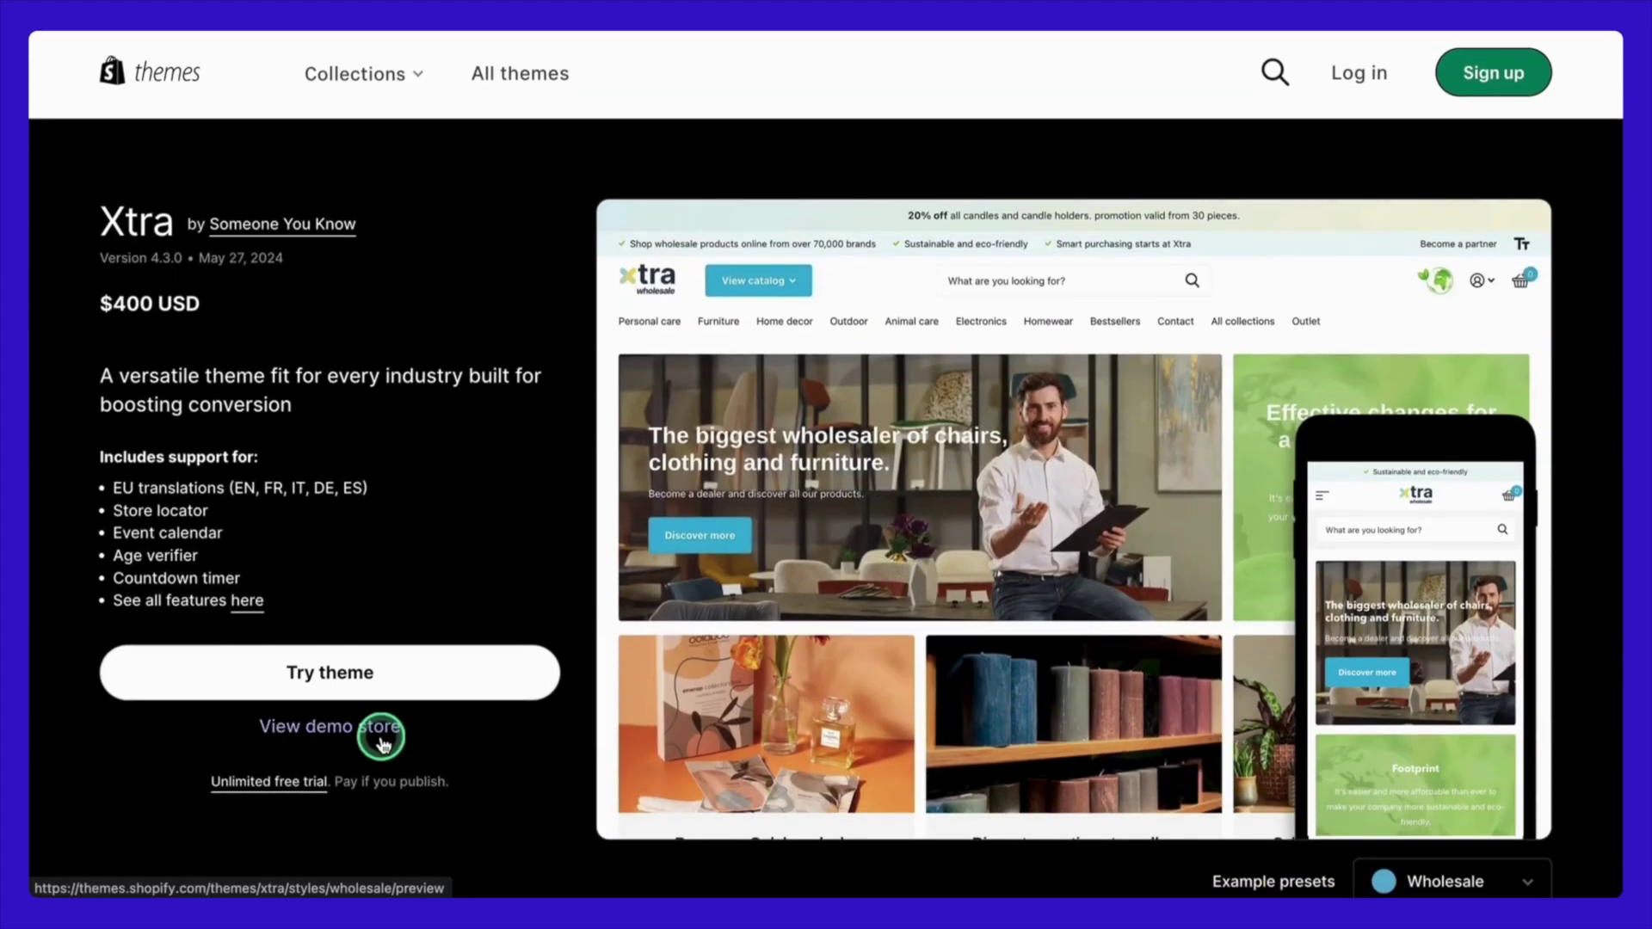
- Open the Xtra Wholesale demo store and preview it in mobile, then desktop layout
{"action": "left_click", "coordinate": [379, 732]}
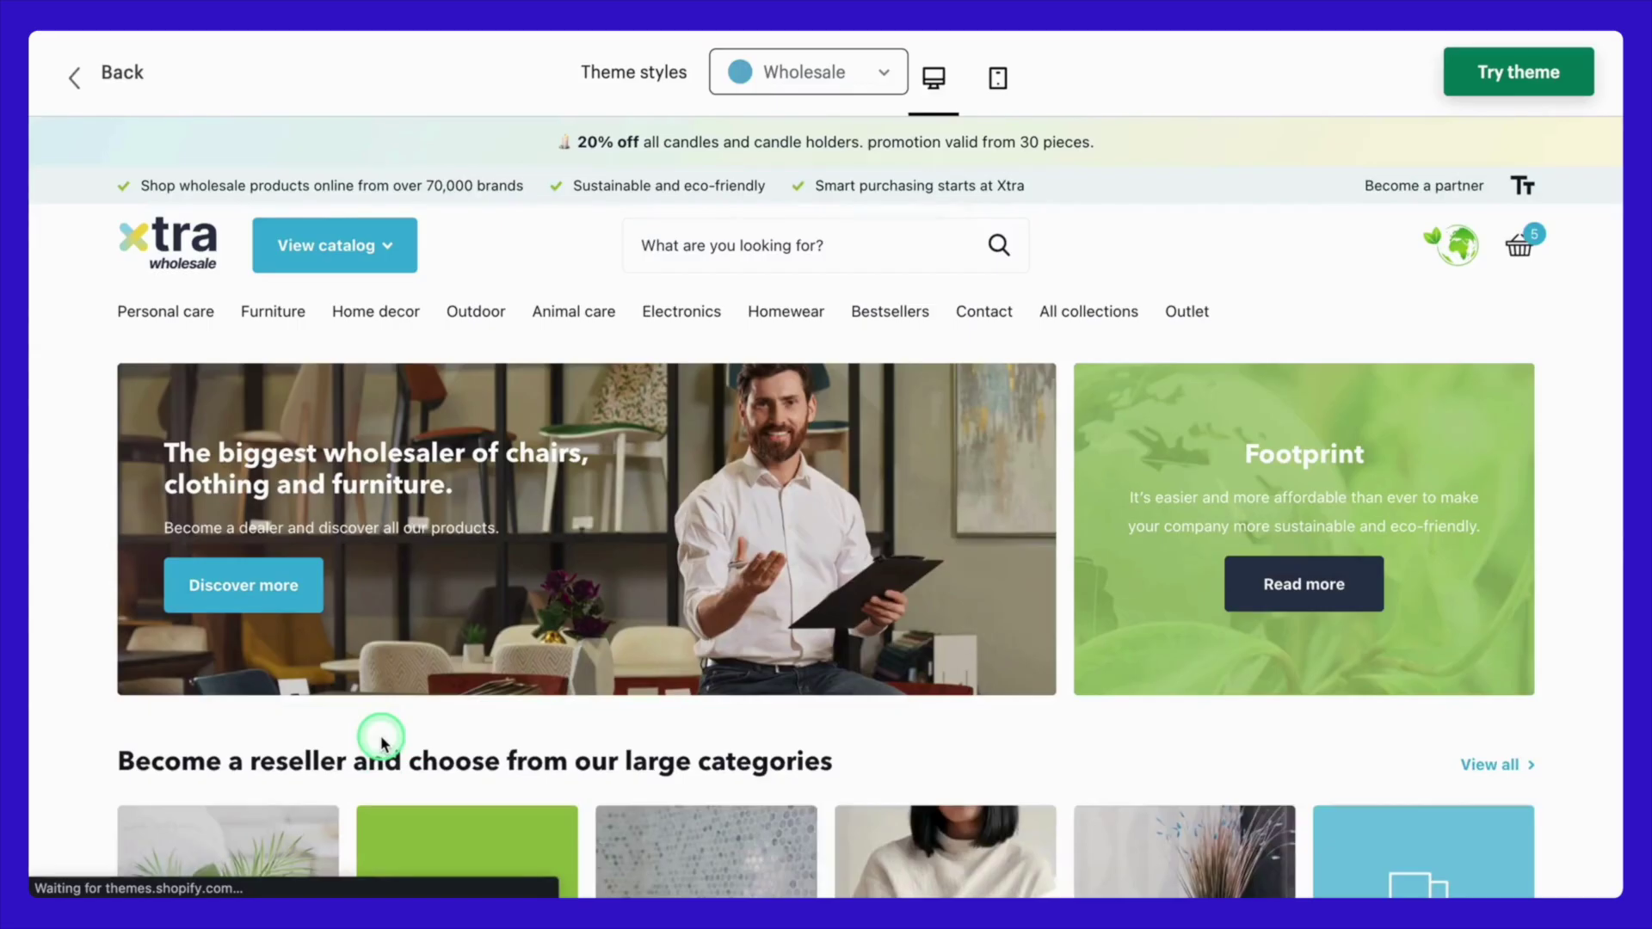
{"action": "left_click", "coordinate": [999, 77]}
{"action": "scroll", "coordinate": [844, 413], "scroll_direction": "down", "scroll_amount": 10}
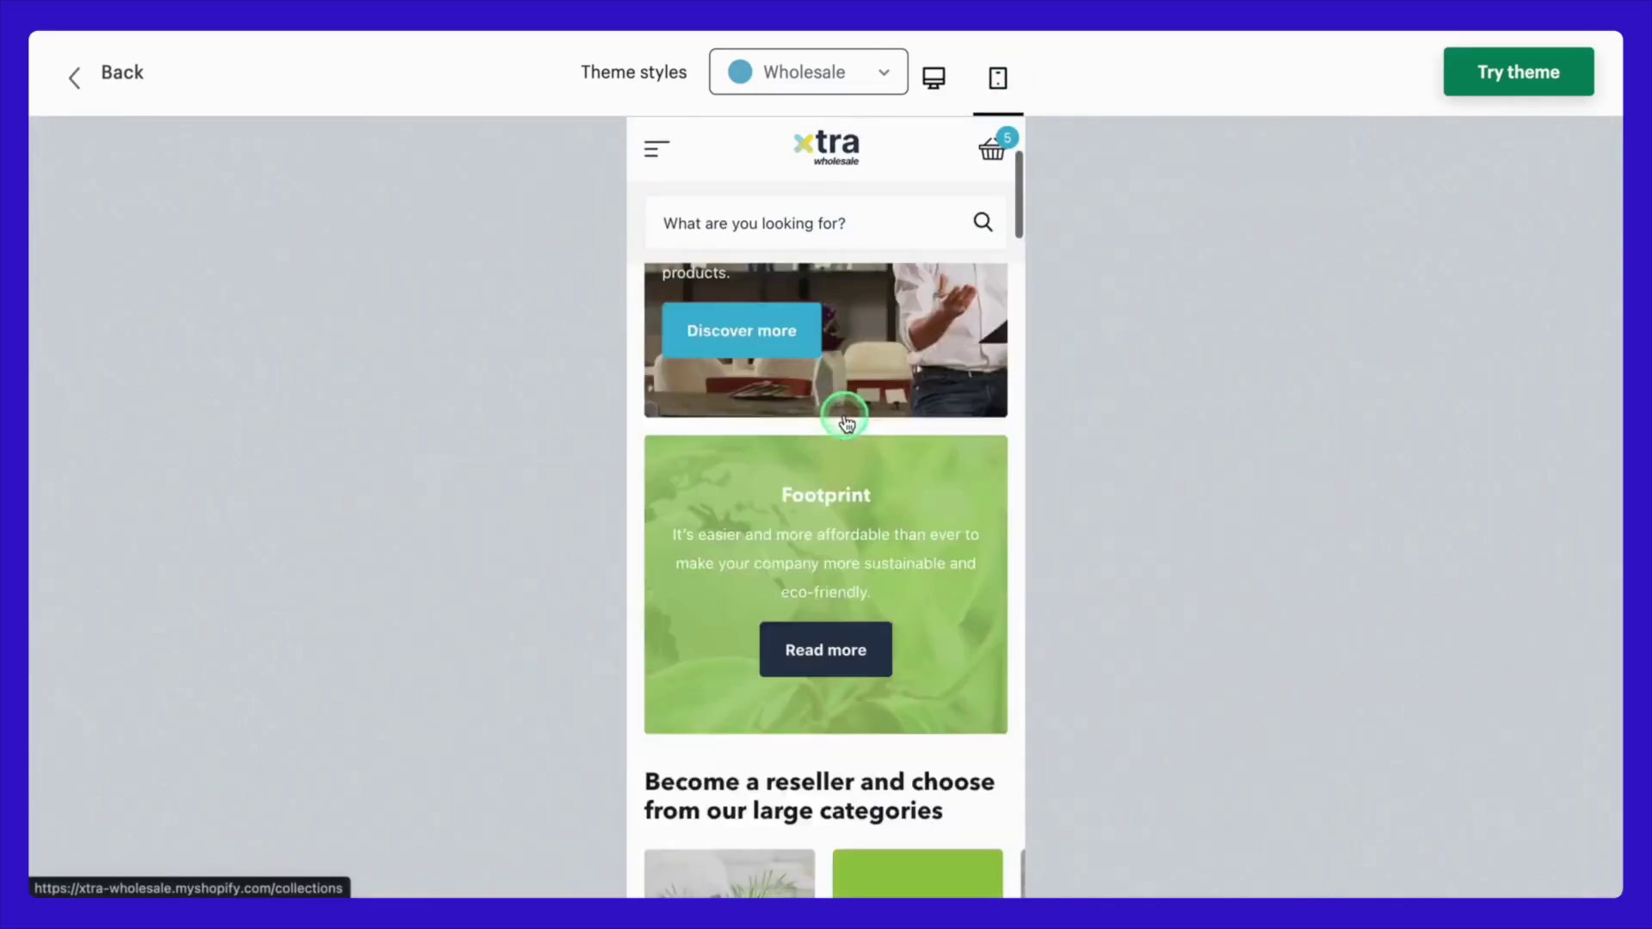
{"action": "left_click", "coordinate": [935, 86]}
{"action": "scroll", "coordinate": [763, 686], "scroll_direction": "down", "scroll_amount": 12}
{"action": "scroll", "coordinate": [762, 688], "scroll_direction": "up", "scroll_amount": 6}
{"action": "scroll", "coordinate": [761, 695], "scroll_direction": "down", "scroll_amount": 2}
{"action": "scroll", "coordinate": [760, 695], "scroll_direction": "down", "scroll_amount": 10}
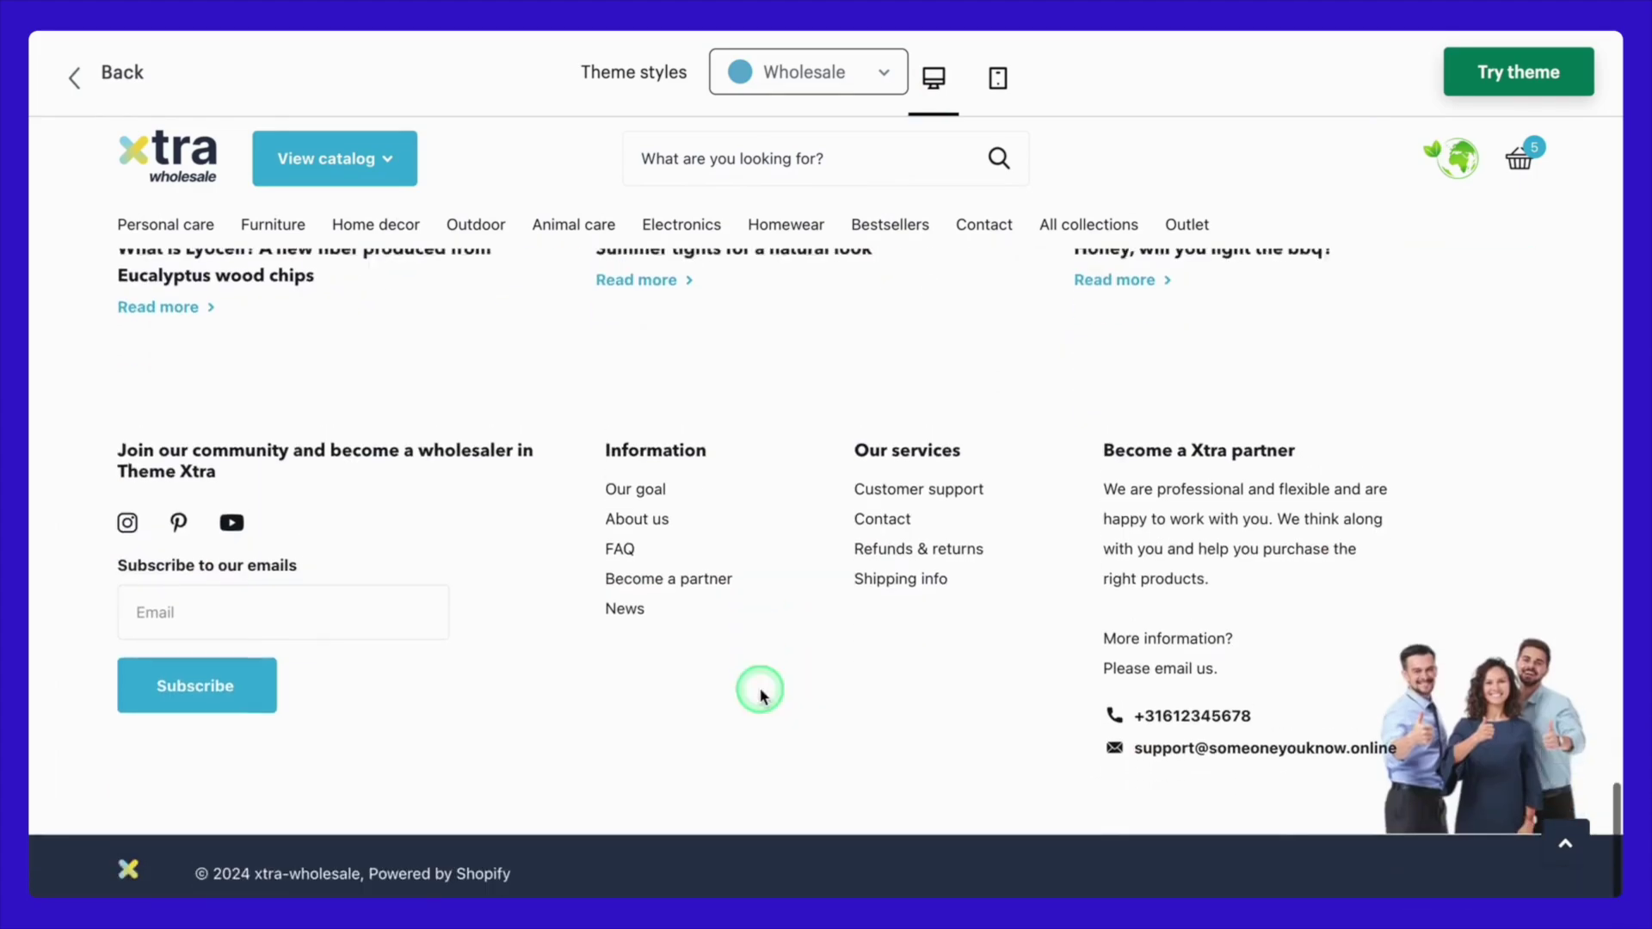
{"action": "scroll", "coordinate": [761, 696], "scroll_direction": "up", "scroll_amount": 15}
{"action": "scroll", "coordinate": [761, 695], "scroll_direction": "up", "scroll_amount": 3}
- Browse the Xtra demo's Bestsellers collection page
{"action": "left_click", "coordinate": [877, 327]}
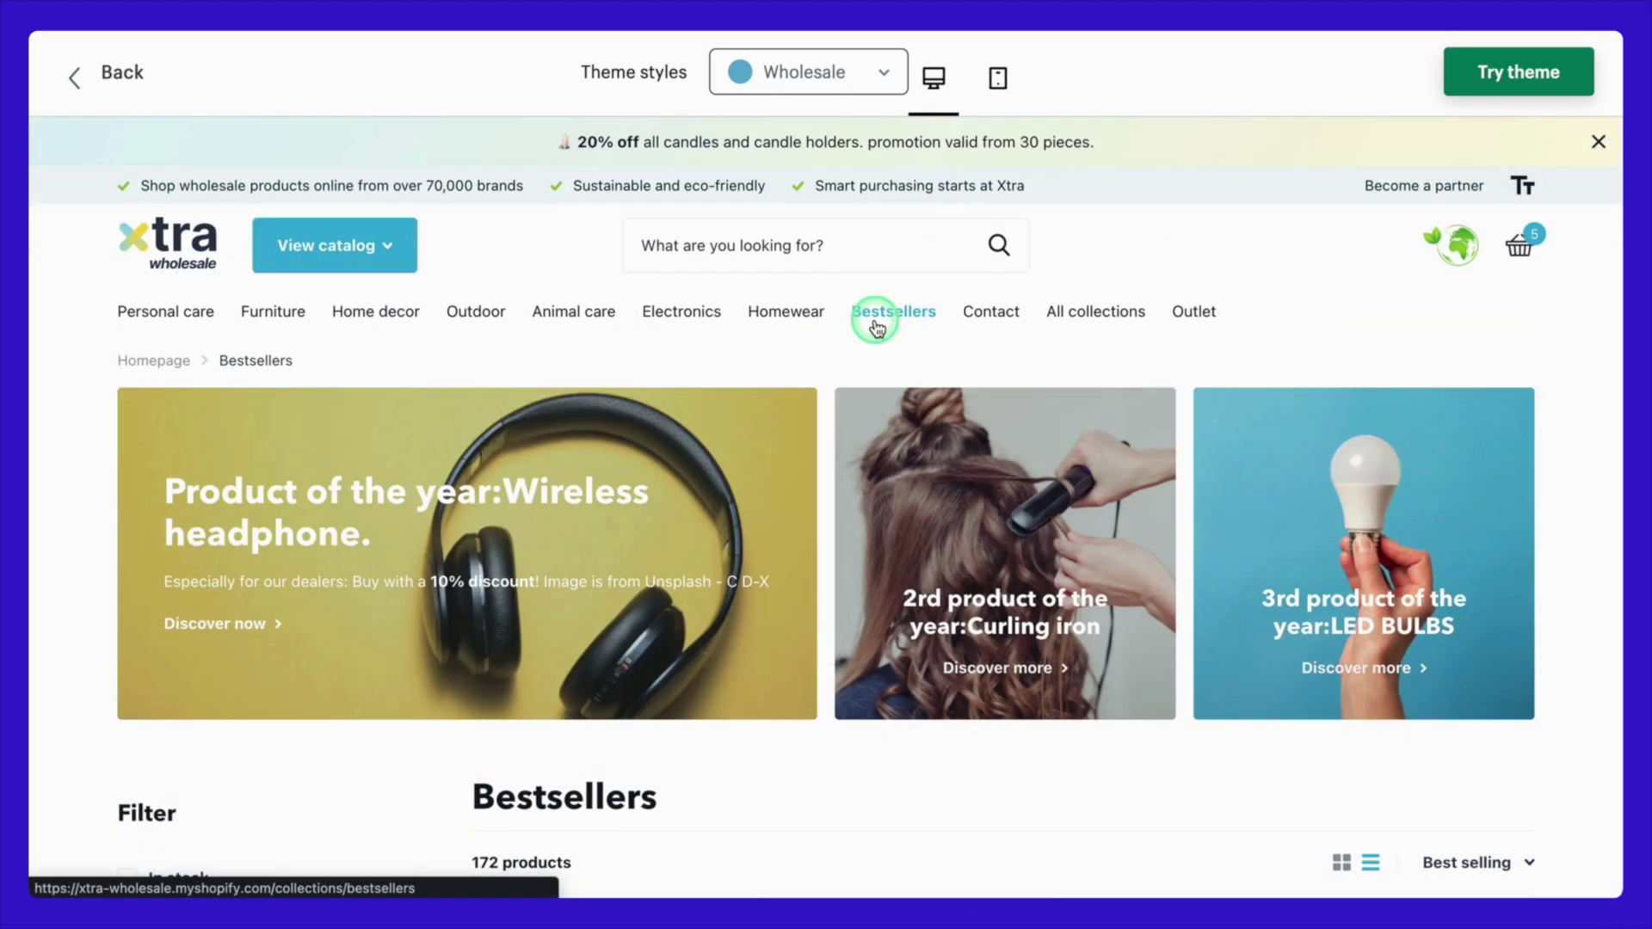
{"action": "scroll", "coordinate": [920, 577], "scroll_direction": "down", "scroll_amount": 8}
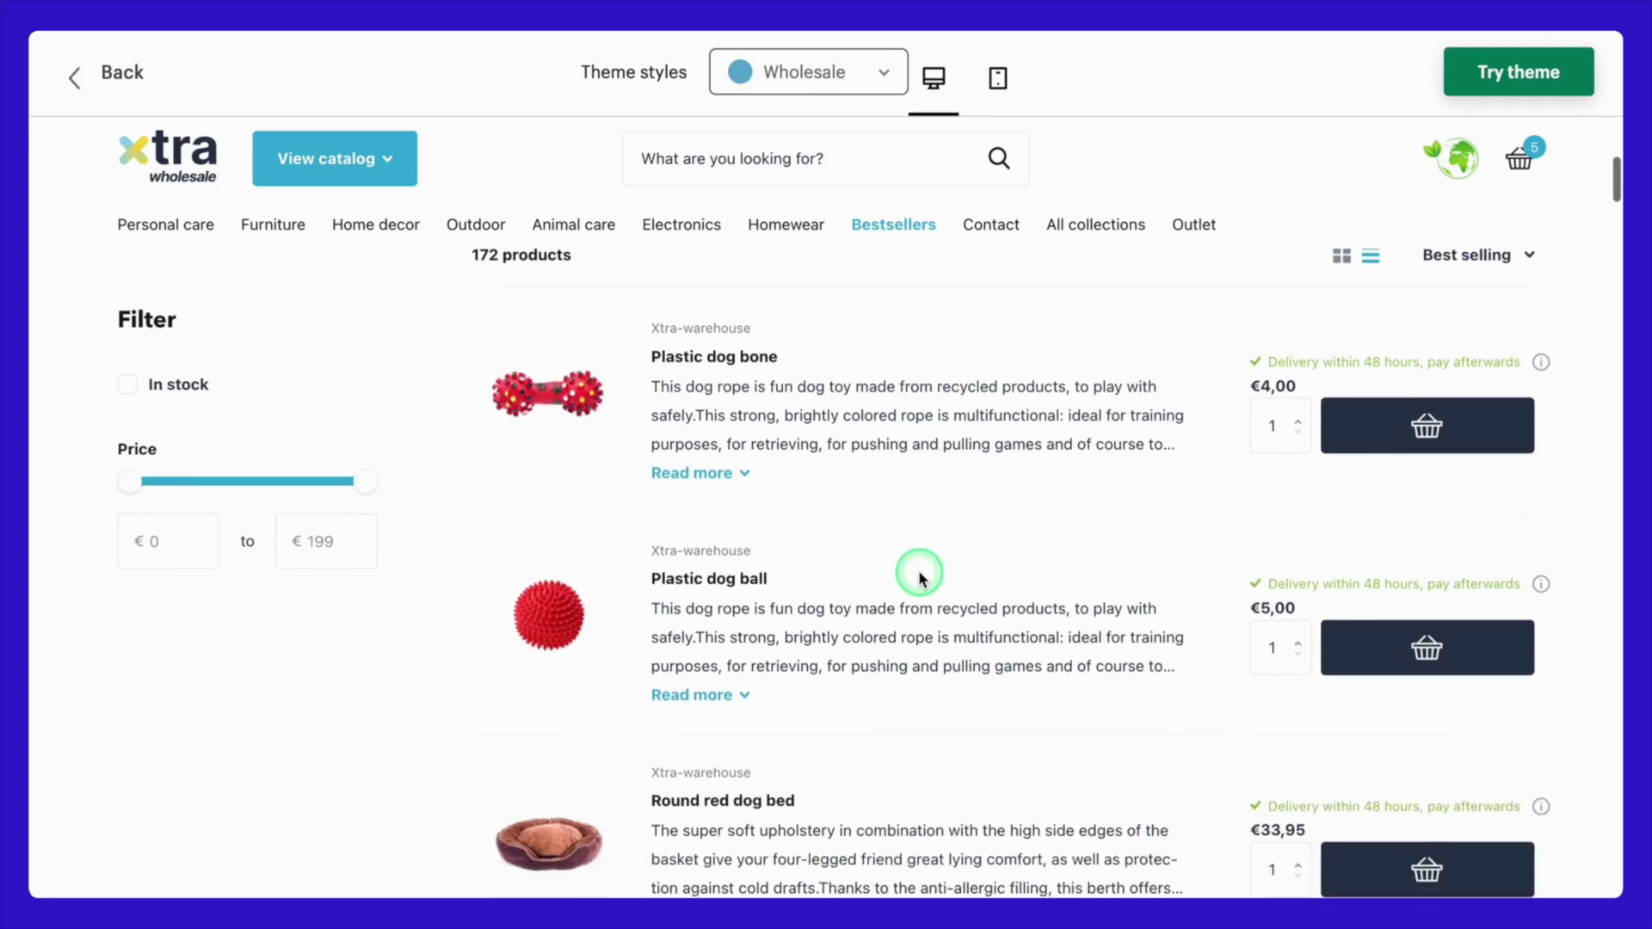
{"action": "scroll", "coordinate": [920, 577], "scroll_direction": "down", "scroll_amount": 5}
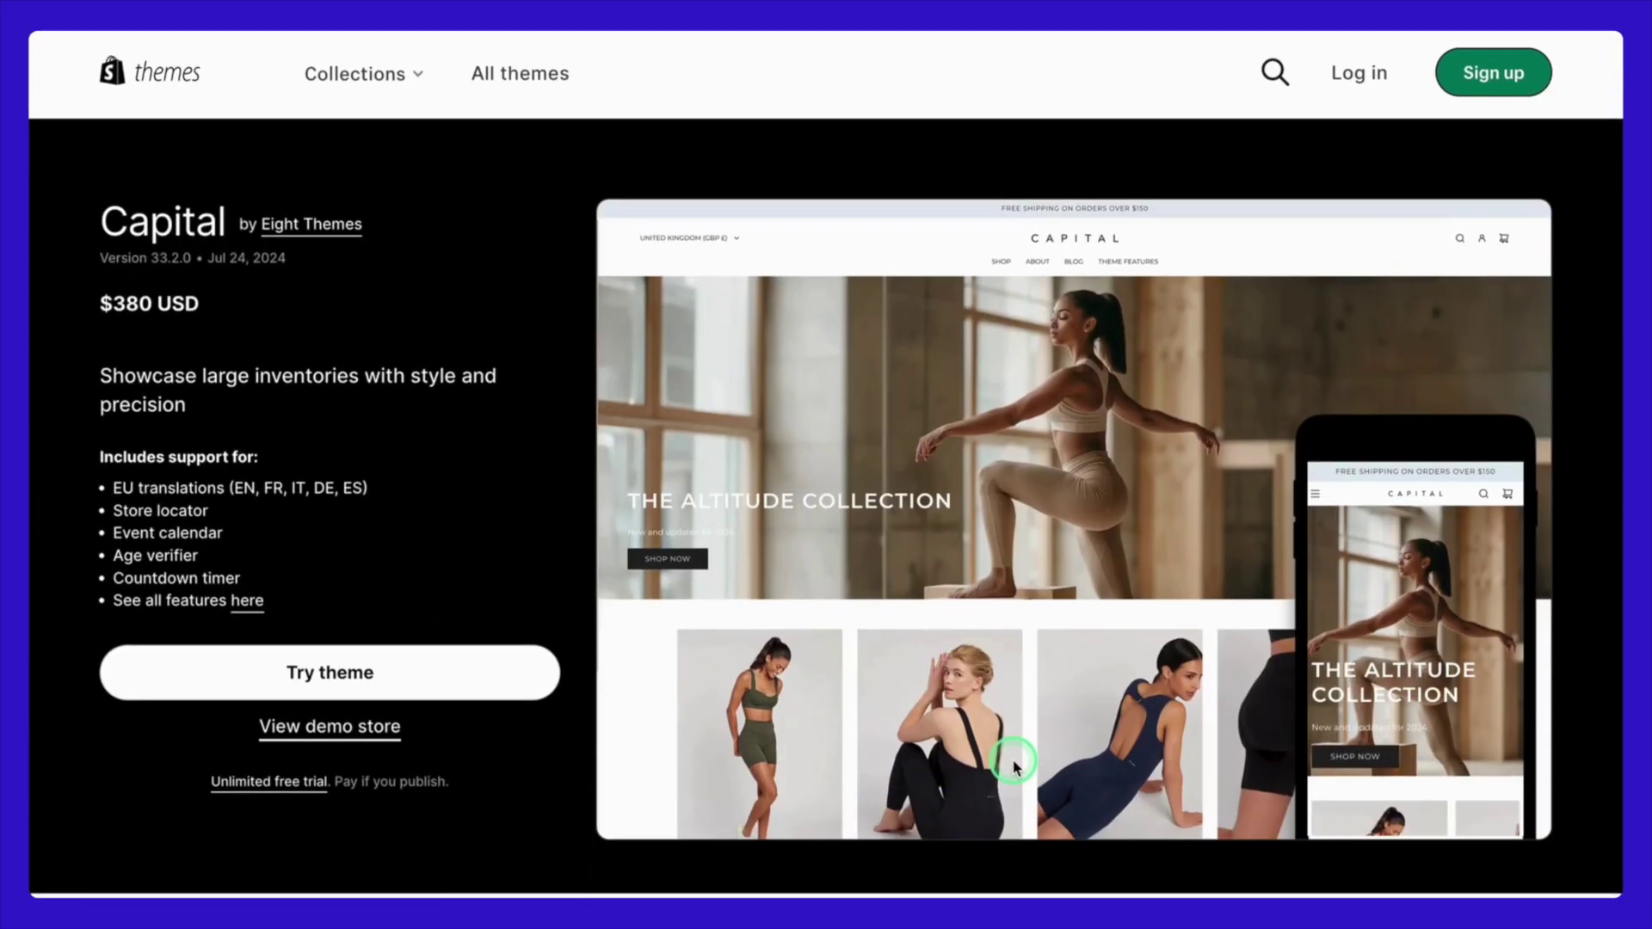
- Open the Capital theme demo, close the newsletter popup and scroll through its homepage
{"action": "left_click", "coordinate": [535, 697]}
{"action": "scroll", "coordinate": [373, 726], "scroll_direction": "down", "scroll_amount": 10}
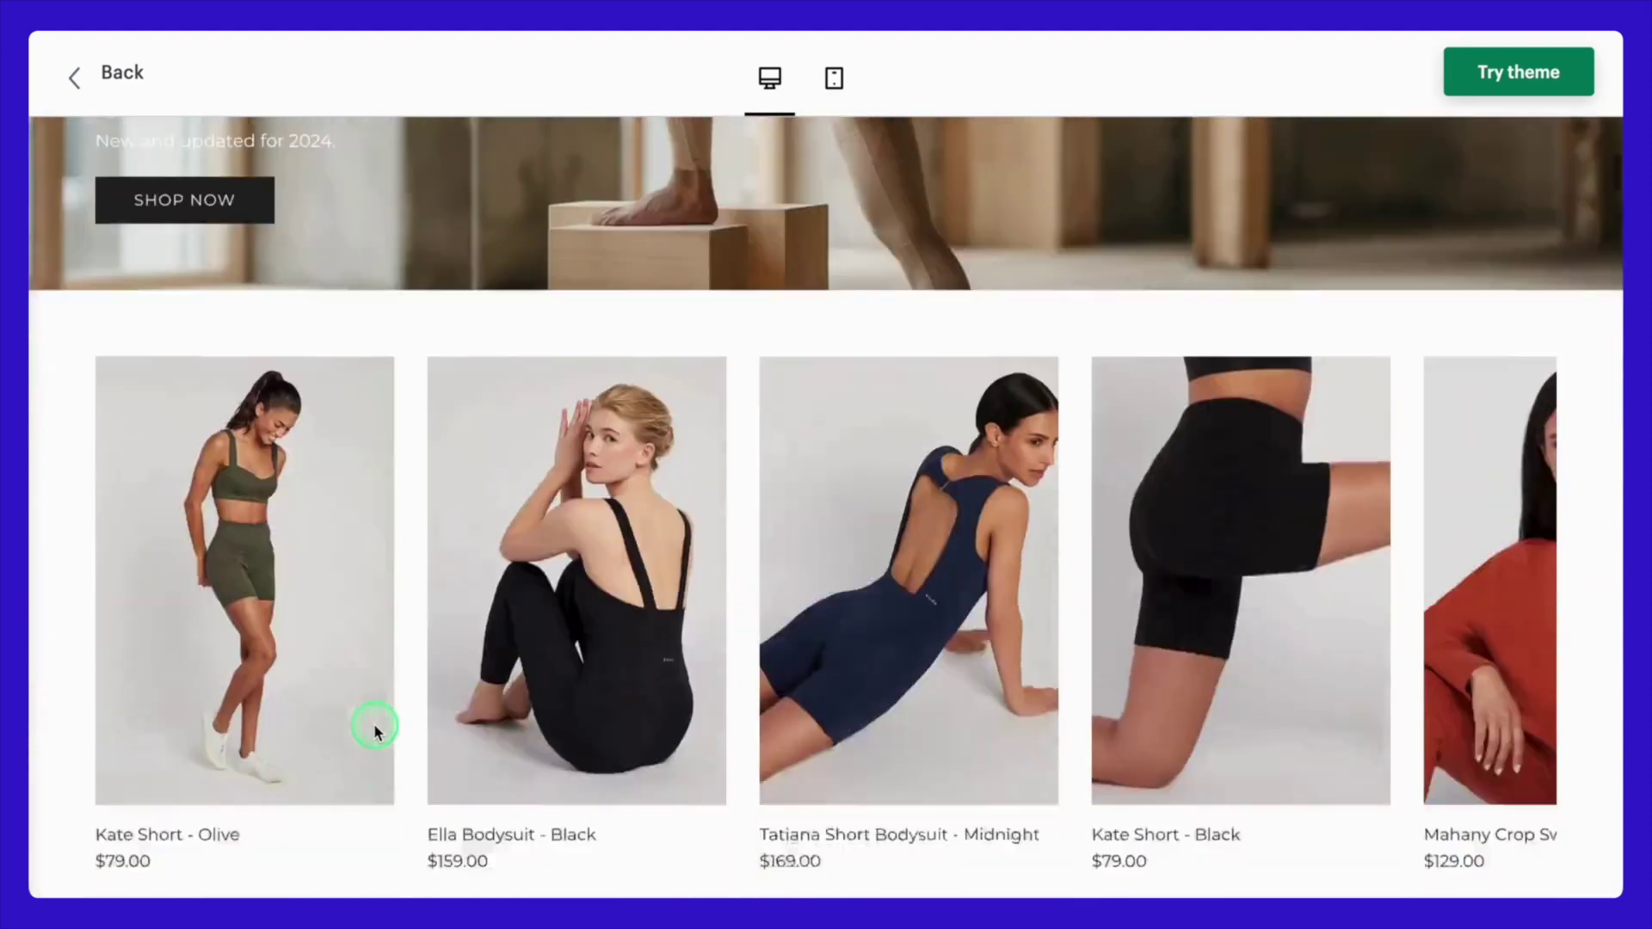
{"action": "scroll", "coordinate": [375, 730], "scroll_direction": "down", "scroll_amount": 7}
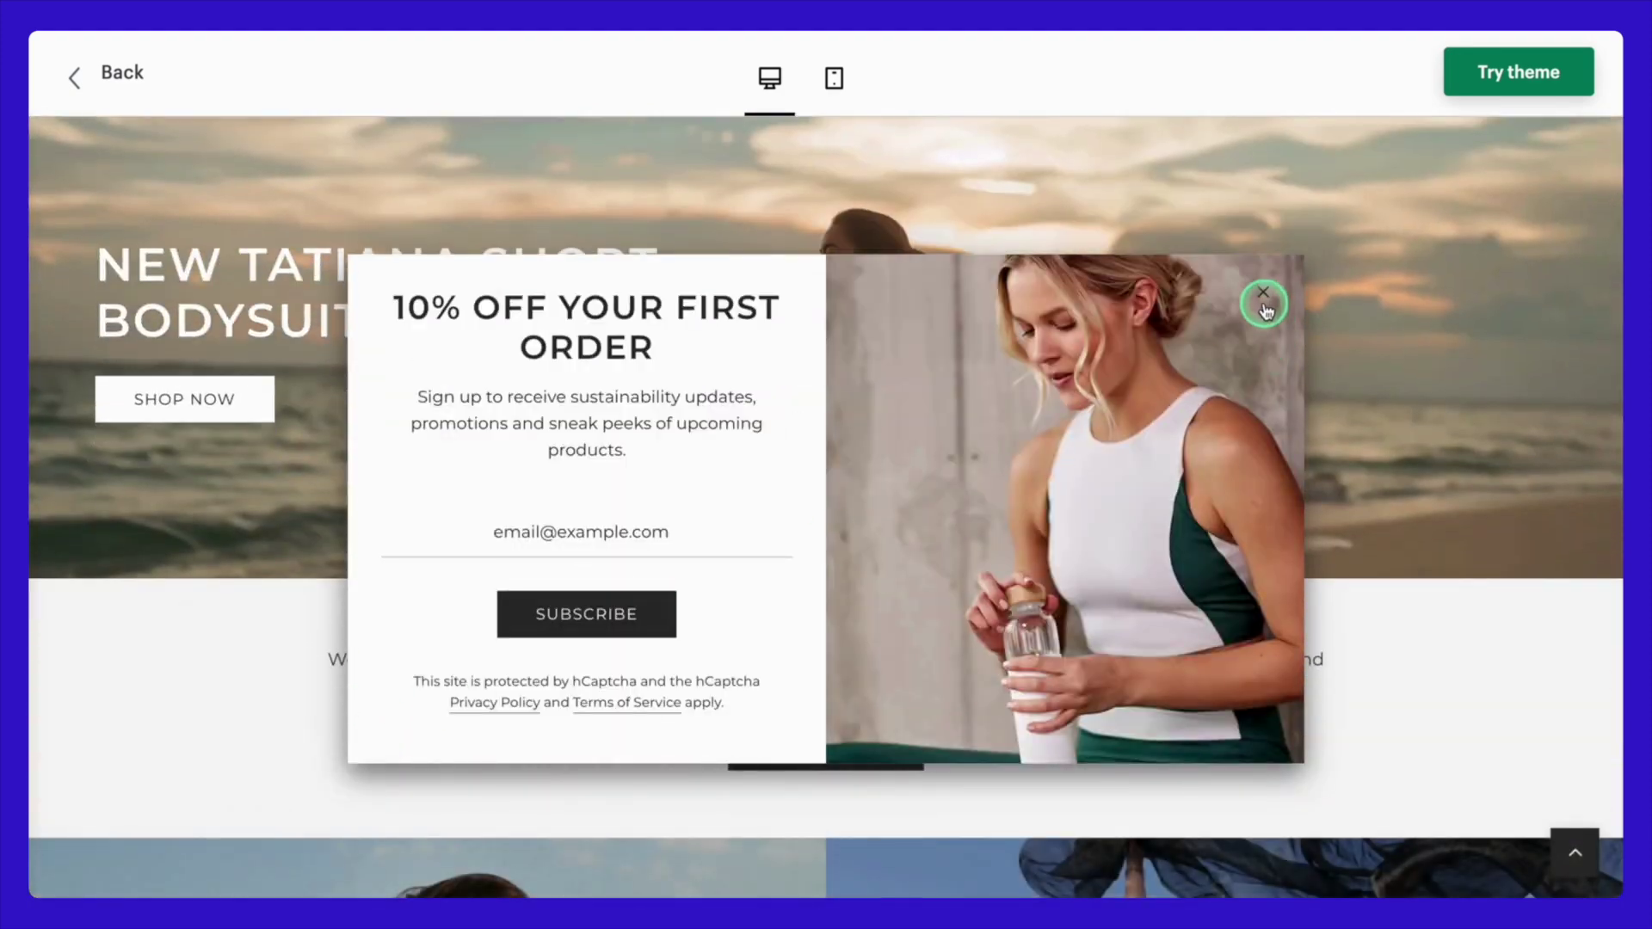
{"action": "left_click", "coordinate": [1263, 294]}
{"action": "scroll", "coordinate": [1128, 520], "scroll_direction": "down", "scroll_amount": 15}
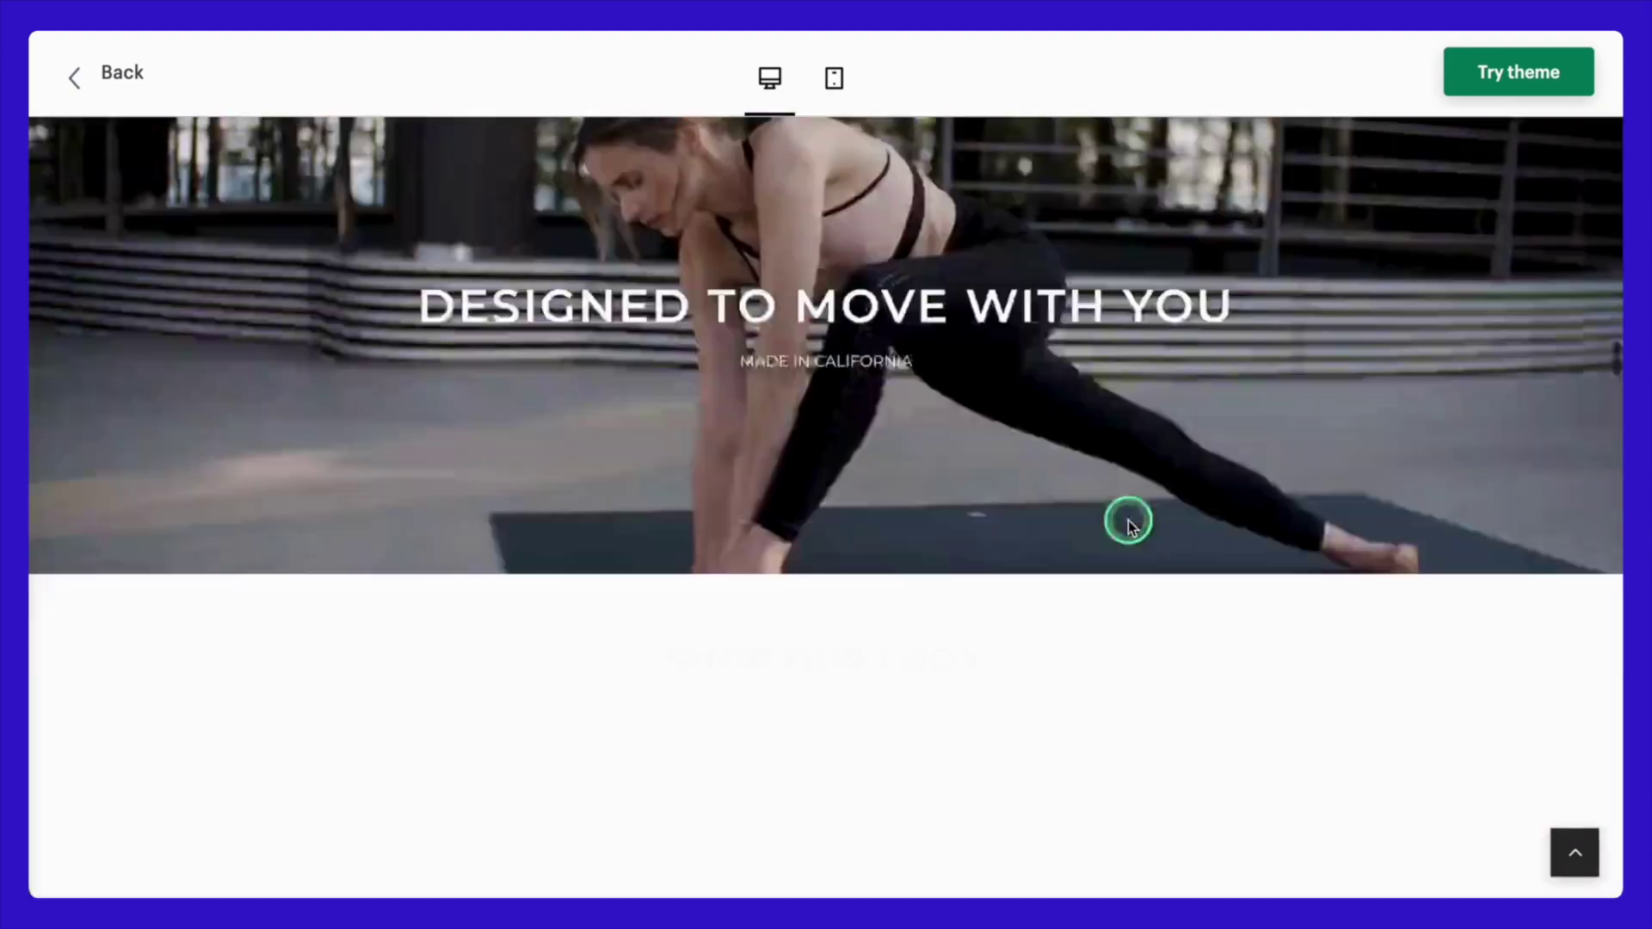
{"action": "scroll", "coordinate": [1130, 527], "scroll_direction": "down", "scroll_amount": 15}
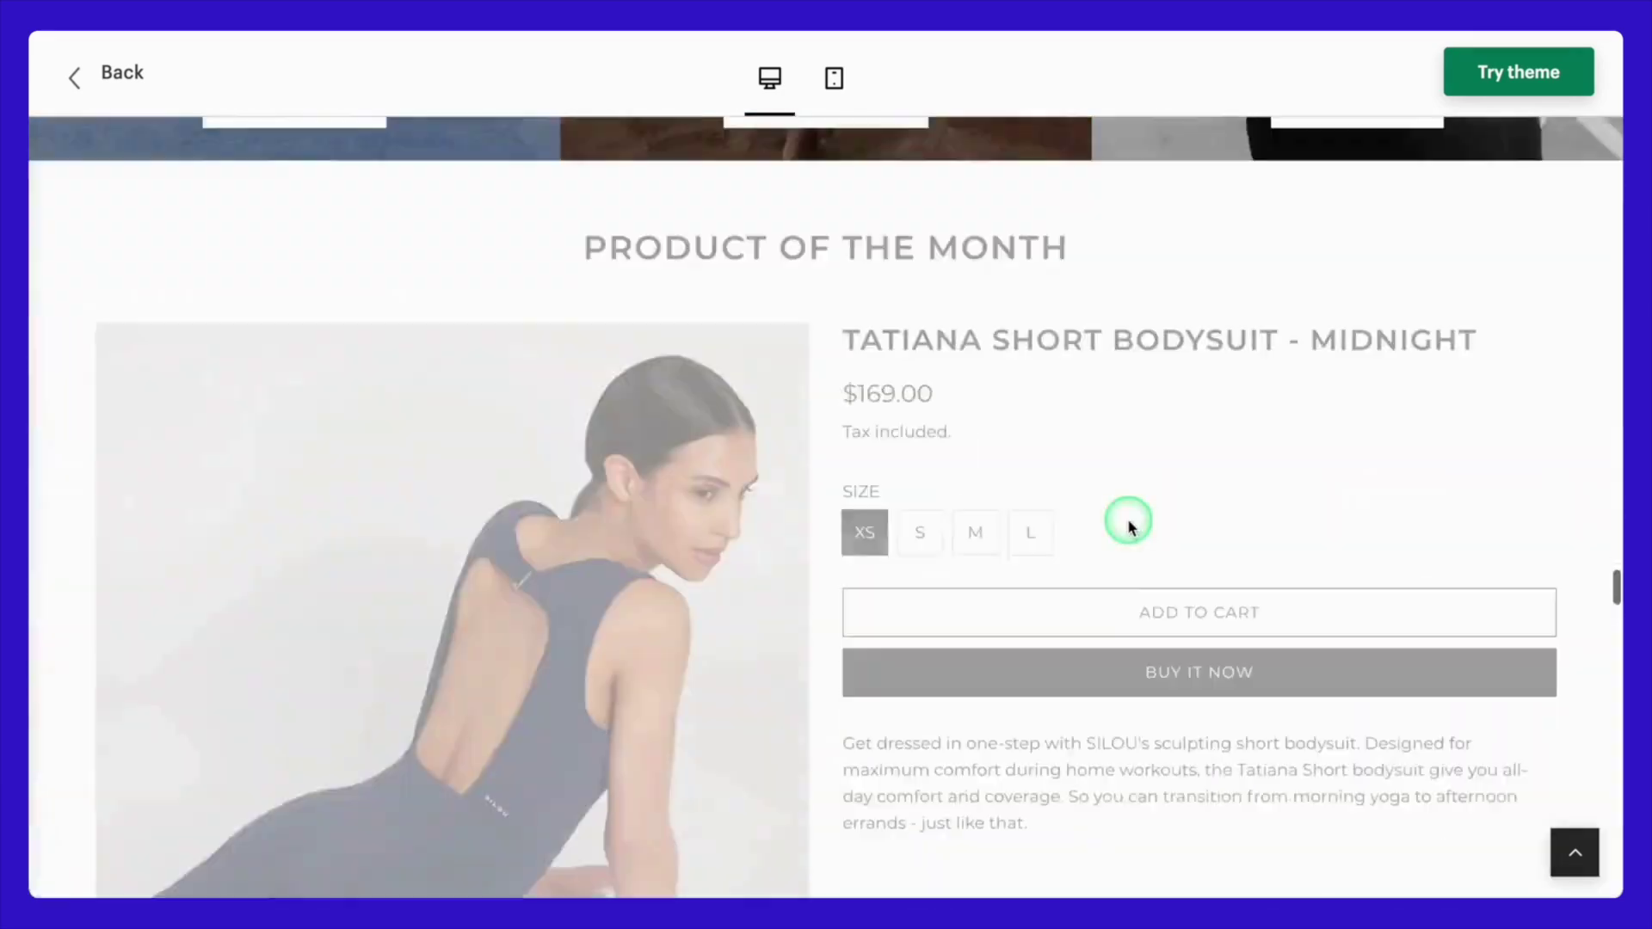
{"action": "scroll", "coordinate": [1129, 523], "scroll_direction": "down", "scroll_amount": 20}
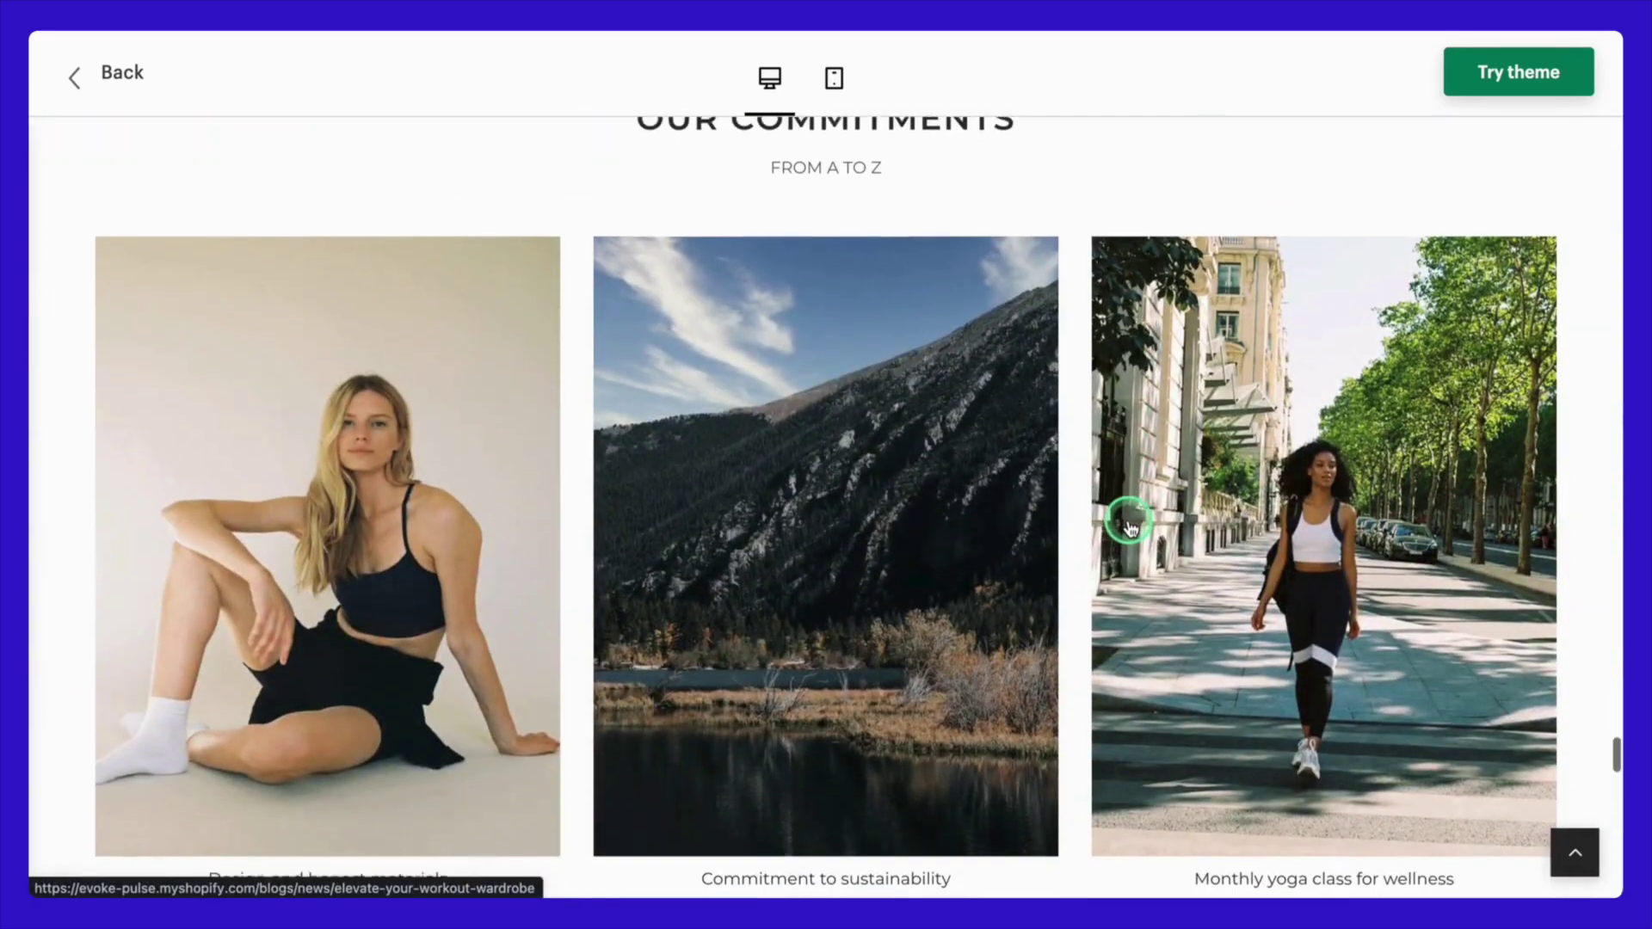
{"action": "scroll", "coordinate": [1128, 523], "scroll_direction": "down", "scroll_amount": 20}
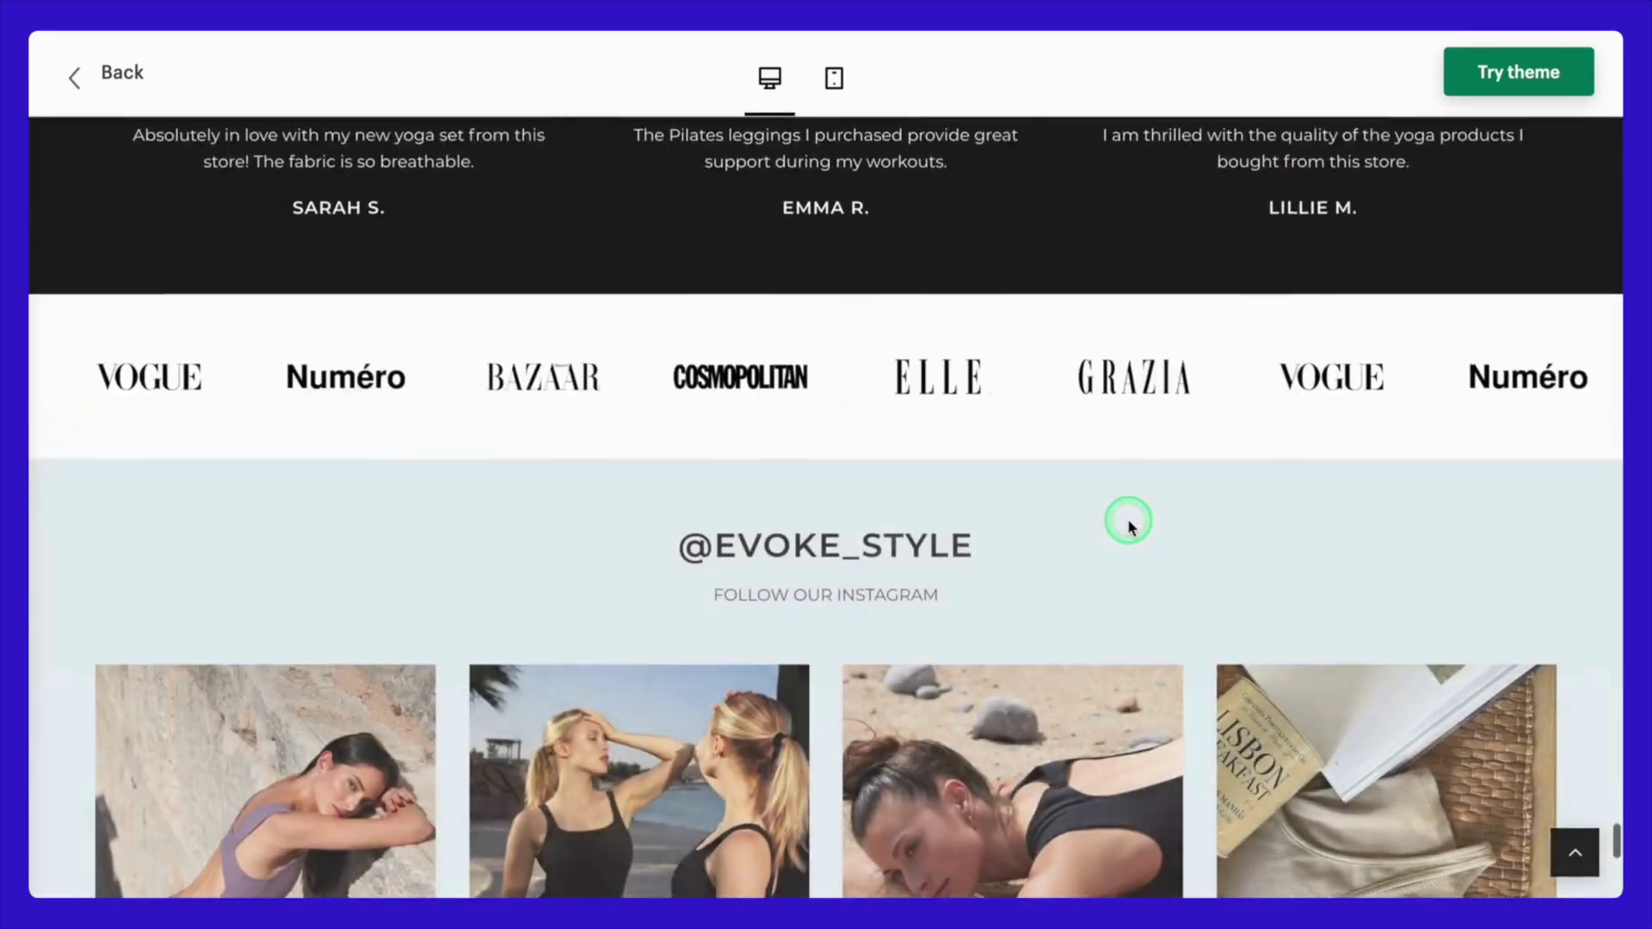
{"action": "scroll", "coordinate": [1129, 523], "scroll_direction": "down", "scroll_amount": 5}
- Look through the Ella Bodysuit product page in the Capital demo
{"action": "left_click", "coordinate": [616, 449]}
{"action": "scroll", "coordinate": [827, 657], "scroll_direction": "down", "scroll_amount": 8}
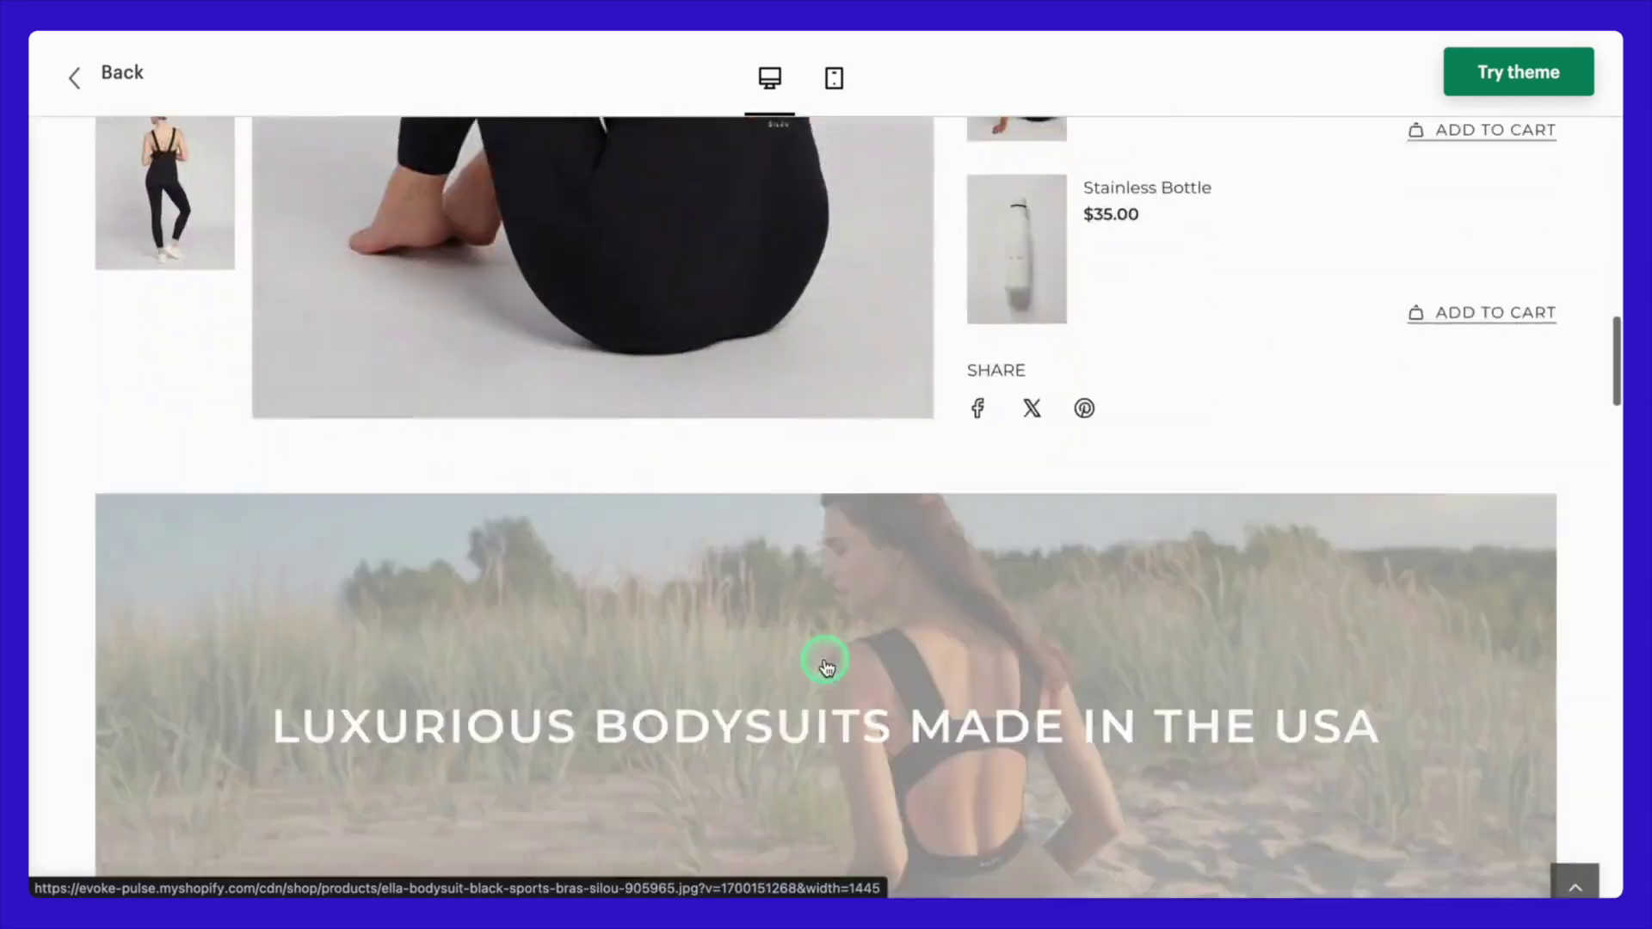
{"action": "scroll", "coordinate": [826, 662], "scroll_direction": "down", "scroll_amount": 10}
{"action": "scroll", "coordinate": [826, 663], "scroll_direction": "up", "scroll_amount": 4}
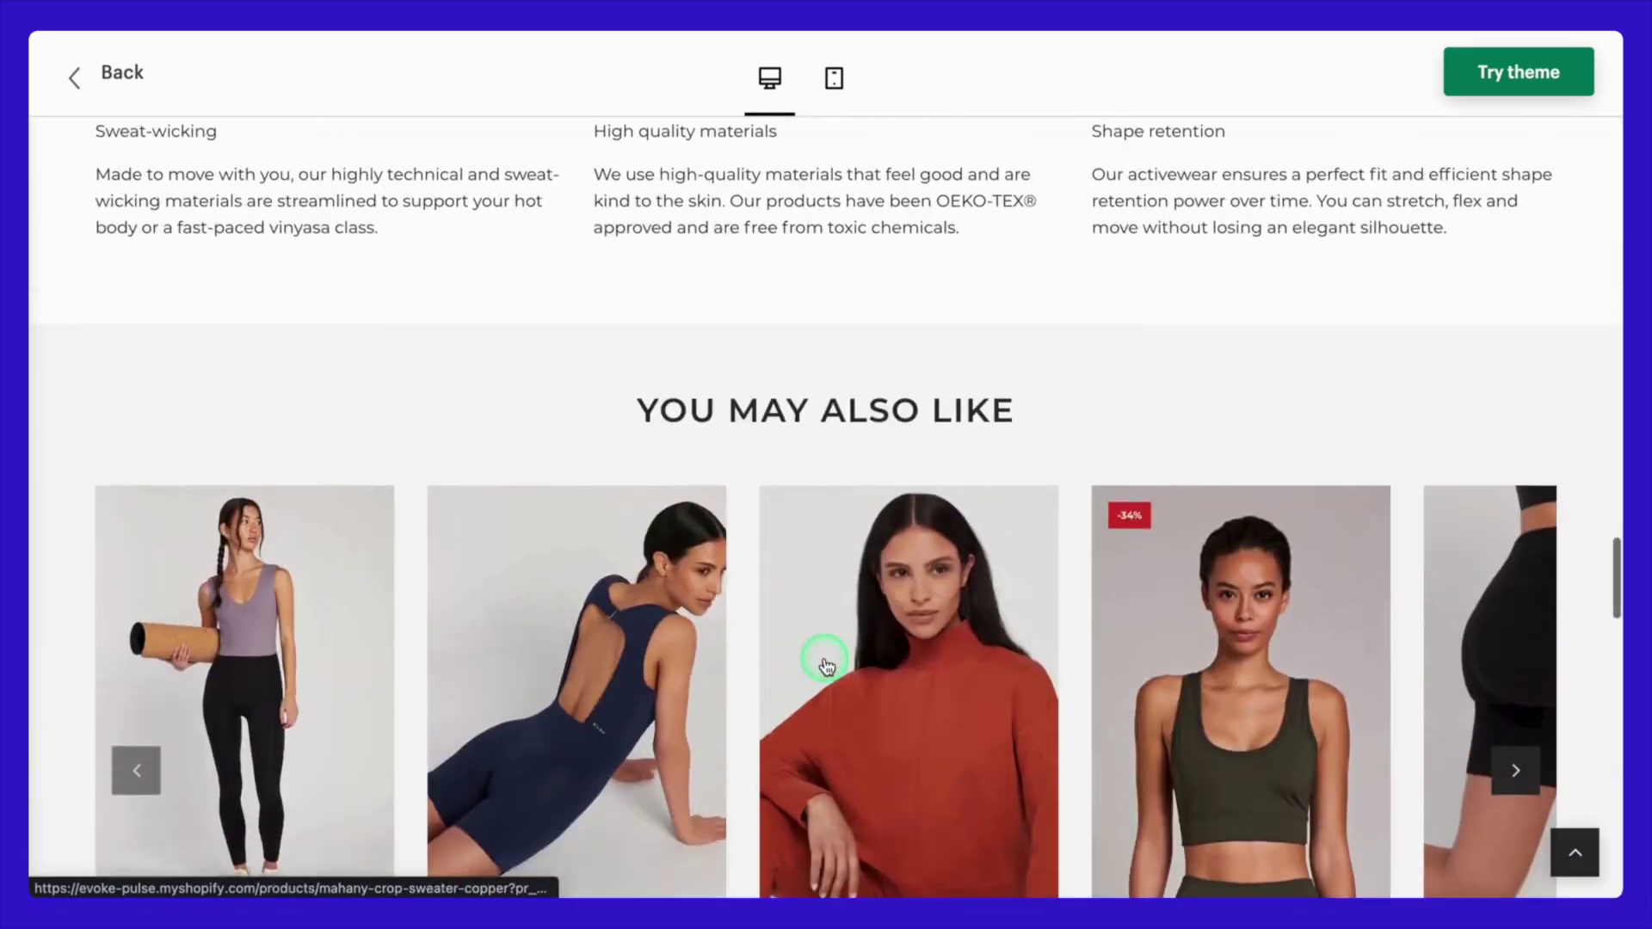
{"action": "scroll", "coordinate": [826, 664], "scroll_direction": "down", "scroll_amount": 10}
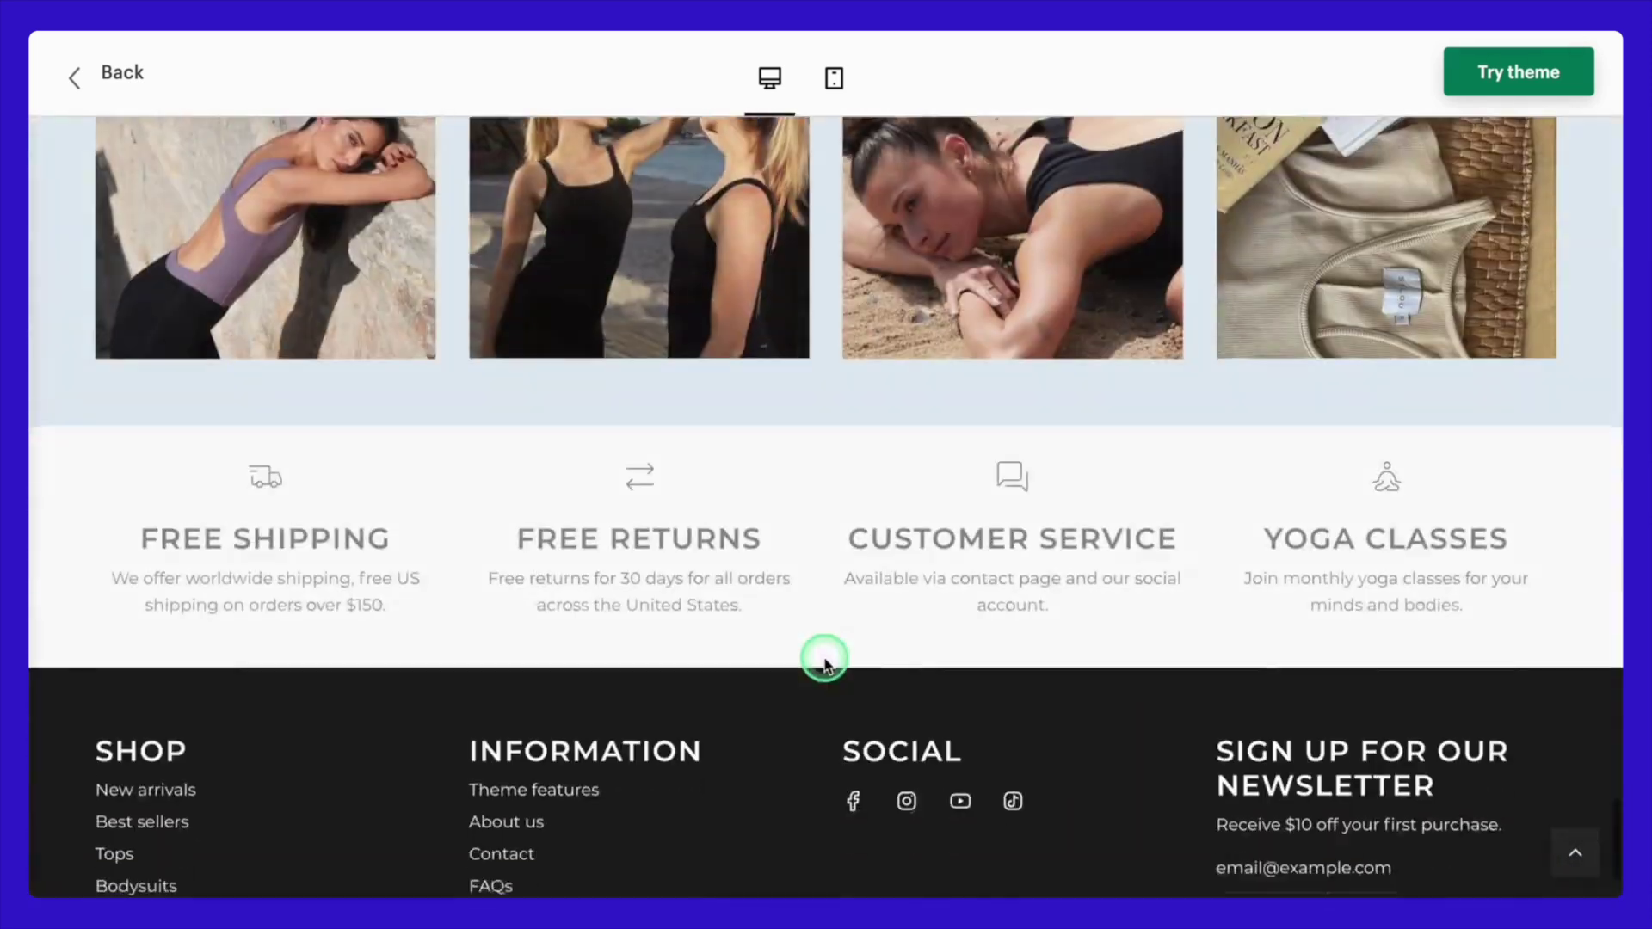
{"action": "scroll", "coordinate": [824, 663], "scroll_direction": "up", "scroll_amount": 6}
{"action": "scroll", "coordinate": [824, 662], "scroll_direction": "up", "scroll_amount": 4}
{"action": "scroll", "coordinate": [860, 602], "scroll_direction": "down", "scroll_amount": 2}
- Open the Mahany Crop Sweater page and preview options for Cara Longsleeve - White
{"action": "left_click", "coordinate": [881, 553]}
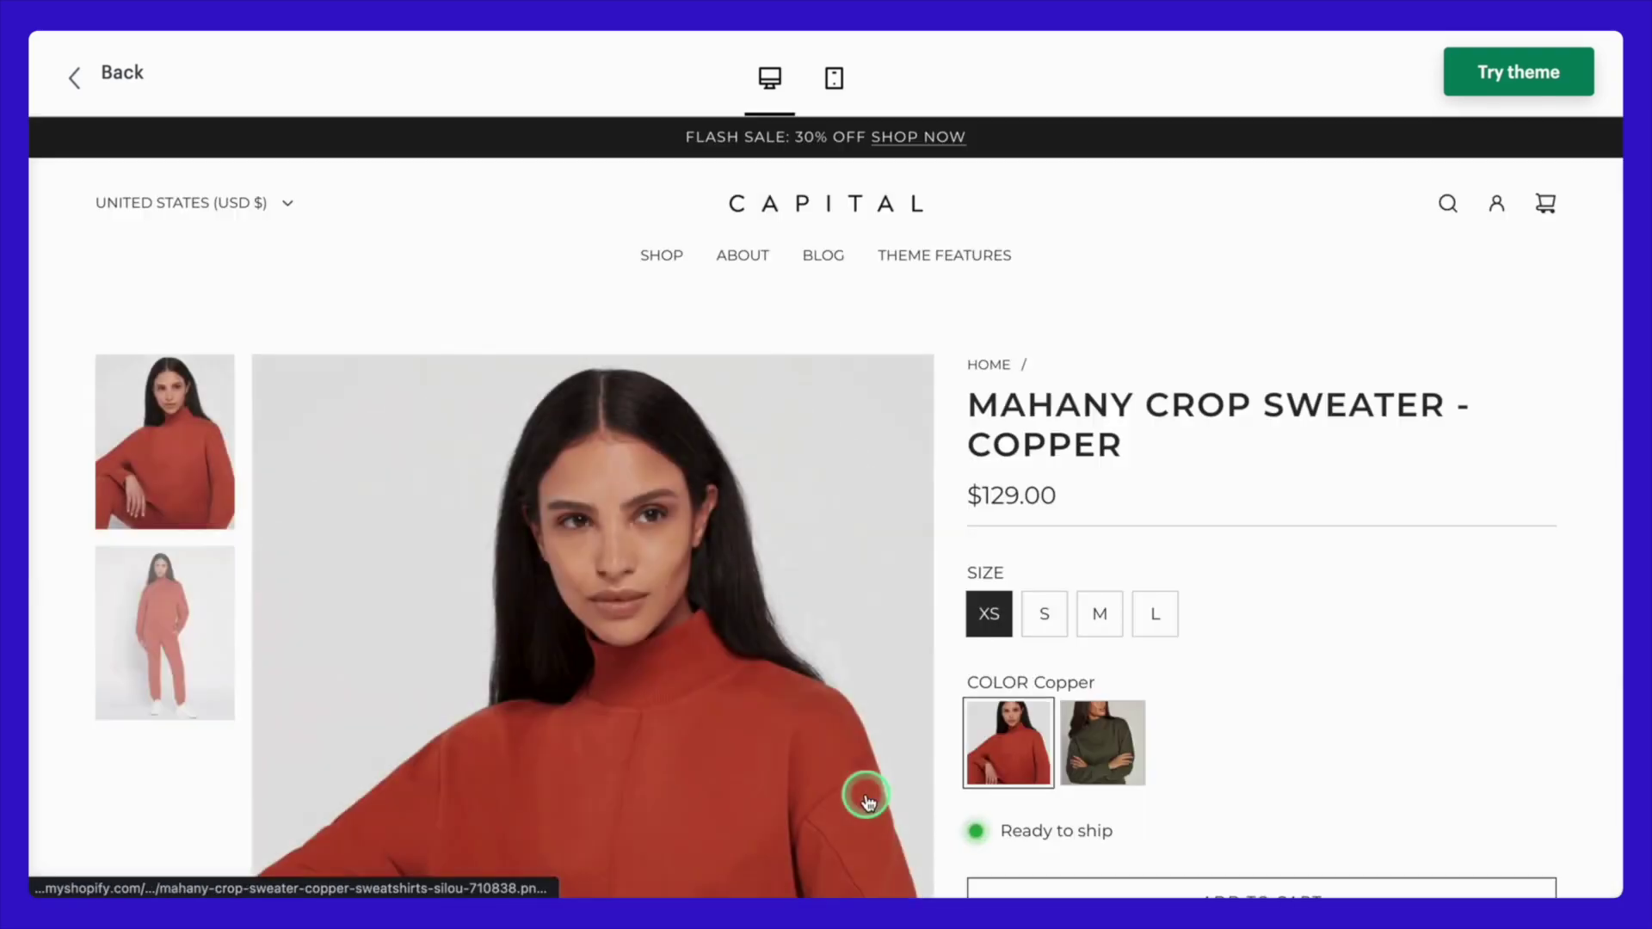
{"action": "scroll", "coordinate": [867, 802], "scroll_direction": "down", "scroll_amount": 15}
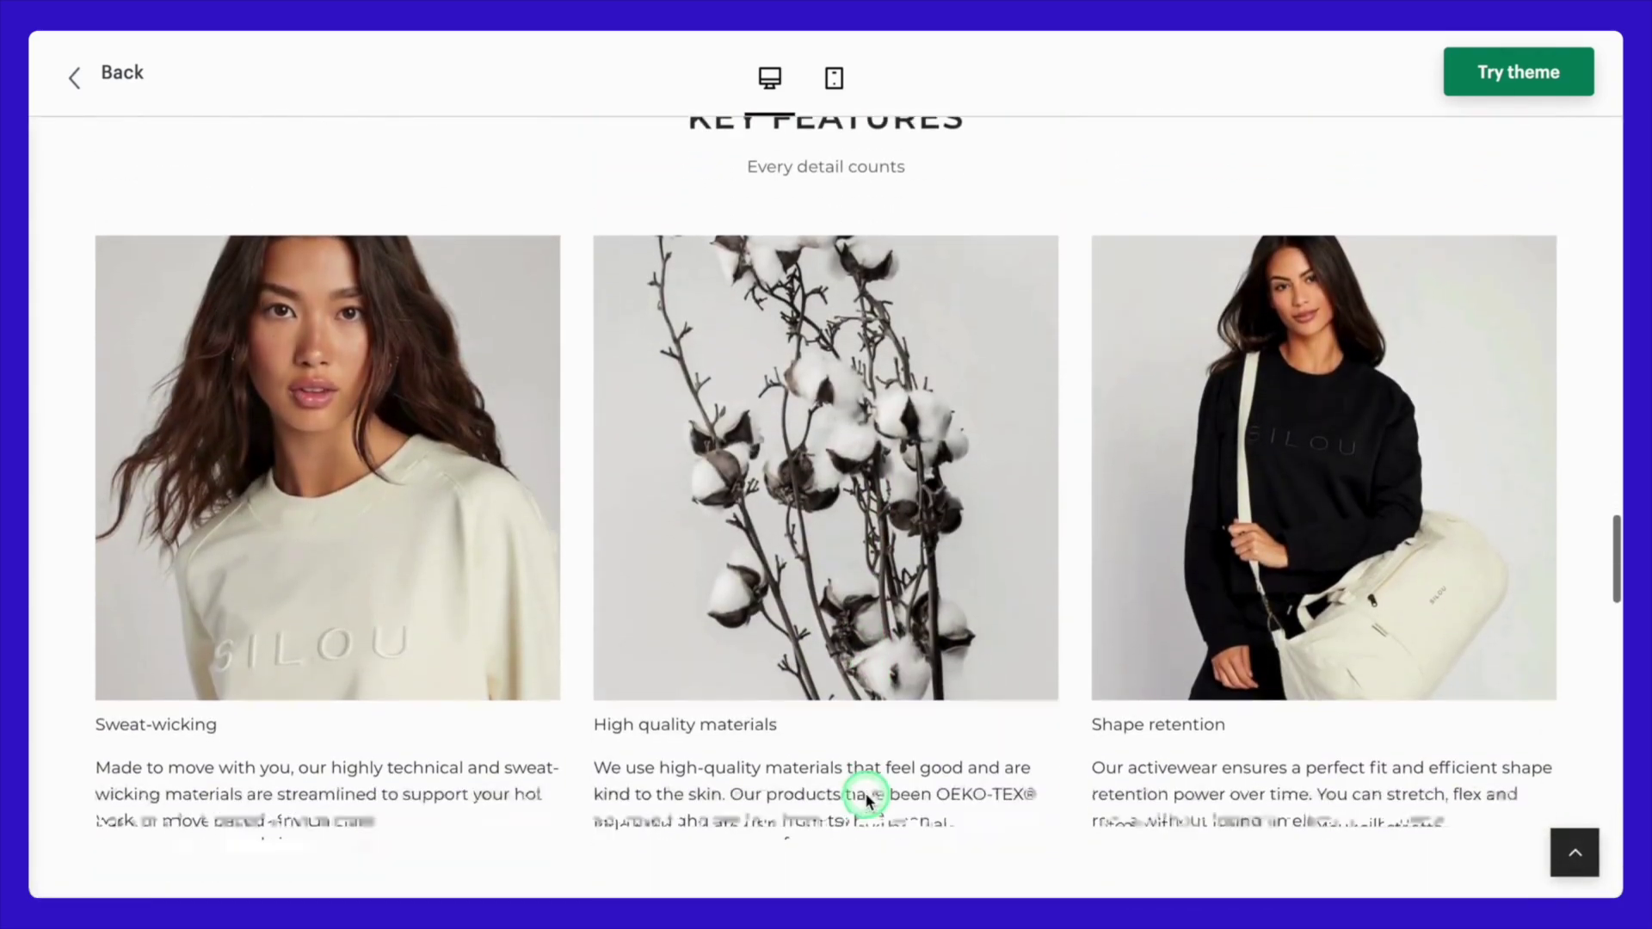
{"action": "scroll", "coordinate": [866, 800], "scroll_direction": "down", "scroll_amount": 9}
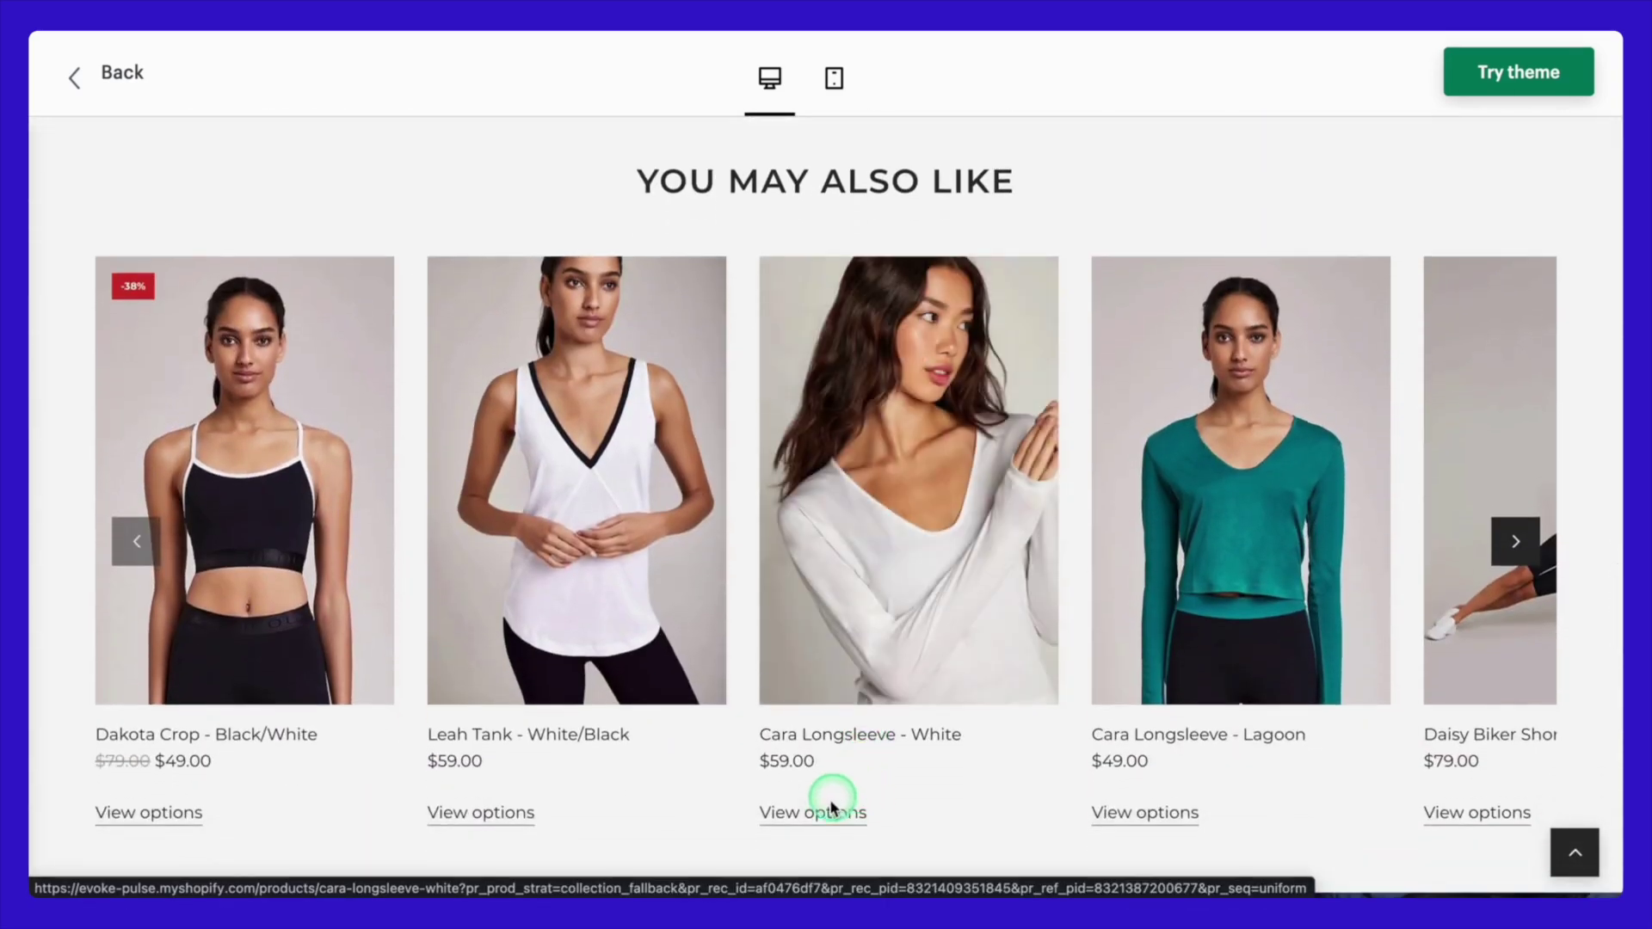
{"action": "left_click", "coordinate": [826, 814]}
- Scroll the madeincookware.com homepage with its CeramiClad cookware banner
{"action": "scroll", "coordinate": [1291, 780], "scroll_direction": "down", "scroll_amount": 6}
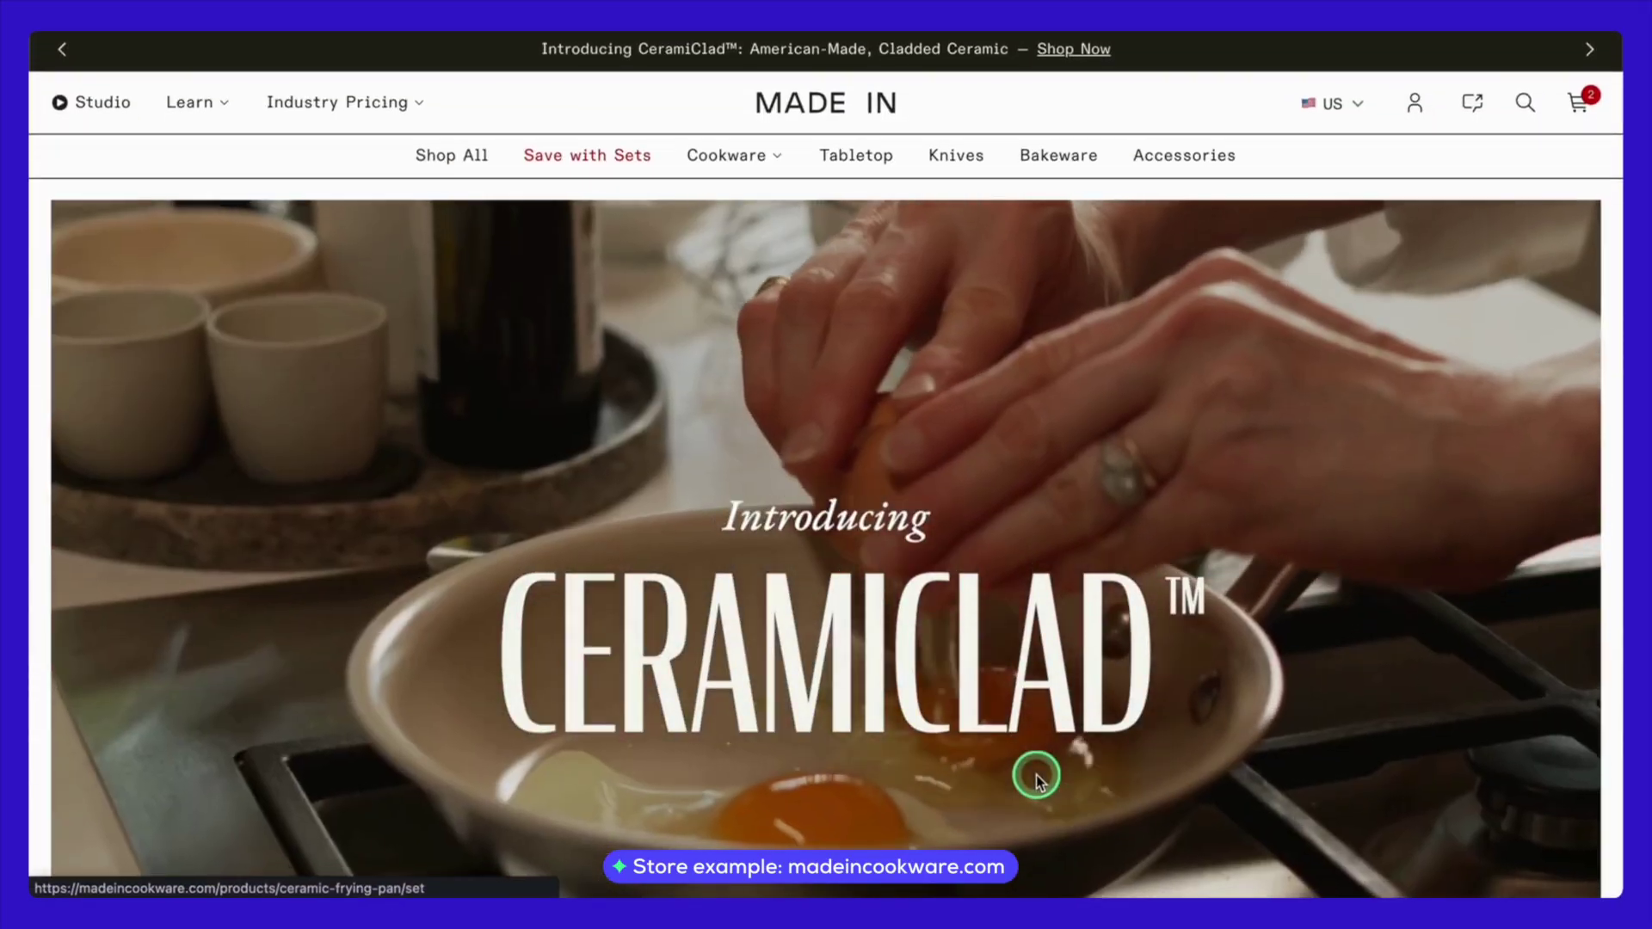
- Look over the Made In Cookware homepage, then open the Hospitality Supply pricing page
{"action": "scroll", "coordinate": [1037, 779], "scroll_direction": "down", "scroll_amount": 10}
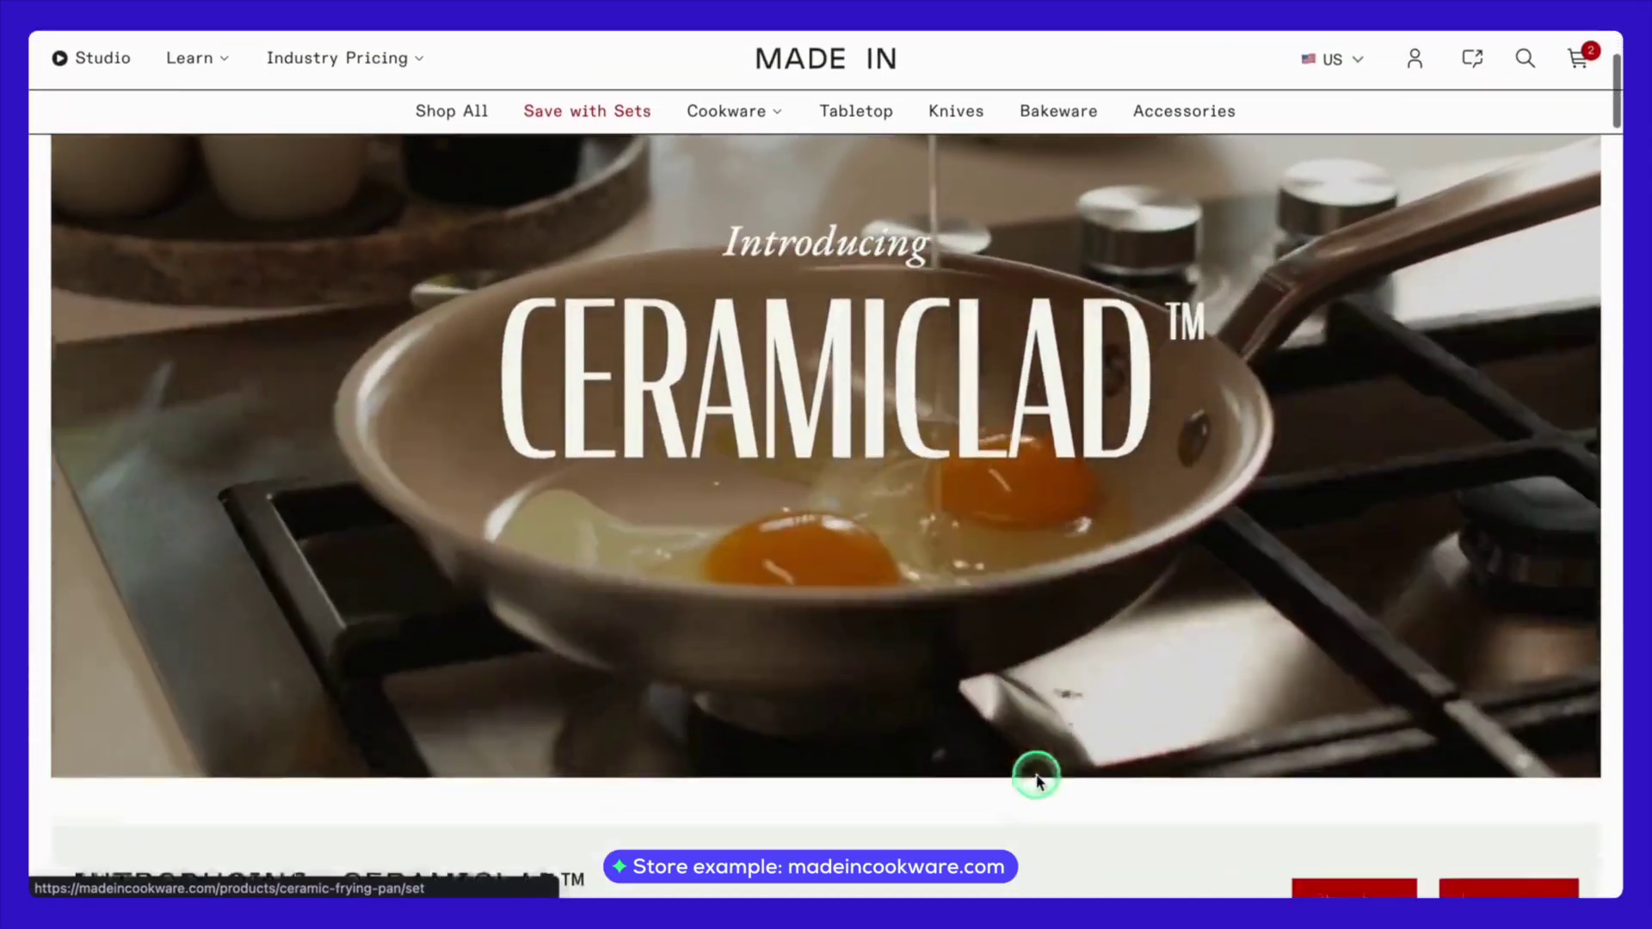
{"action": "scroll", "coordinate": [1037, 779], "scroll_direction": "down", "scroll_amount": 15}
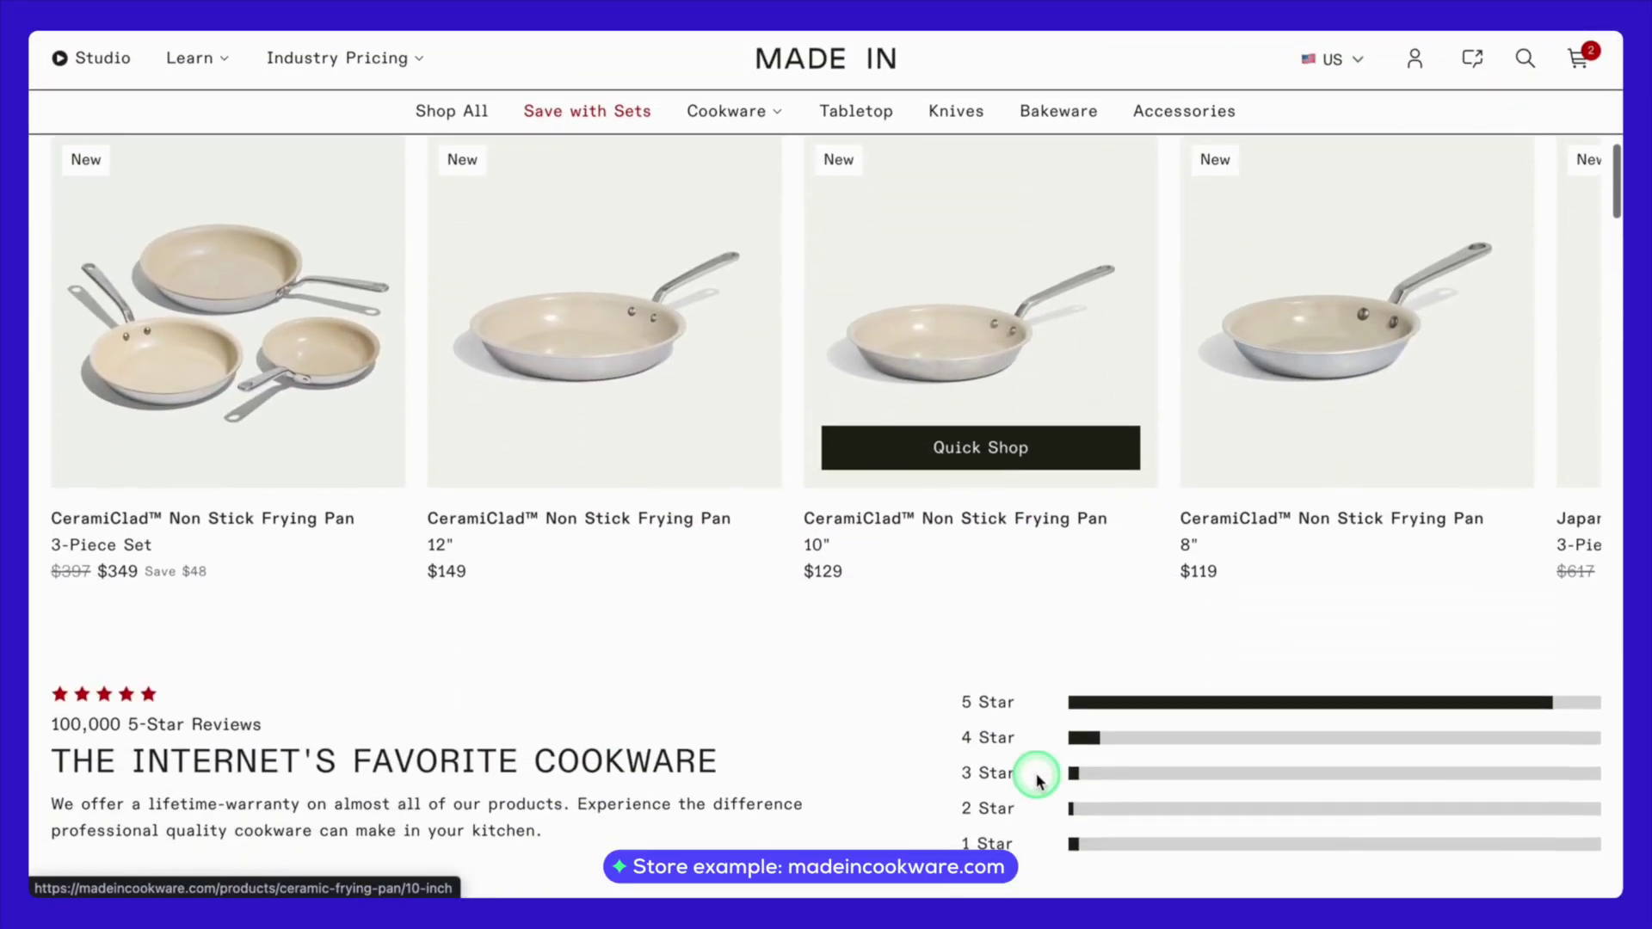
{"action": "scroll", "coordinate": [1036, 779], "scroll_direction": "down", "scroll_amount": 15}
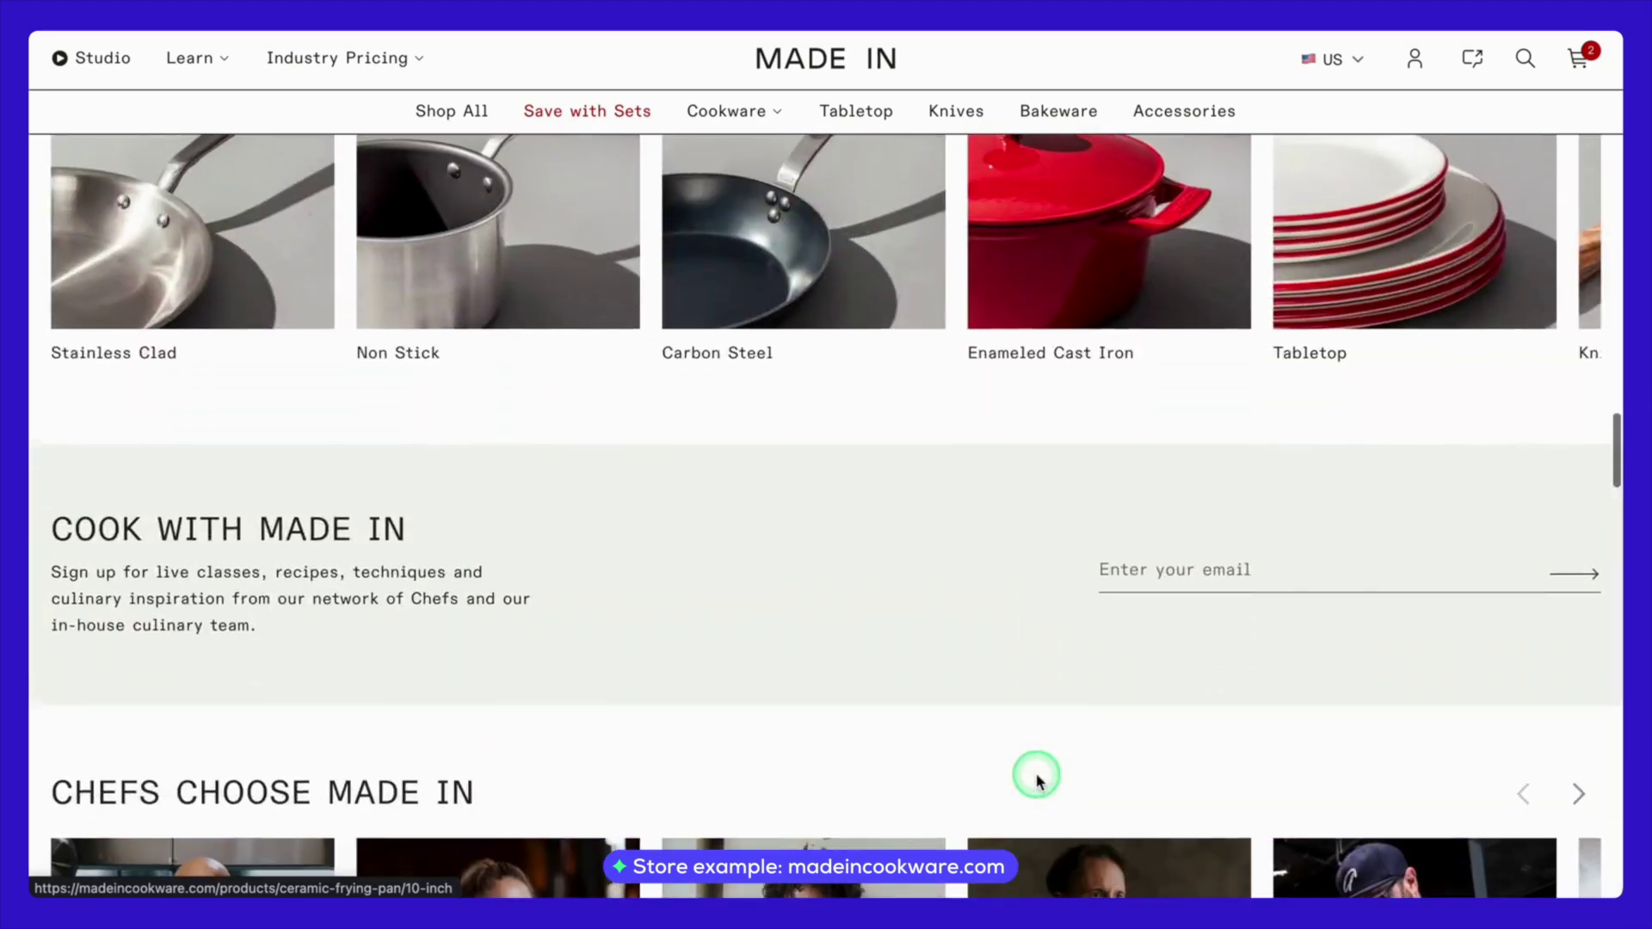
{"action": "scroll", "coordinate": [1036, 779], "scroll_direction": "up", "scroll_amount": 20}
{"action": "scroll", "coordinate": [1036, 774], "scroll_direction": "up", "scroll_amount": 20}
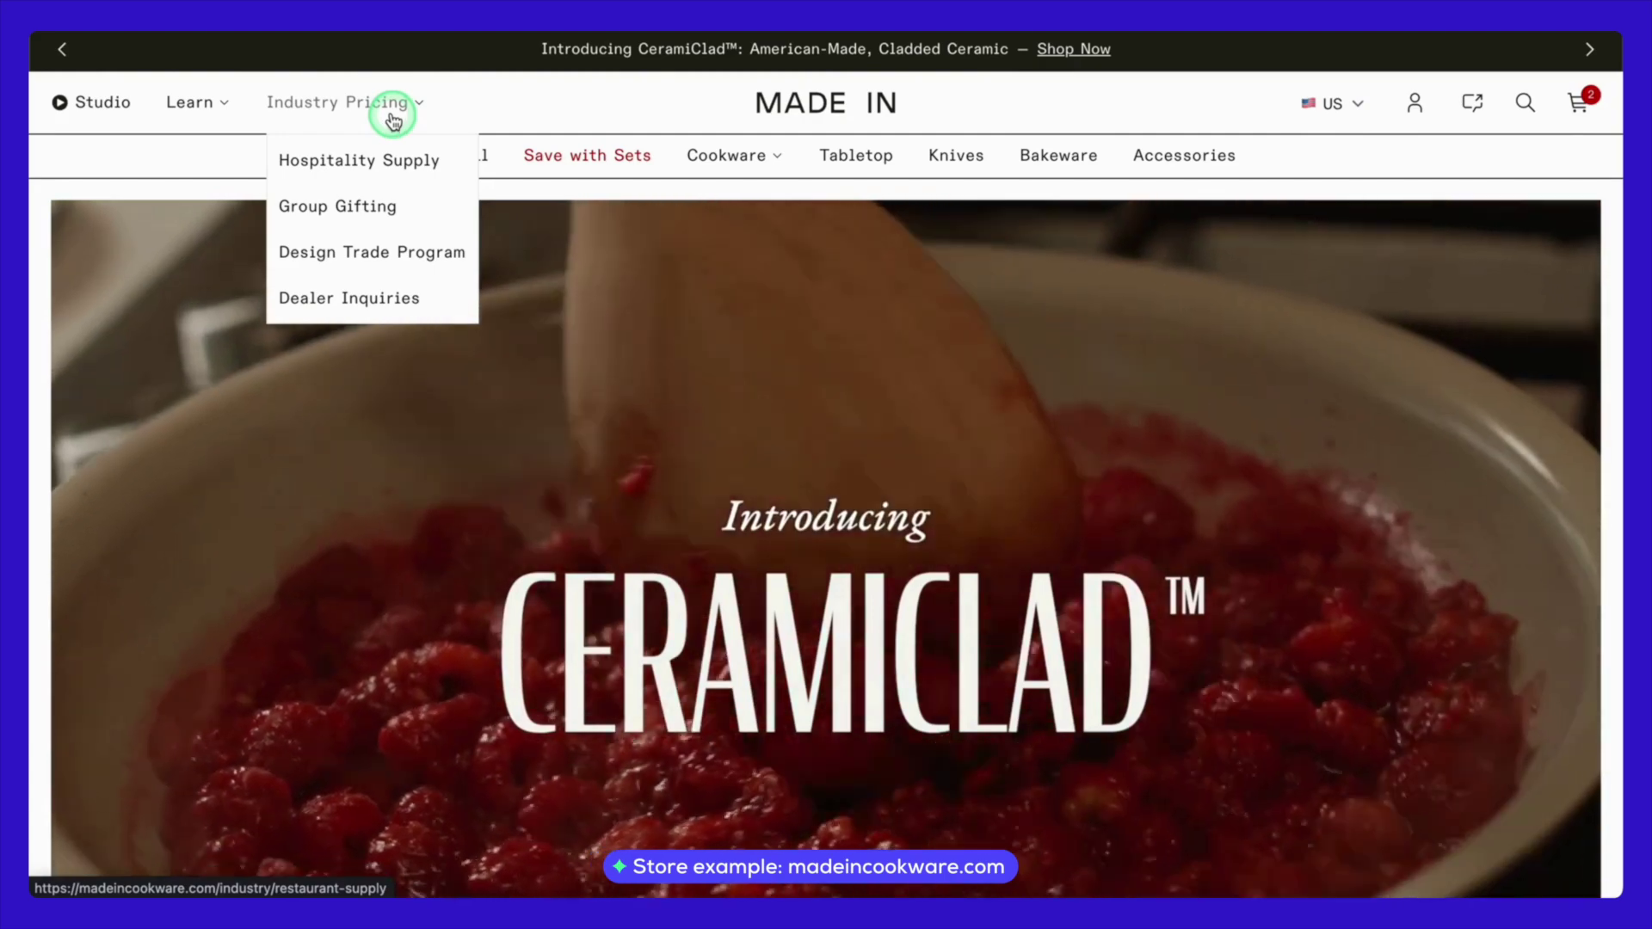
{"action": "left_click", "coordinate": [392, 105]}
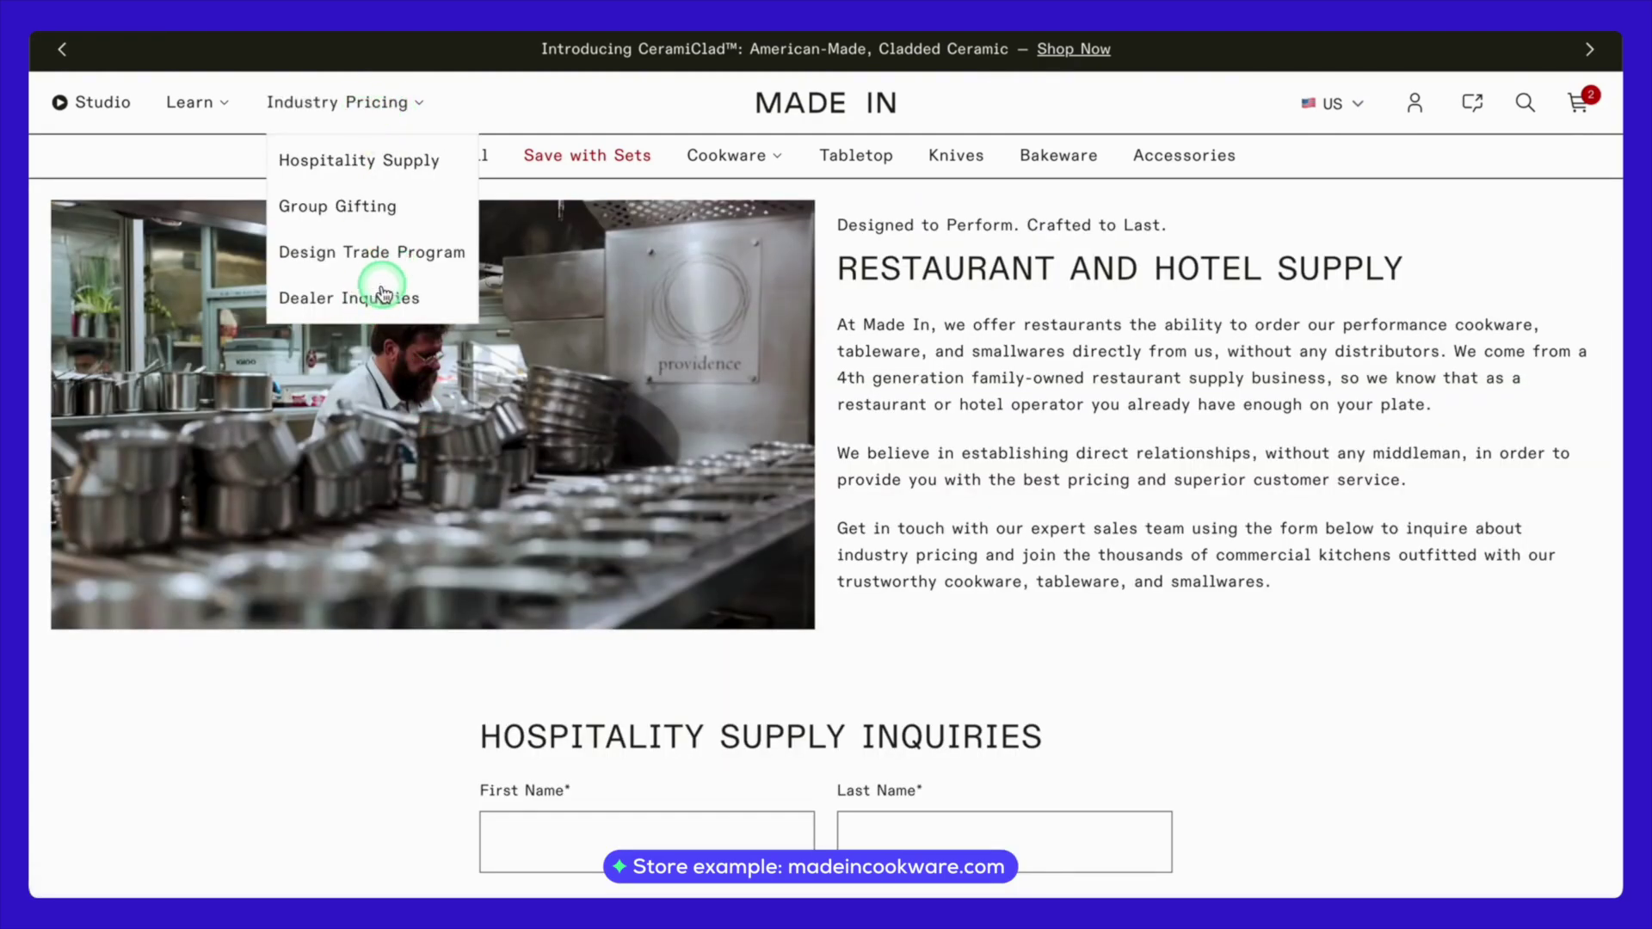
- Check the Dealer Inquiries page, then open Design Trade Program and scroll to its form
{"action": "left_click", "coordinate": [380, 299]}
{"action": "scroll", "coordinate": [454, 443], "scroll_direction": "down", "scroll_amount": 15}
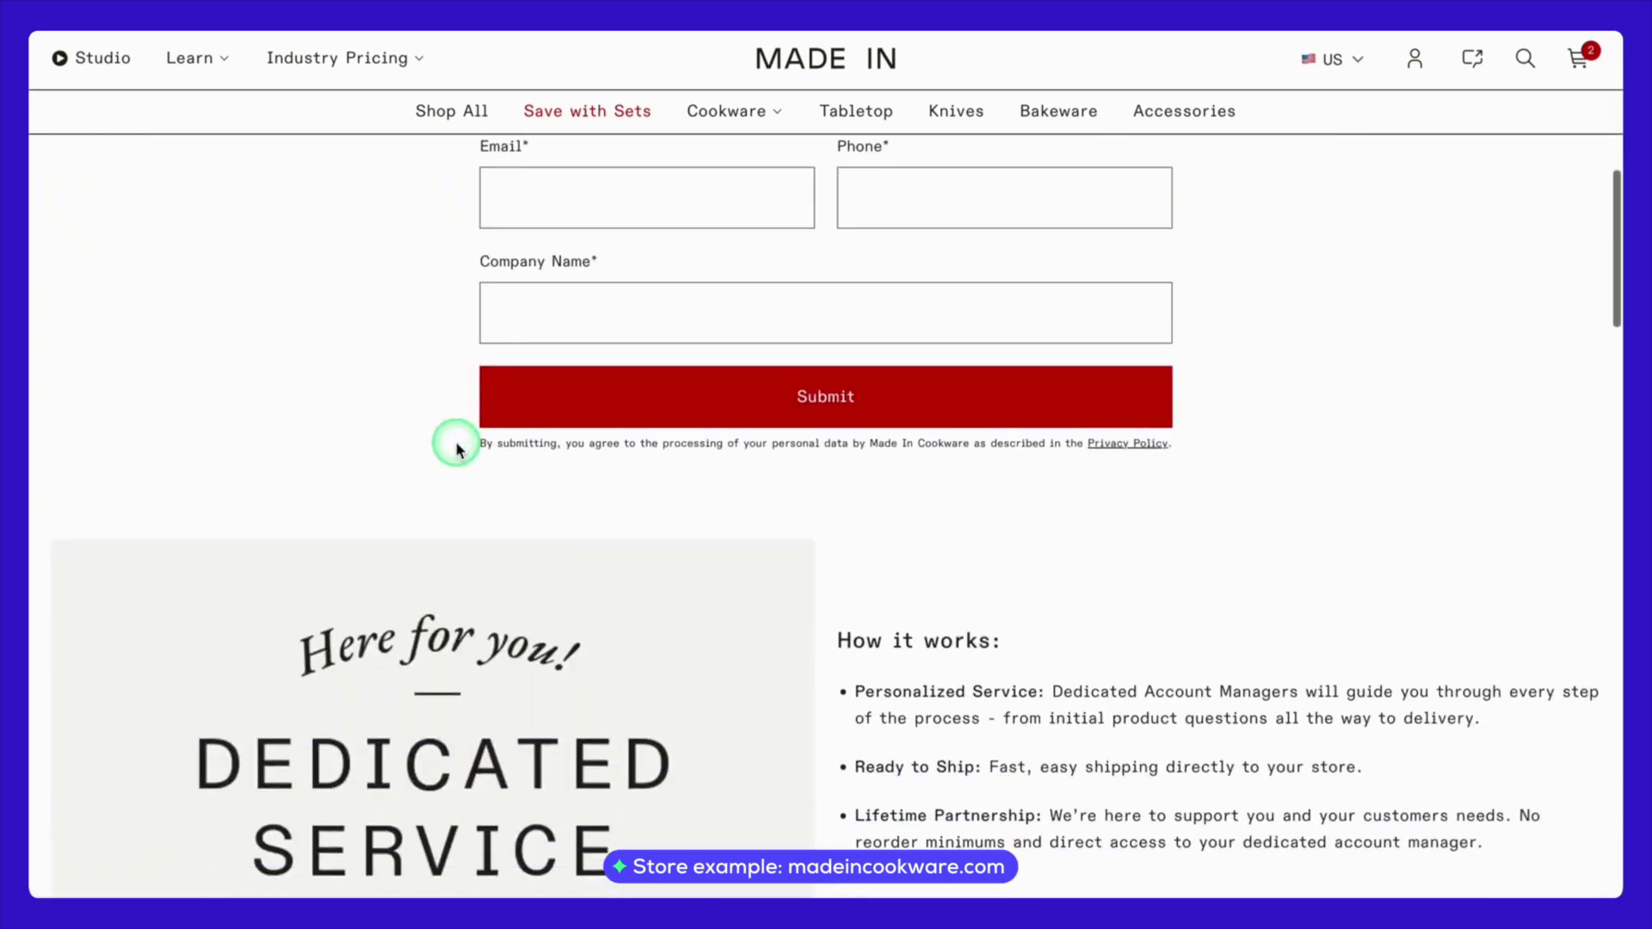
{"action": "scroll", "coordinate": [456, 443], "scroll_direction": "down", "scroll_amount": 10}
{"action": "scroll", "coordinate": [456, 443], "scroll_direction": "up", "scroll_amount": 15}
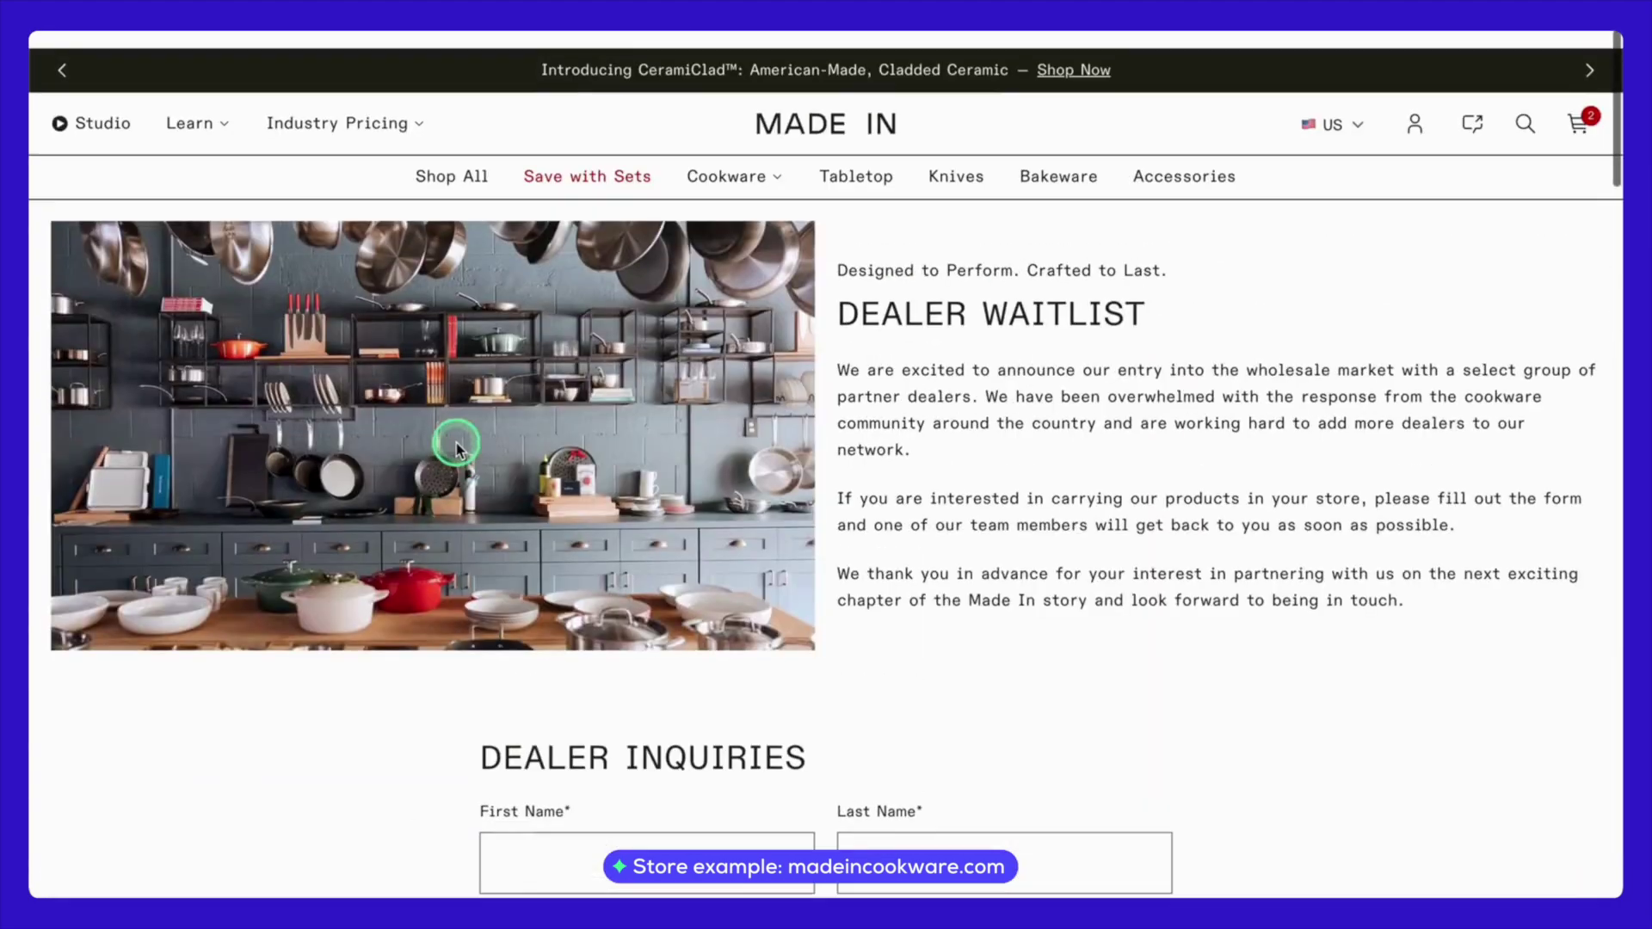
{"action": "mouse_move", "coordinate": [336, 95]}
{"action": "left_click", "coordinate": [358, 257]}
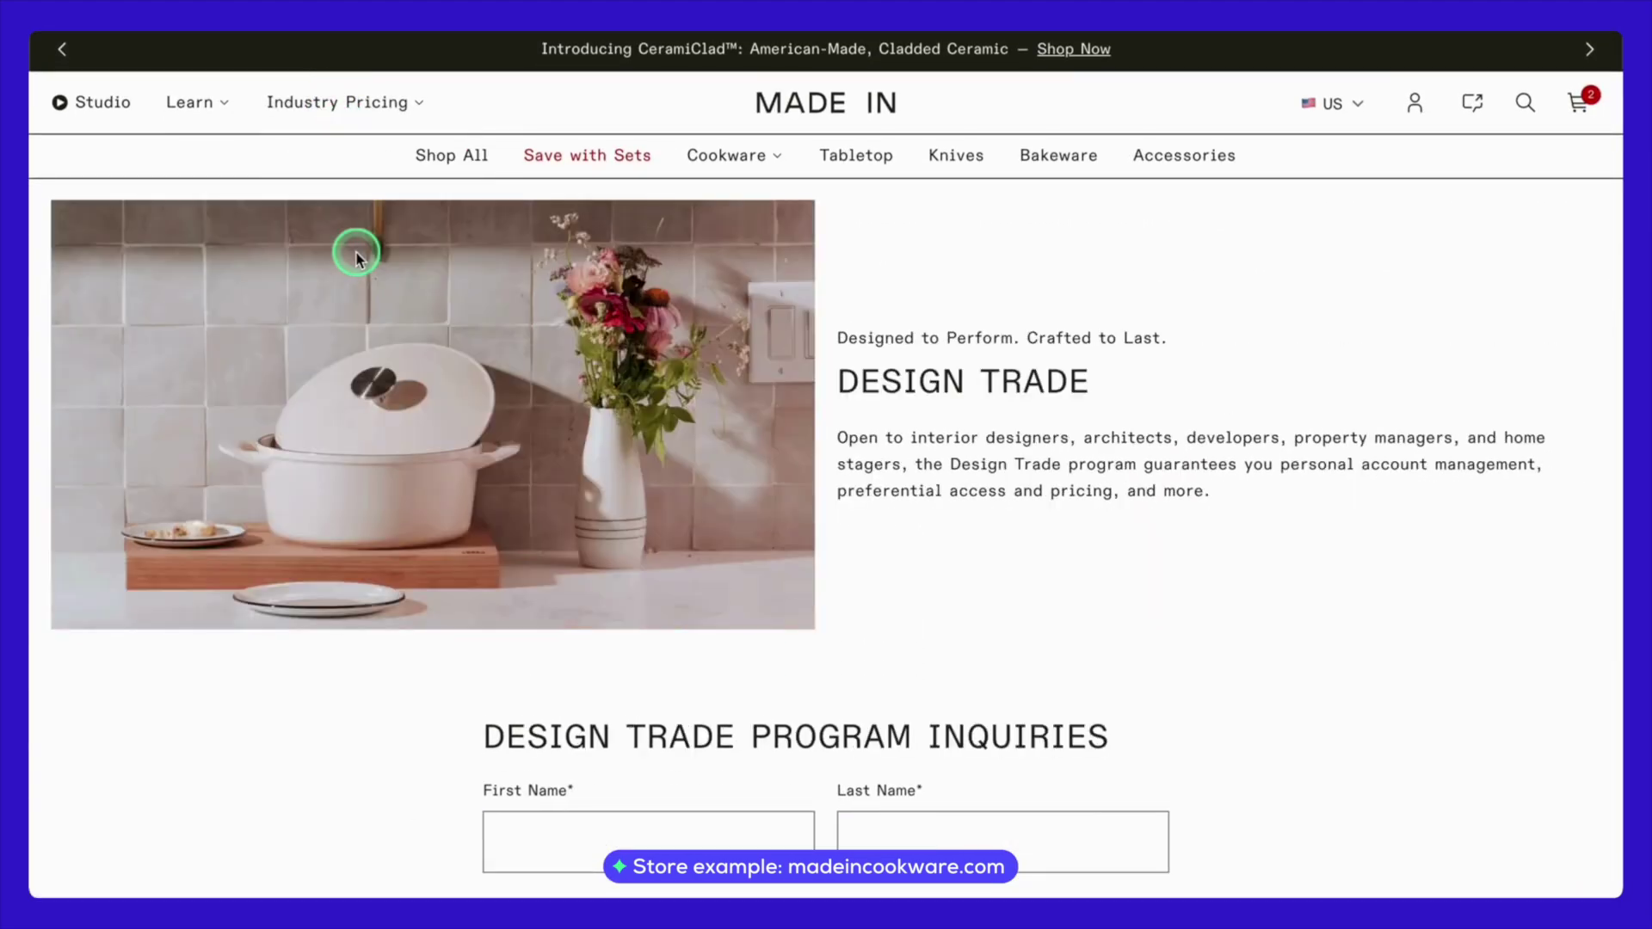
{"action": "scroll", "coordinate": [311, 787], "scroll_direction": "down", "scroll_amount": 10}
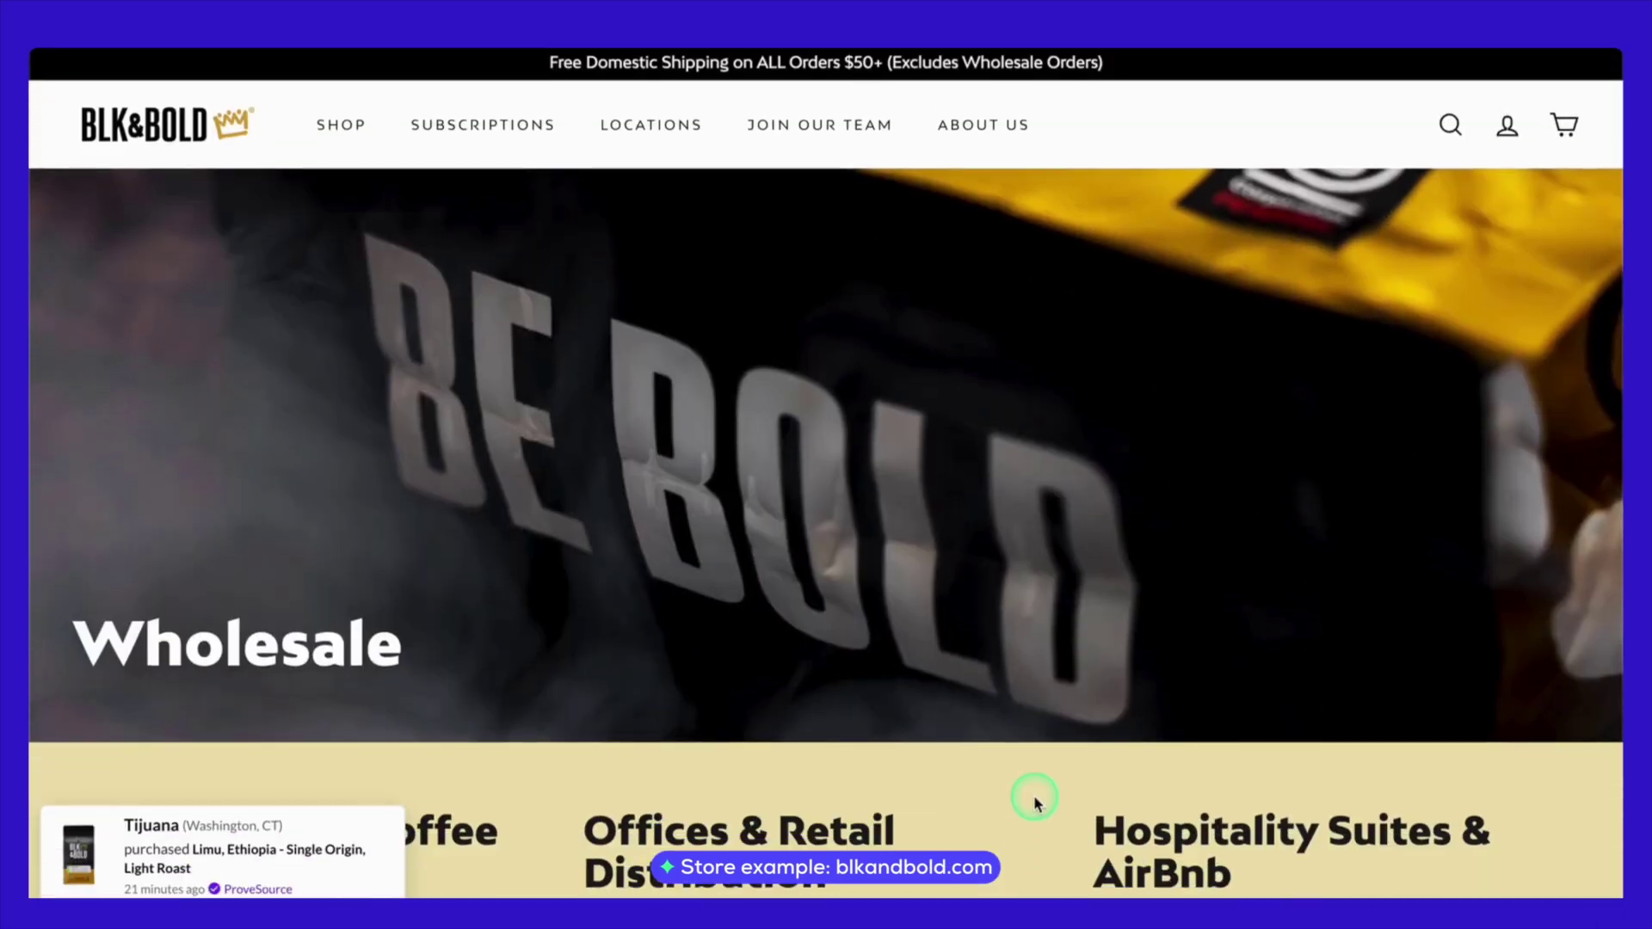
- Scroll through BLK & Bold's Request Wholesale Account form to review its fields
{"action": "scroll", "coordinate": [1036, 800], "scroll_direction": "down", "scroll_amount": 6}
{"action": "scroll", "coordinate": [1037, 785], "scroll_direction": "down", "scroll_amount": 15}
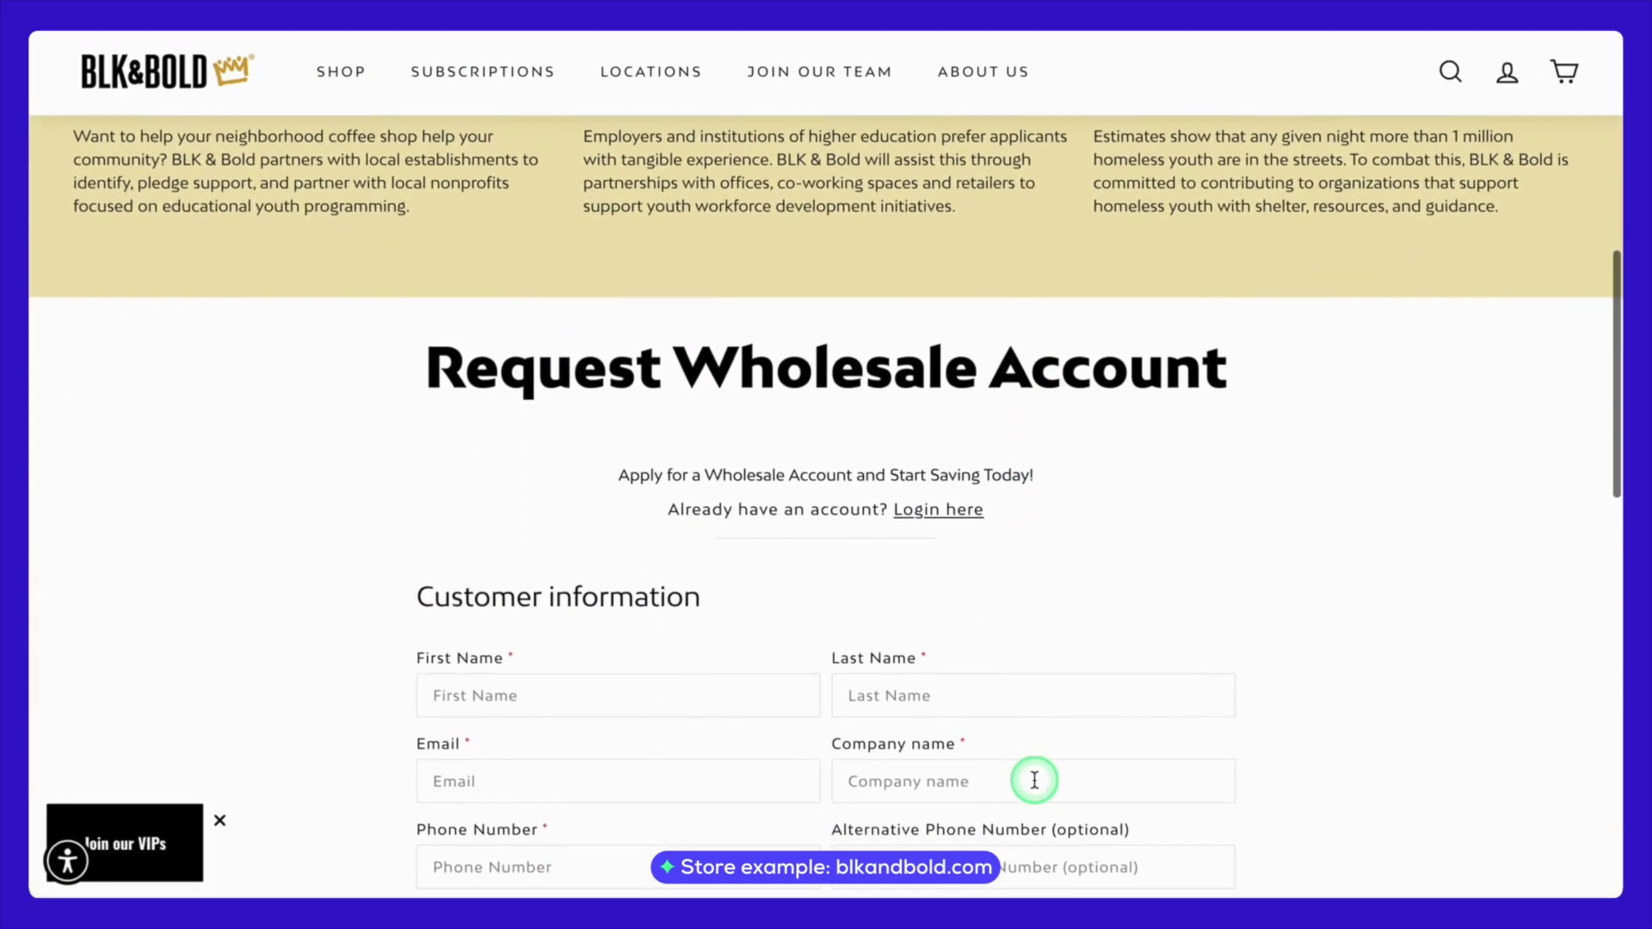
{"action": "scroll", "coordinate": [1037, 785], "scroll_direction": "up", "scroll_amount": 5}
{"action": "scroll", "coordinate": [1036, 785], "scroll_direction": "up", "scroll_amount": 4}
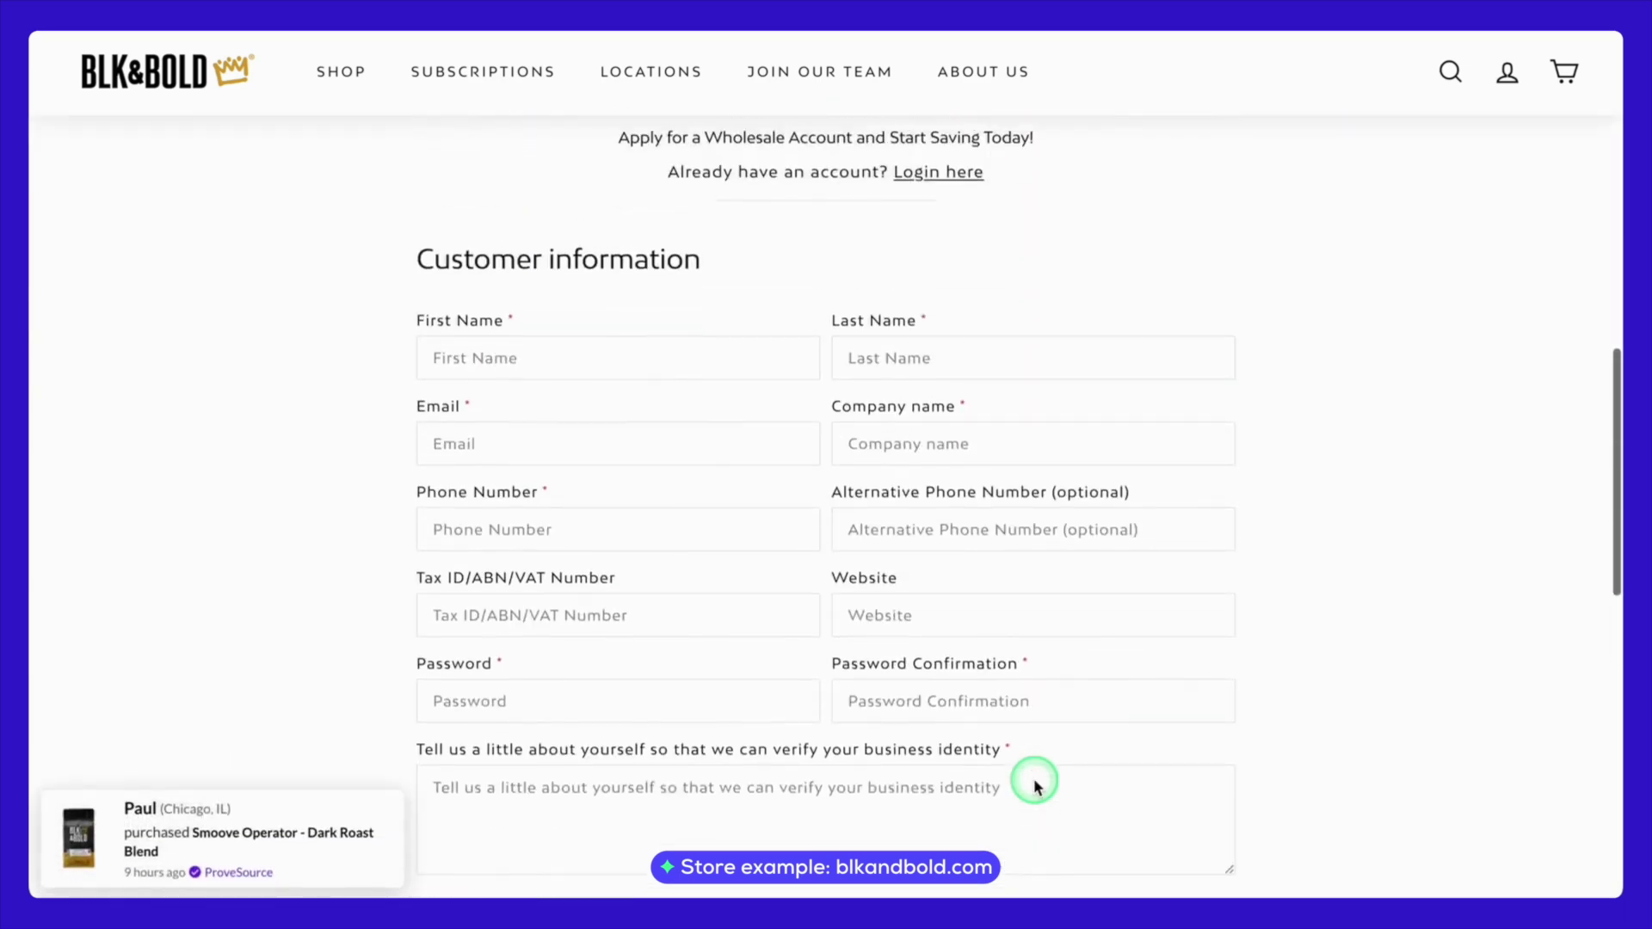
{"action": "scroll", "coordinate": [698, 327], "scroll_direction": "down", "scroll_amount": 6}
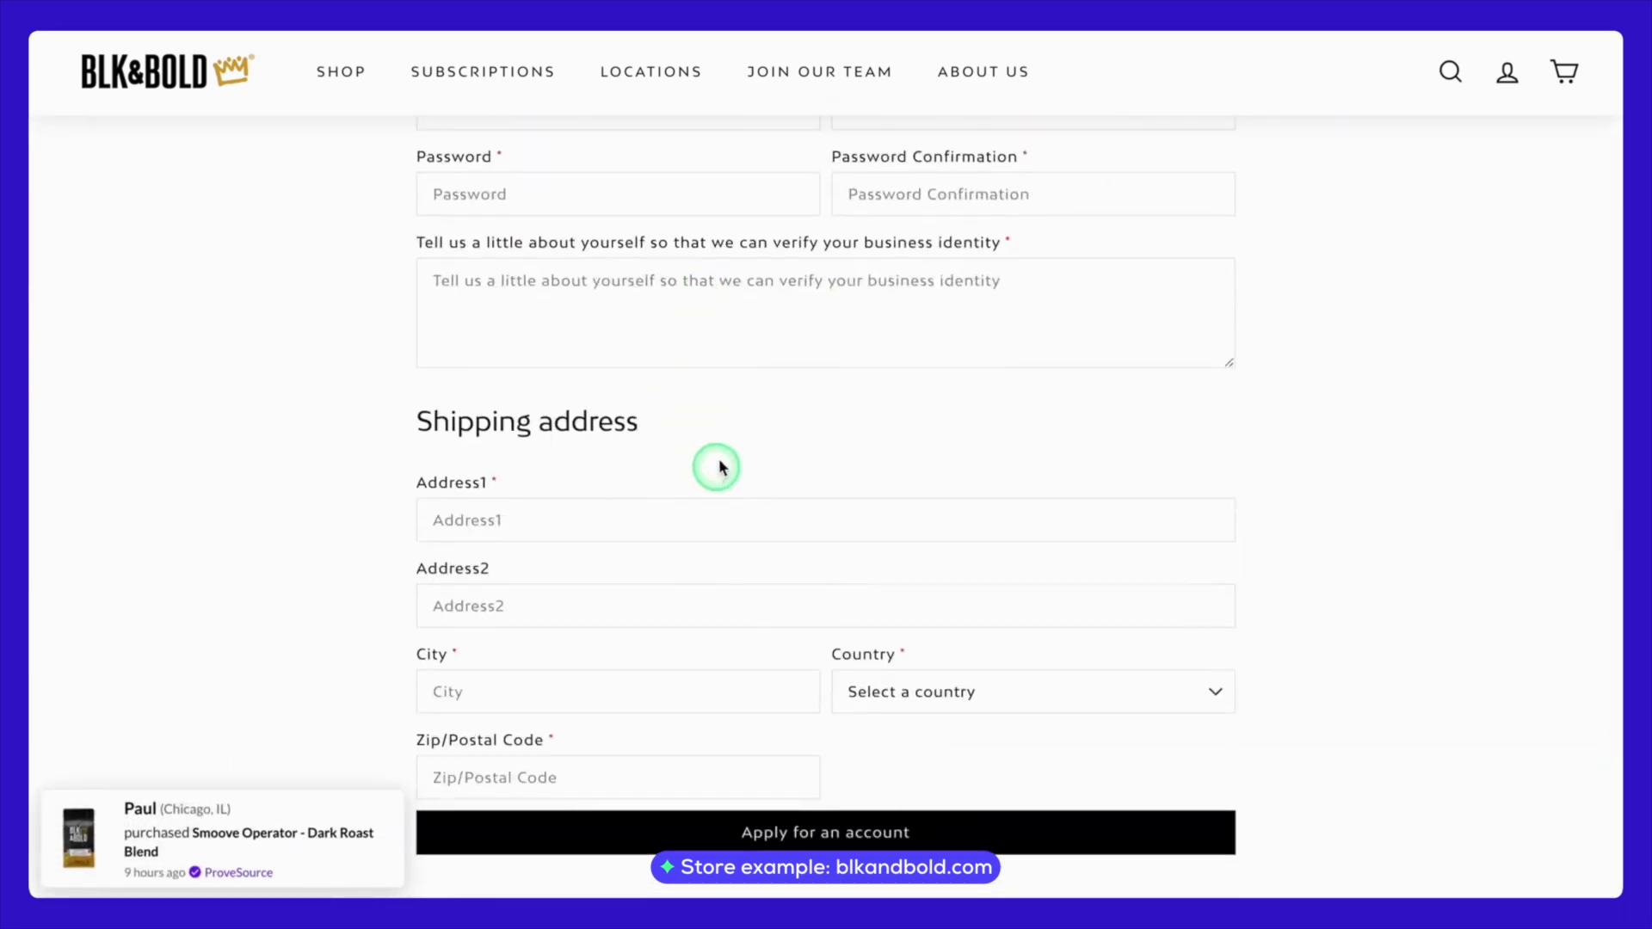
{"action": "scroll", "coordinate": [350, 683], "scroll_direction": "down", "scroll_amount": 3}
{"action": "scroll", "coordinate": [351, 683], "scroll_direction": "up", "scroll_amount": 20}
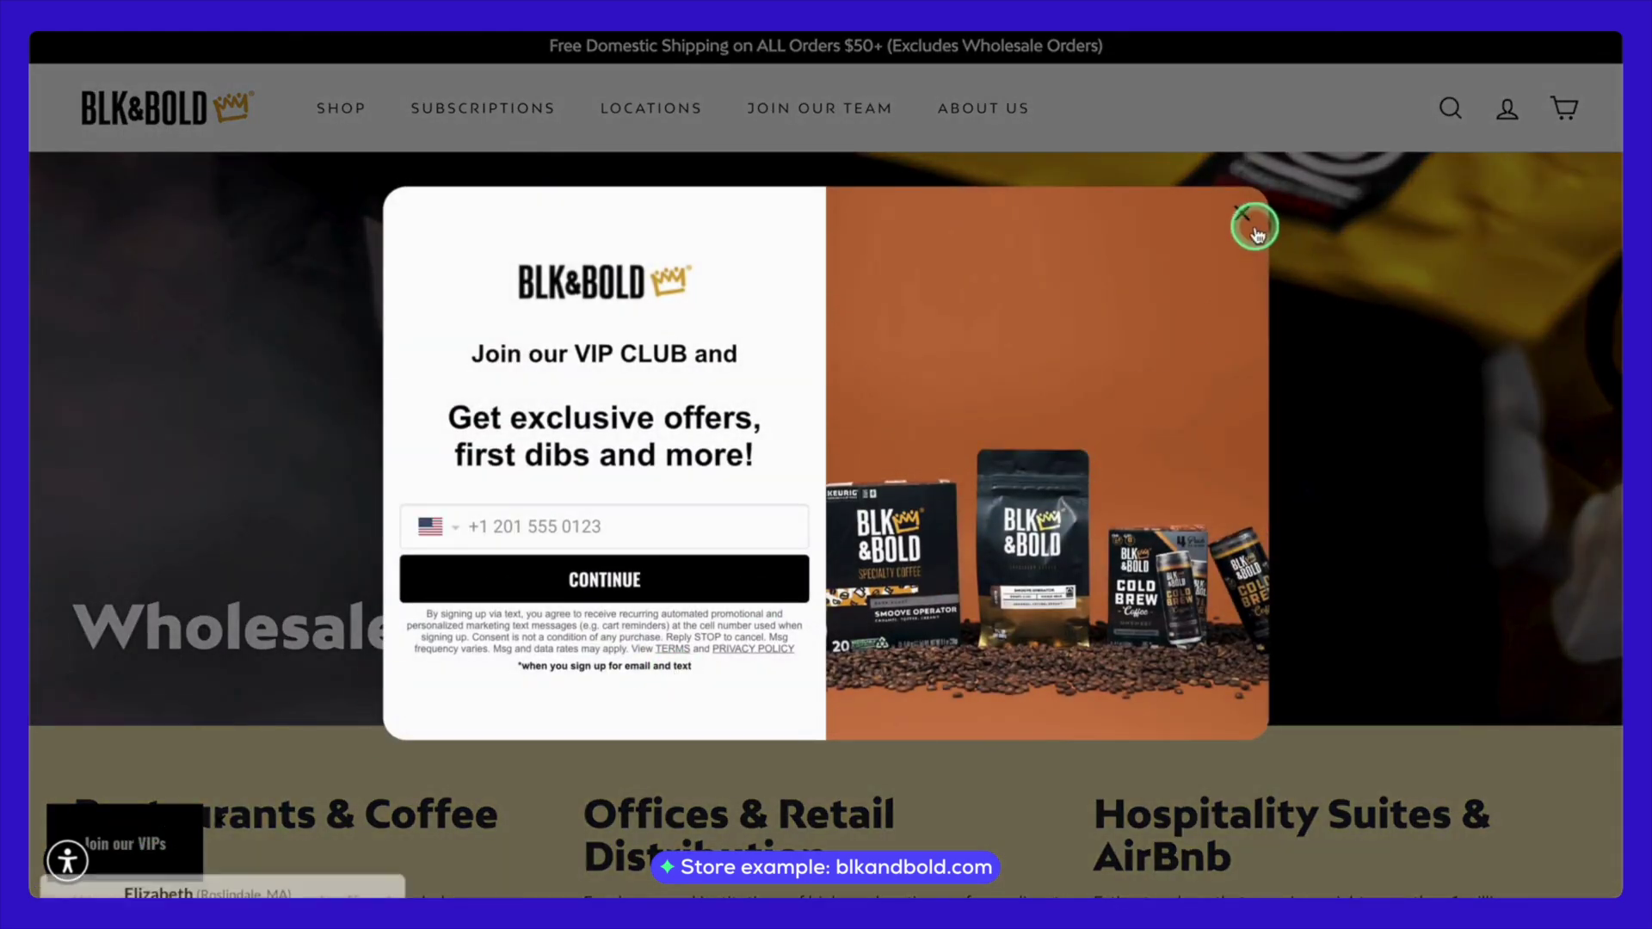
- Close the VIP Club popup and open the SHOP catalogue of 33 products
{"action": "left_click", "coordinate": [1241, 214]}
{"action": "left_click", "coordinate": [342, 120]}
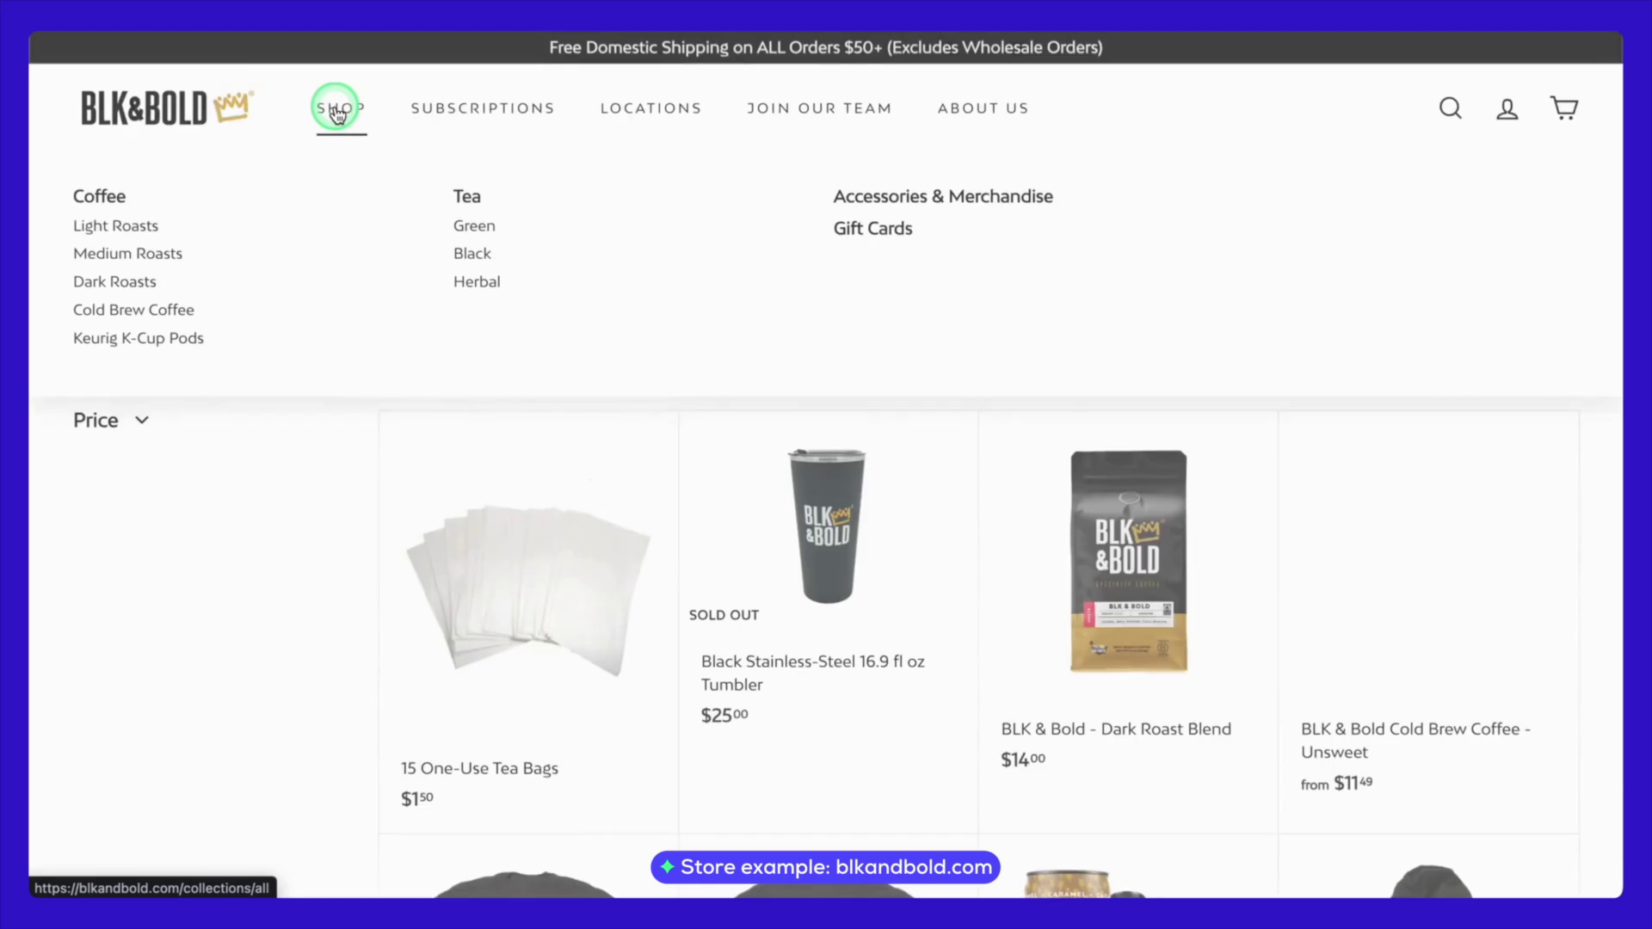
{"action": "scroll", "coordinate": [590, 603], "scroll_direction": "down", "scroll_amount": 3}
{"action": "scroll", "coordinate": [554, 598], "scroll_direction": "up", "scroll_amount": 2}
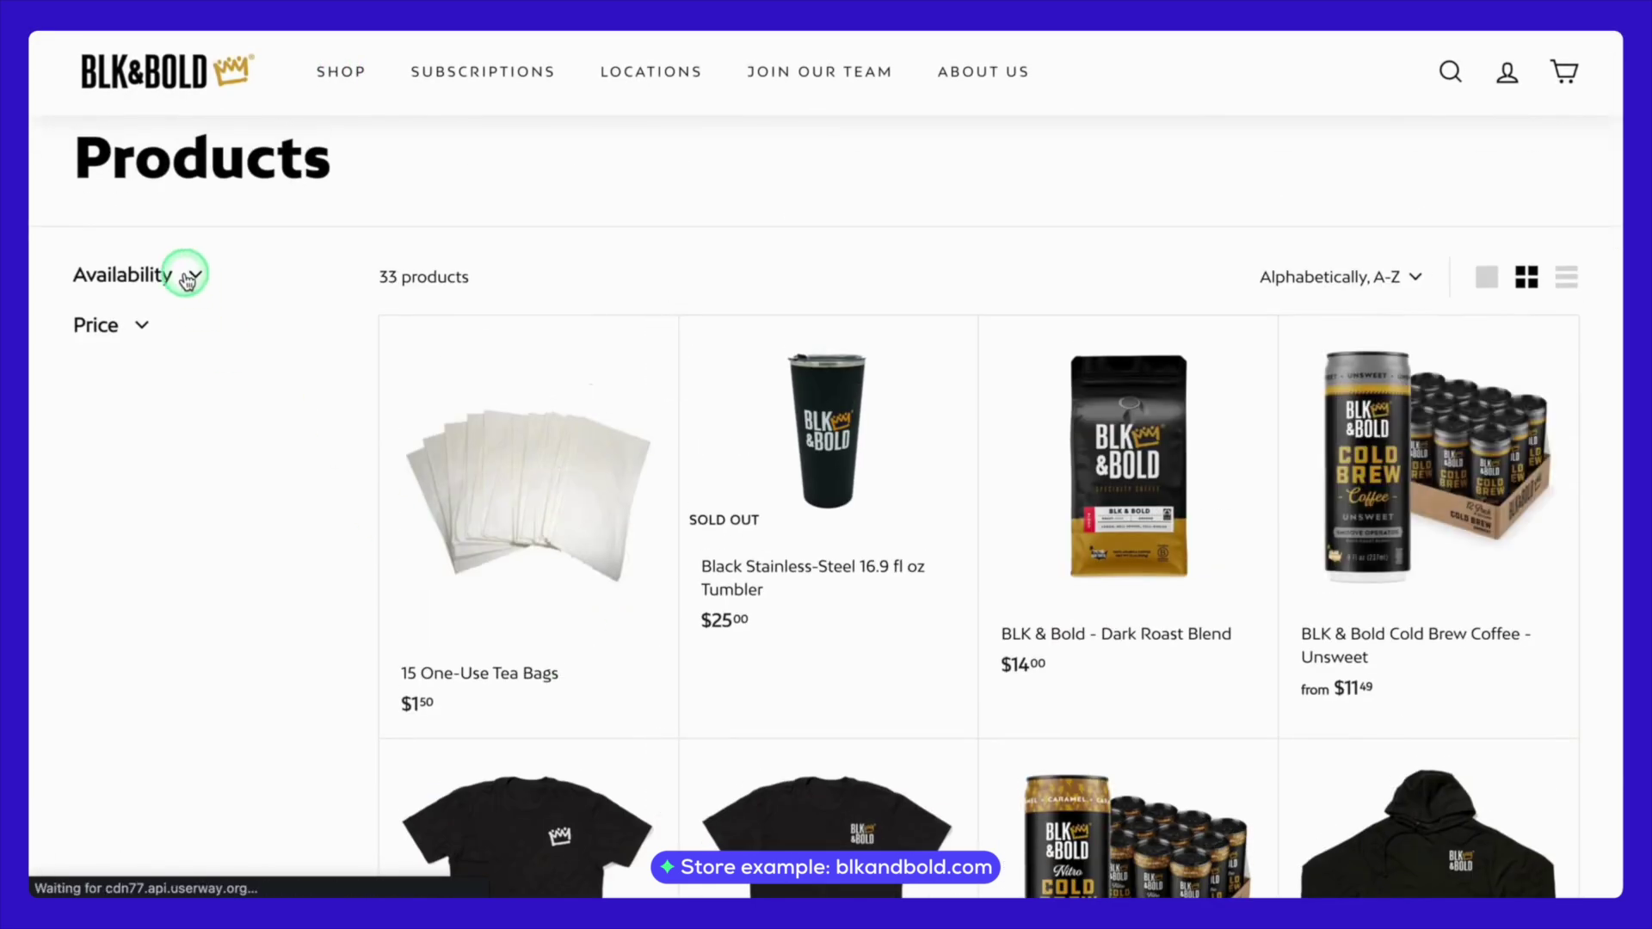
{"action": "mouse_move", "coordinate": [351, 89]}
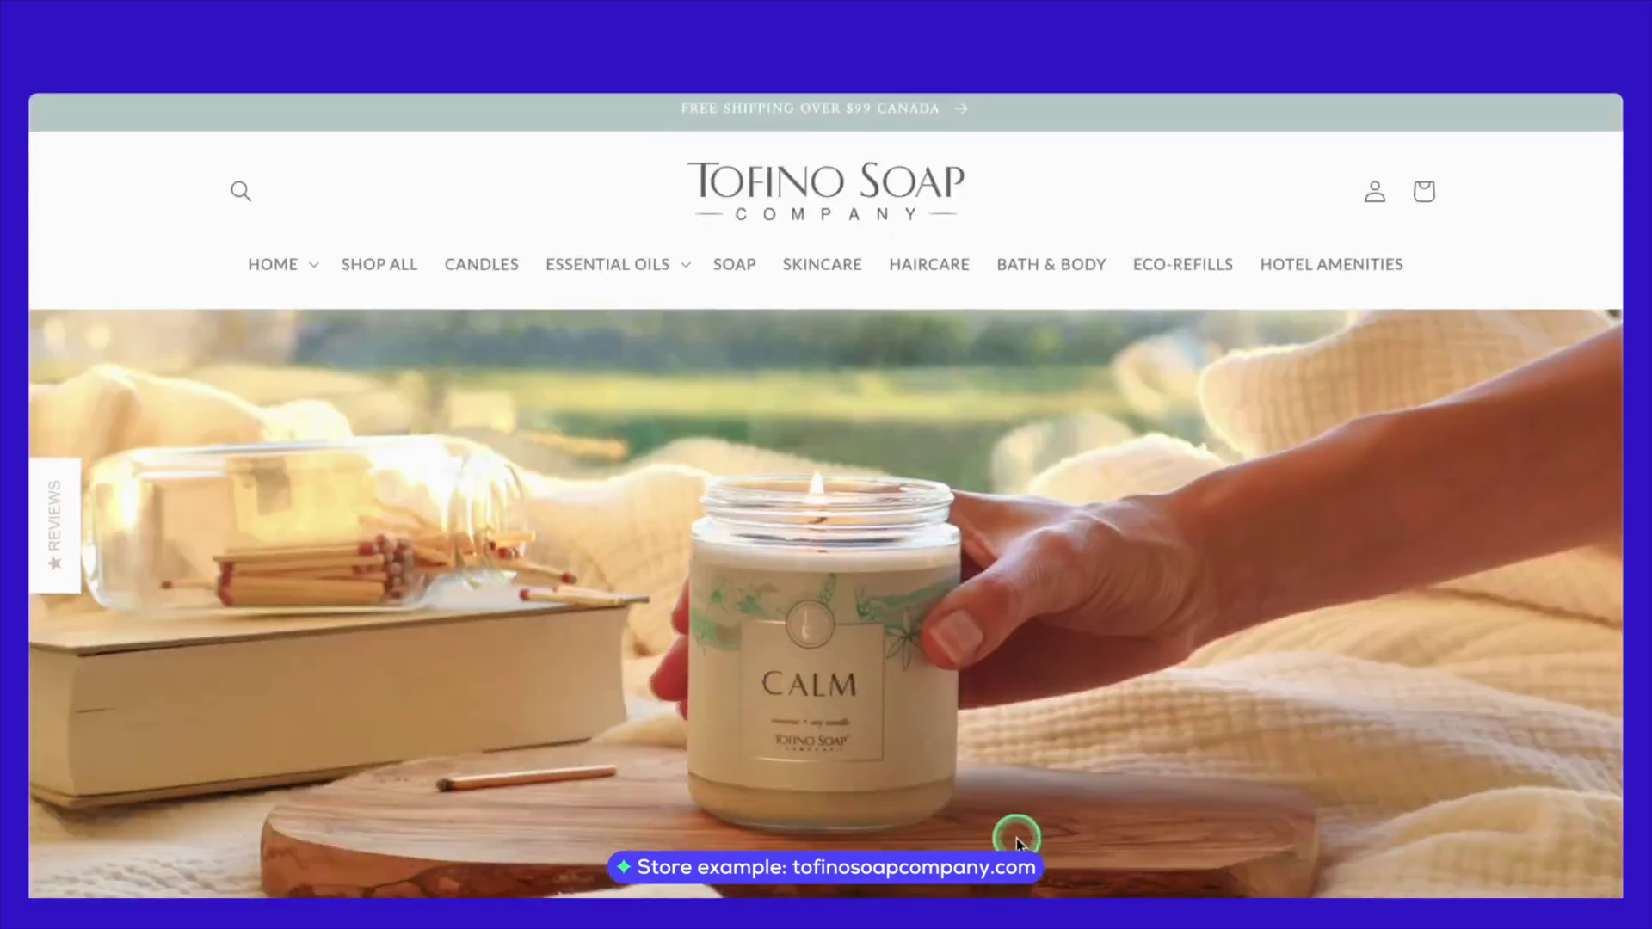
- Scroll to the Tofino Soap Company footer and open the Wholesale | Retail page
{"action": "scroll", "coordinate": [1015, 776], "scroll_direction": "down", "scroll_amount": 5}
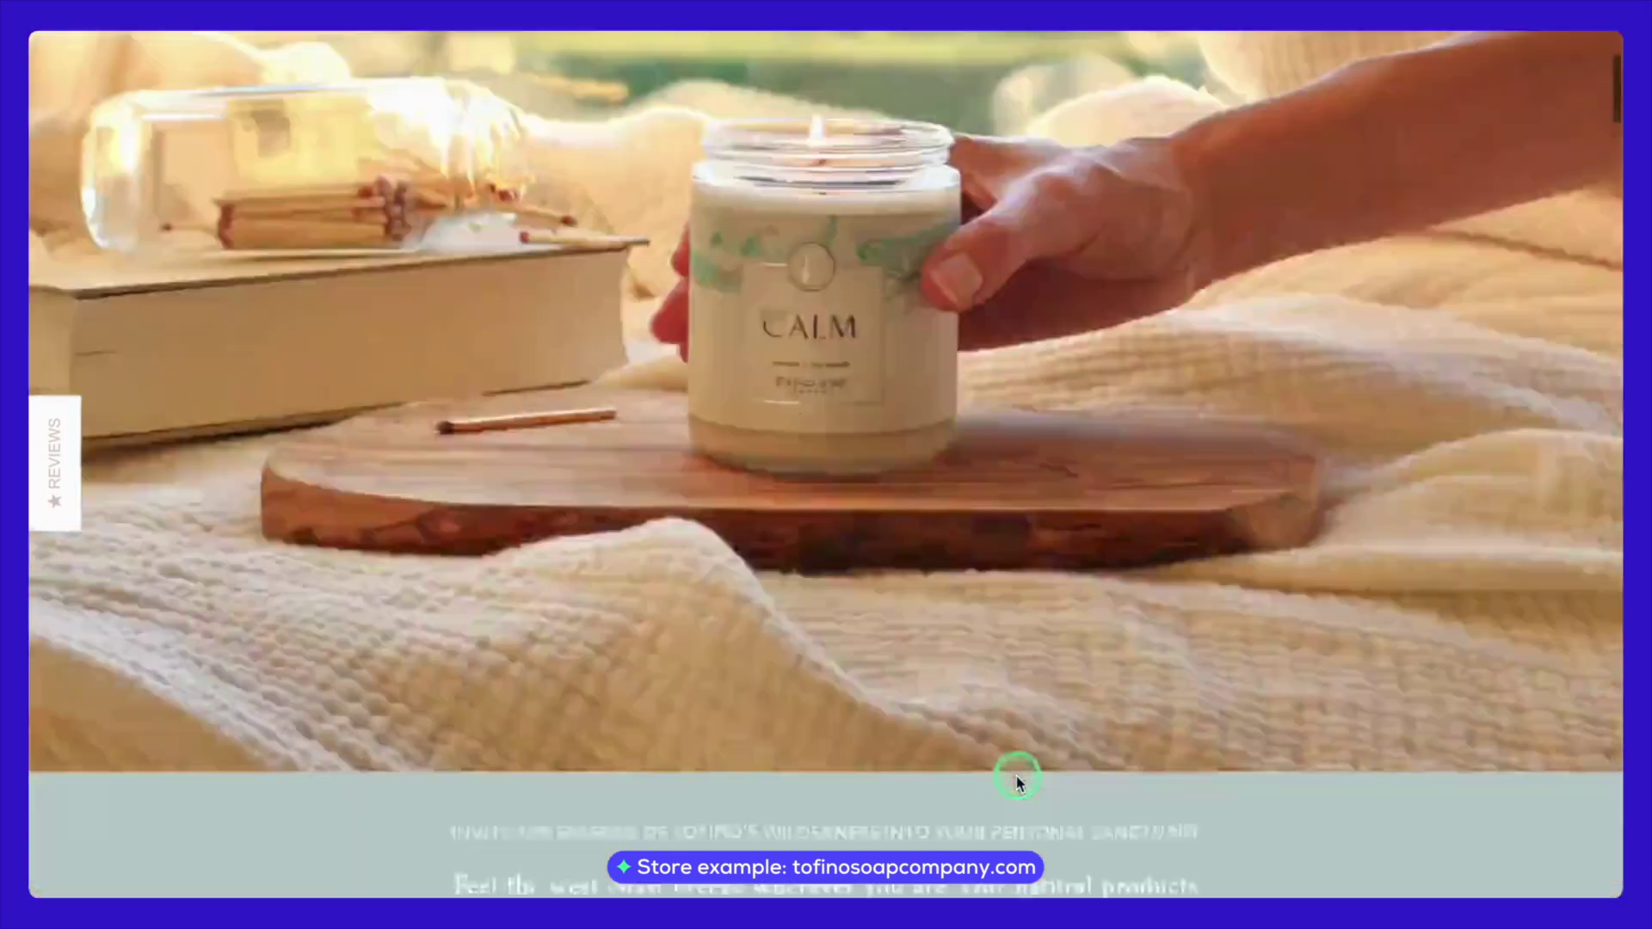
{"action": "scroll", "coordinate": [1015, 776], "scroll_direction": "down", "scroll_amount": 20}
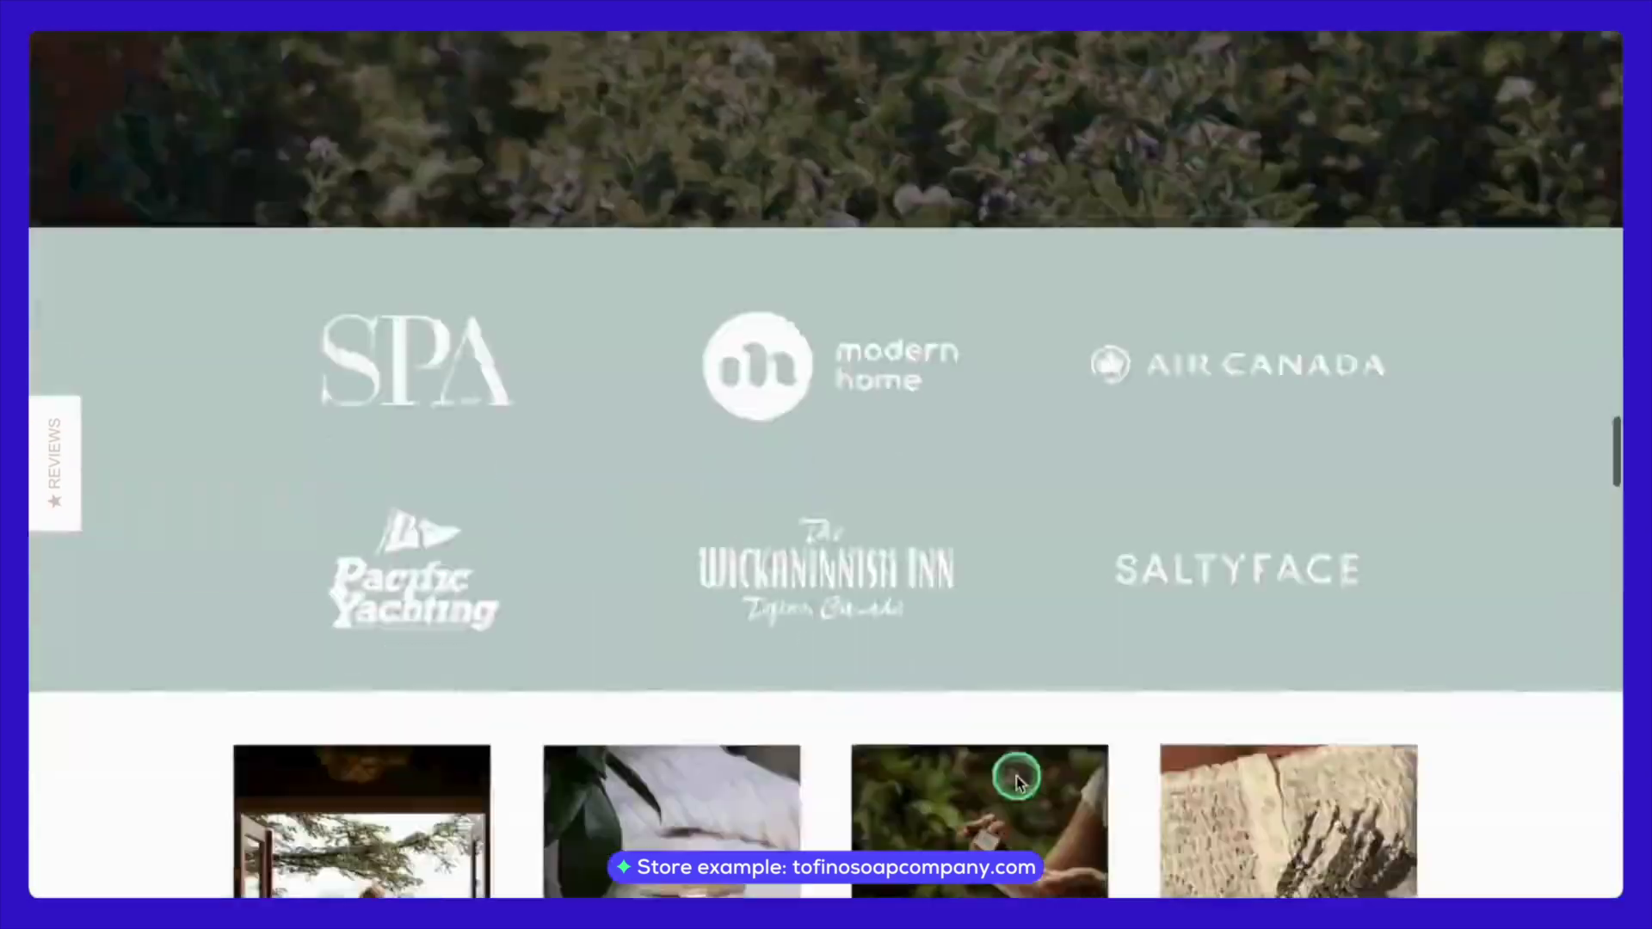
{"action": "scroll", "coordinate": [1017, 778], "scroll_direction": "down", "scroll_amount": 20}
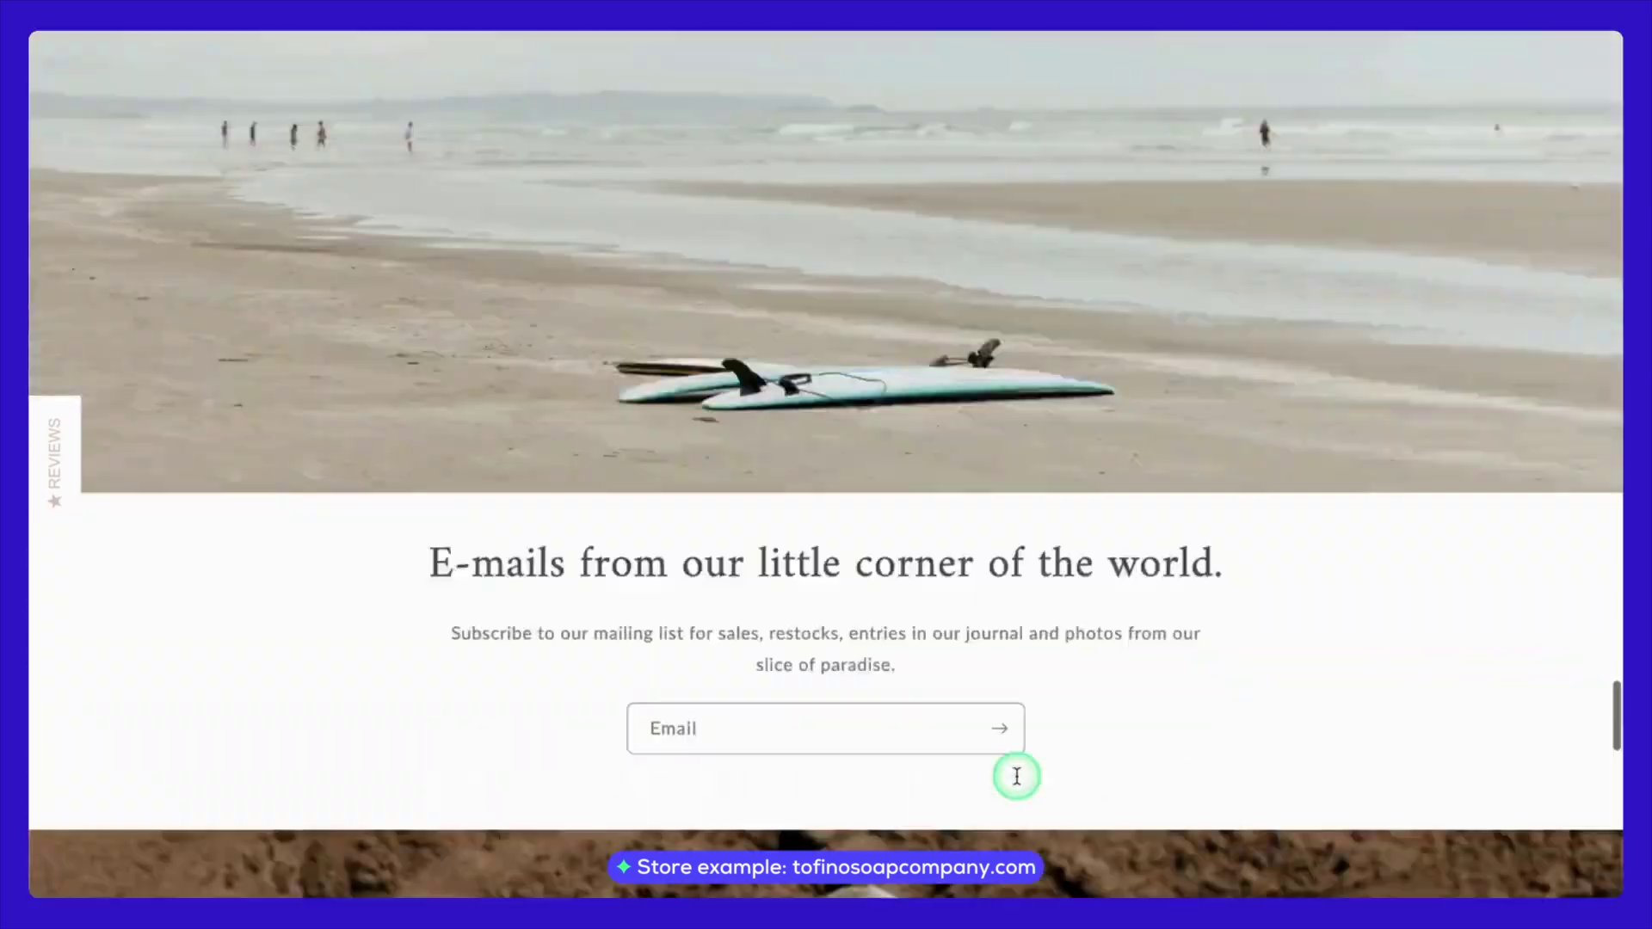
{"action": "scroll", "coordinate": [1018, 777], "scroll_direction": "down", "scroll_amount": 15}
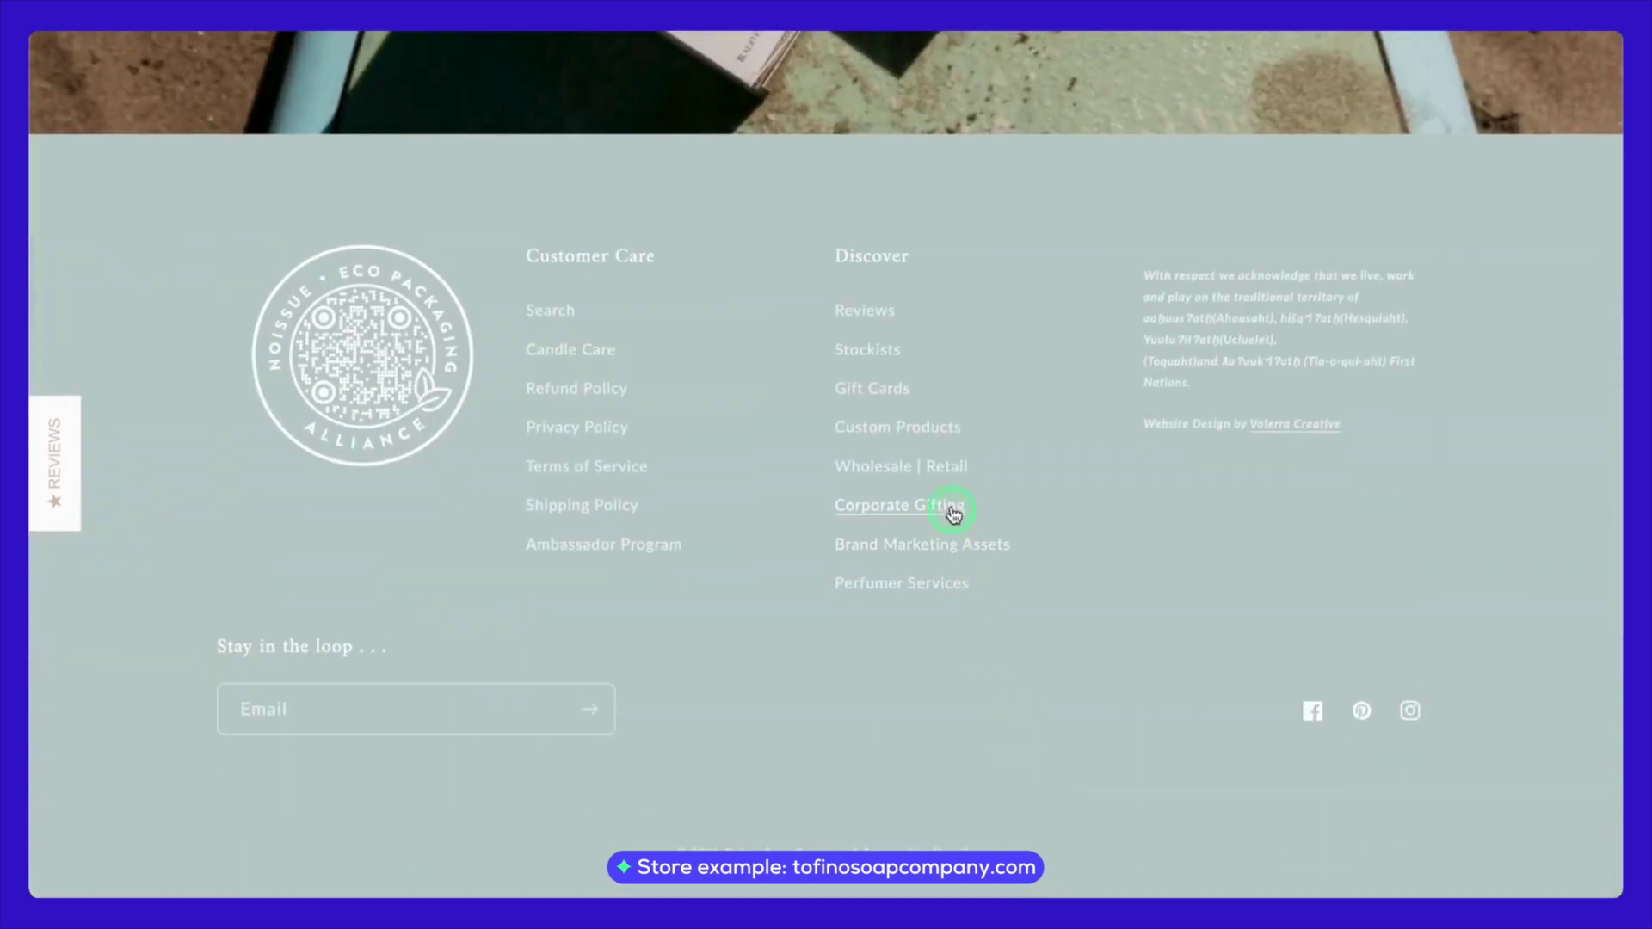
{"action": "left_click", "coordinate": [947, 467]}
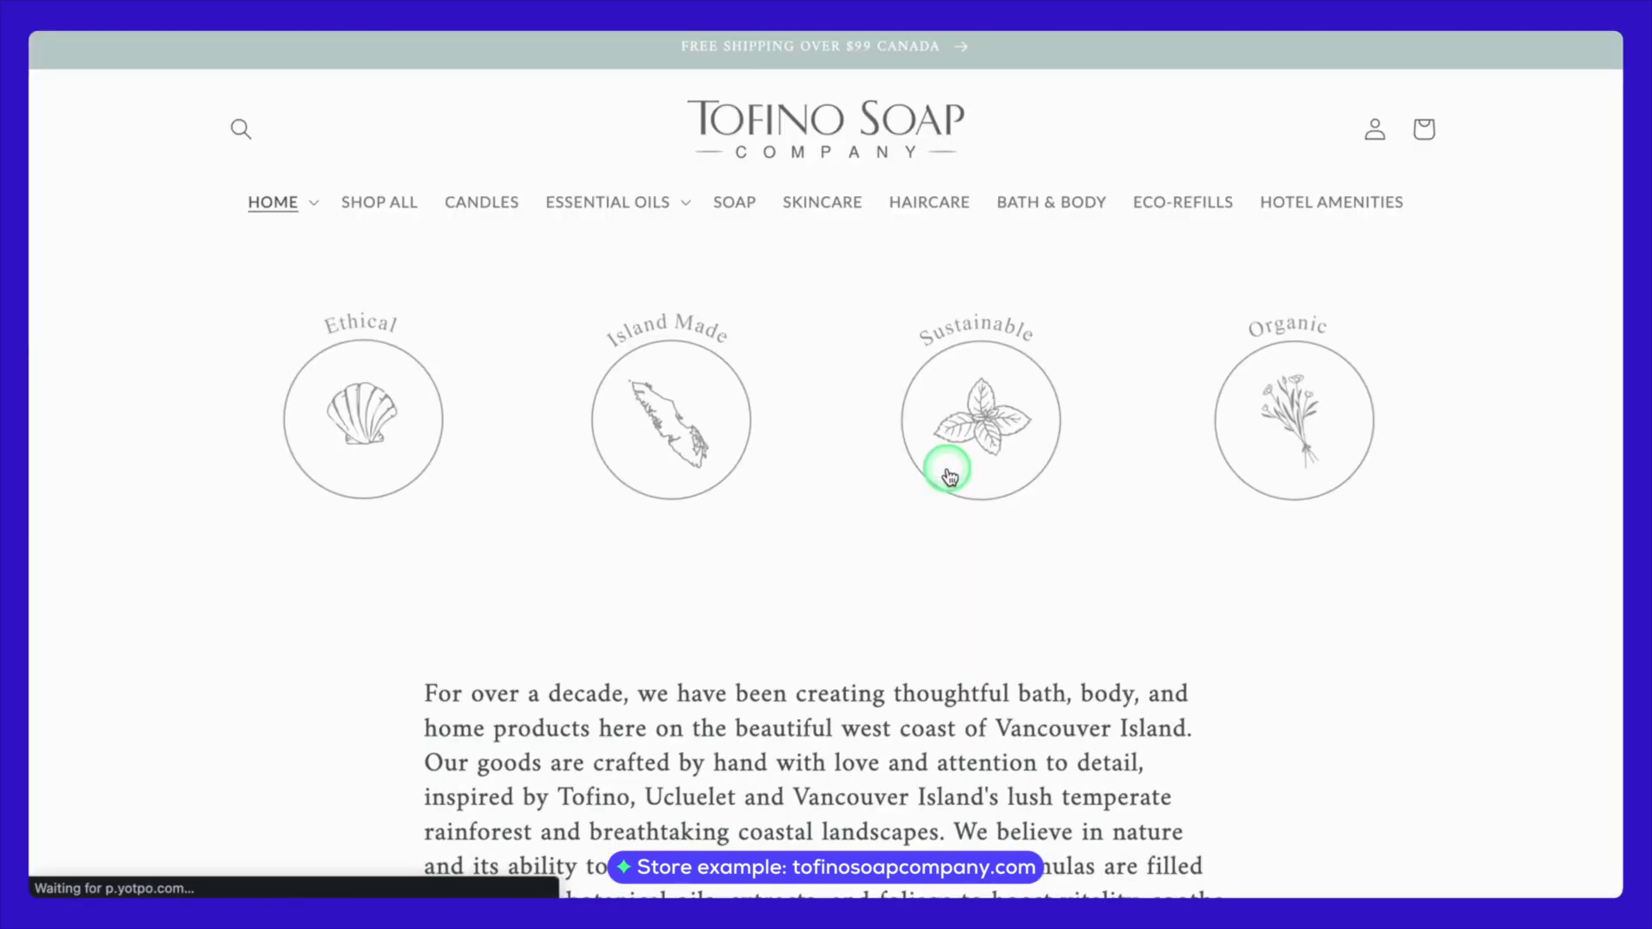
- Scroll past the wholesale inquiry form to the Wholesale Option 2 section pointing to Faire
{"action": "scroll", "coordinate": [949, 476], "scroll_direction": "down", "scroll_amount": 5}
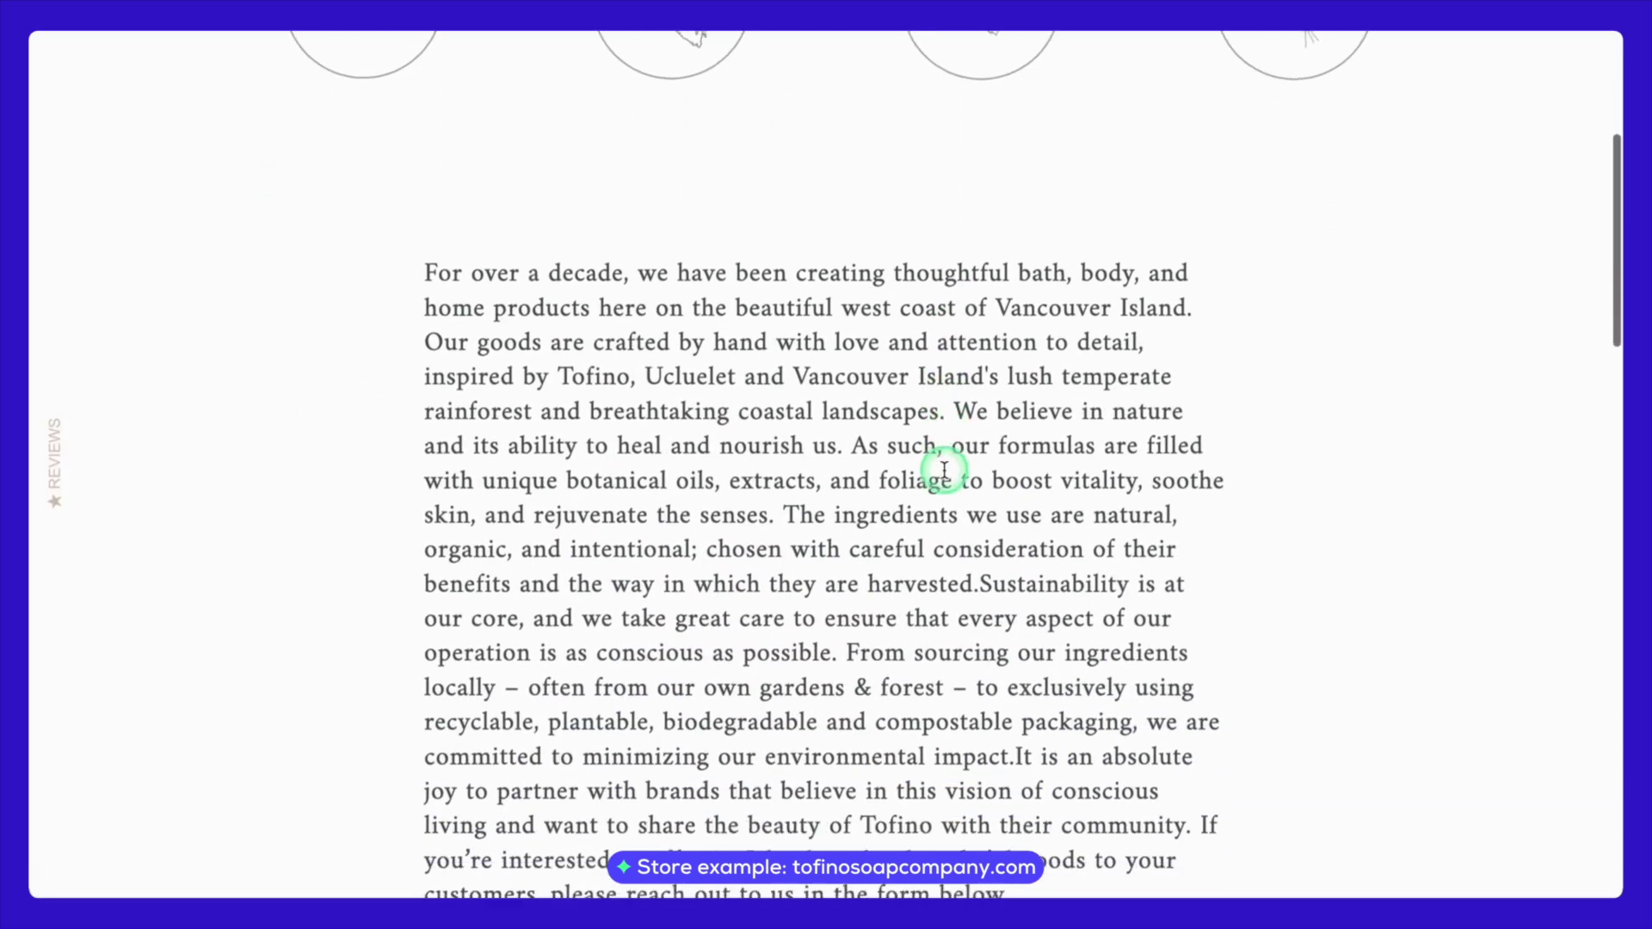
{"action": "scroll", "coordinate": [944, 472], "scroll_direction": "down", "scroll_amount": 2}
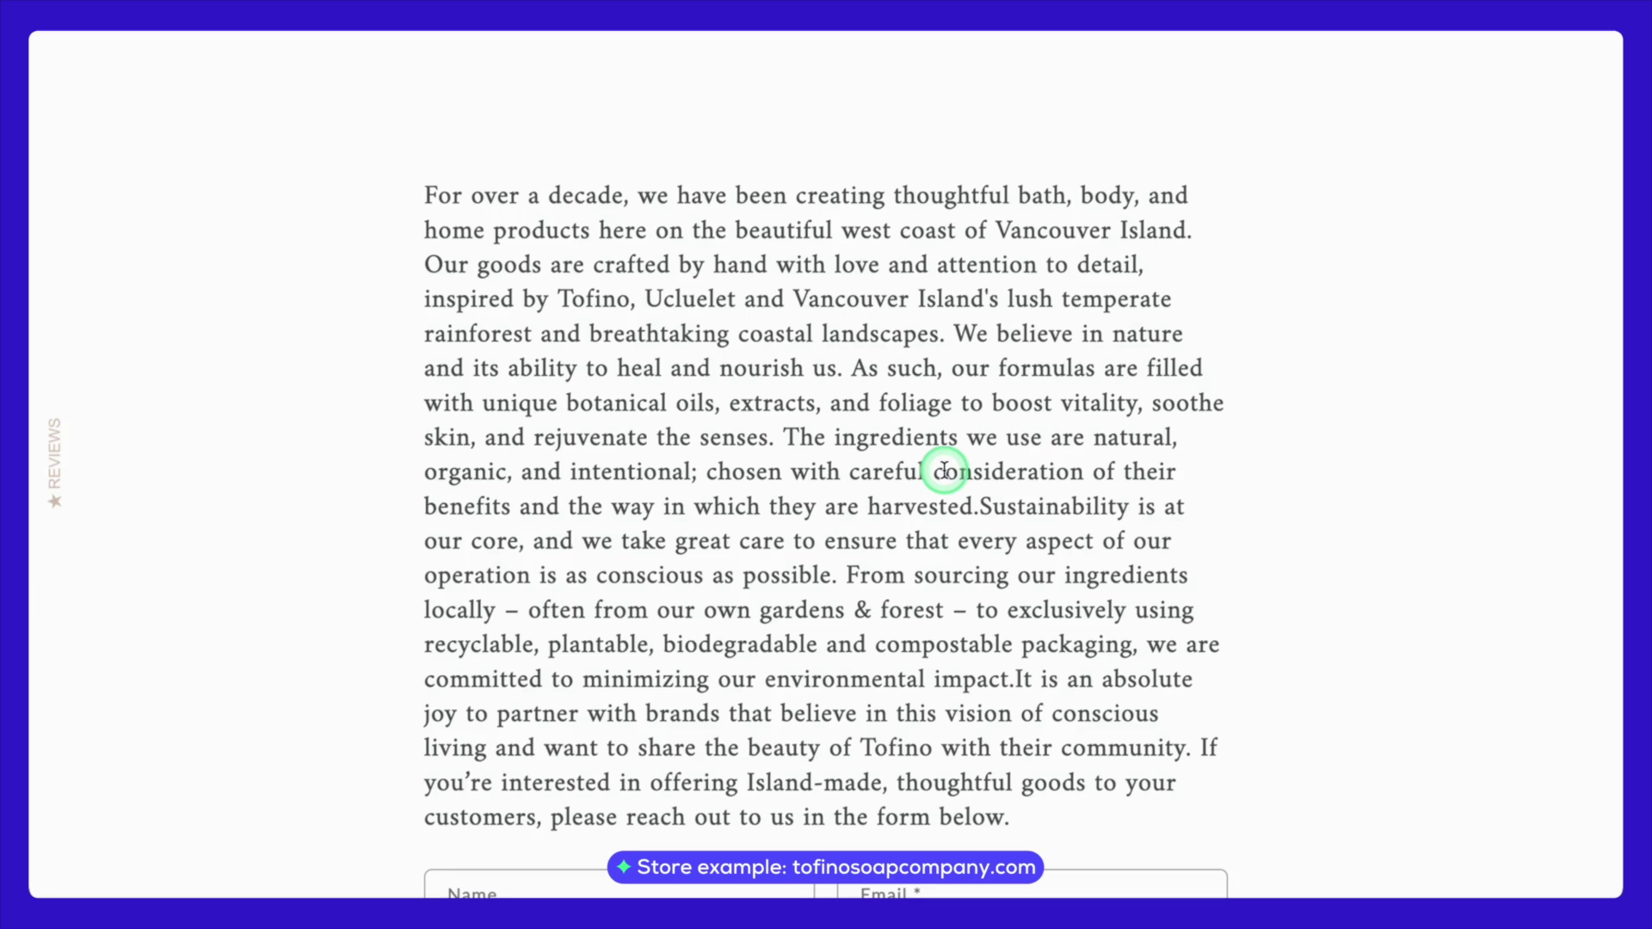
{"action": "scroll", "coordinate": [944, 471], "scroll_direction": "down", "scroll_amount": 6}
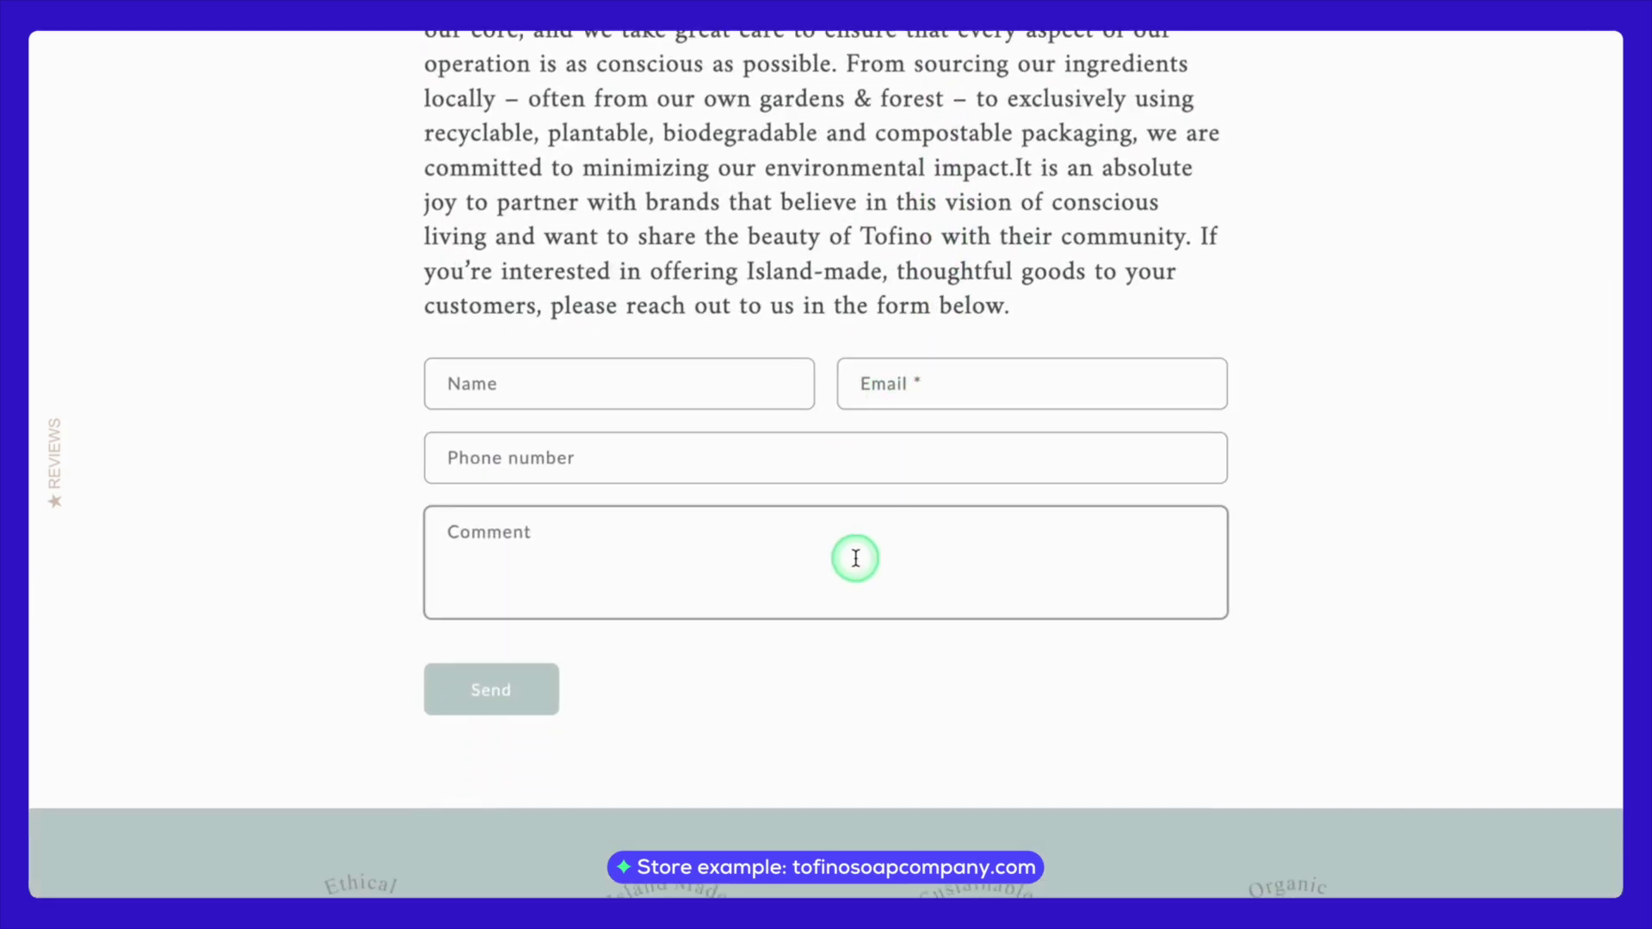
{"action": "scroll", "coordinate": [856, 558], "scroll_direction": "down", "scroll_amount": 2}
{"action": "scroll", "coordinate": [542, 549], "scroll_direction": "down", "scroll_amount": 7}
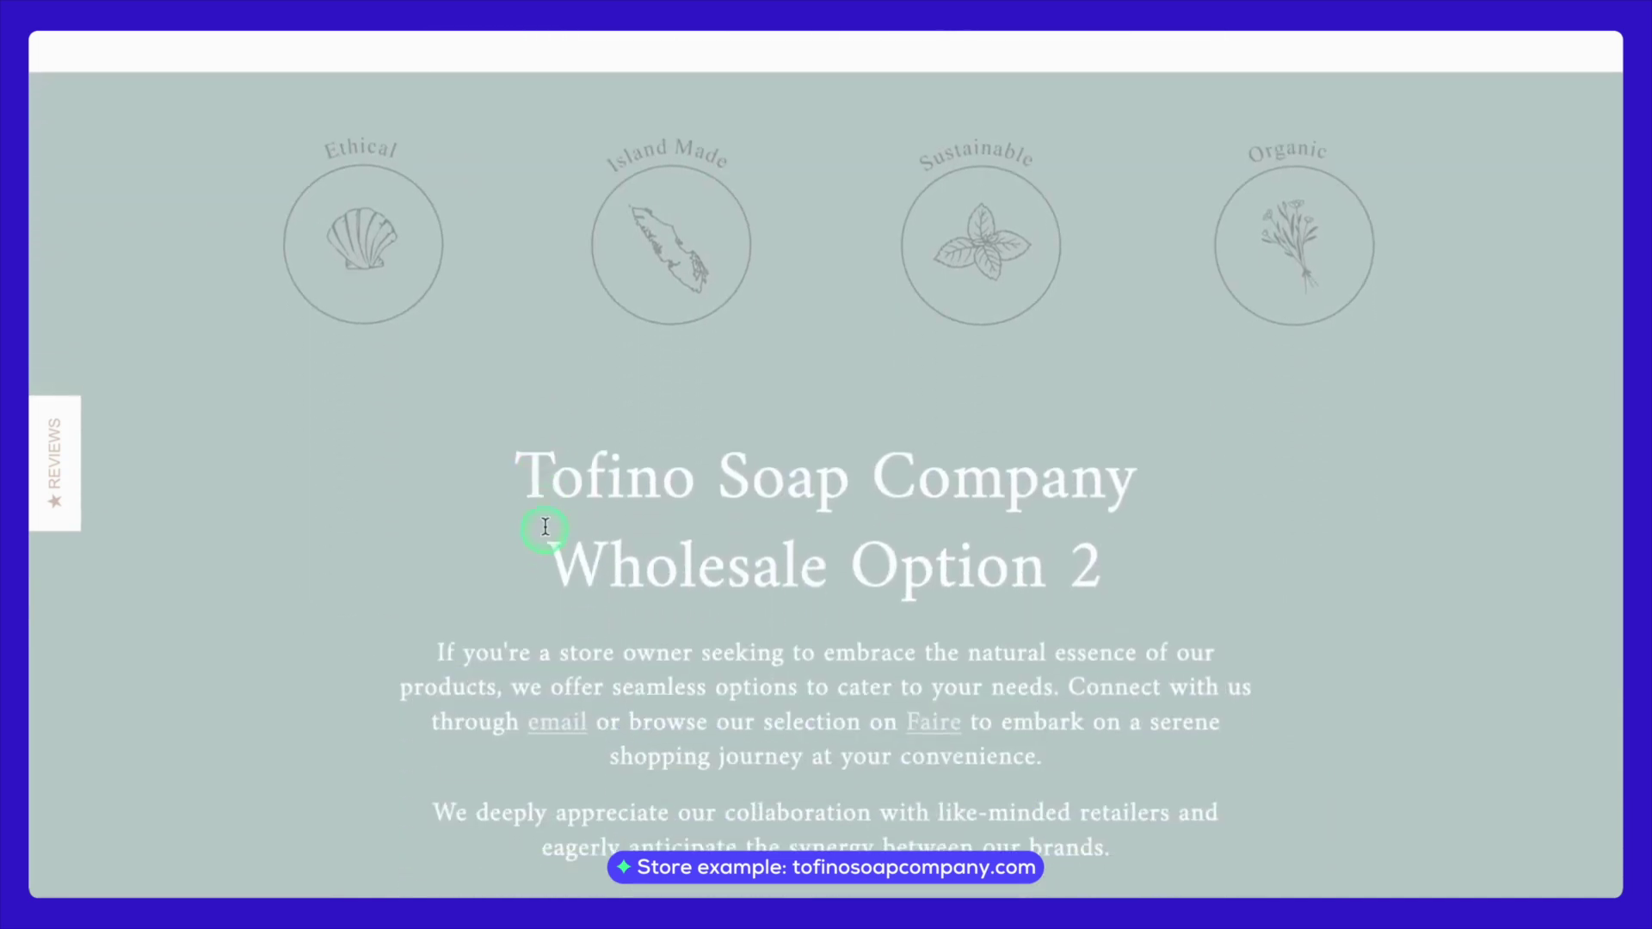
{"action": "scroll", "coordinate": [546, 520], "scroll_direction": "down", "scroll_amount": 5}
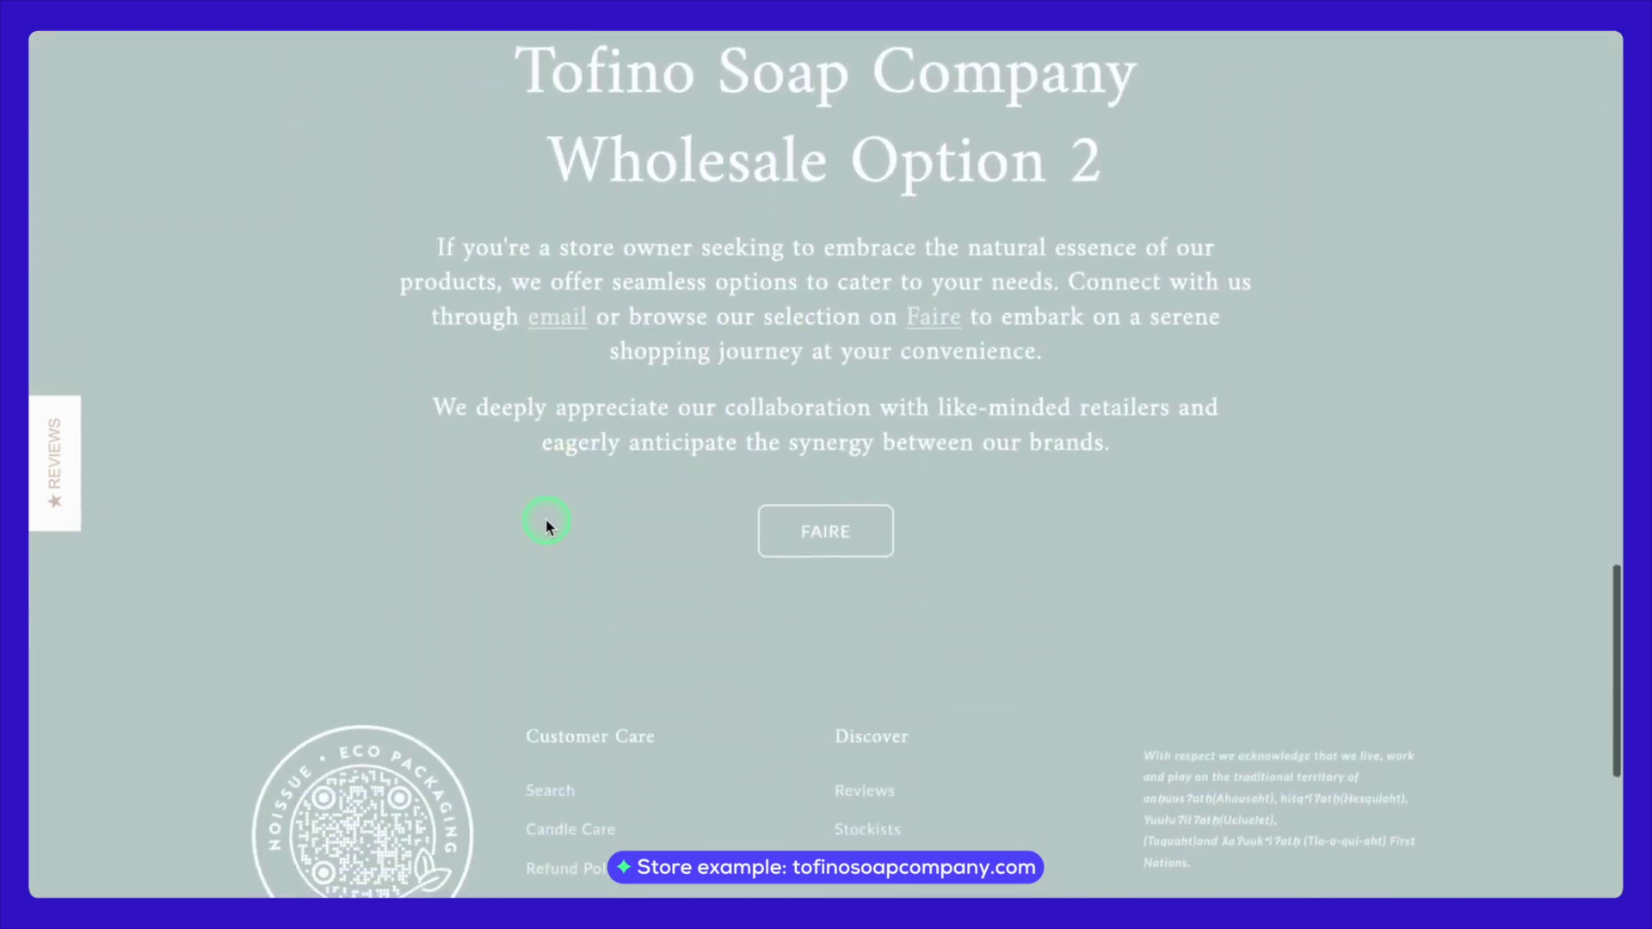